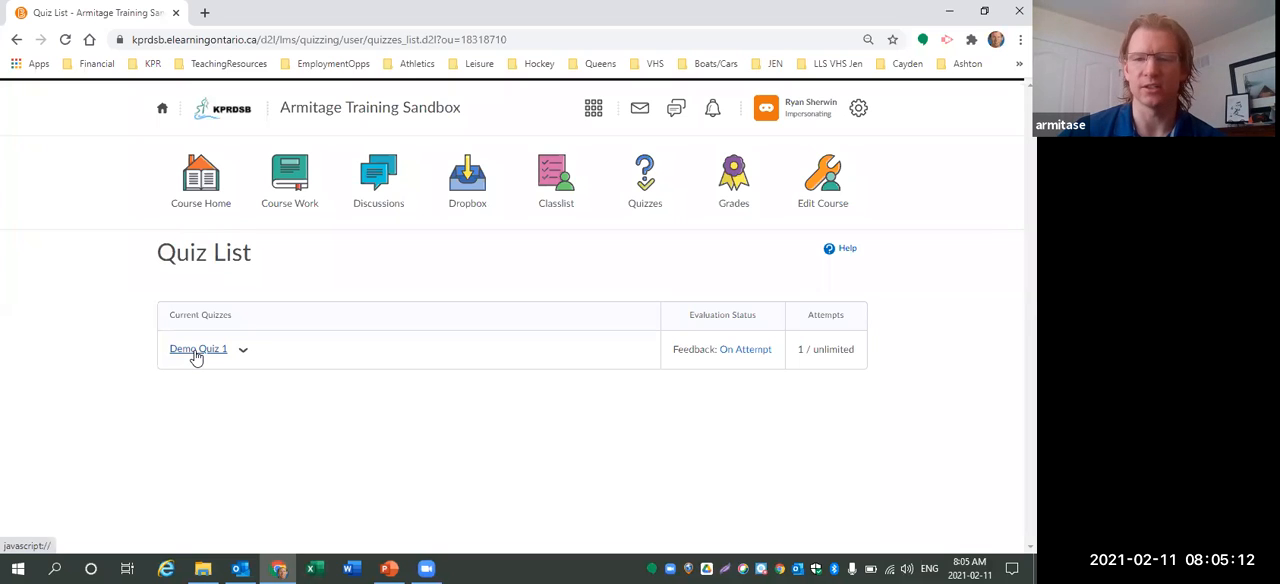
Open Demo Quiz 1 from the quiz list and start the quiz.
left_click(197, 355)
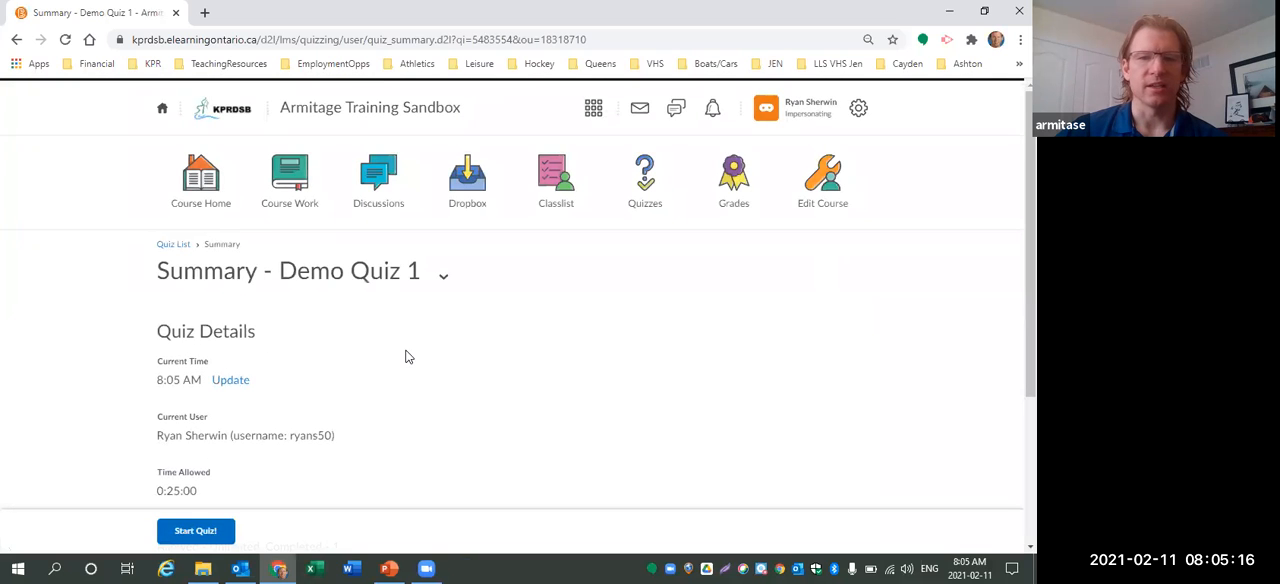
left_click(205, 531)
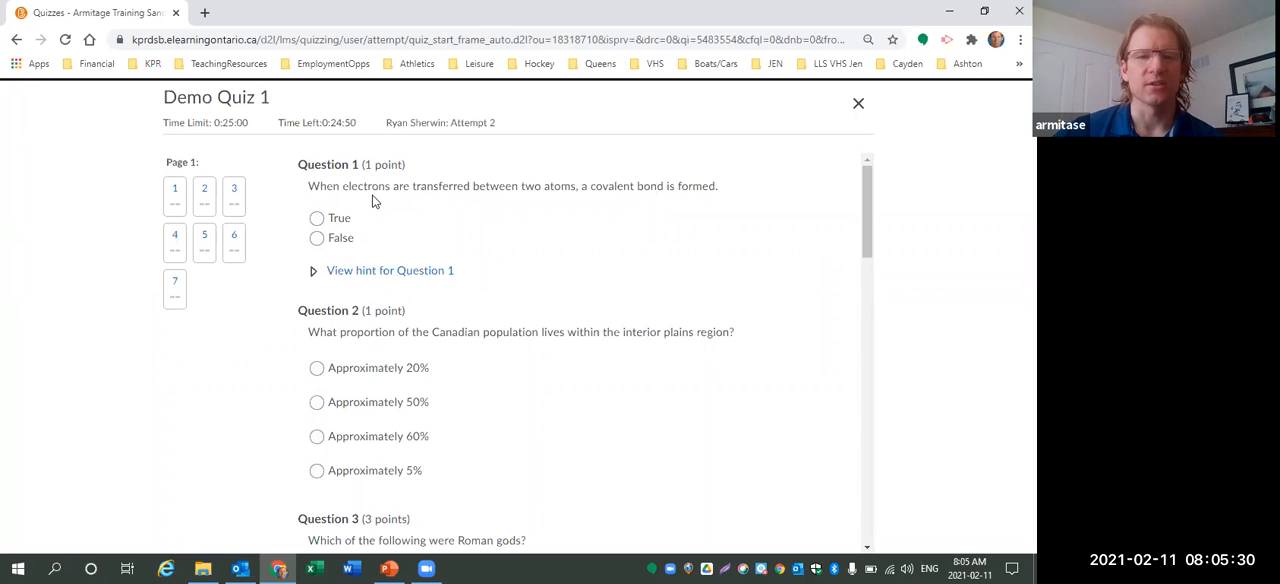
Reveal the hint for Question 1 and answer it False.
left_click(313, 272)
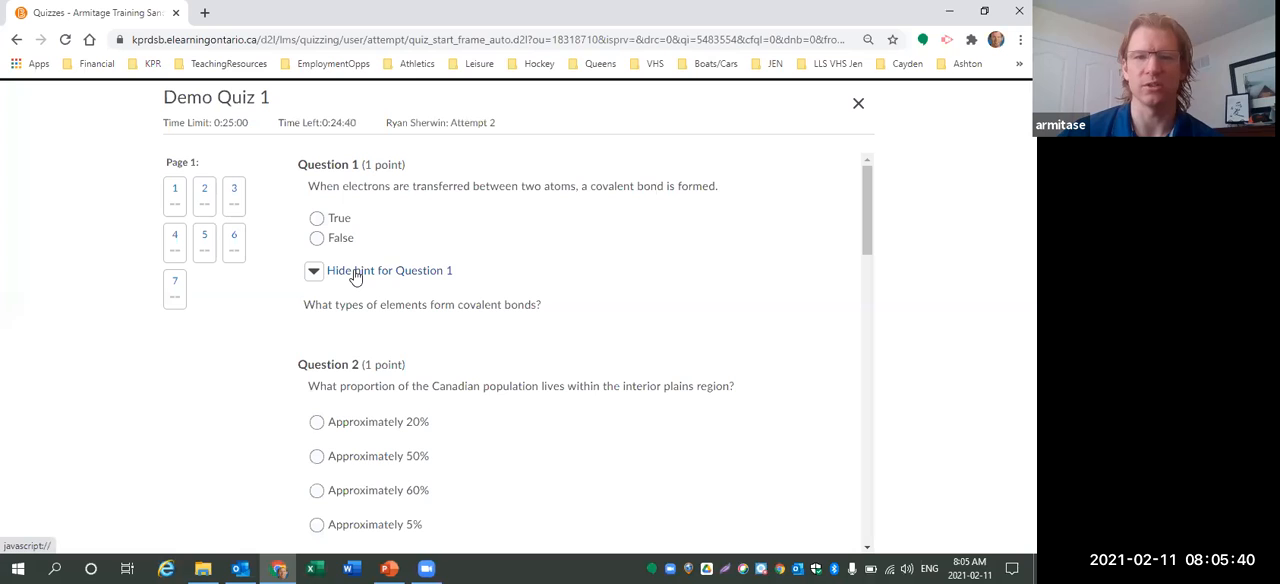
left_click(316, 240)
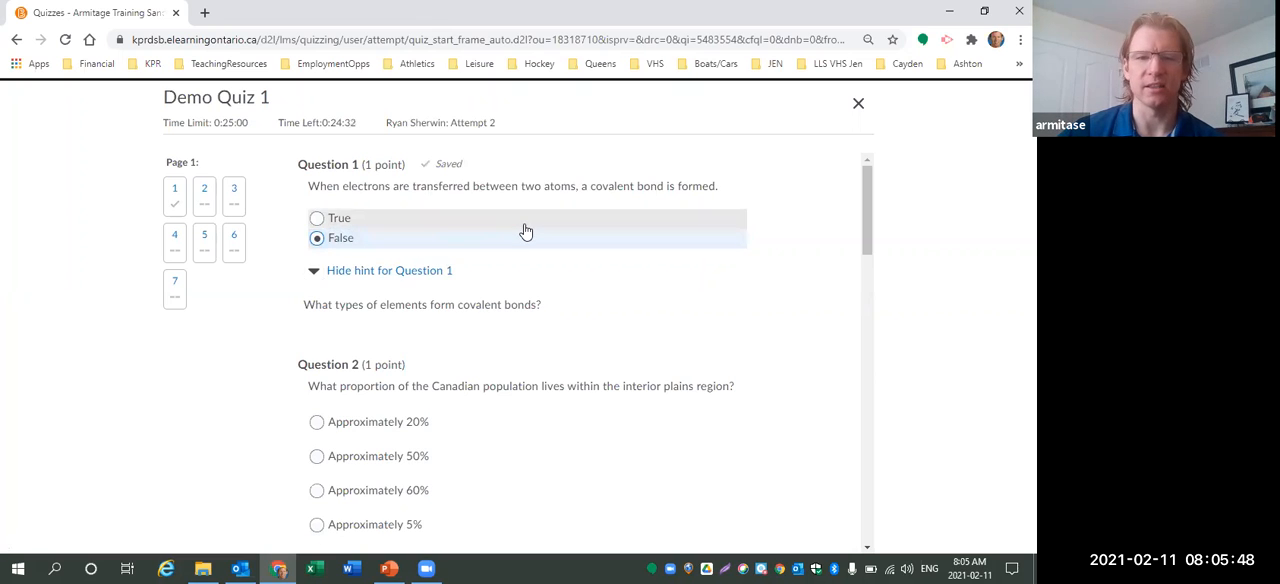
Answer Question 2 with Approximately 50%.
scroll(522, 232, "down", 1)
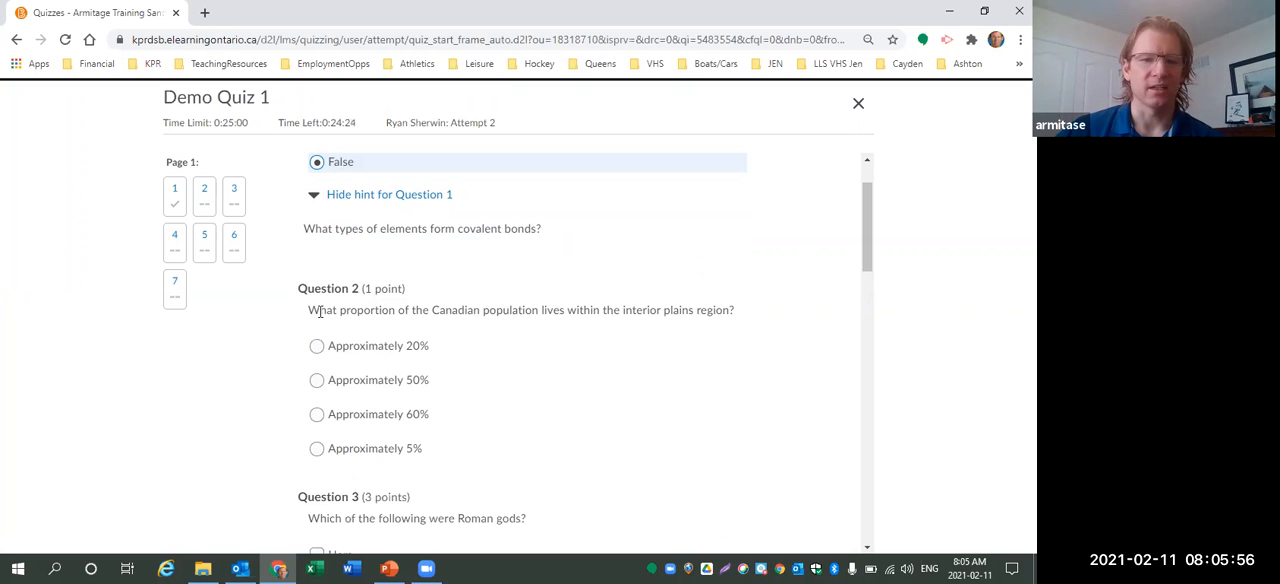
left_click(316, 386)
scroll(440, 355, "down", 1)
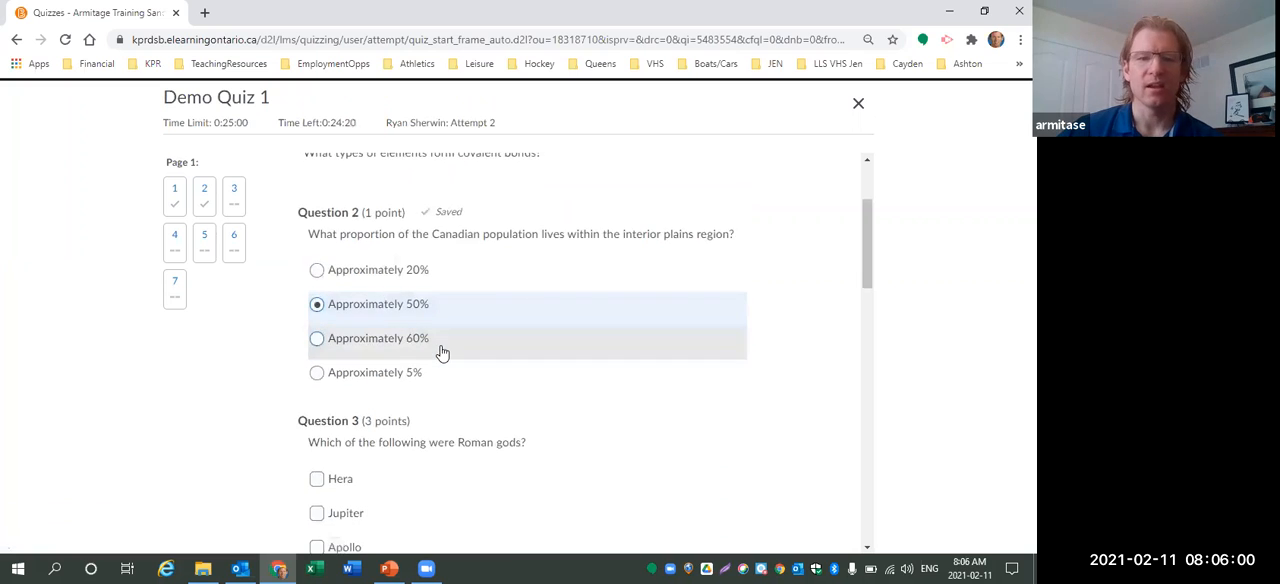
scroll(440, 349, "down", 2)
scroll(437, 345, "up", 2)
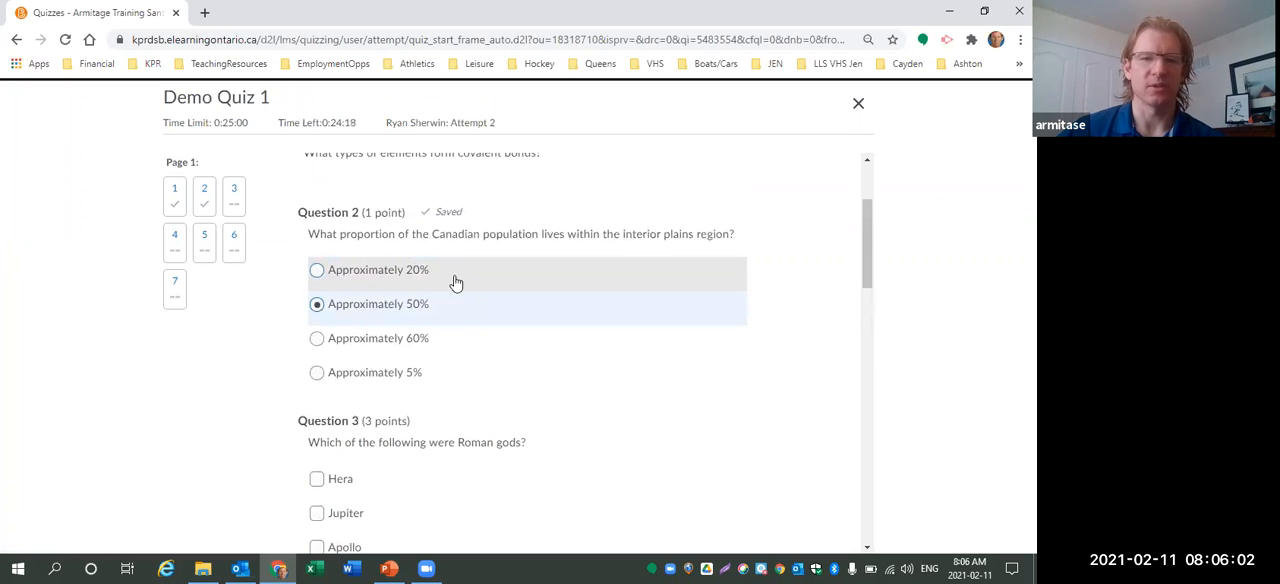
scroll(455, 292, "down", 3)
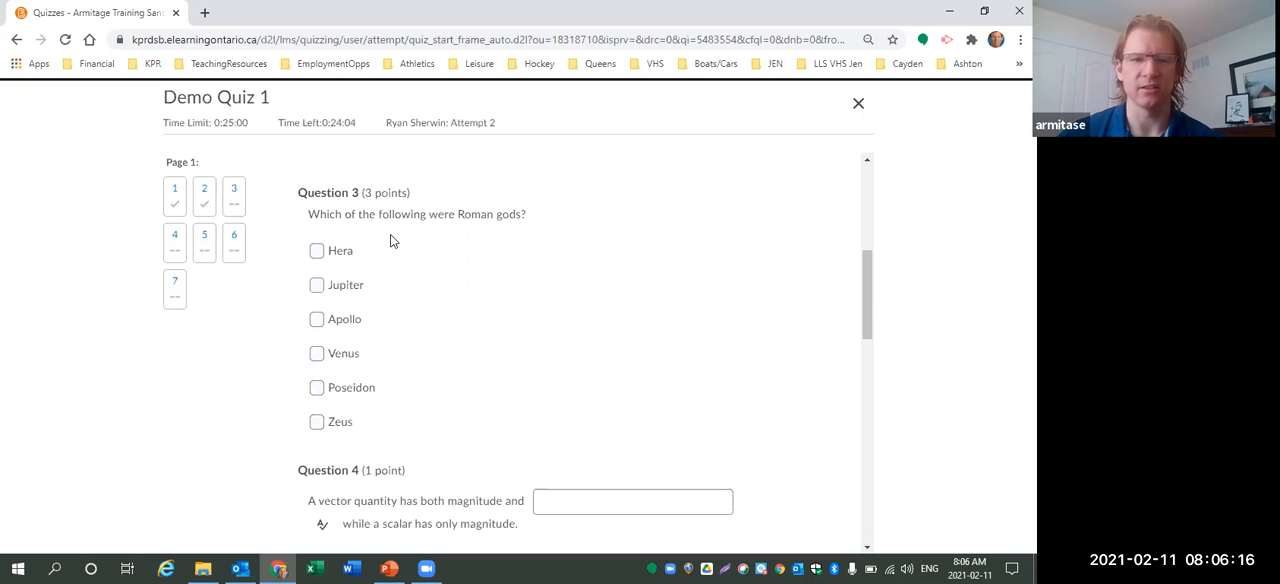
For Question 3, check Jupiter, Venus and Poseidon as Roman gods.
left_click(316, 285)
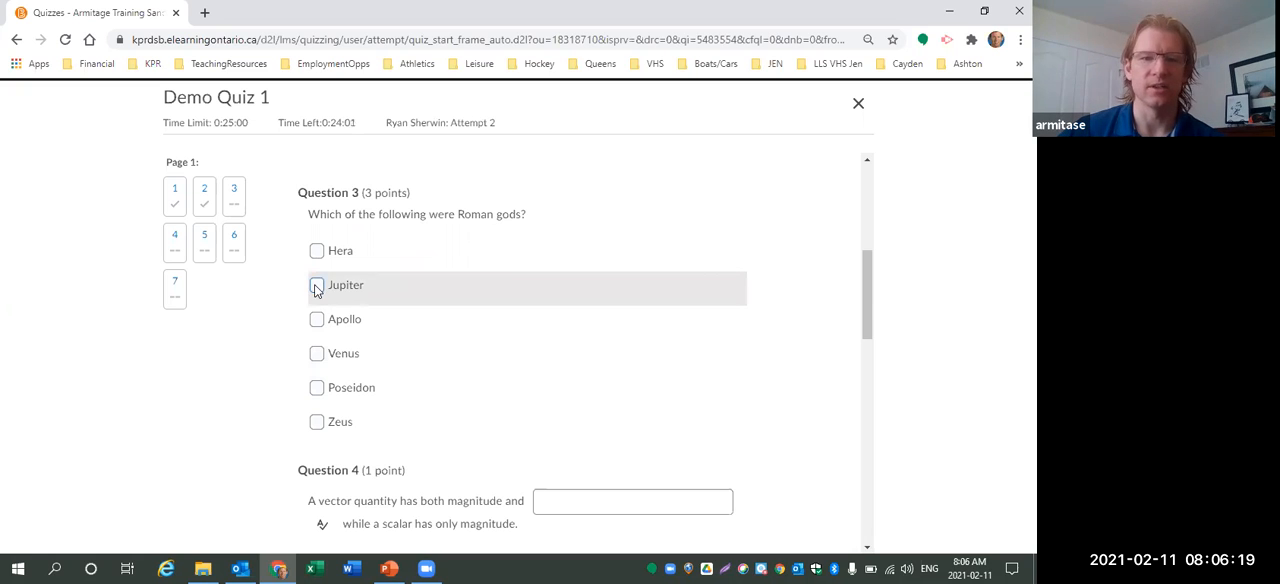
left_click(316, 388)
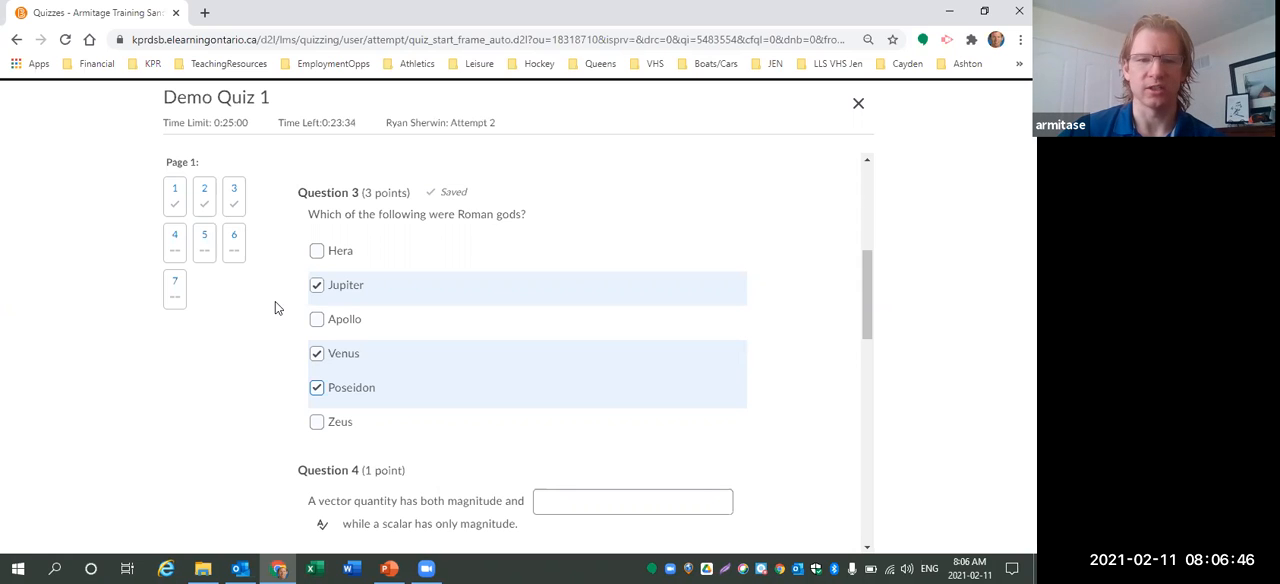
Fill in the blank of Question 4 with "direction".
scroll(342, 332, "down", 2)
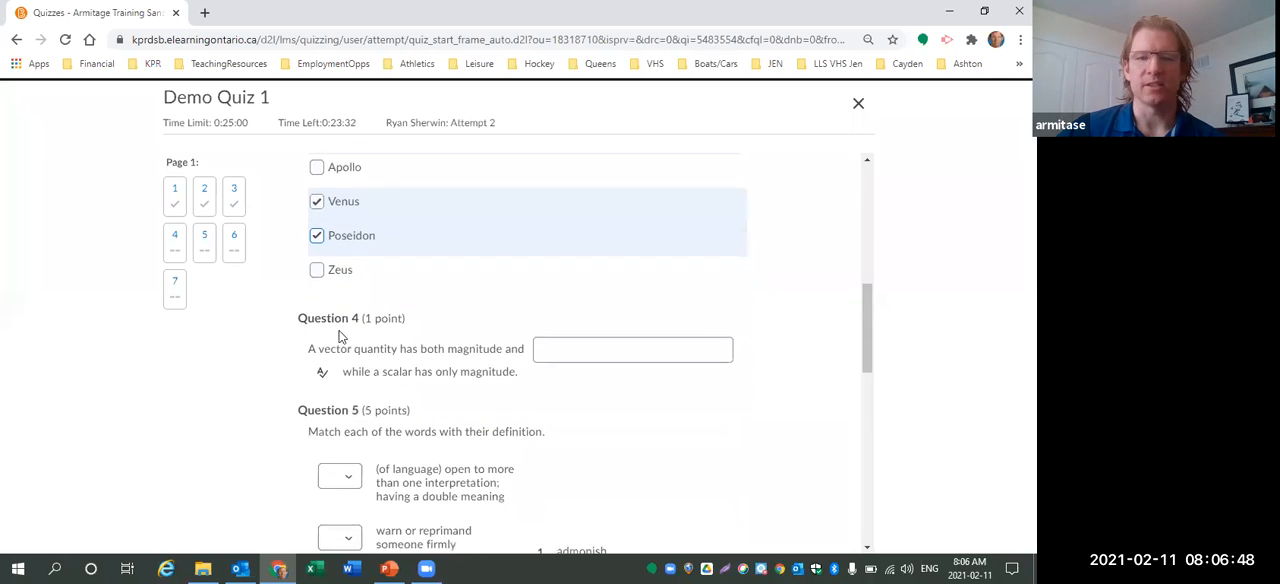
scroll(345, 330, "down", 1)
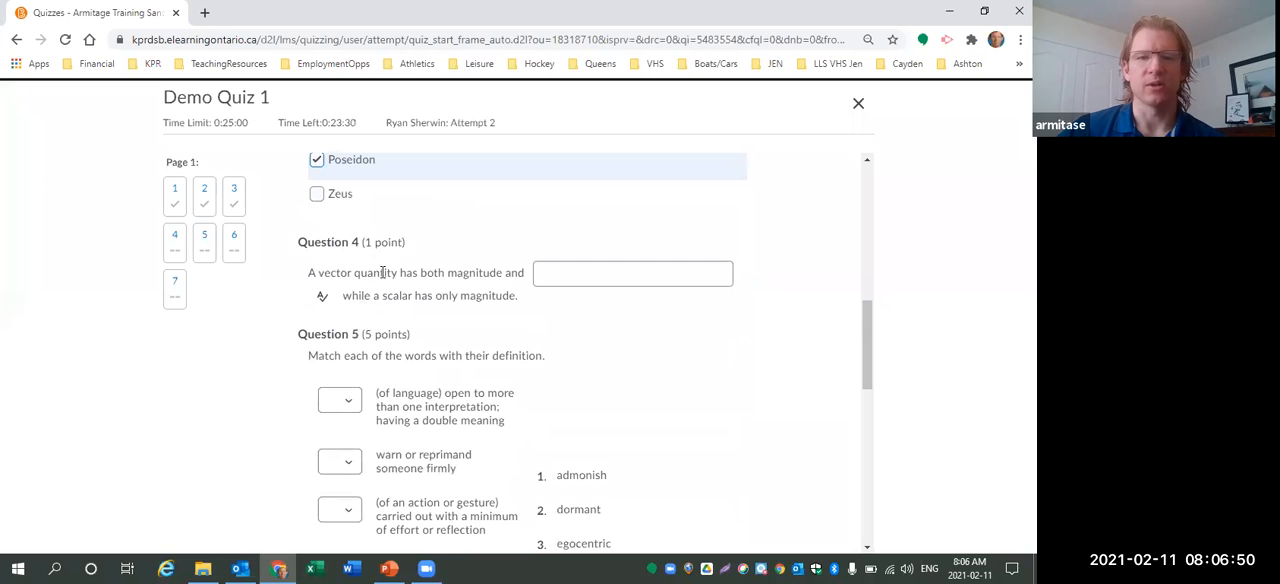
left_click(561, 277)
type("di")
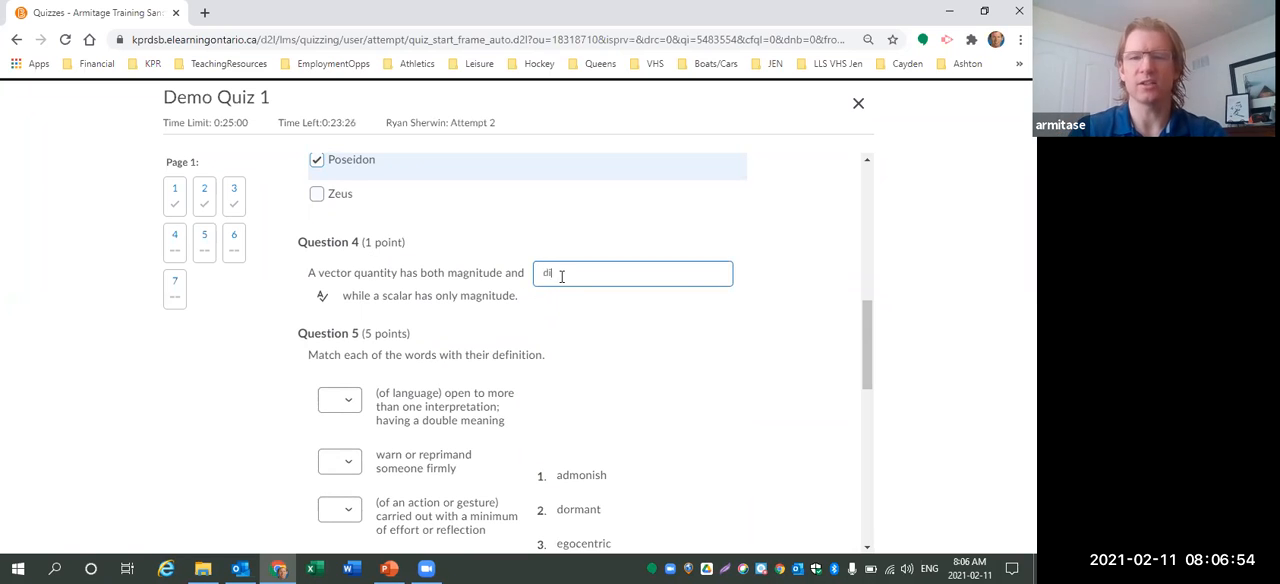
type("rection")
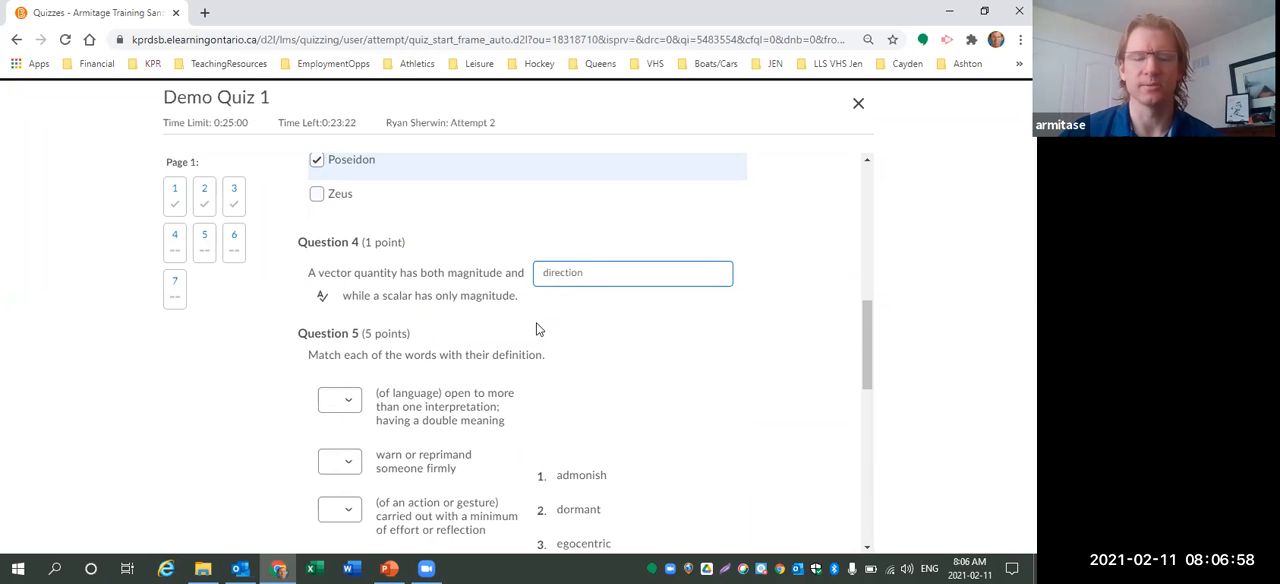
Match the five Question 5 definitions to words 1, 3, 2, 4 and 5 in order.
scroll(520, 310, "down", 1)
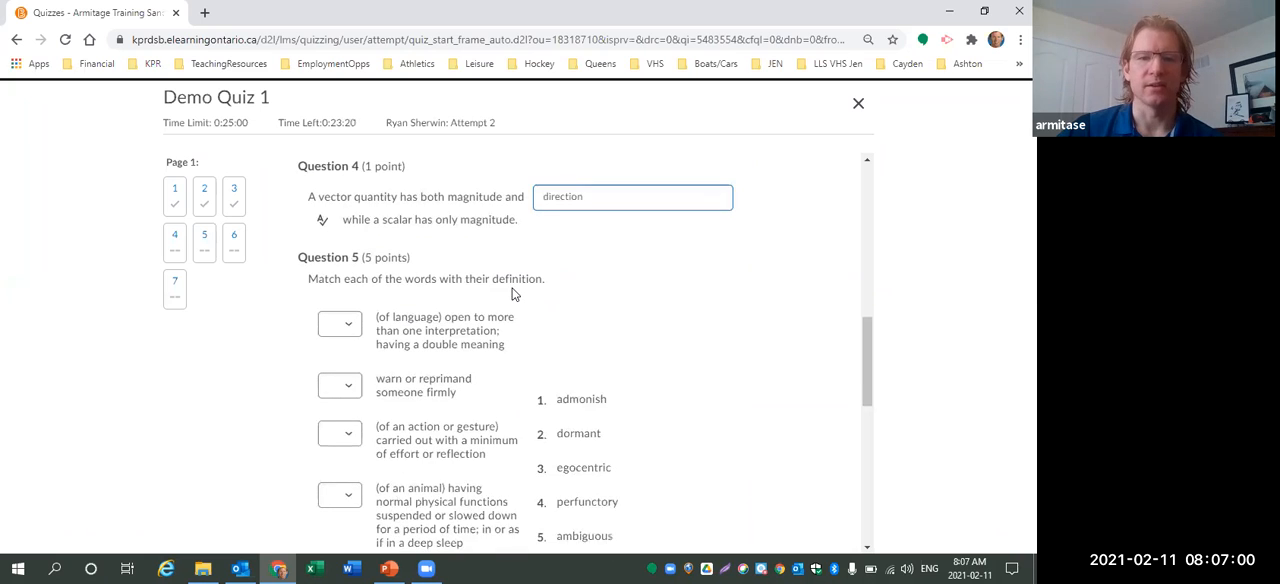
scroll(512, 293, "down", 1)
scroll(512, 293, "down", 1)
scroll(531, 284, "up", 1)
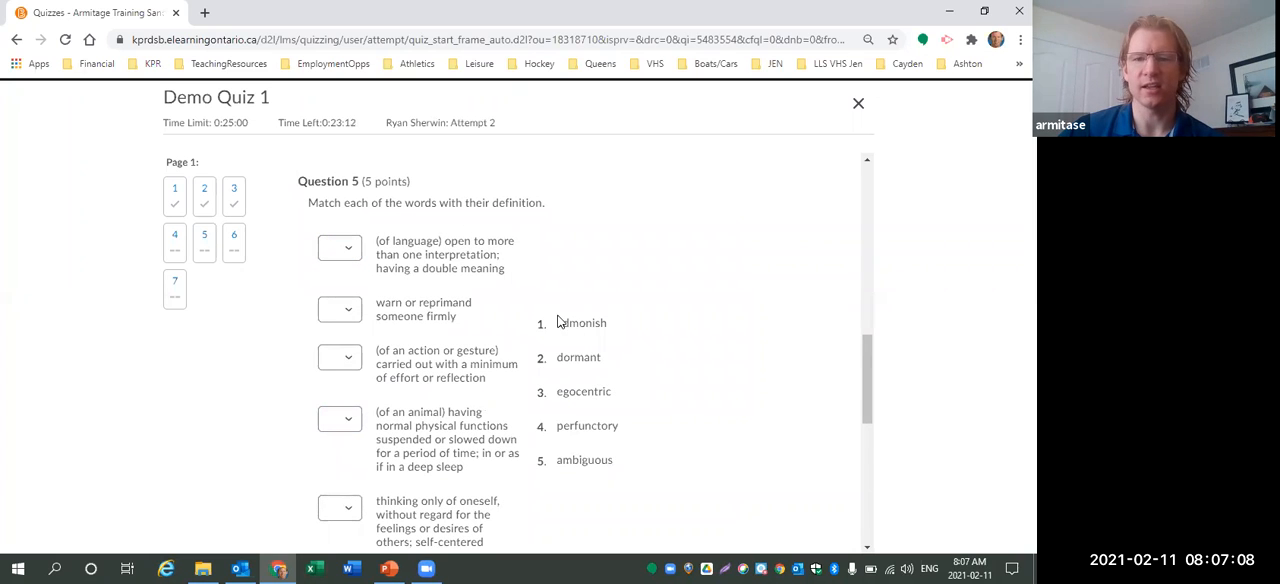
left_click(340, 248)
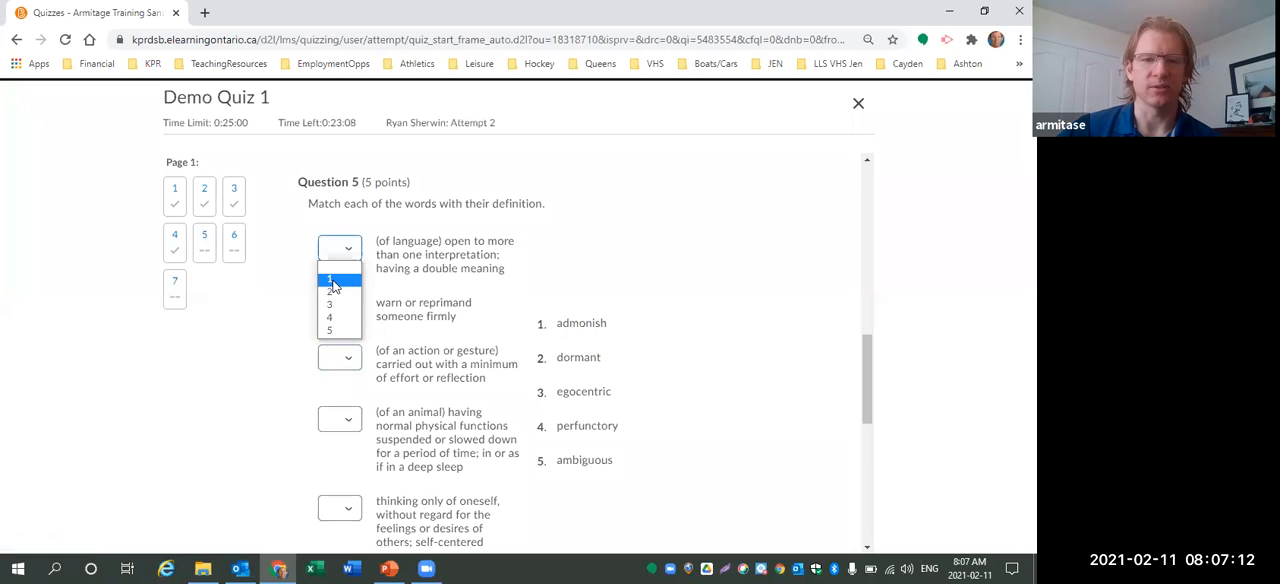
left_click(333, 280)
left_click(347, 316)
left_click(340, 366)
left_click(342, 360)
left_click(337, 401)
left_click(339, 419)
left_click(342, 488)
left_click(339, 507)
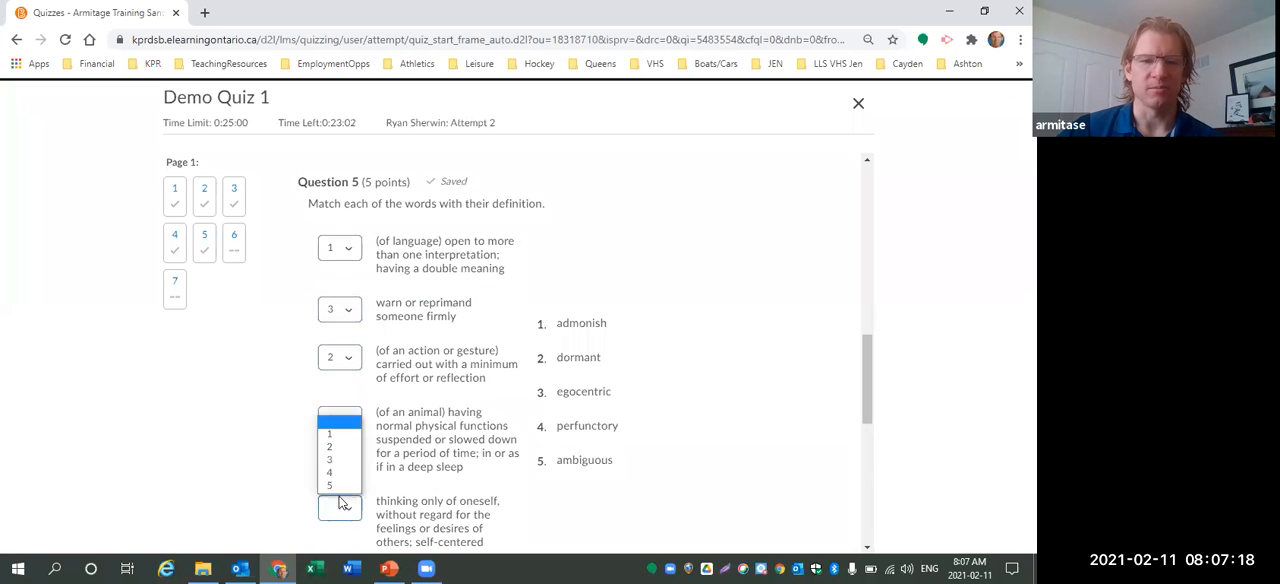
left_click(340, 497)
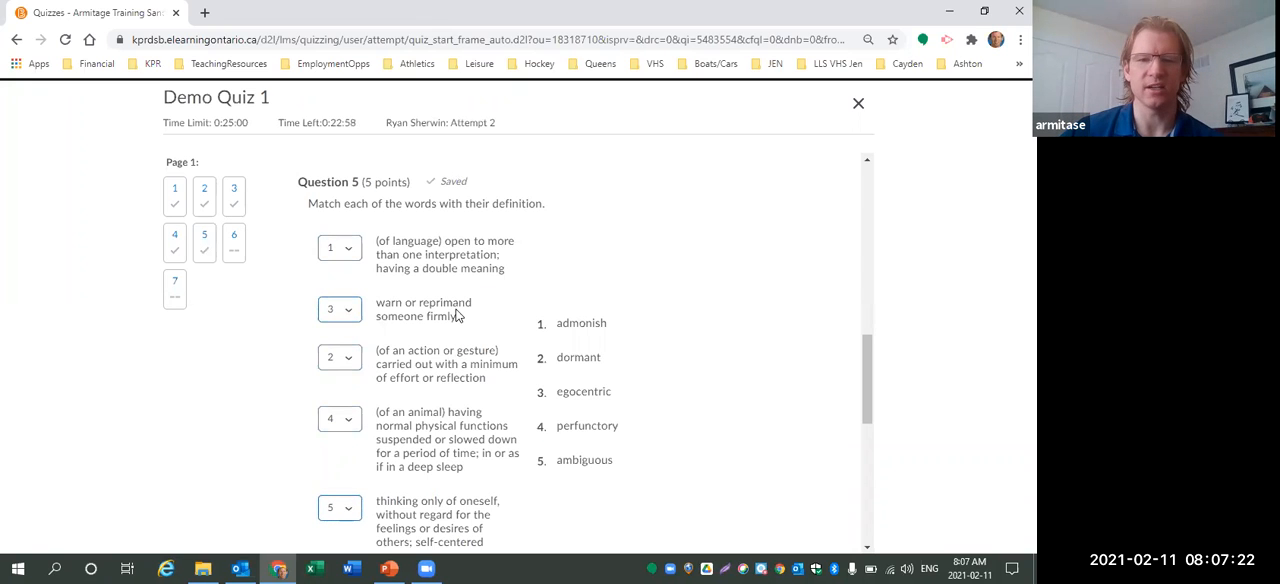
Order the Question 6 elements: Hydrogen 1, Carbon 2, Oxygen 3, Silicon 4.
scroll(455, 315, "down", 4)
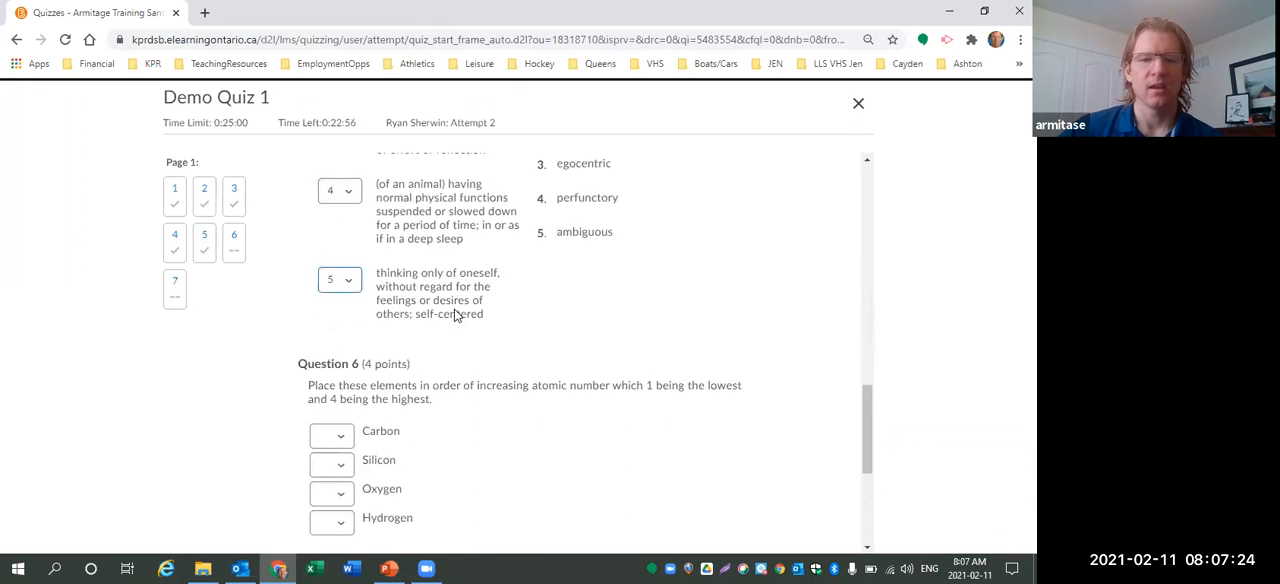
scroll(455, 315, "down", 1)
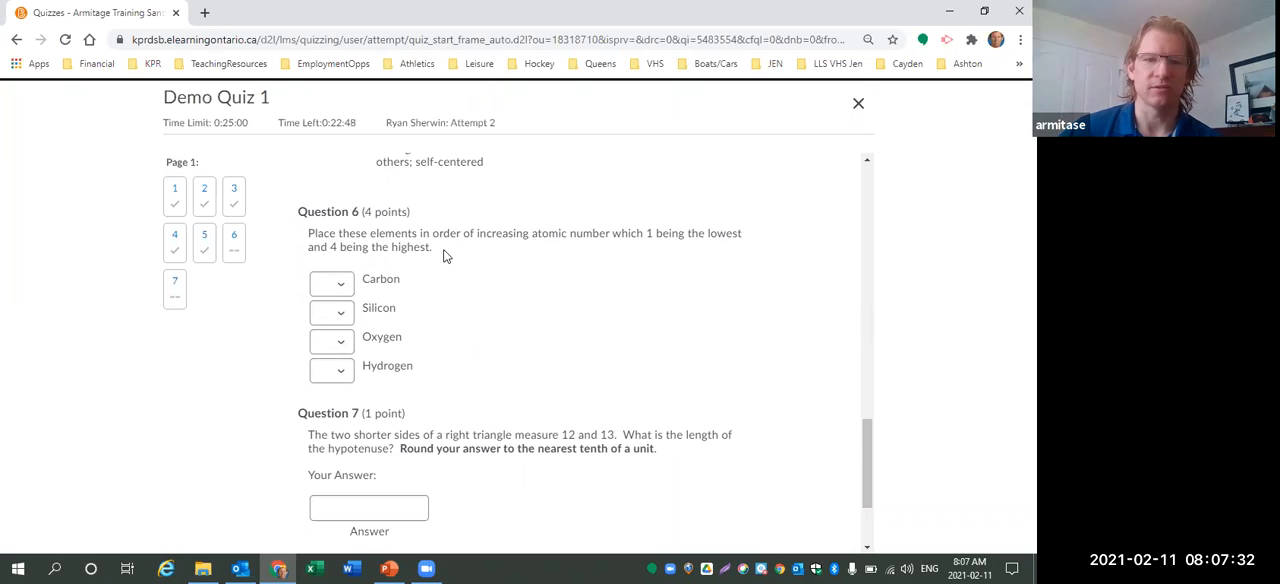
left_click(340, 372)
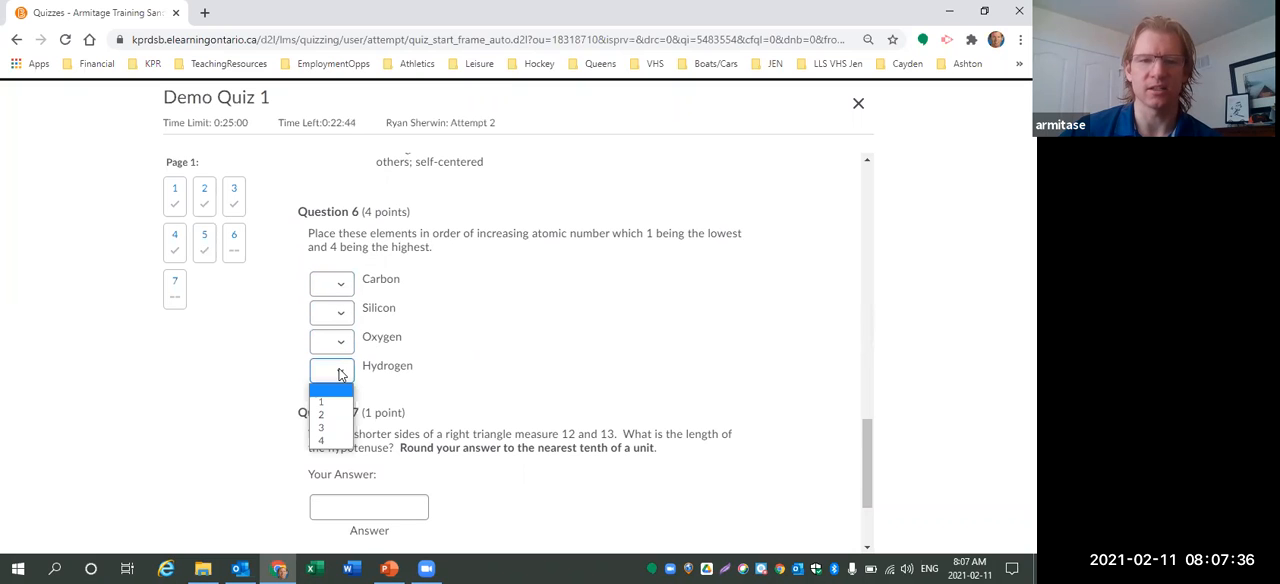
left_click(329, 401)
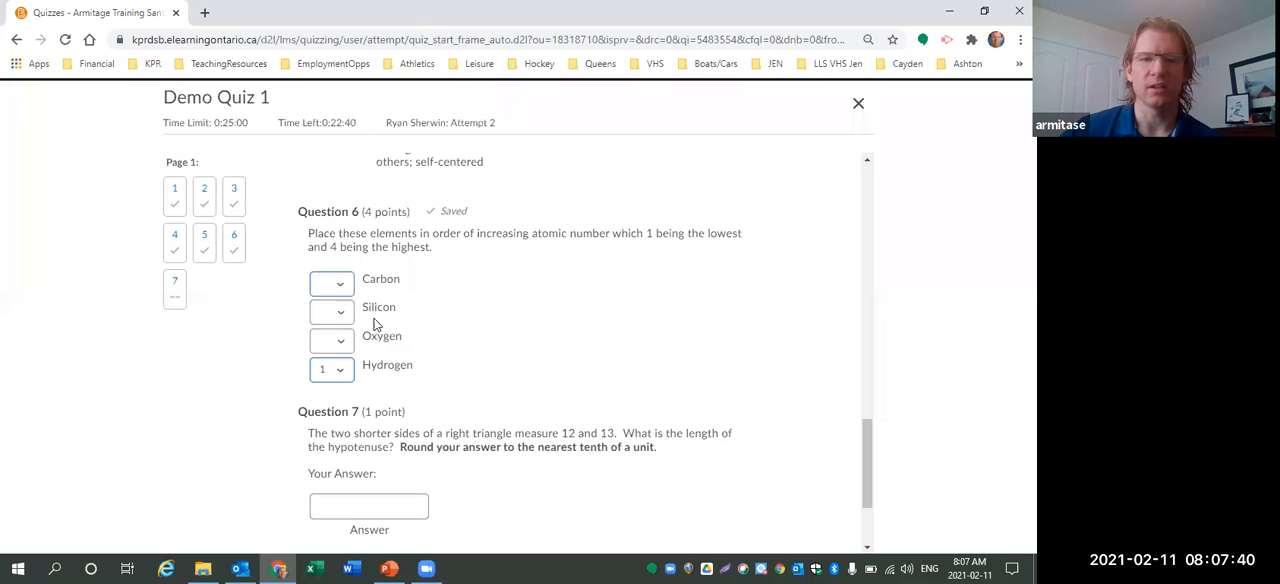
left_click(340, 284)
left_click(330, 327)
left_click(336, 340)
left_click(330, 398)
left_click(331, 312)
left_click(325, 384)
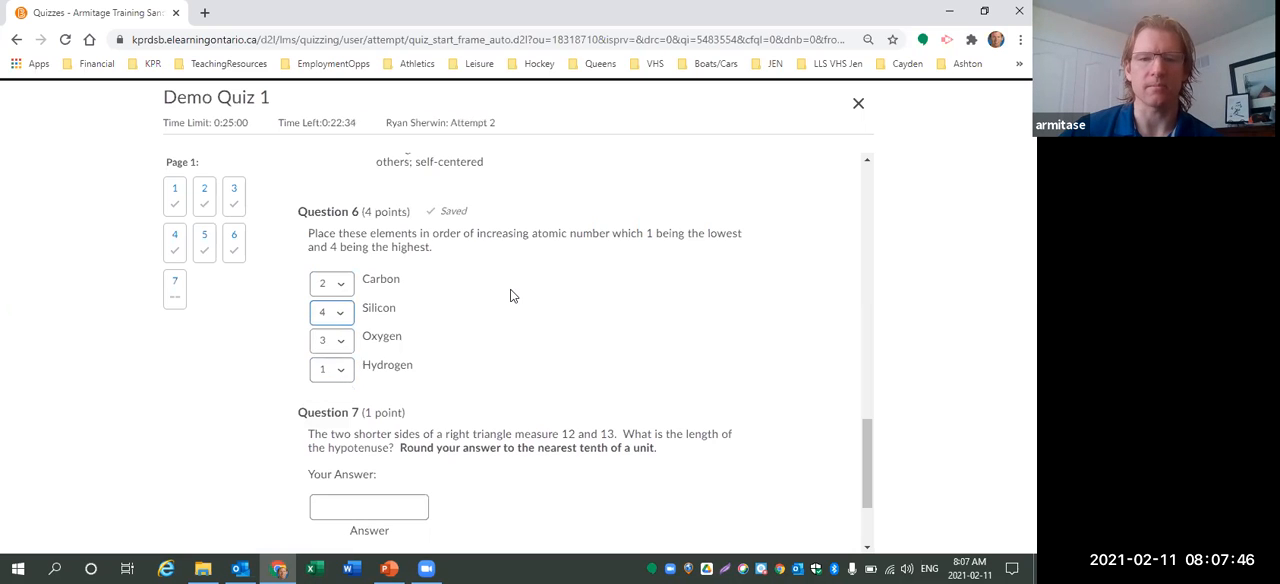
Enter 15.5 as the hypotenuse answer for Question 7.
scroll(510, 296, "down", 2)
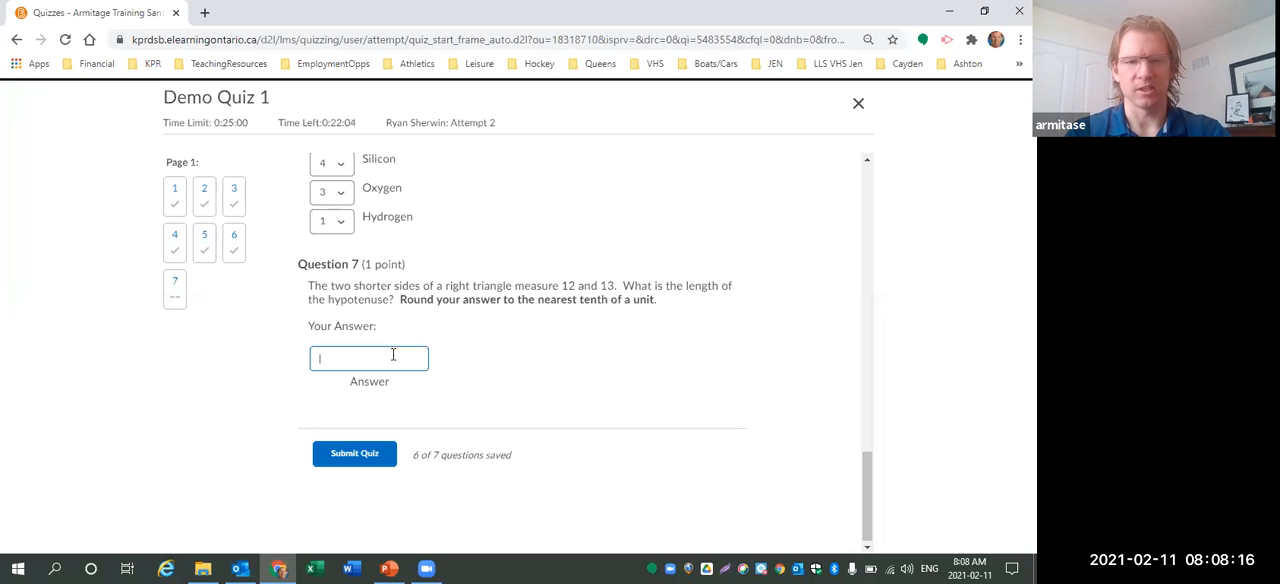
type("15.5")
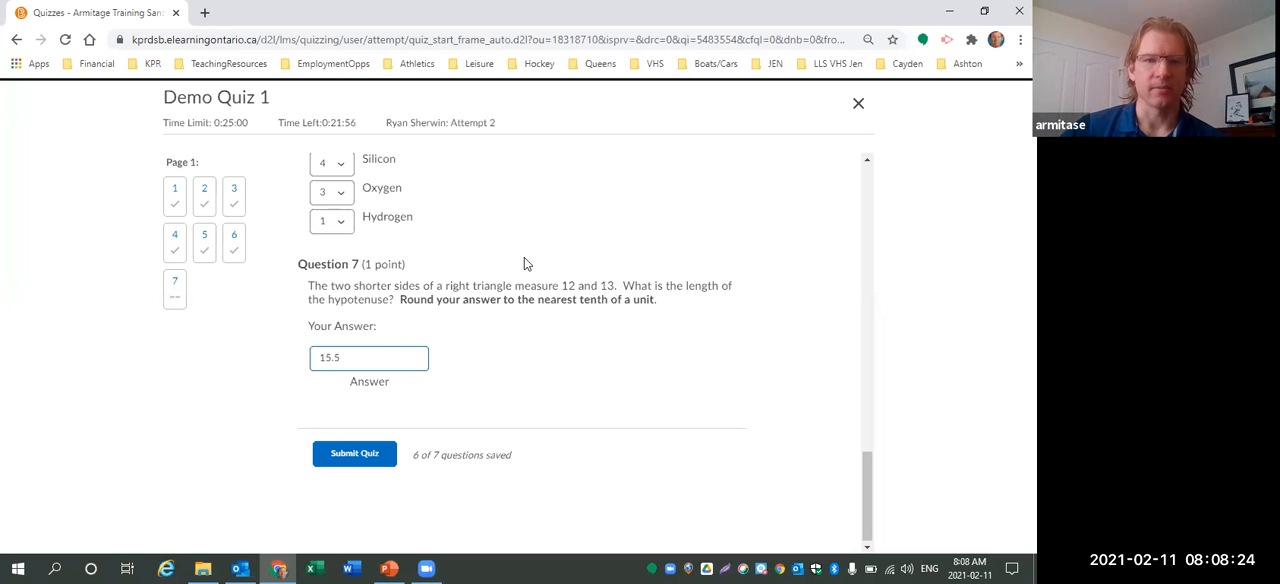
scroll(524, 268, "up", 1)
scroll(520, 345, "down", 1)
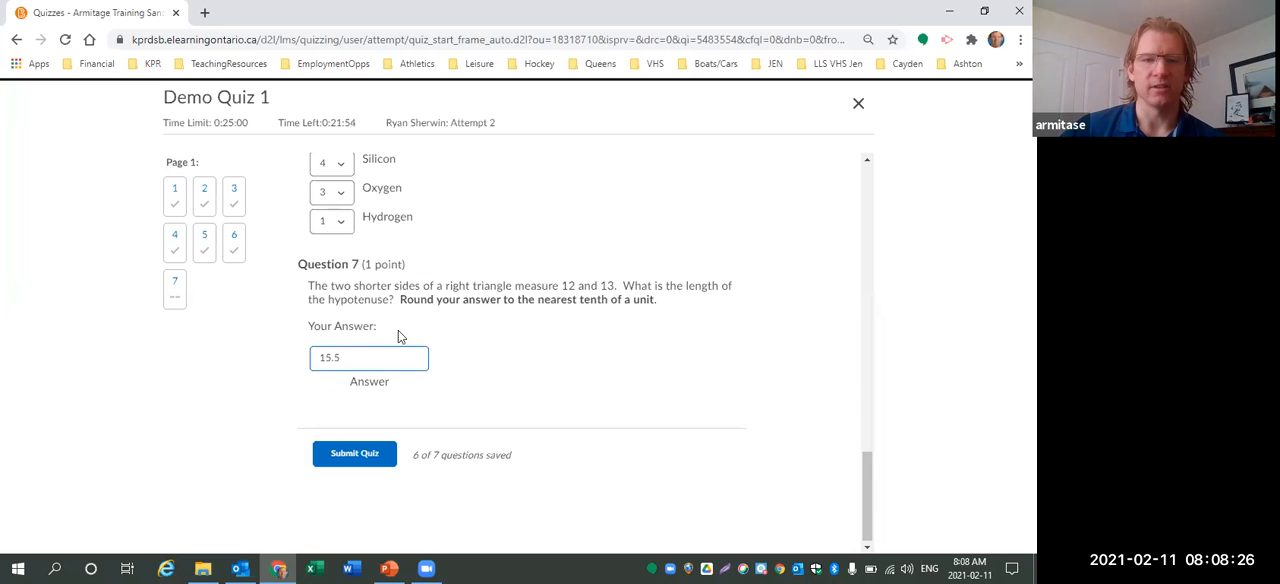
Submit the quiz and confirm the submission.
left_click(357, 455)
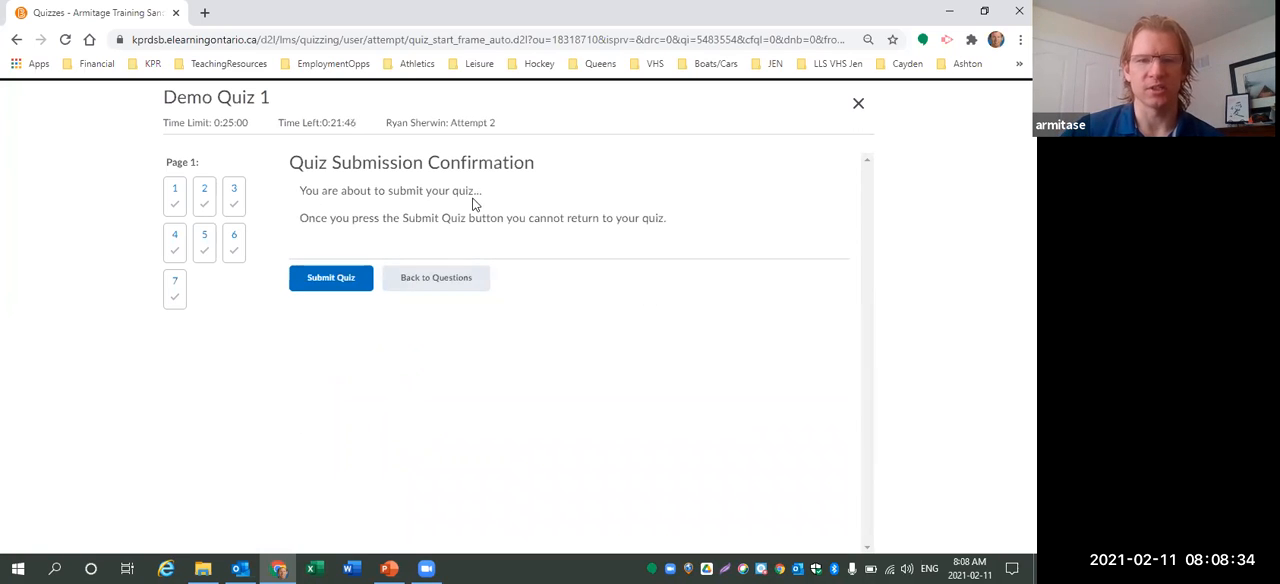
left_click(316, 281)
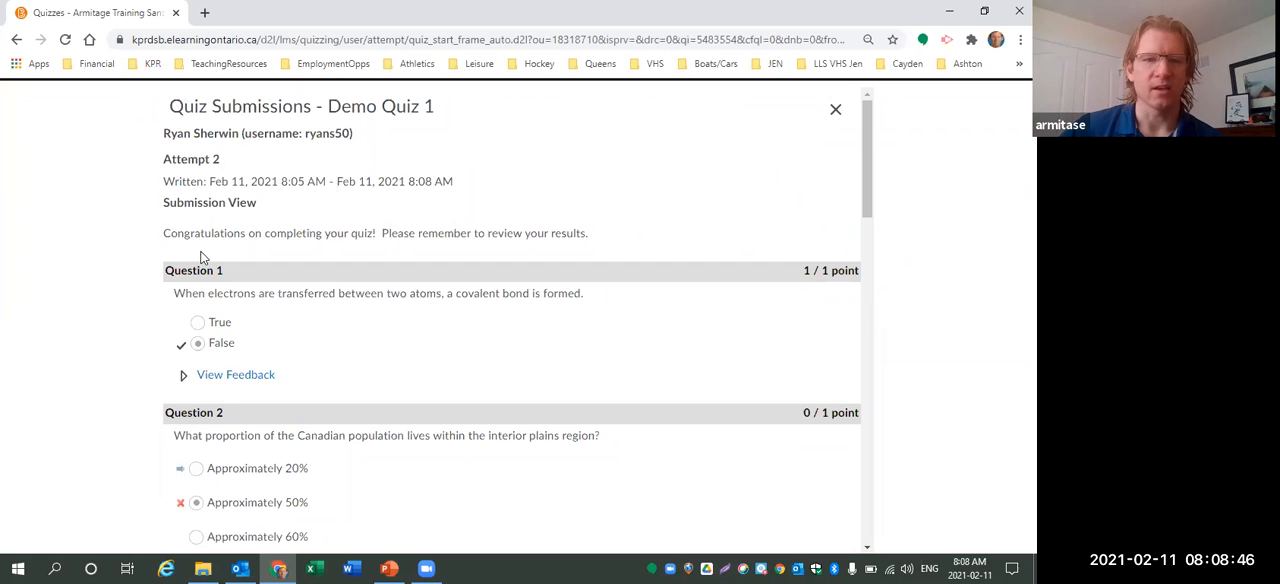
Expand and read the feedback for Question 1 in the submission view.
left_click_drag(792, 274, 831, 273)
scroll(216, 315, "down", 1)
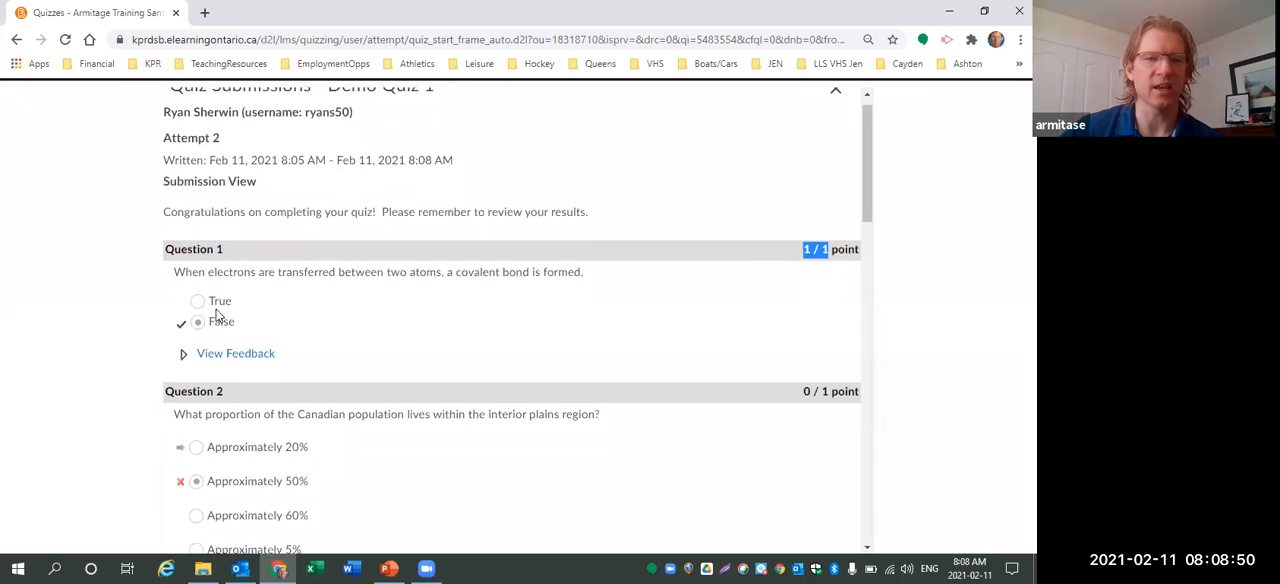
scroll(216, 315, "down", 1)
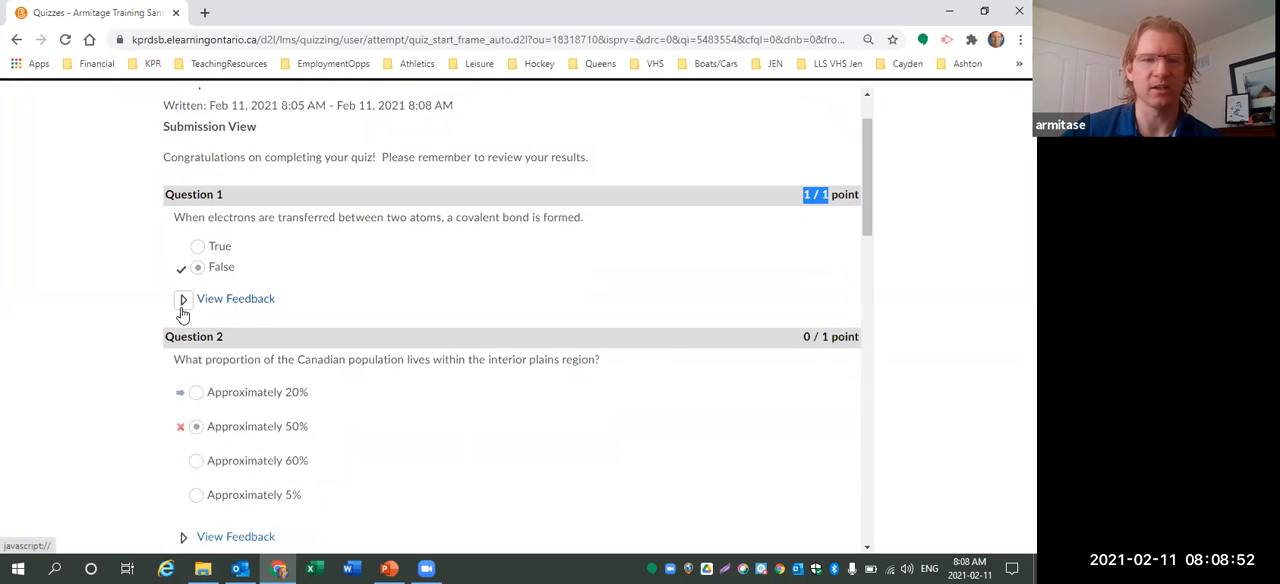
left_click(184, 305)
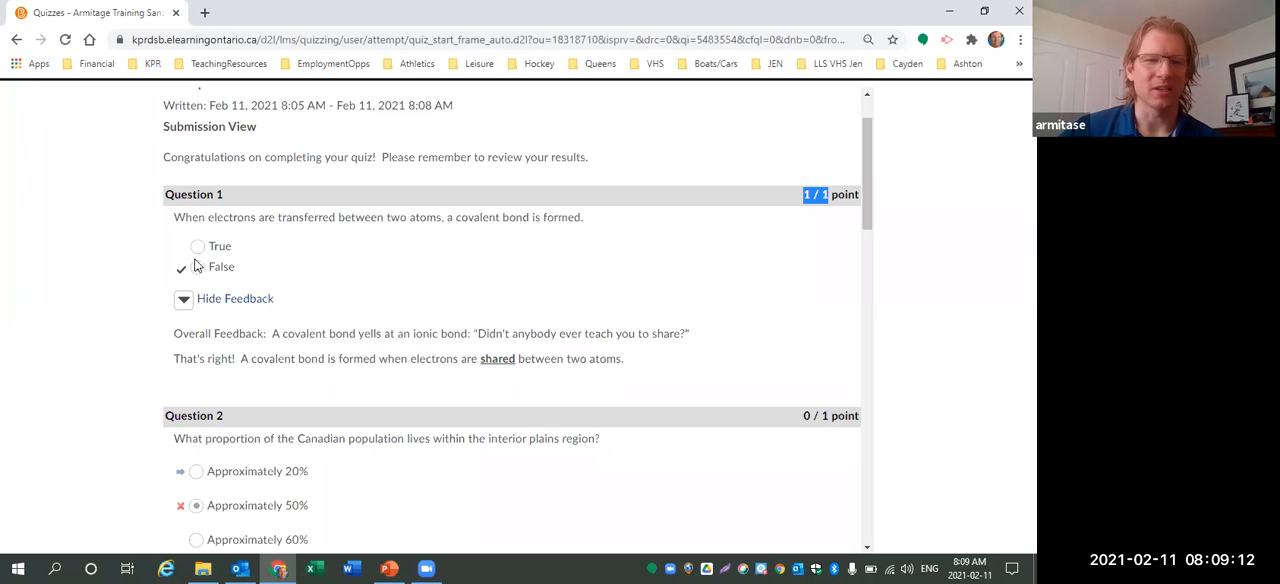
left_click_drag(174, 358, 645, 368)
left_click(644, 369)
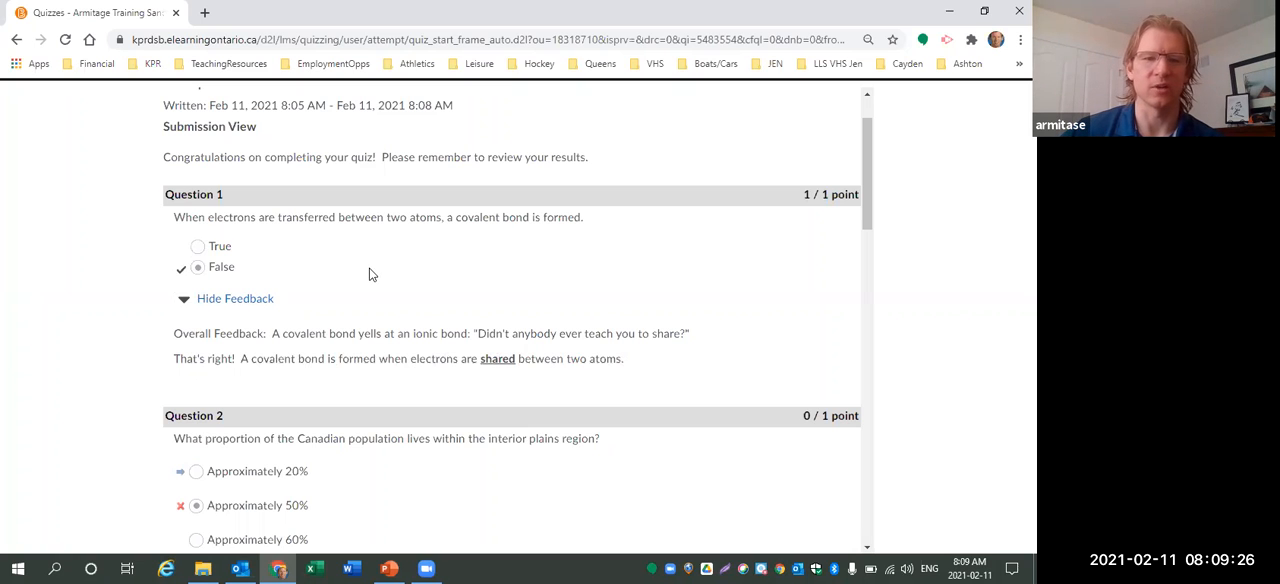
Expand the feedback for Question 2.
scroll(369, 273, "down", 3)
scroll(369, 273, "down", 1)
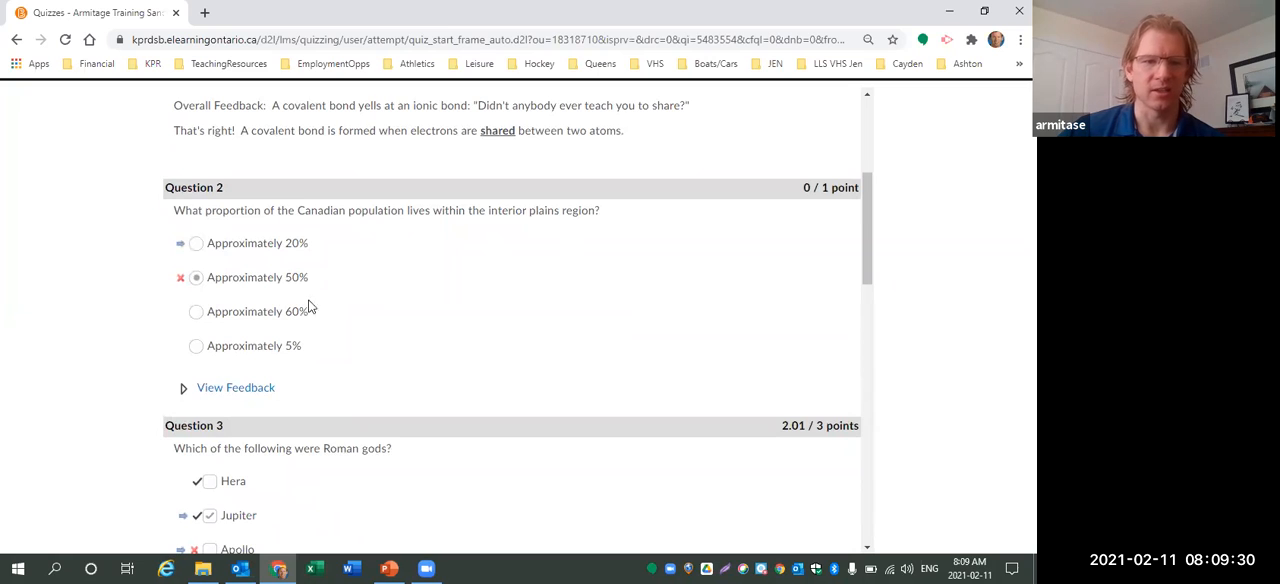
left_click(183, 390)
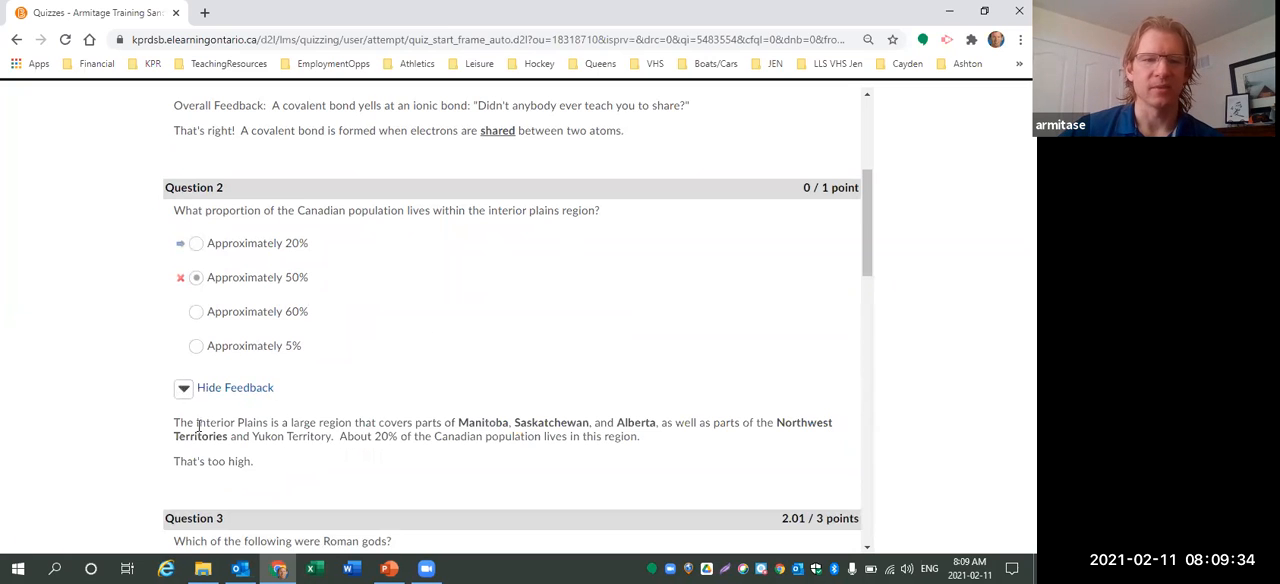
Highlight the closing feedback sentence of Question 2 in the submission view.
left_click_drag(255, 462, 173, 462)
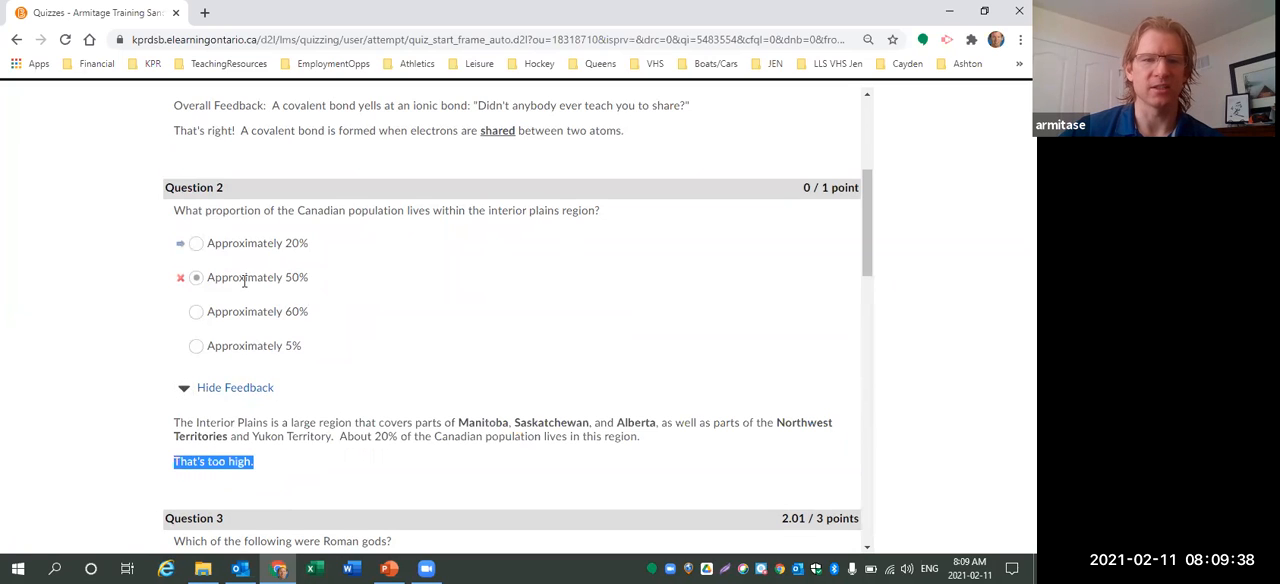
left_click(175, 428)
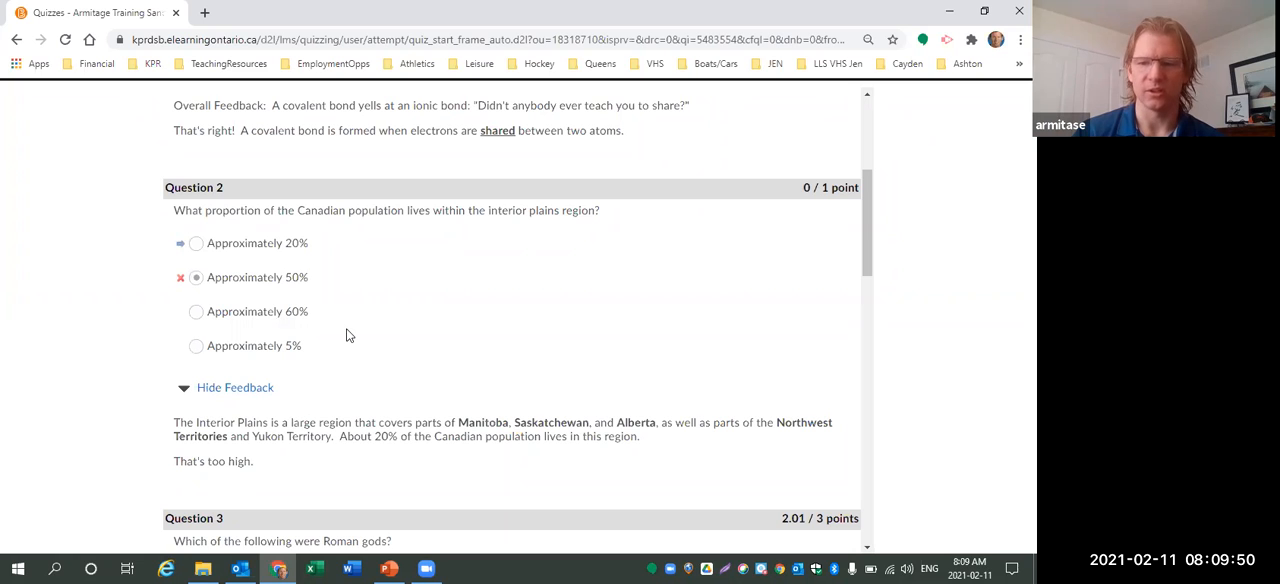
Expand the feedback for Question 3 about the Roman gods.
scroll(410, 335, "down", 2)
scroll(412, 338, "down", 3)
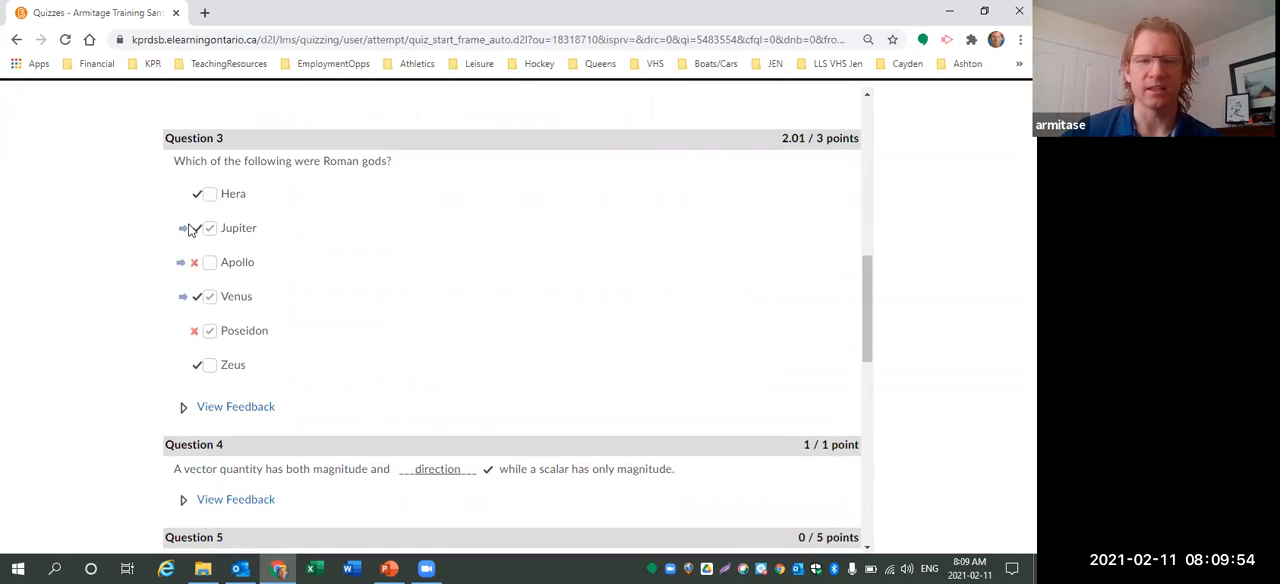
left_click(183, 406)
Expand the feedback for Question 4 about vector quantities.
scroll(343, 345, "down", 1)
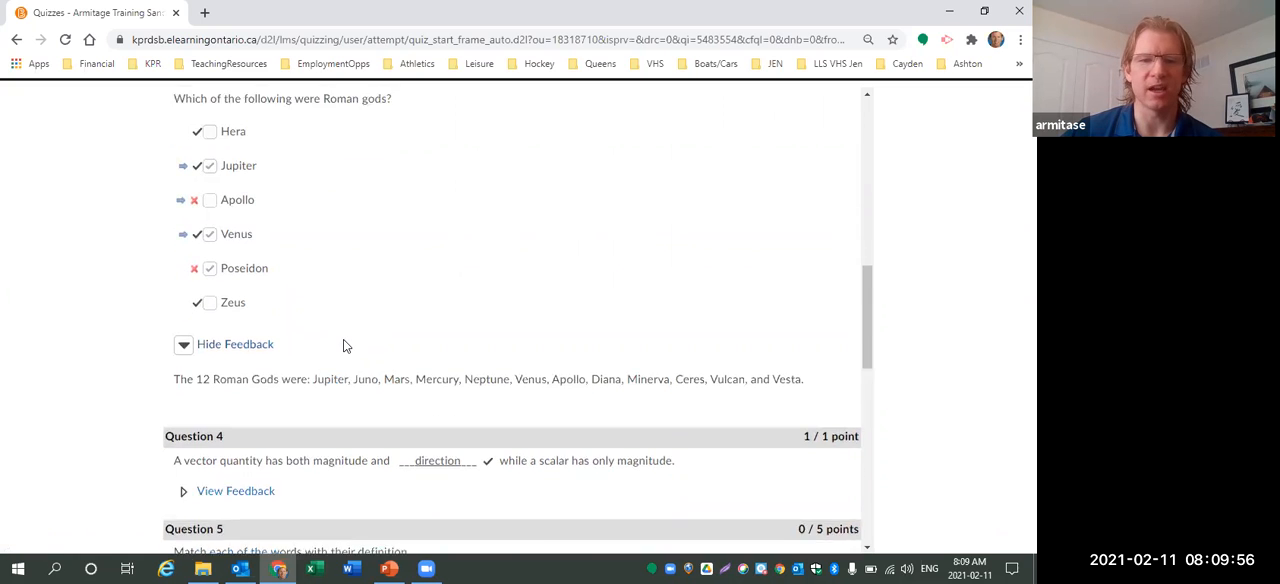
scroll(343, 343, "down", 1)
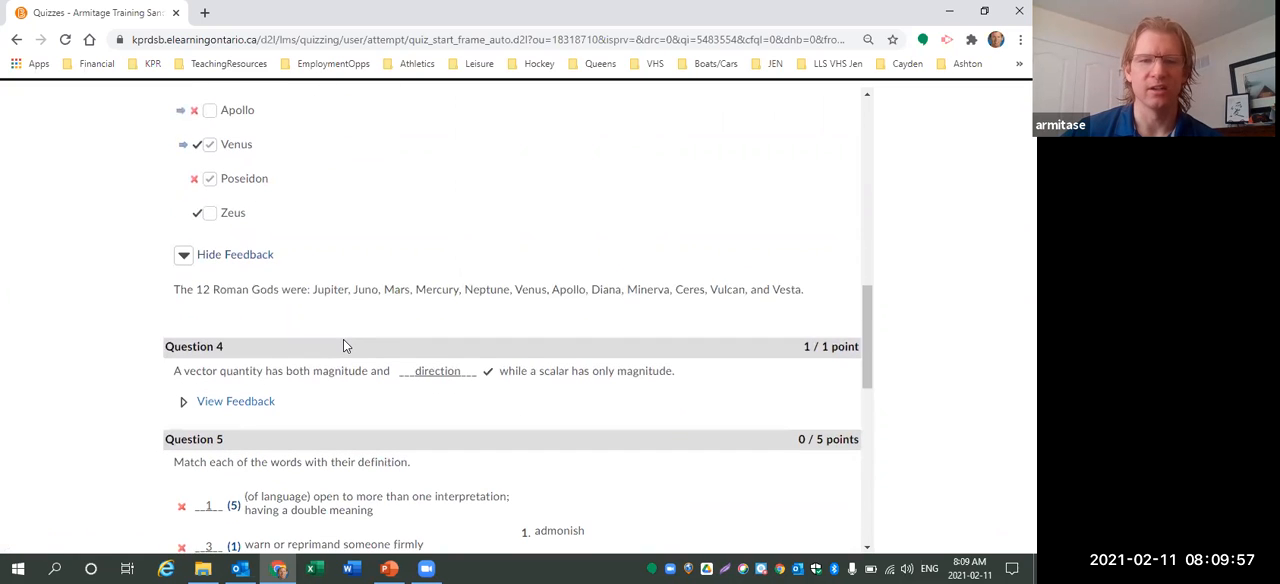
left_click(186, 403)
Review the remaining question results and attempt score, then finish the submission review.
scroll(423, 315, "down", 2)
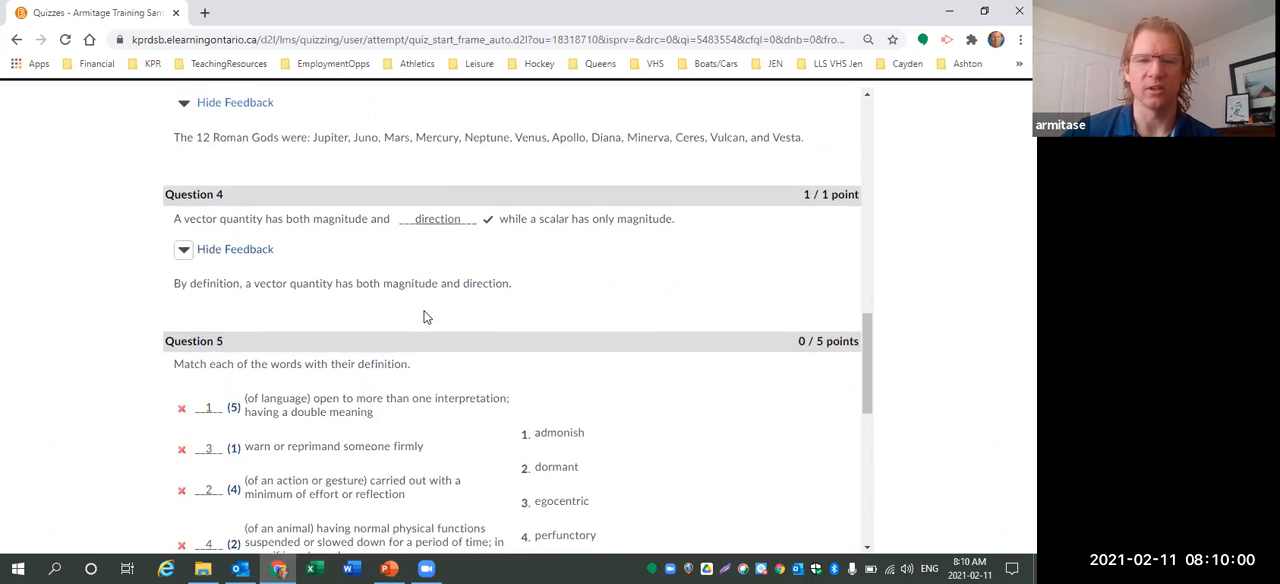
scroll(423, 317, "down", 2)
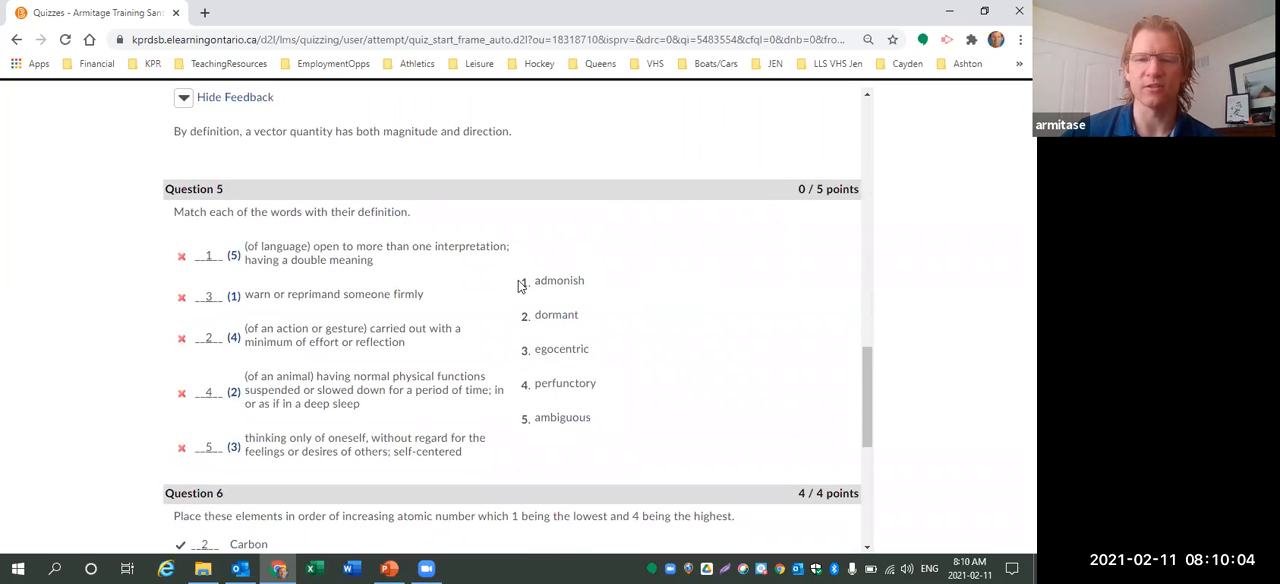
scroll(520, 286, "down", 1)
scroll(516, 287, "down", 5)
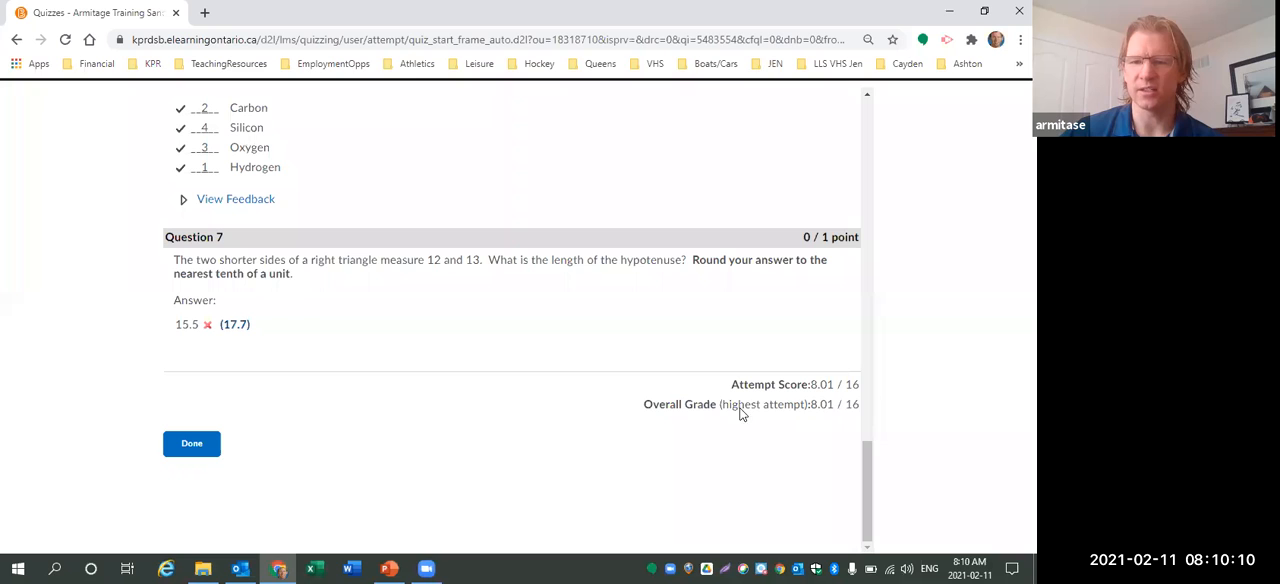
left_click(203, 446)
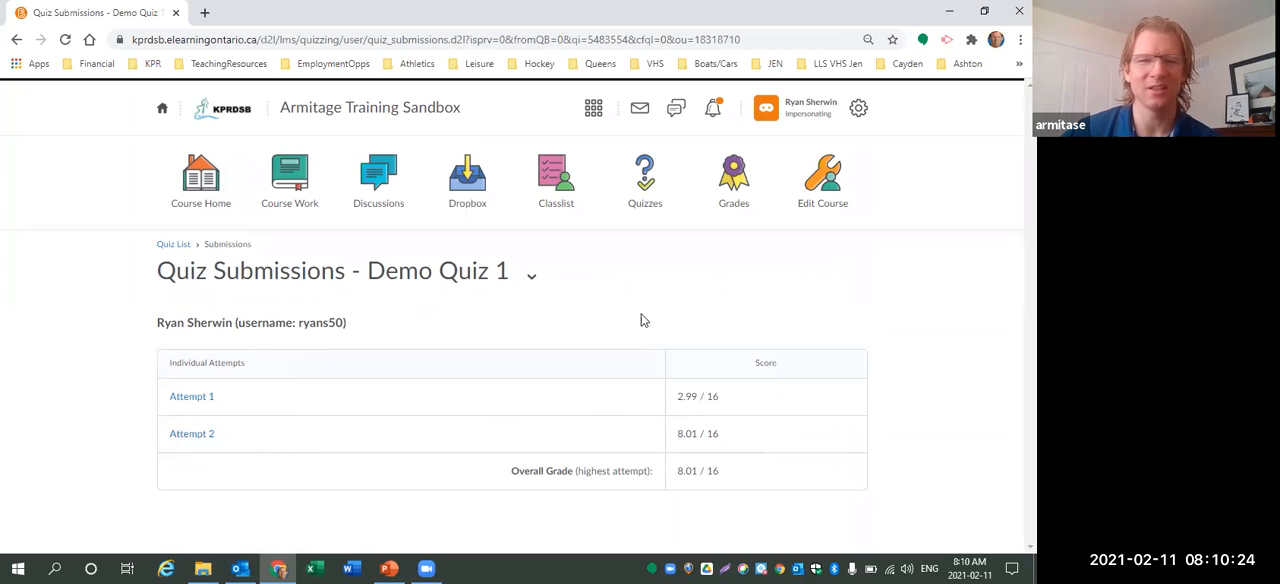
Return to the quiz list and end the student impersonation.
left_click(645, 213)
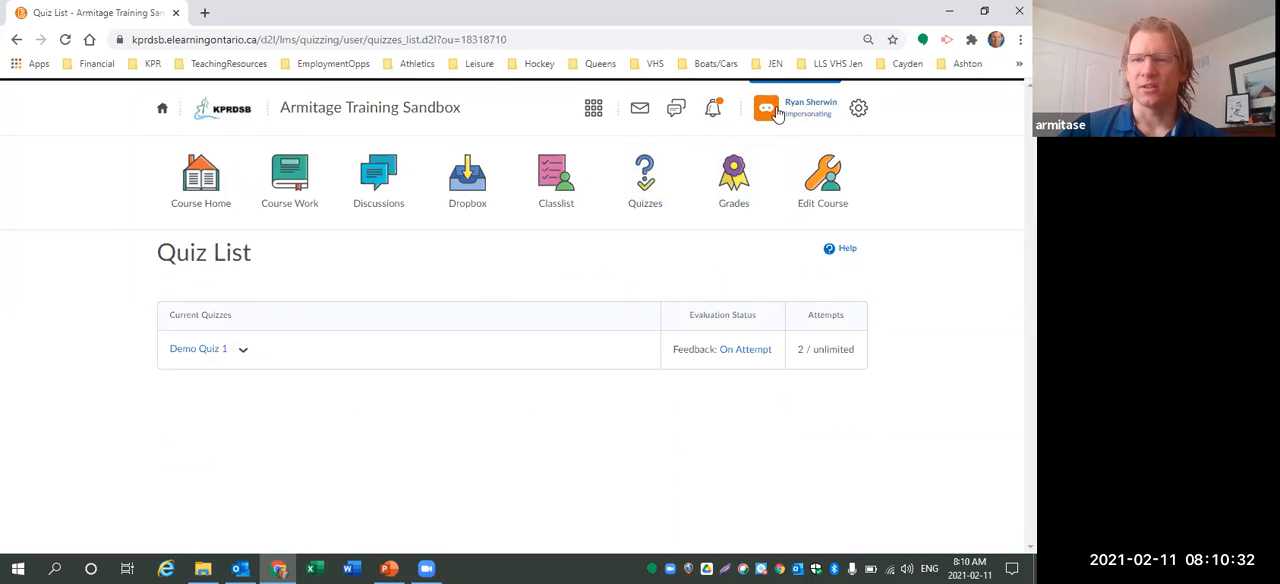
left_click(777, 113)
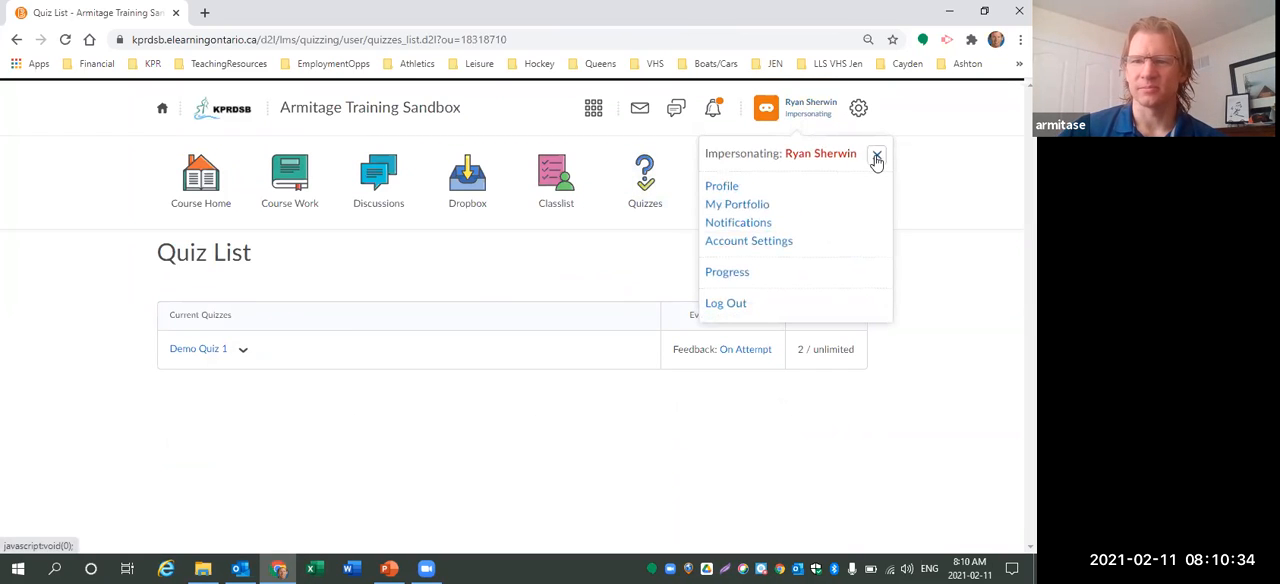
left_click(876, 158)
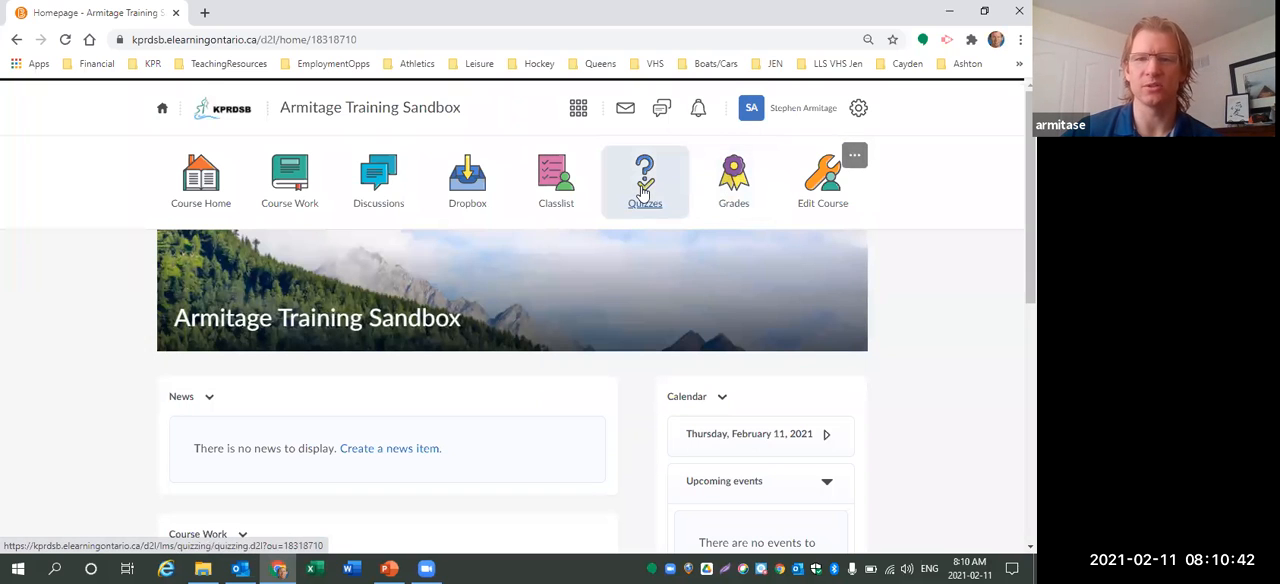
Open the Question Library from the course's Quizzes tool.
left_click(645, 190)
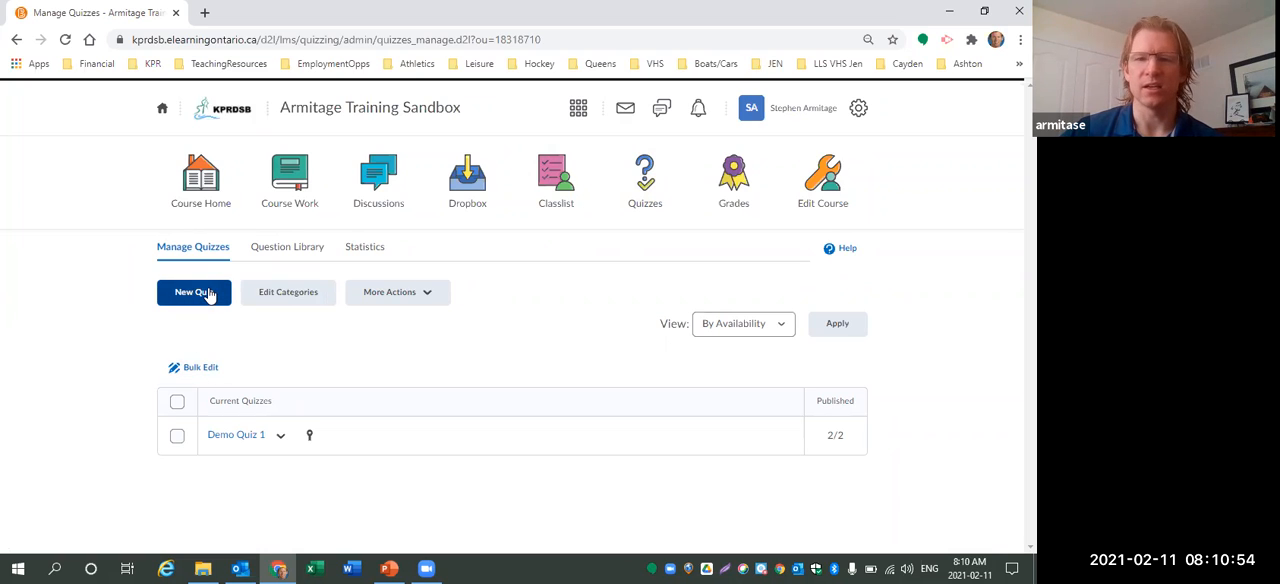
left_click(290, 252)
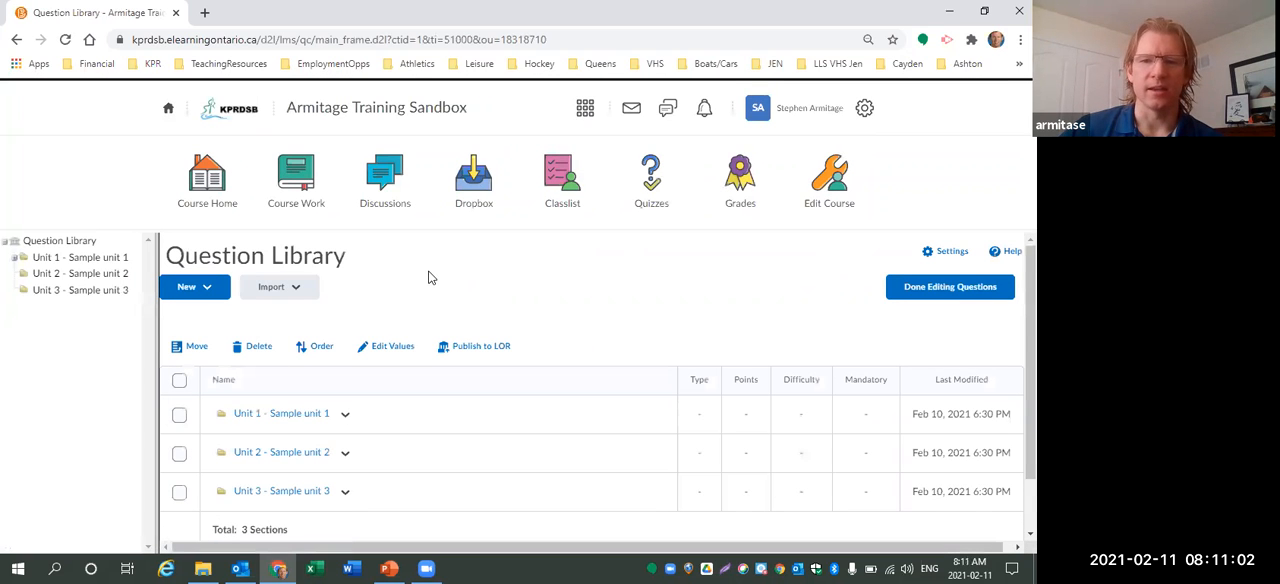
scroll(425, 292, "down", 1)
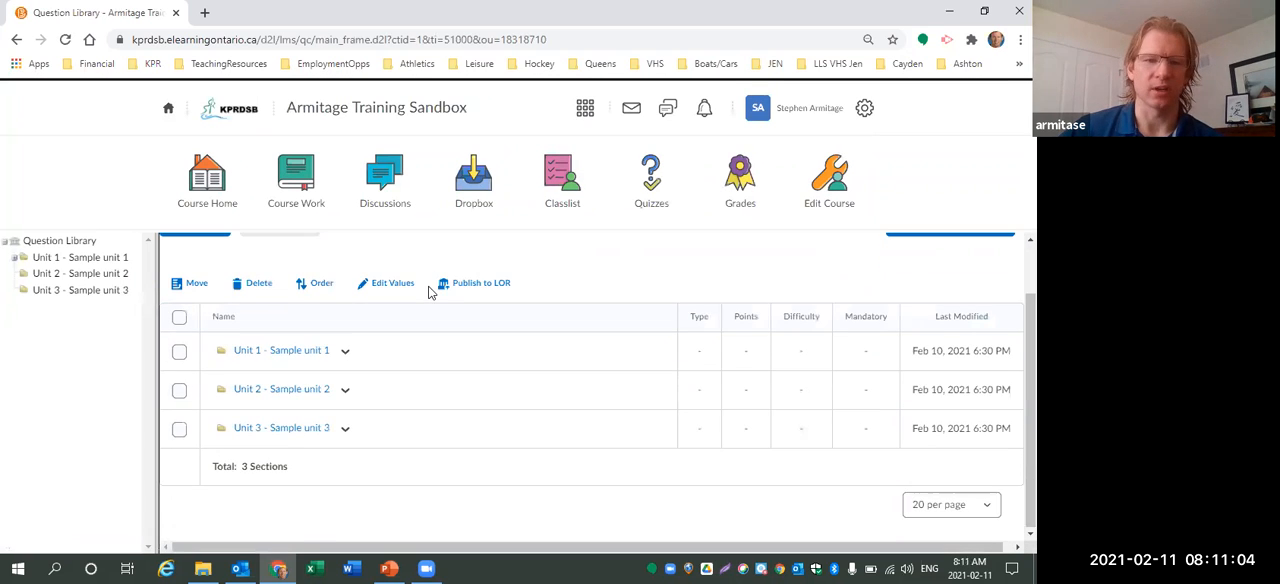
scroll(416, 298, "up", 1)
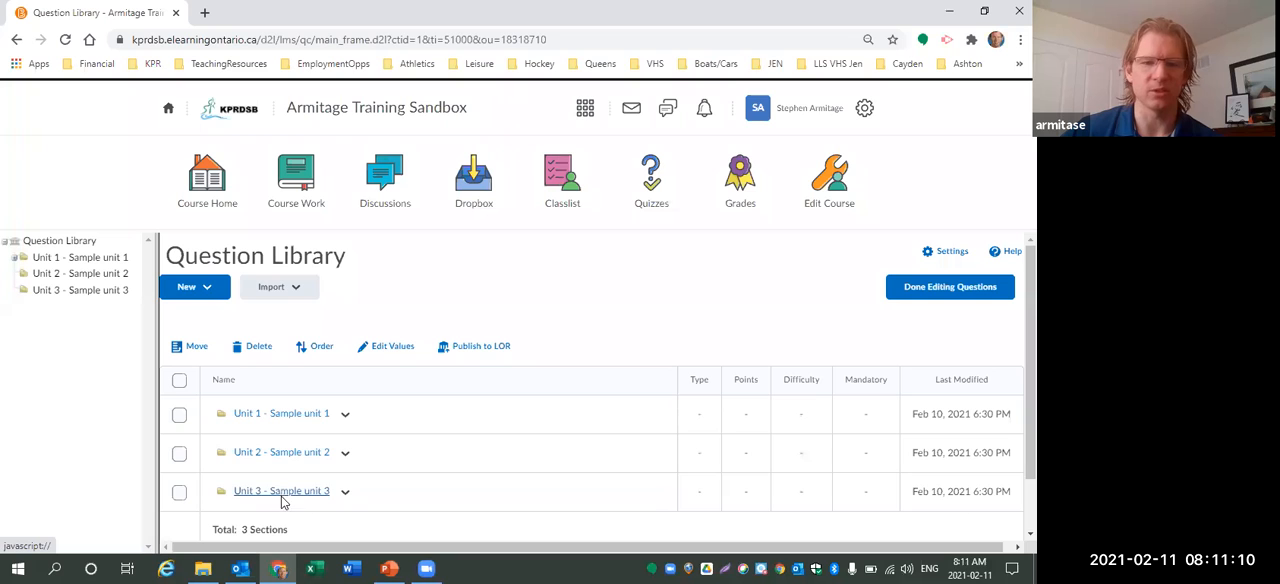
Open the AFL Quiz 1.1 - Sample Quiz 1 section under Unit 1's AFL Quizzes and browse its questions.
left_click(279, 414)
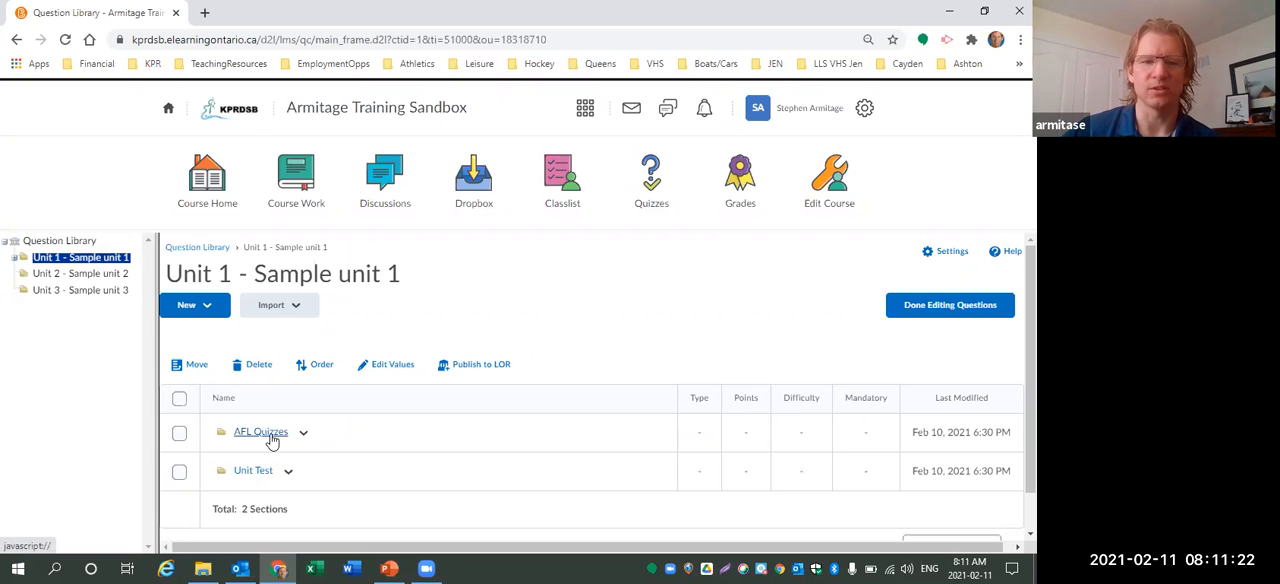
left_click(271, 440)
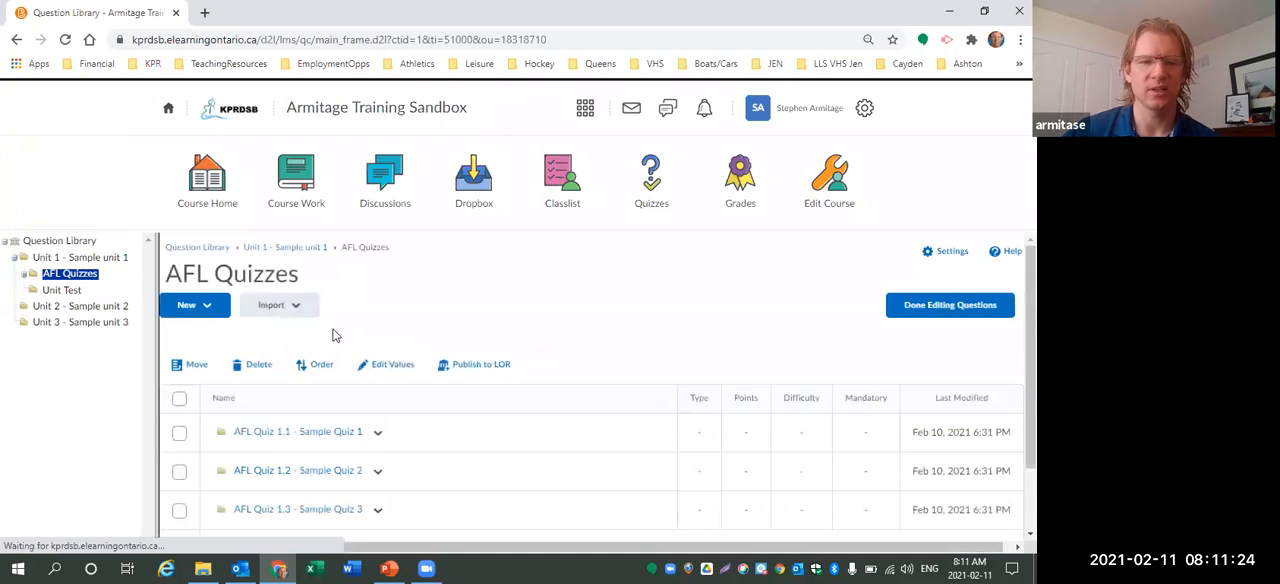
scroll(375, 310, "down", 1)
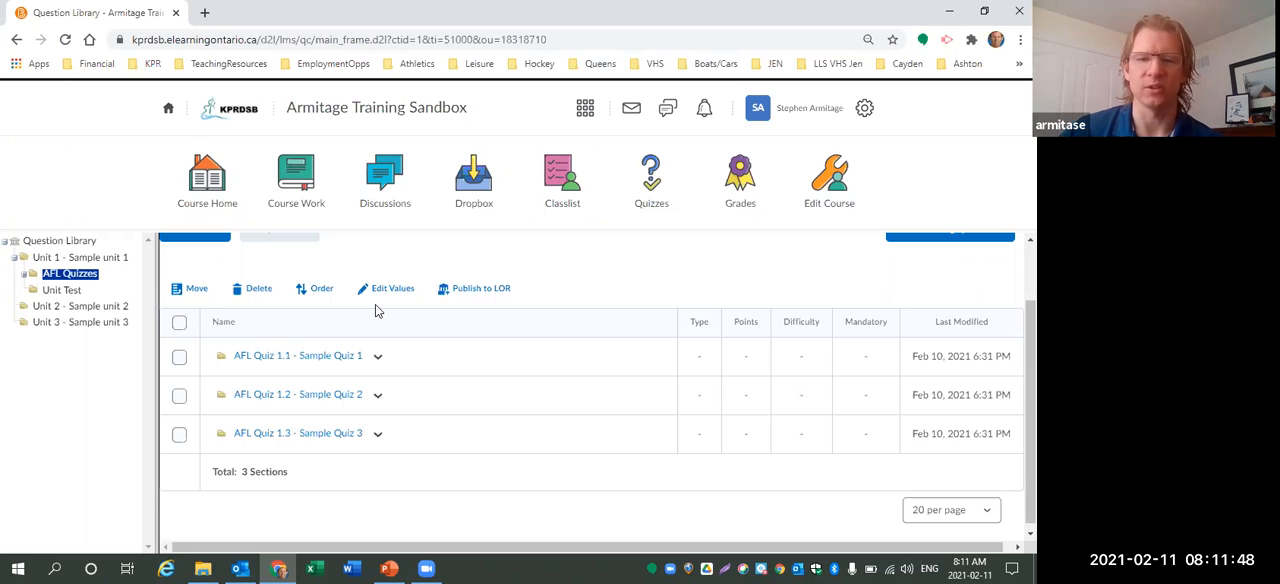
left_click(299, 360)
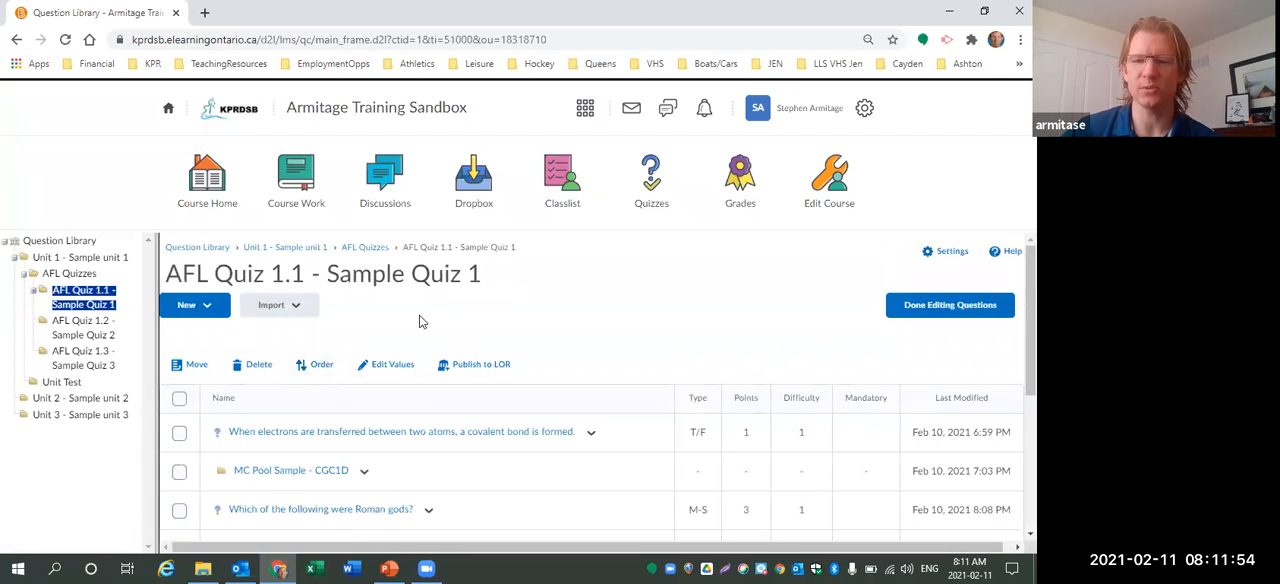
scroll(540, 340, "down", 1)
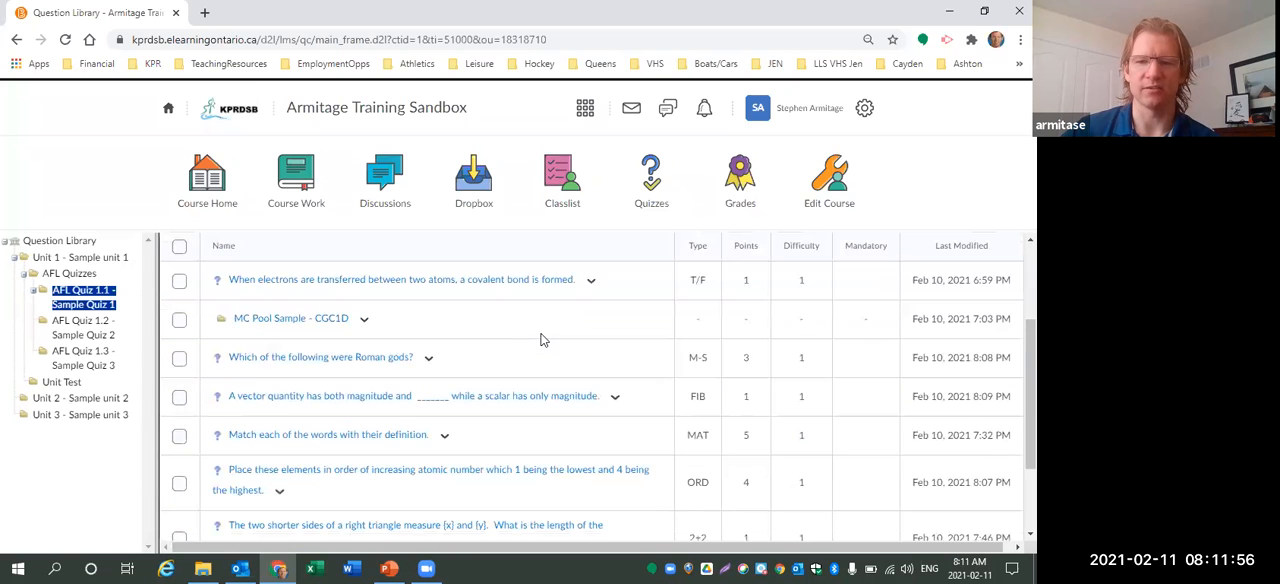
scroll(498, 327, "down", 1)
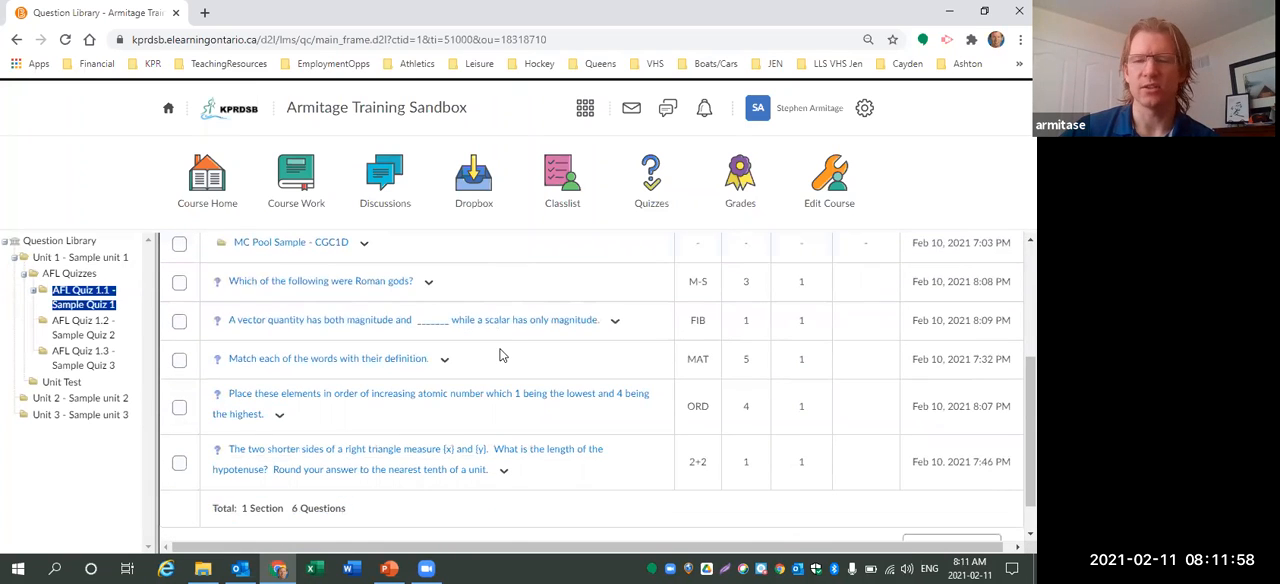
scroll(490, 362, "up", 2)
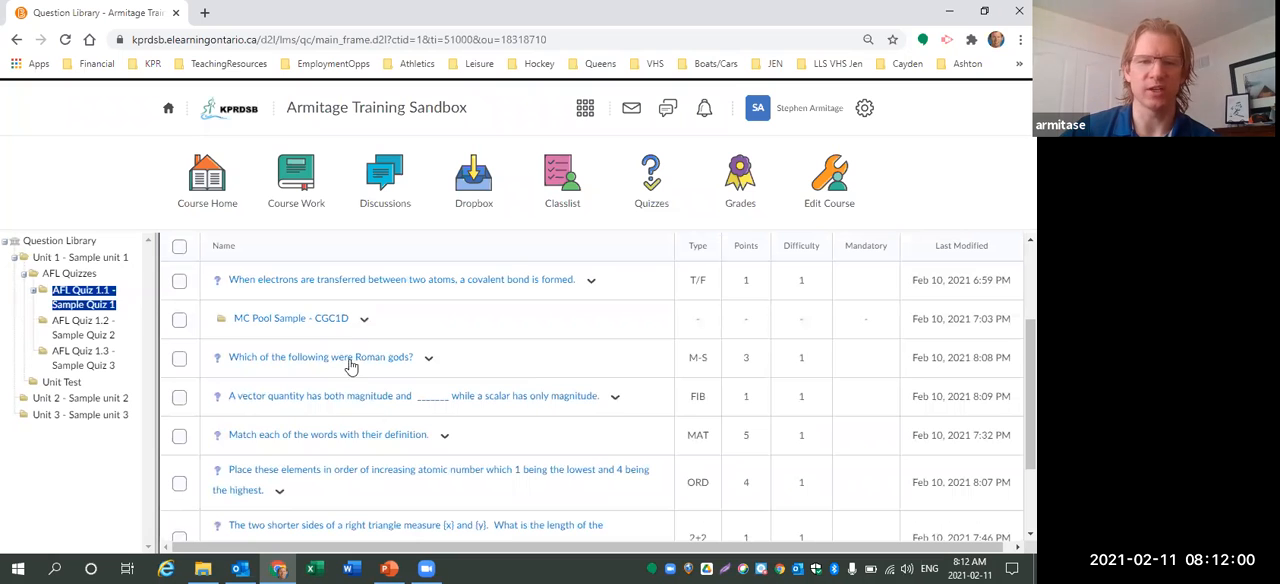
scroll(388, 348, "up", 2)
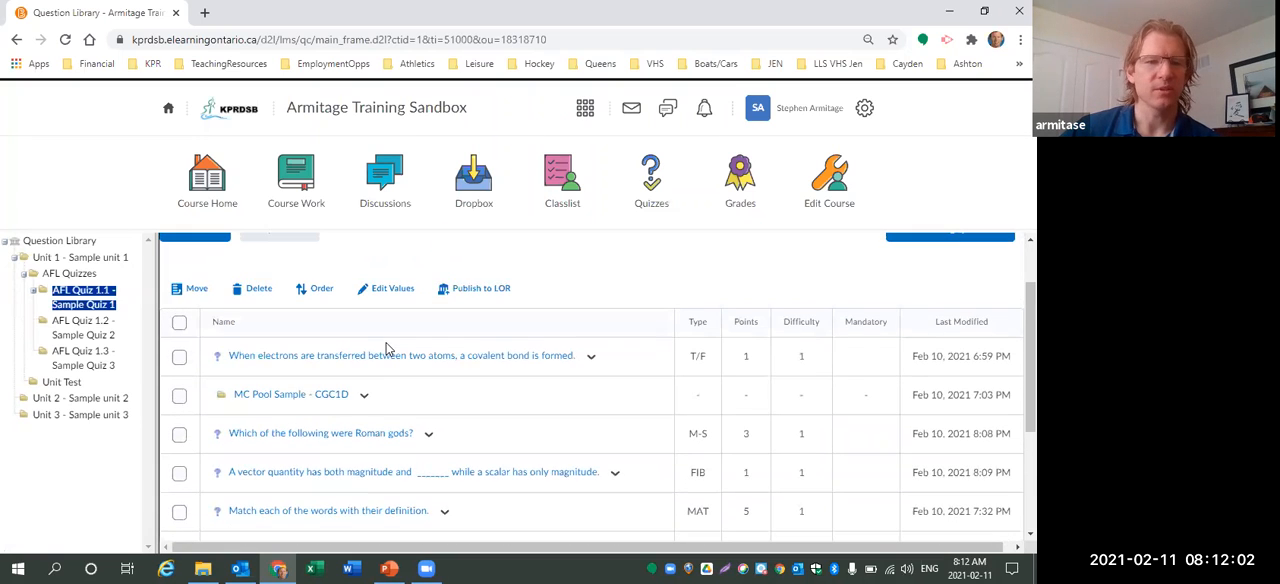
scroll(518, 350, "up", 2)
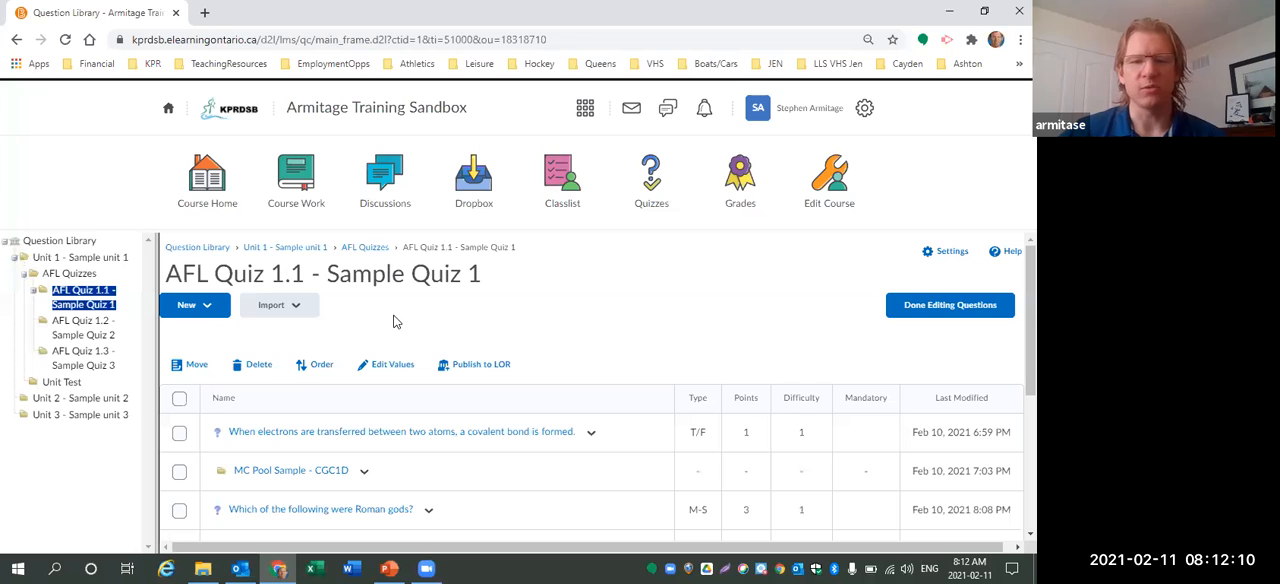
Start creating a new True or False question in the AFL Quiz 1.1 section.
left_click(206, 307)
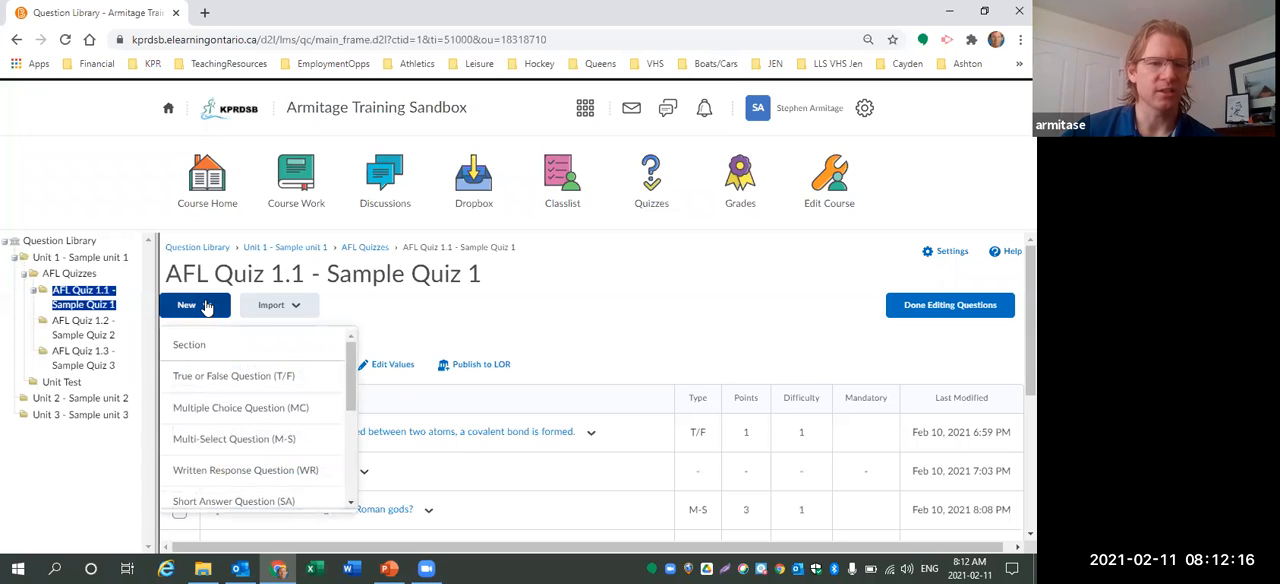
scroll(228, 392, "down", 2)
scroll(229, 398, "down", 3)
scroll(220, 418, "up", 2)
scroll(220, 420, "up", 3)
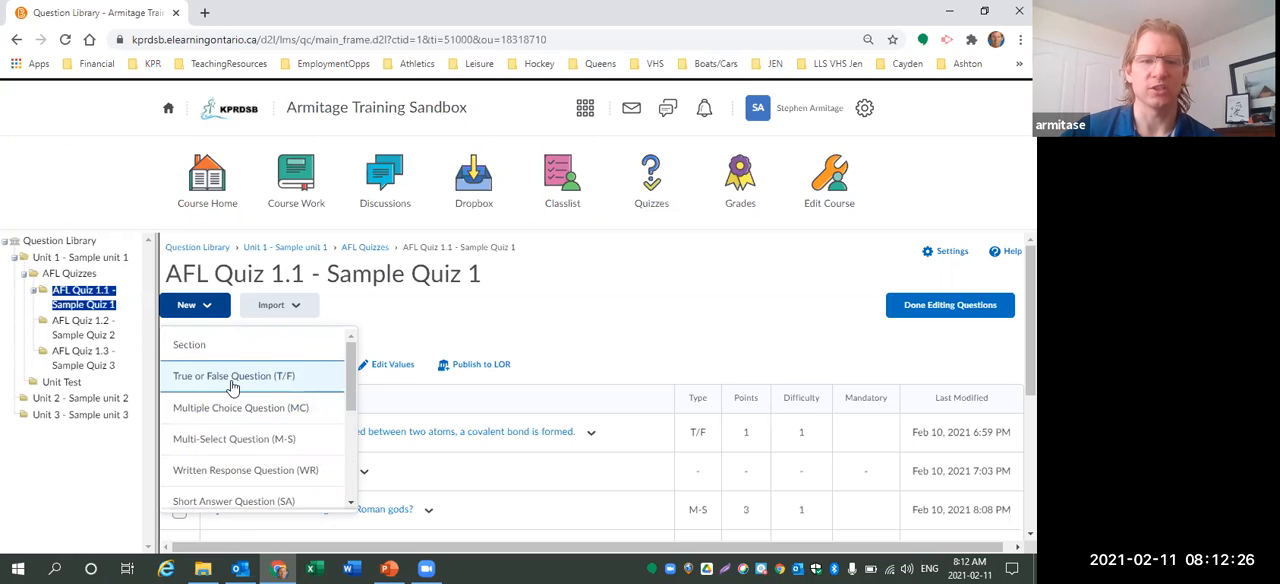
left_click(231, 380)
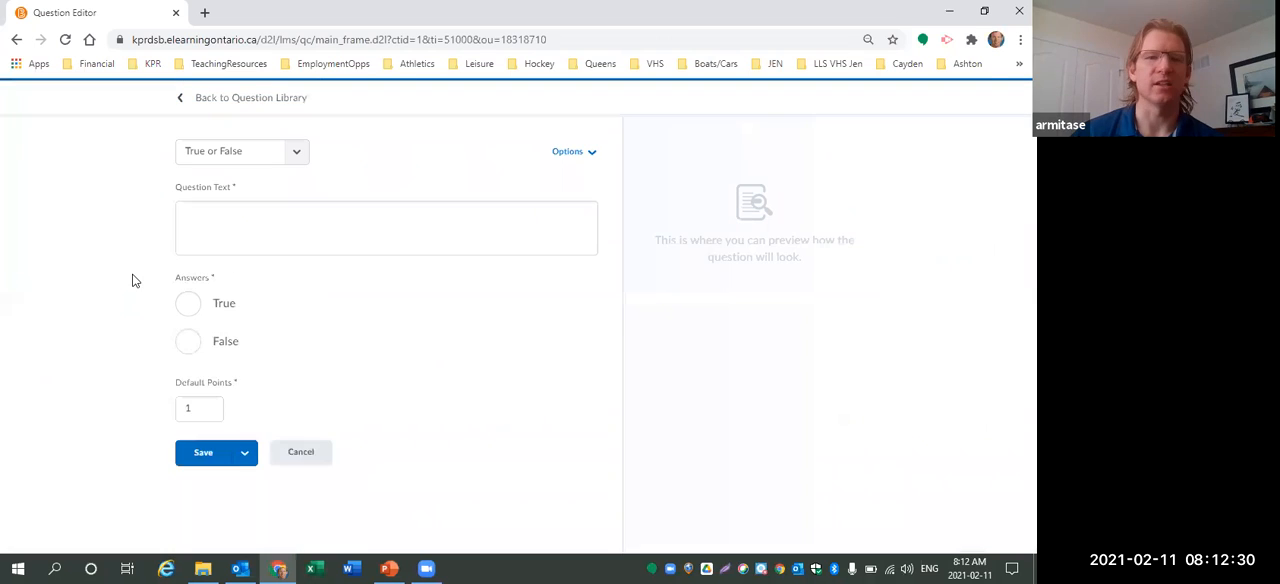
Enter the question text "Atoms are most stable when their outer shells are full." and mark True as correct.
left_click(308, 222)
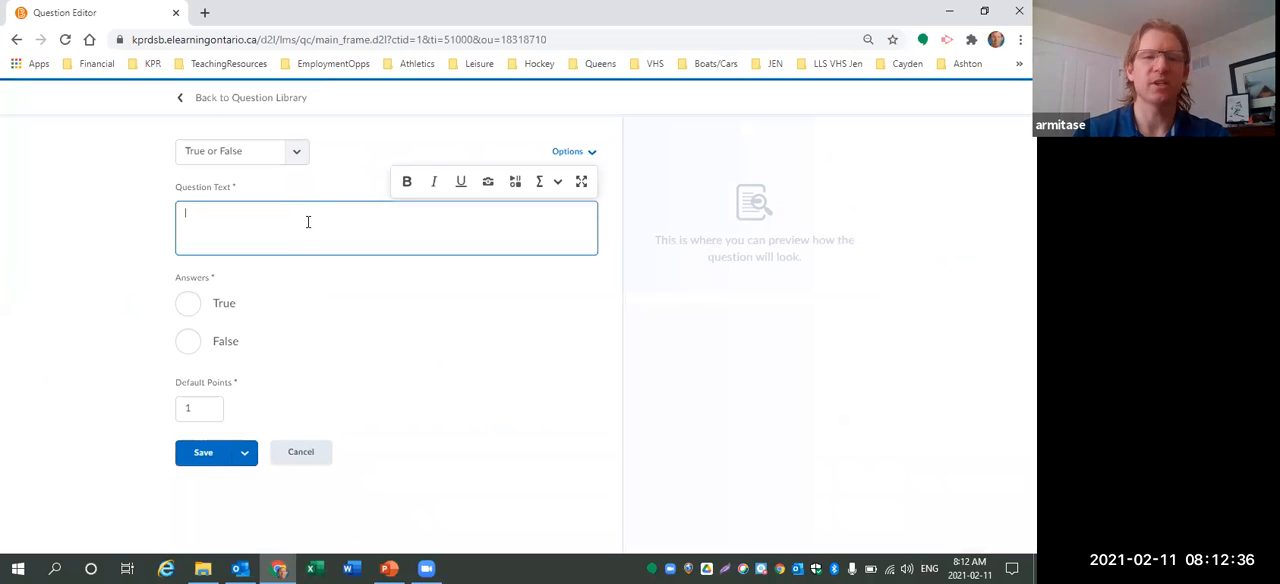
type("At")
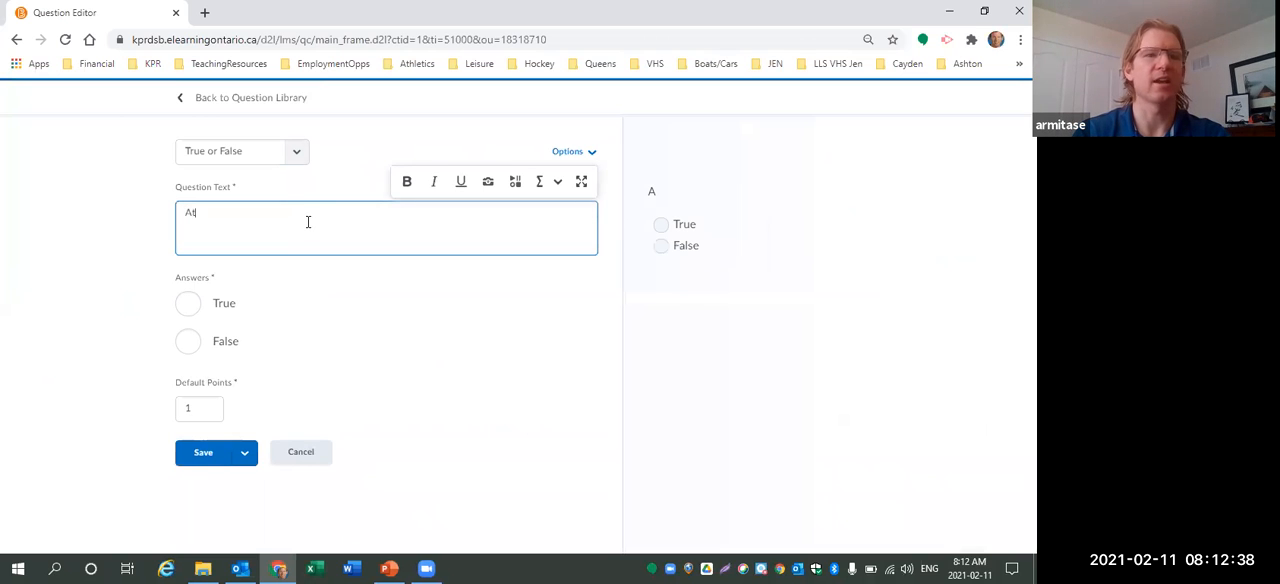
type("oms are most stable when their o")
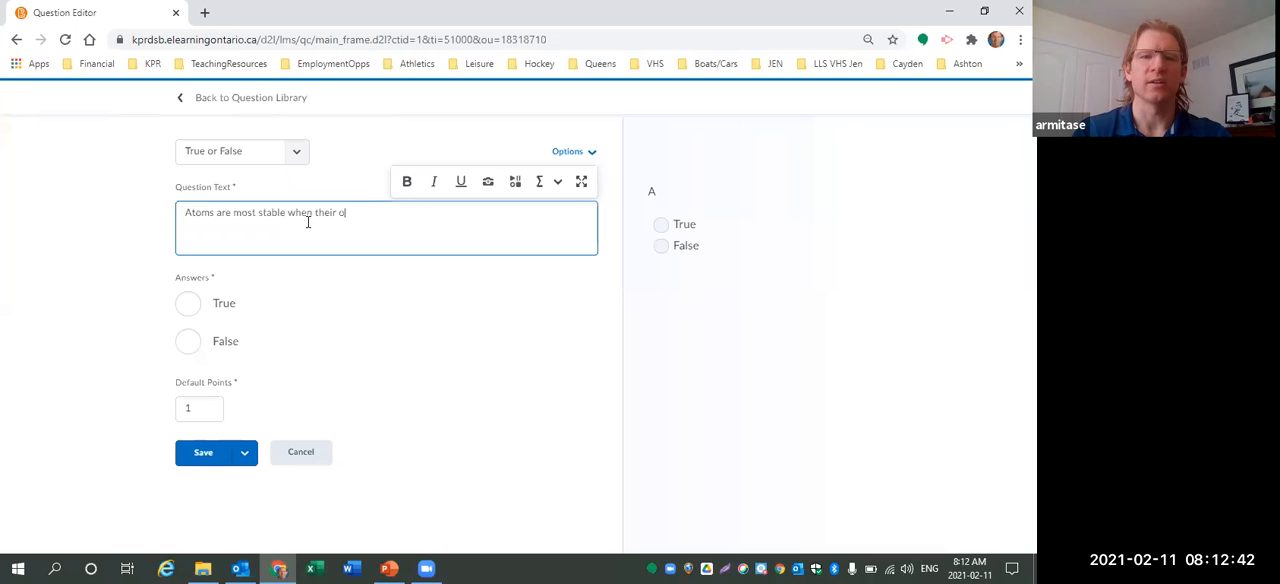
type("uter shells are full.")
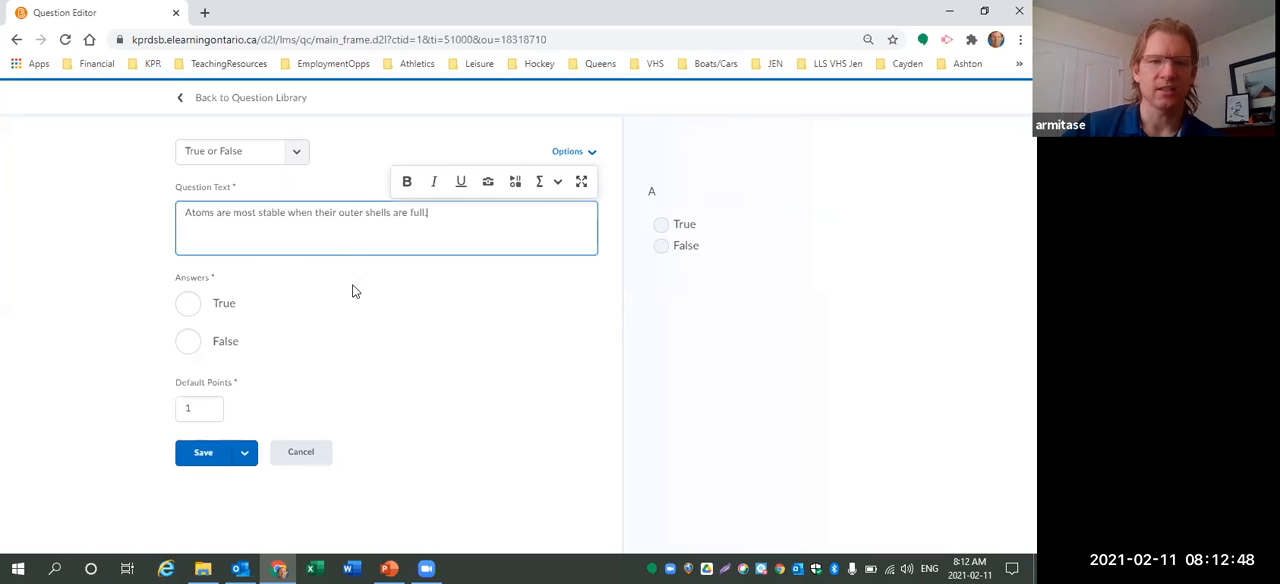
left_click(187, 306)
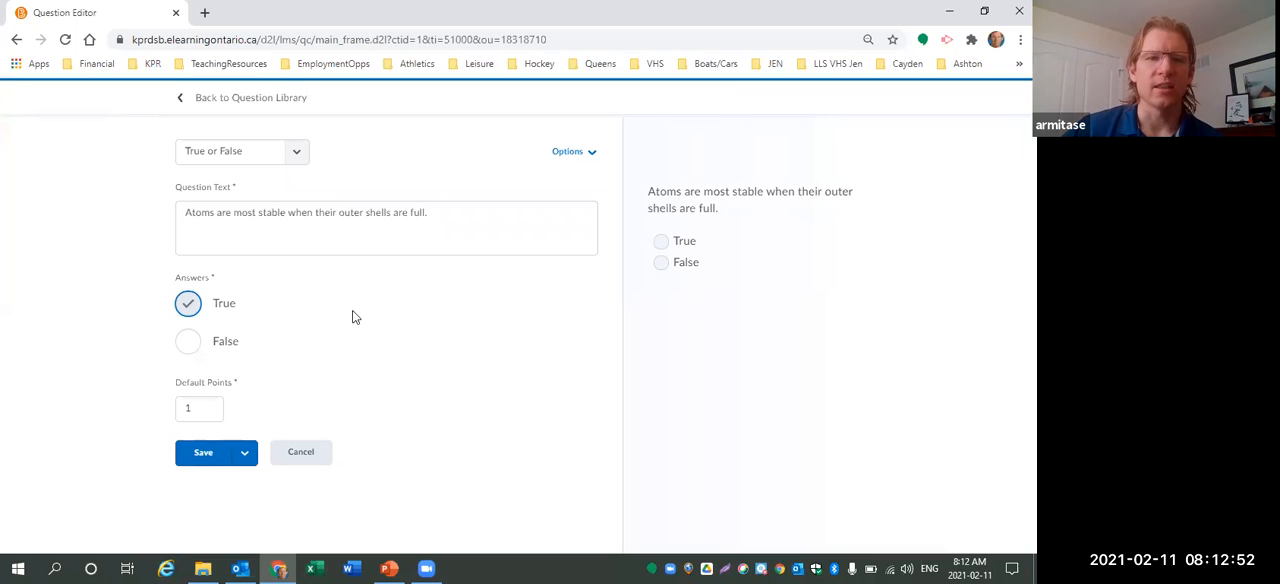
Add a hint to the True or False question reading "Test Hint".
left_click(592, 156)
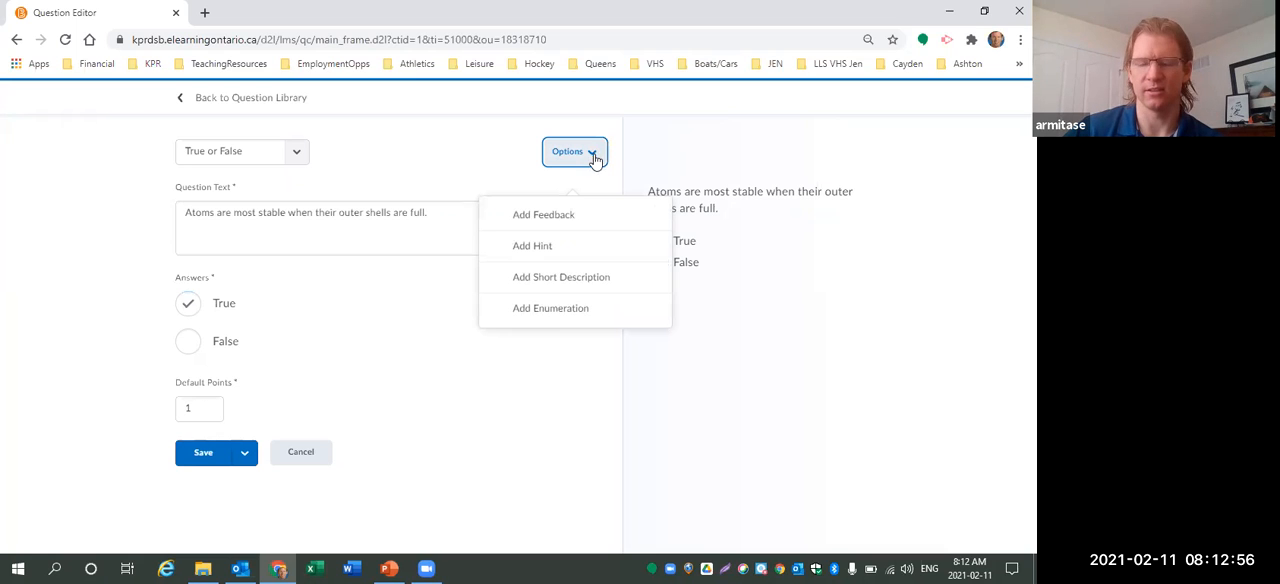
left_click(537, 252)
left_click(217, 302)
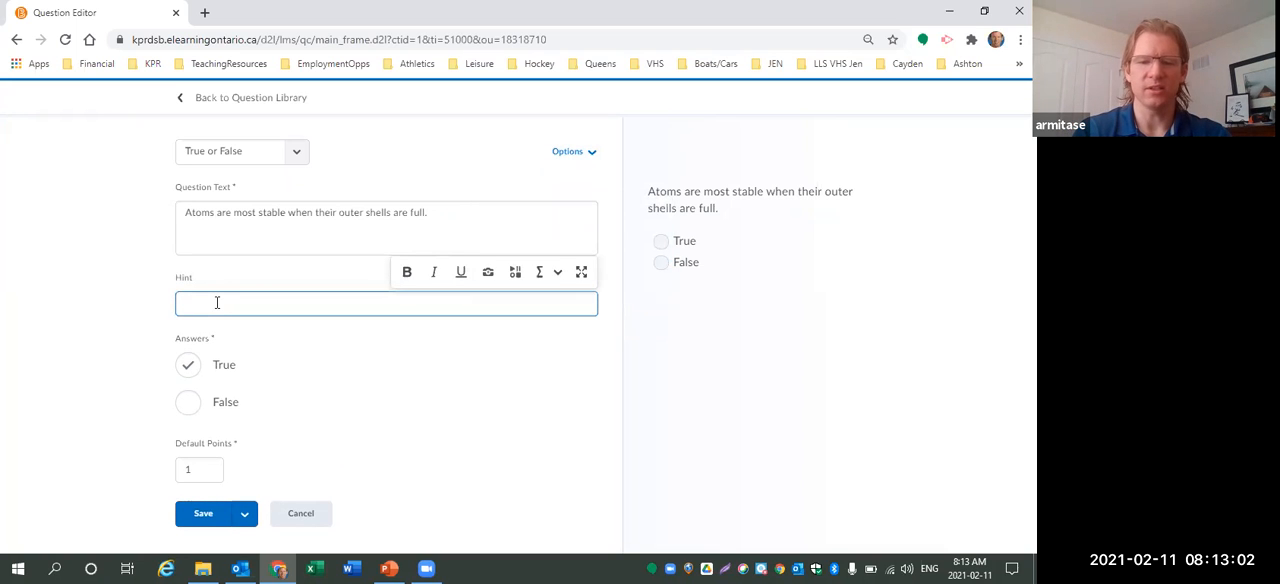
type("Test Hint")
Add feedback to the question and enter the overall feedback "Check the periodic table".
left_click(588, 158)
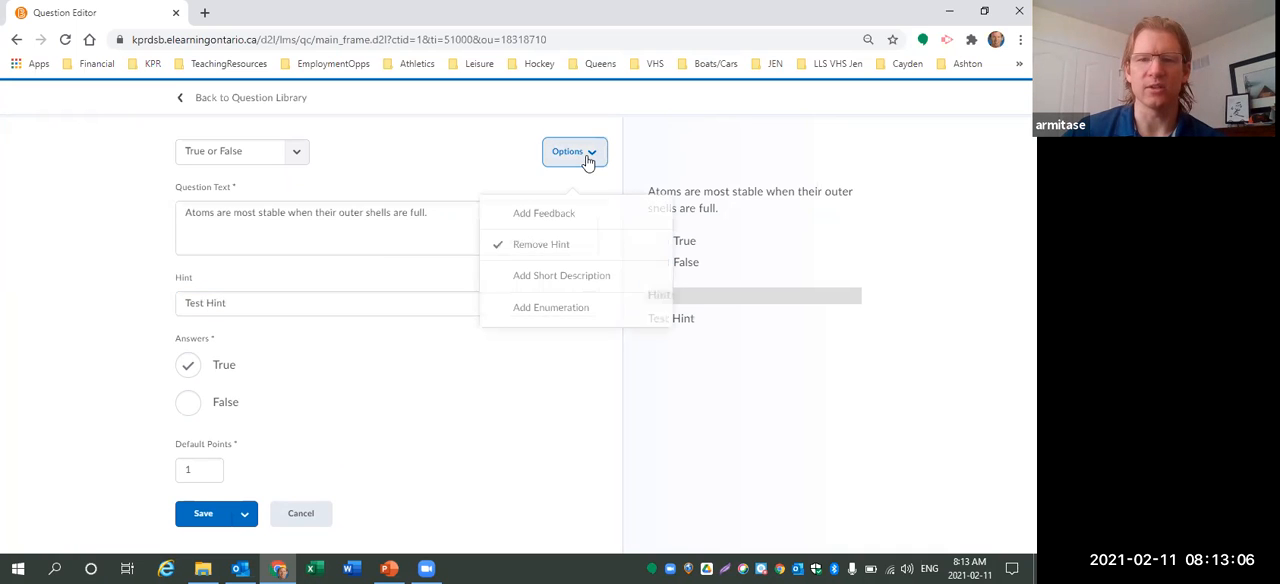
left_click(548, 216)
scroll(349, 344, "down", 1)
left_click(268, 459)
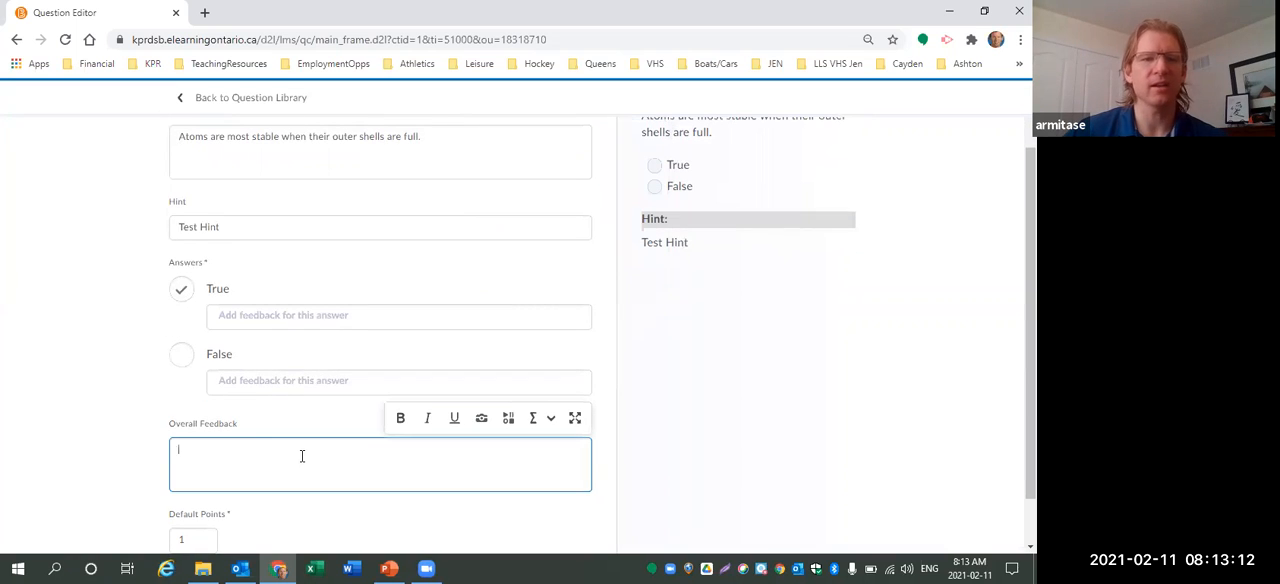
type("Check ")
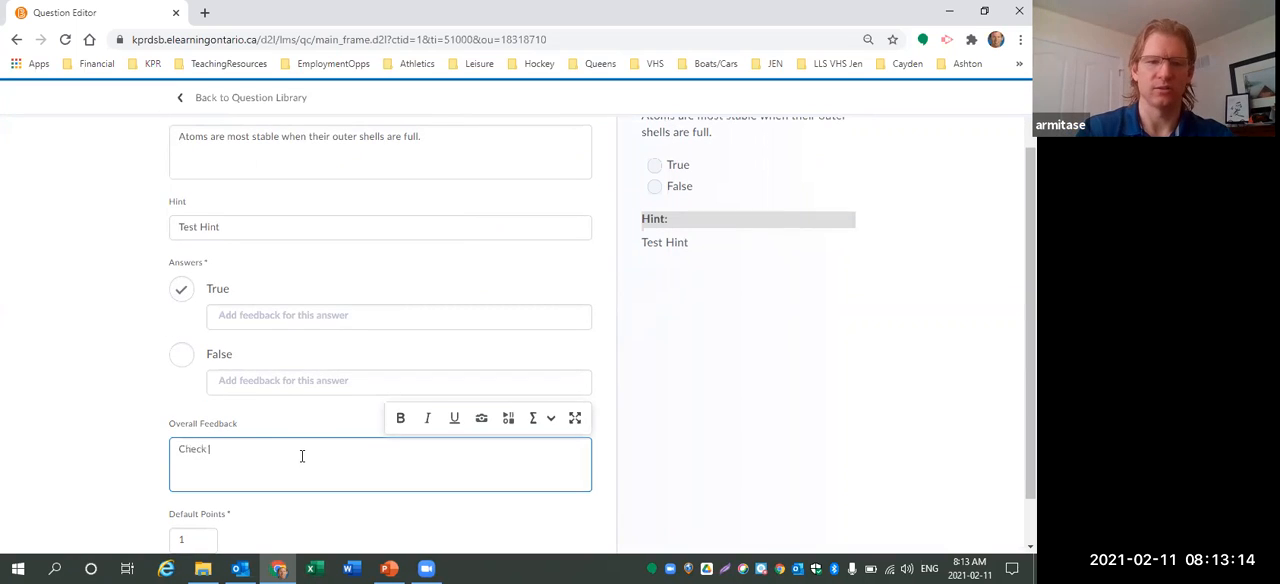
type("the periodic table")
Enter answer feedback "That's right!" for True and "Sorry, no." for False.
left_click(302, 318)
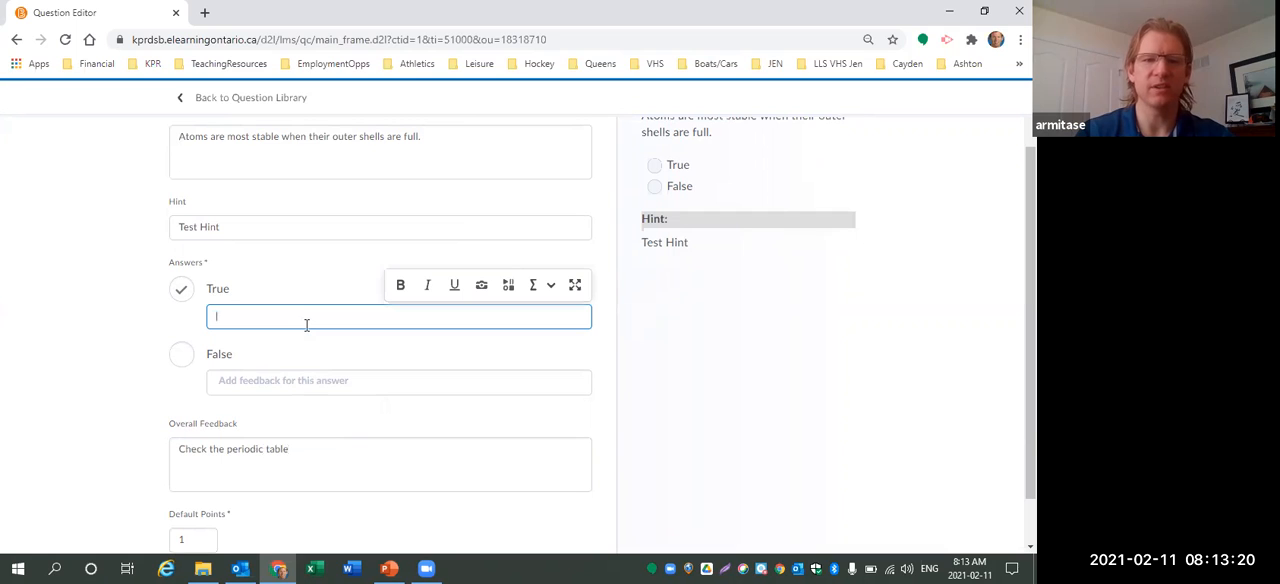
type("That's right!")
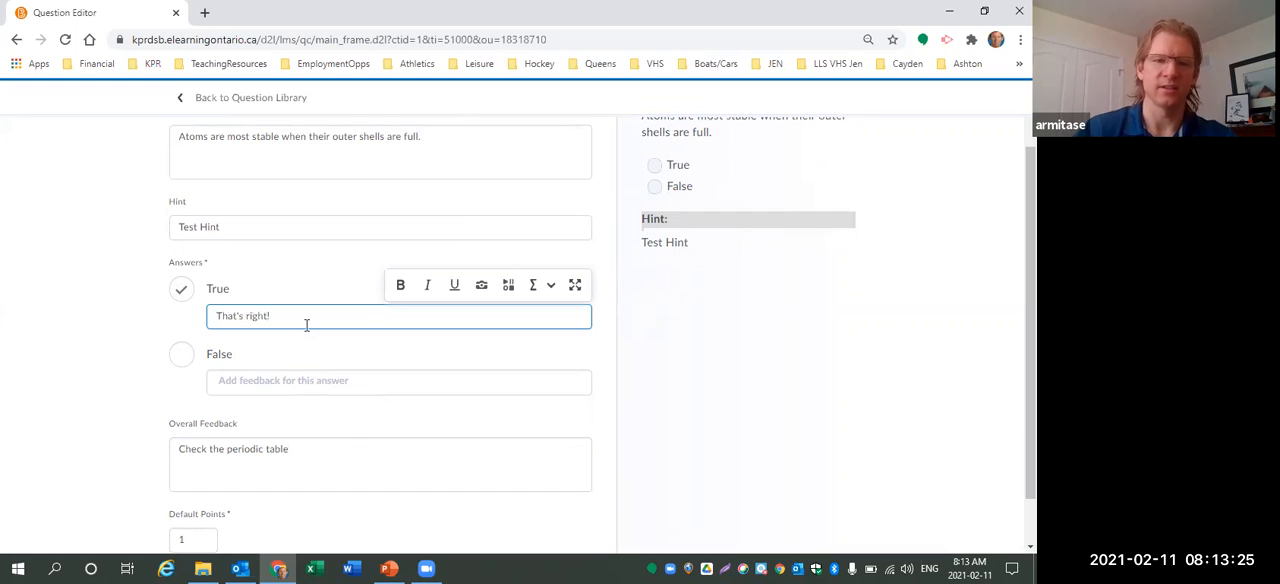
left_click(286, 380)
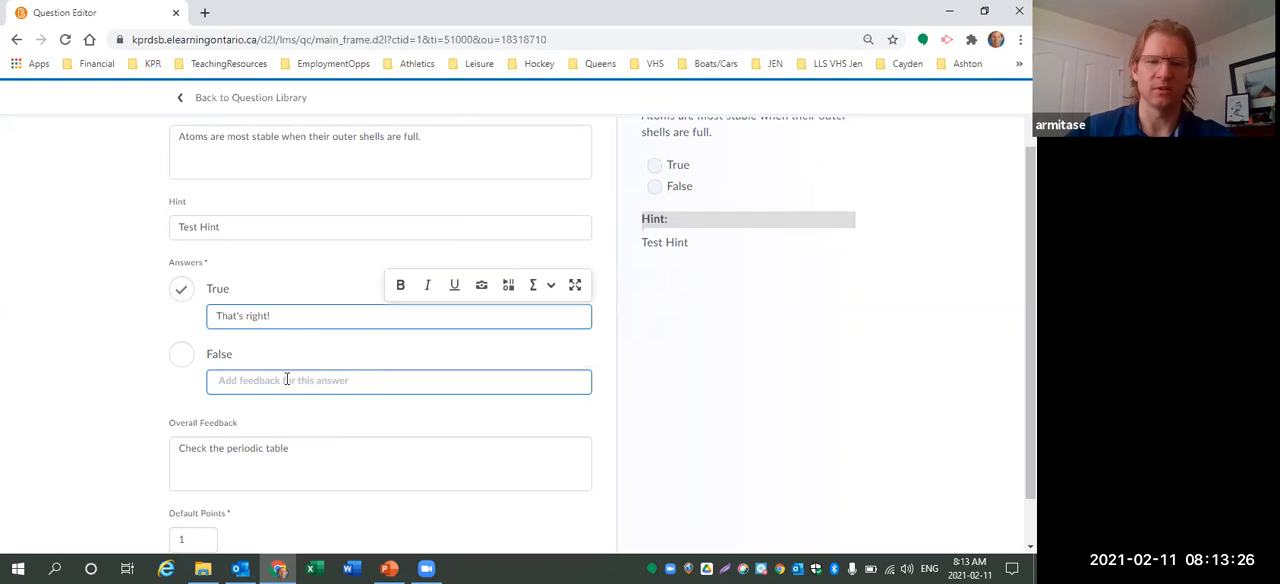
type("Sorry, no.")
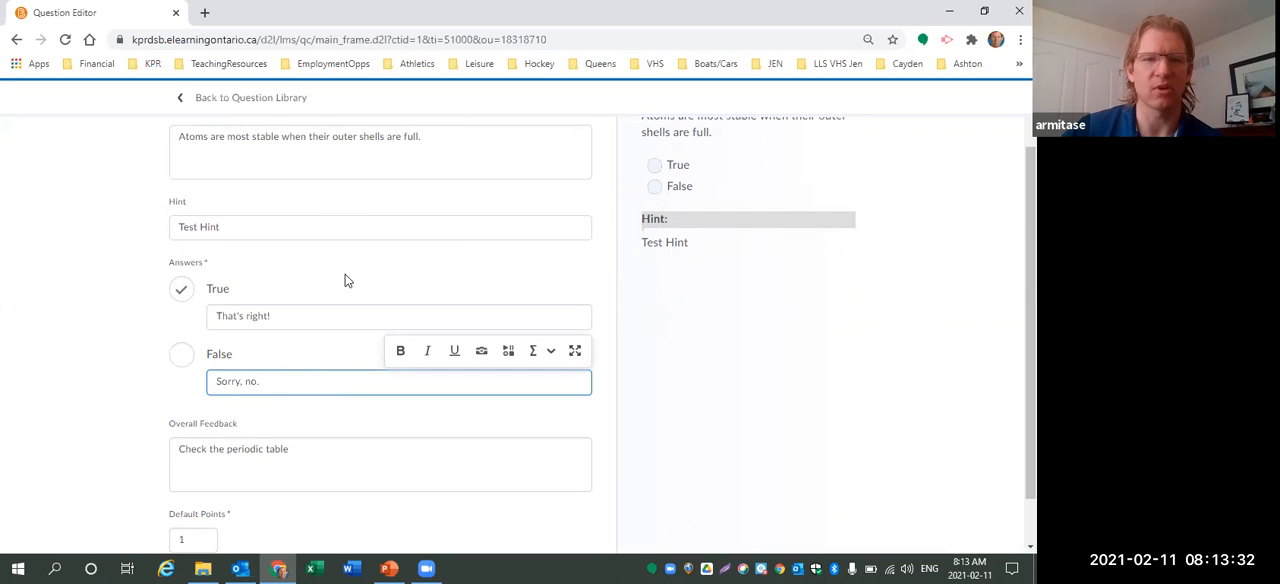
Save the new True or False question.
scroll(345, 281, "up", 1)
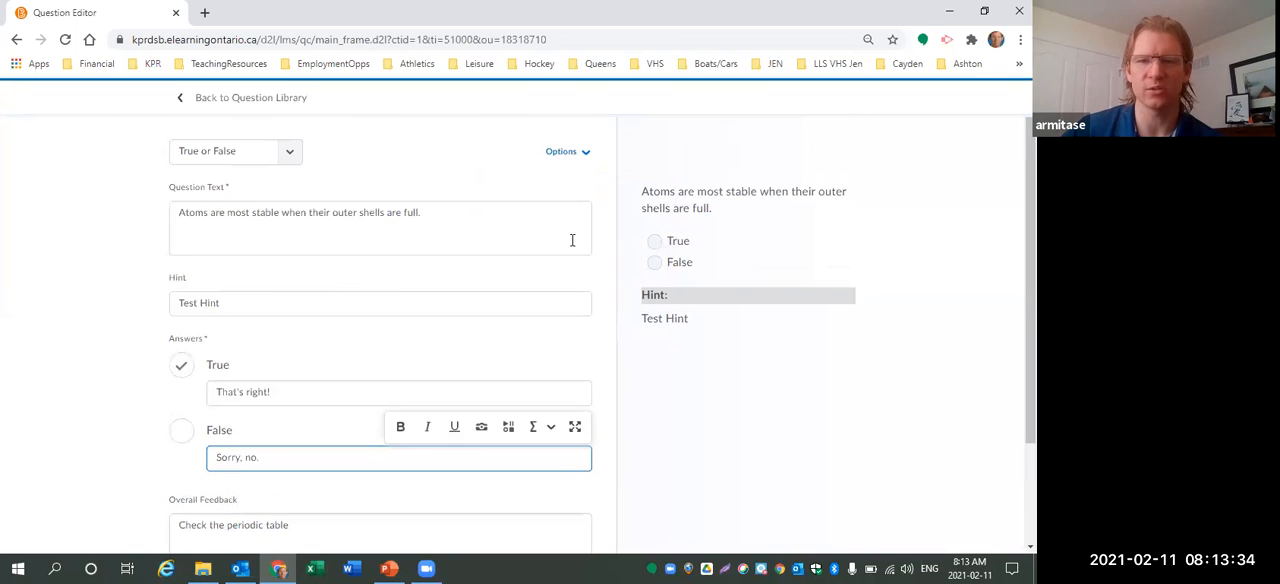
scroll(386, 367, "down", 1)
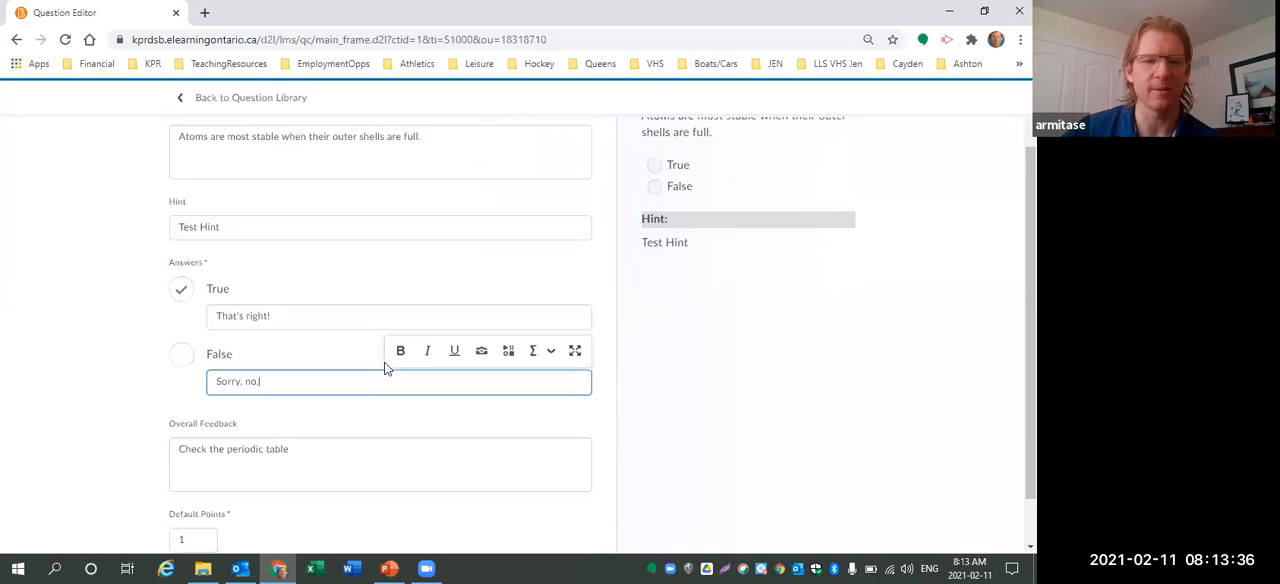
scroll(386, 367, "down", 1)
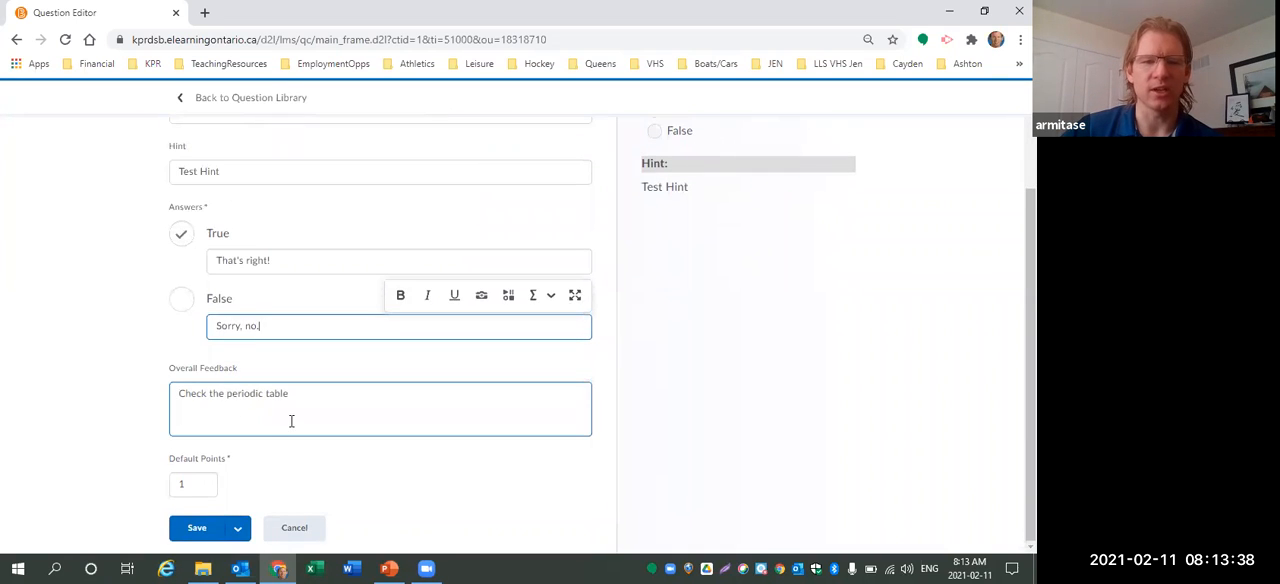
left_click(236, 530)
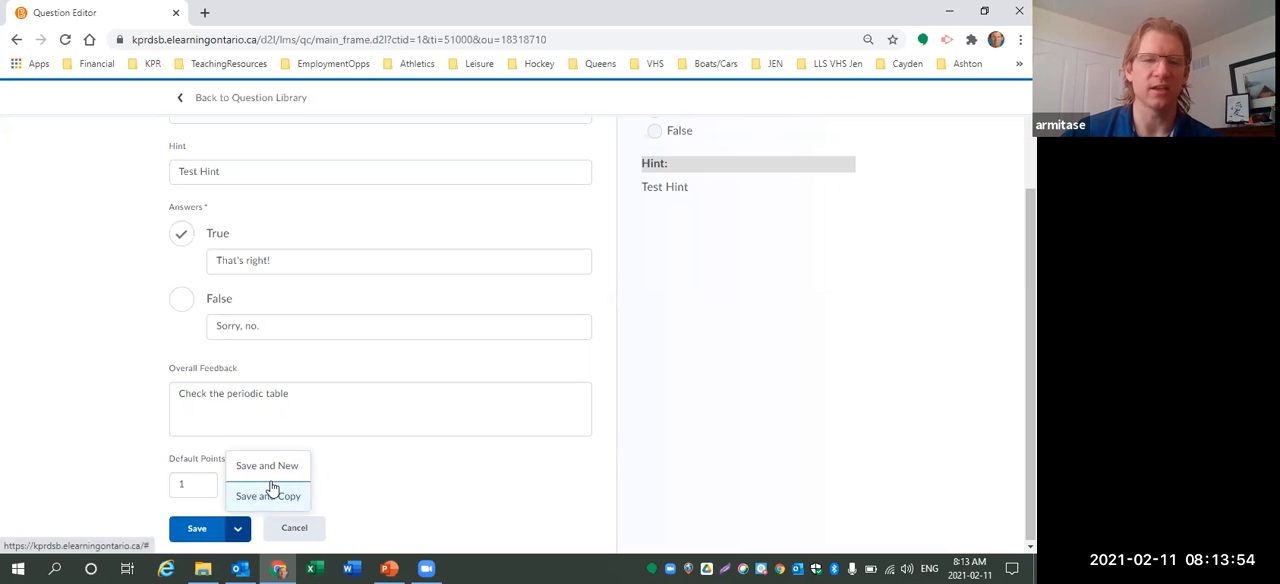
left_click(197, 530)
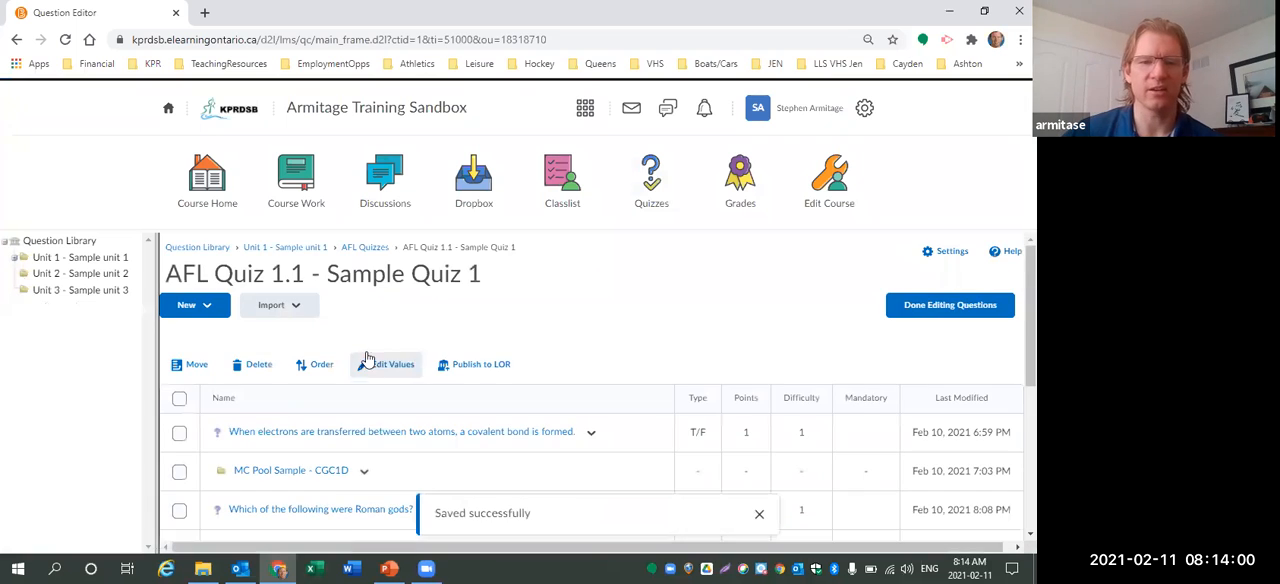
Review the list of questions and their types in the AFL Quiz 1.1 - Sample Quiz 1 section.
scroll(383, 344, "down", 2)
scroll(383, 344, "down", 2)
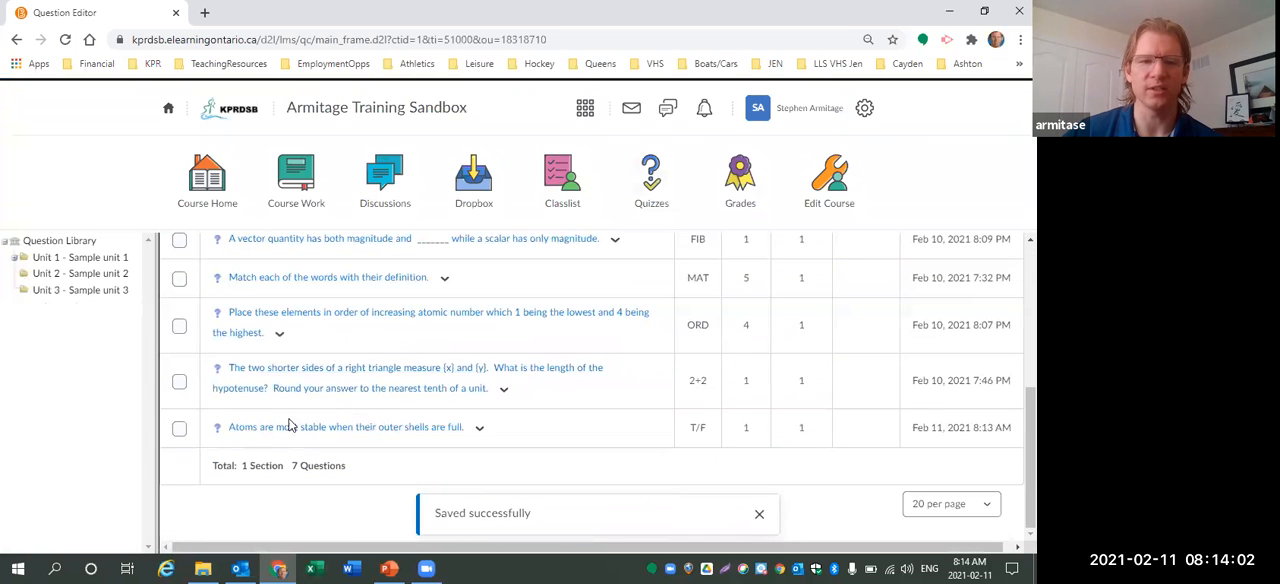
scroll(340, 425, "up", 5)
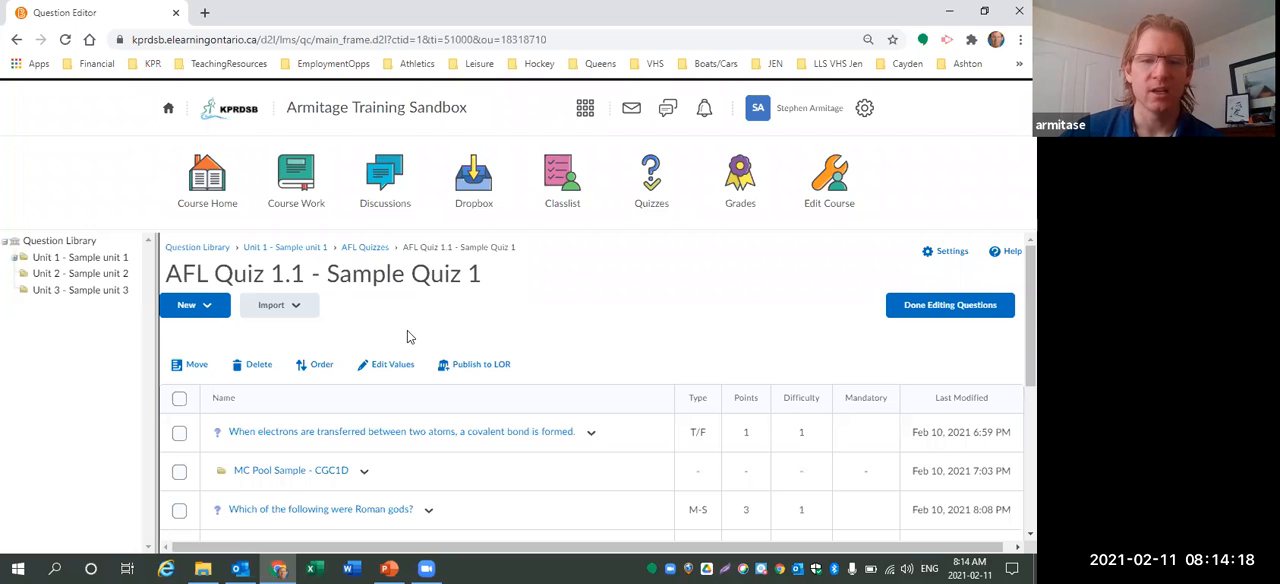
scroll(407, 337, "down", 3)
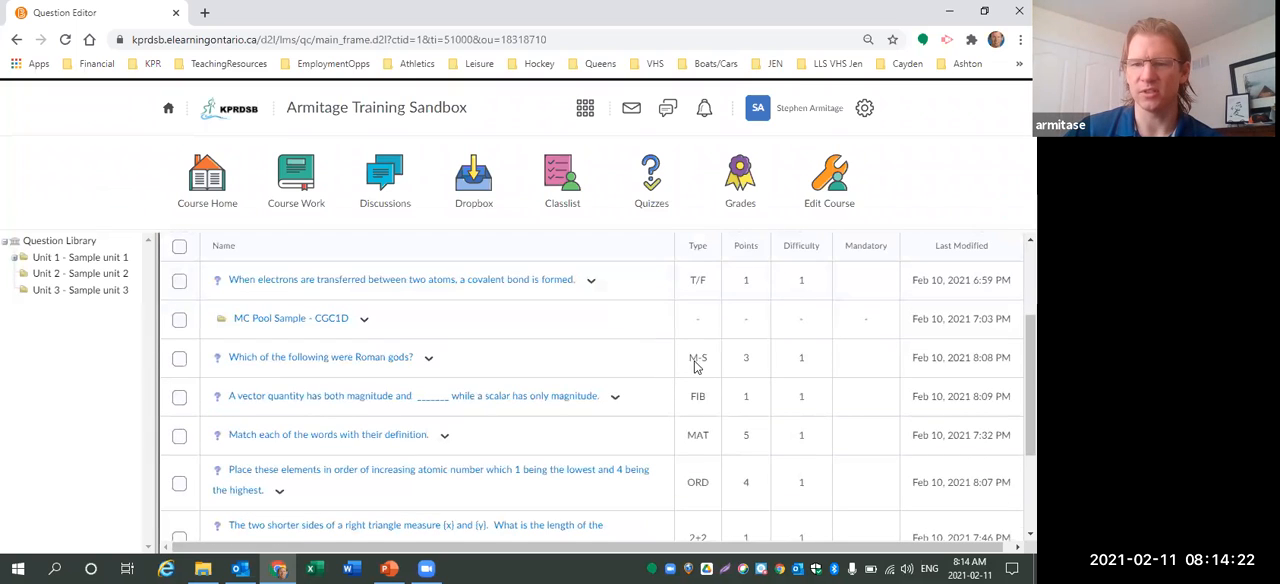
scroll(700, 530, "down", 1)
double_click(697, 465)
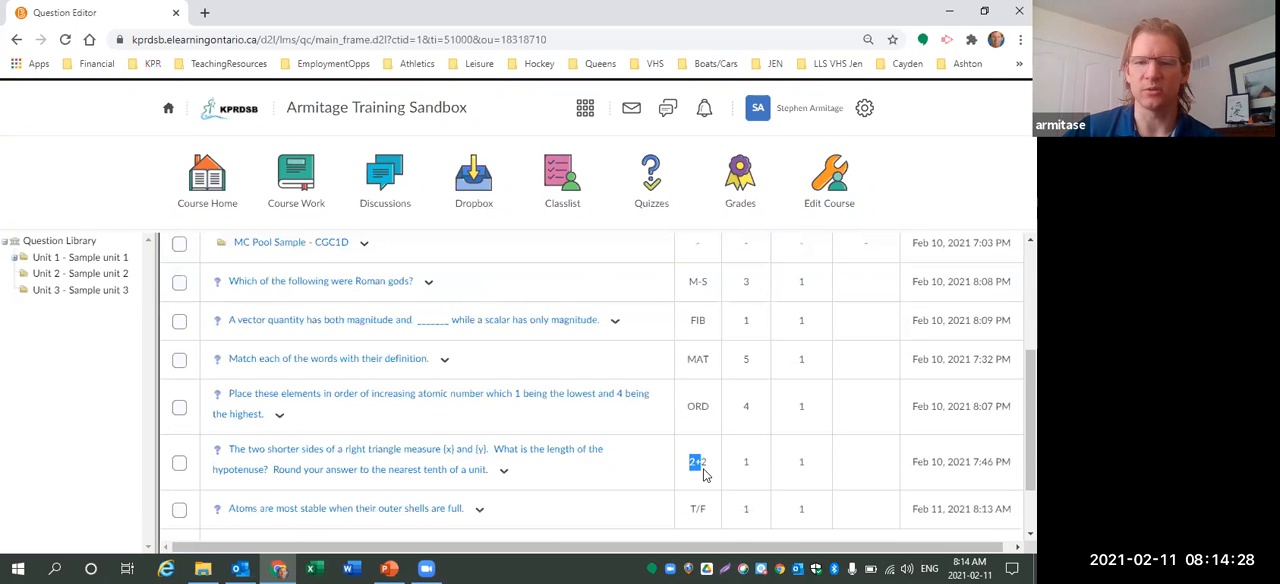
scroll(696, 420, "up", 2)
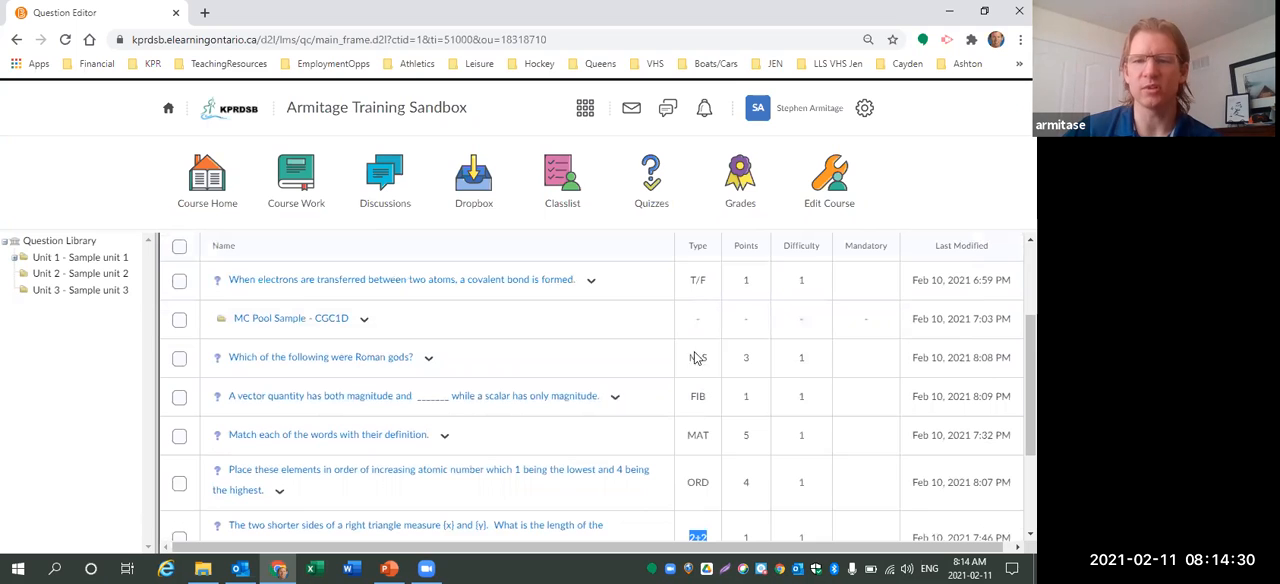
scroll(697, 367, "up", 1)
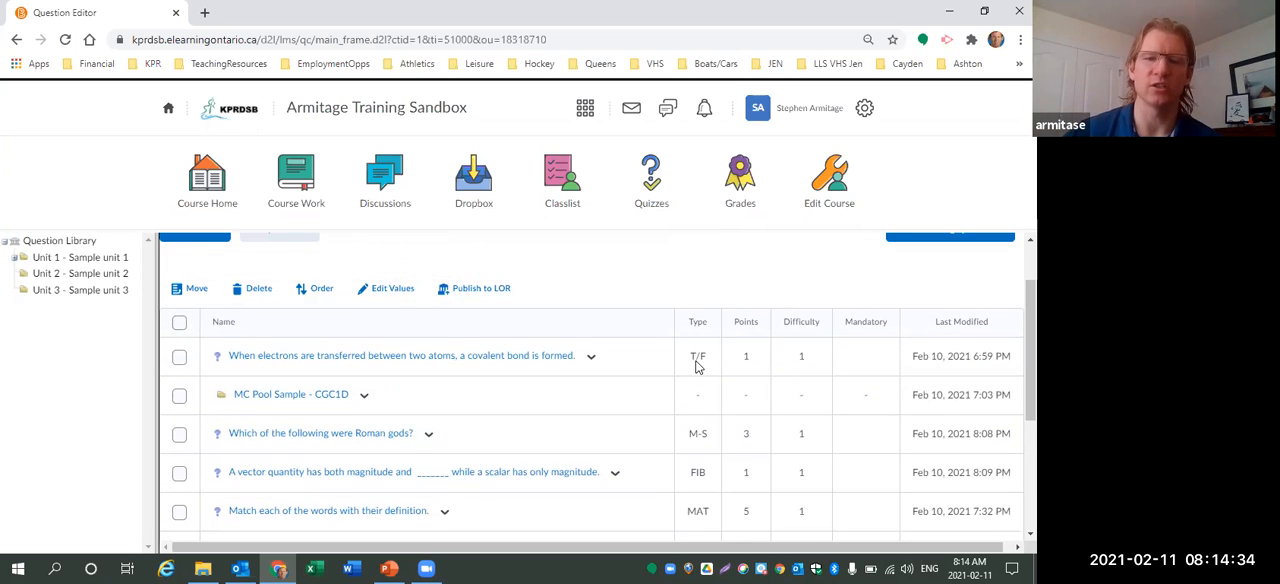
Open the MC Pool Sample - CGC1D subsection and start a new Multiple Choice question there.
left_click(303, 396)
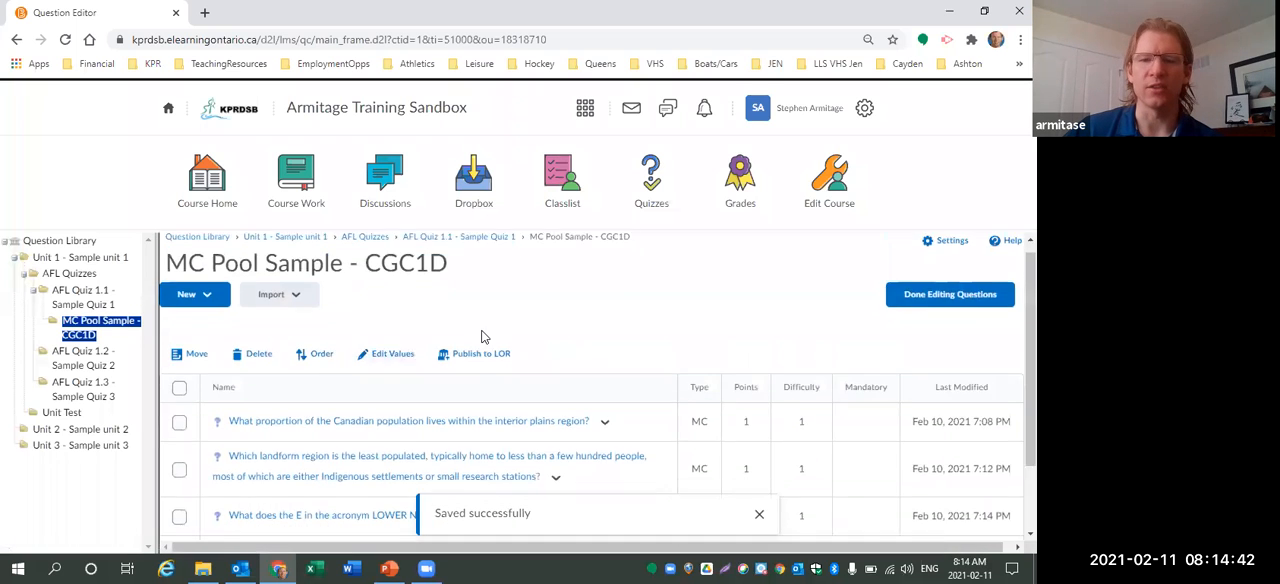
scroll(480, 345, "down", 1)
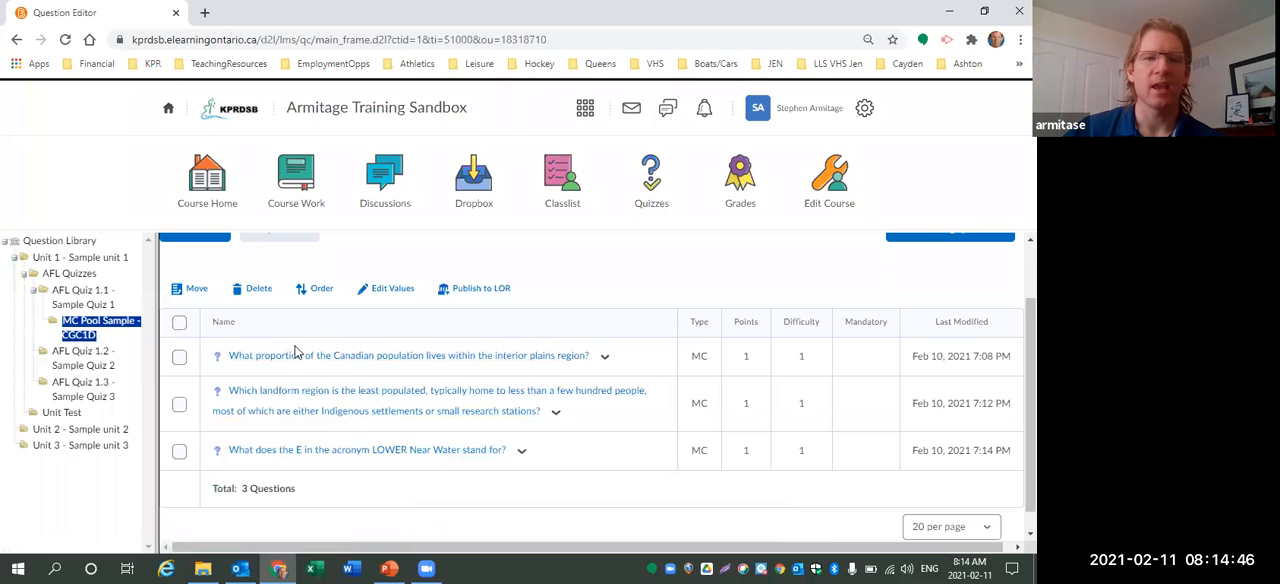
scroll(228, 310, "up", 1)
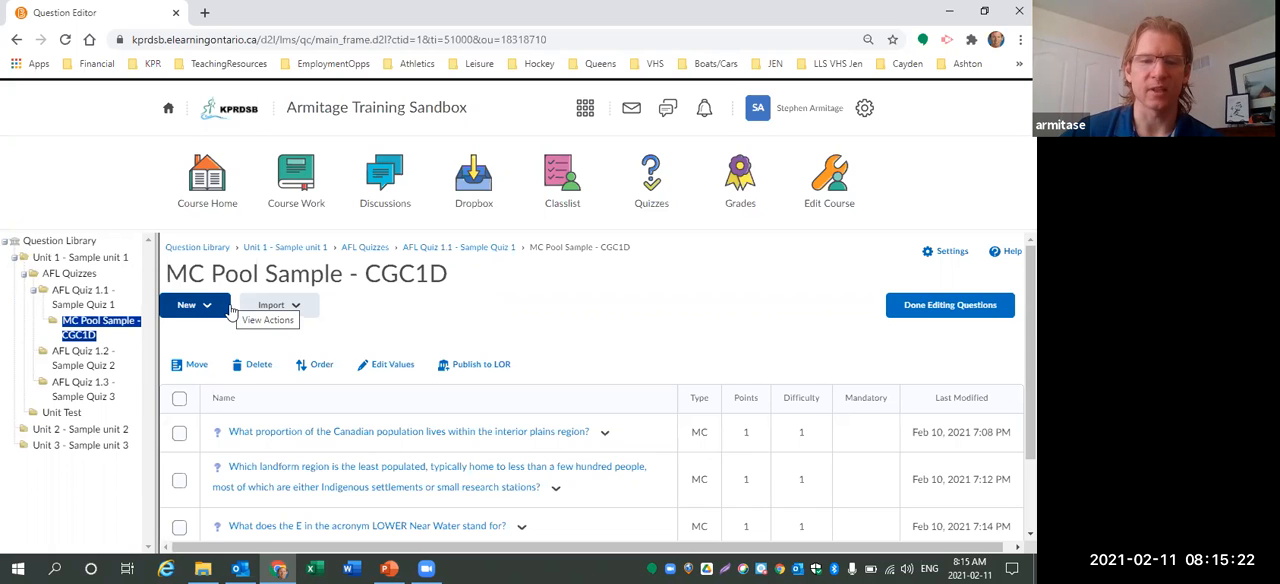
left_click(214, 313)
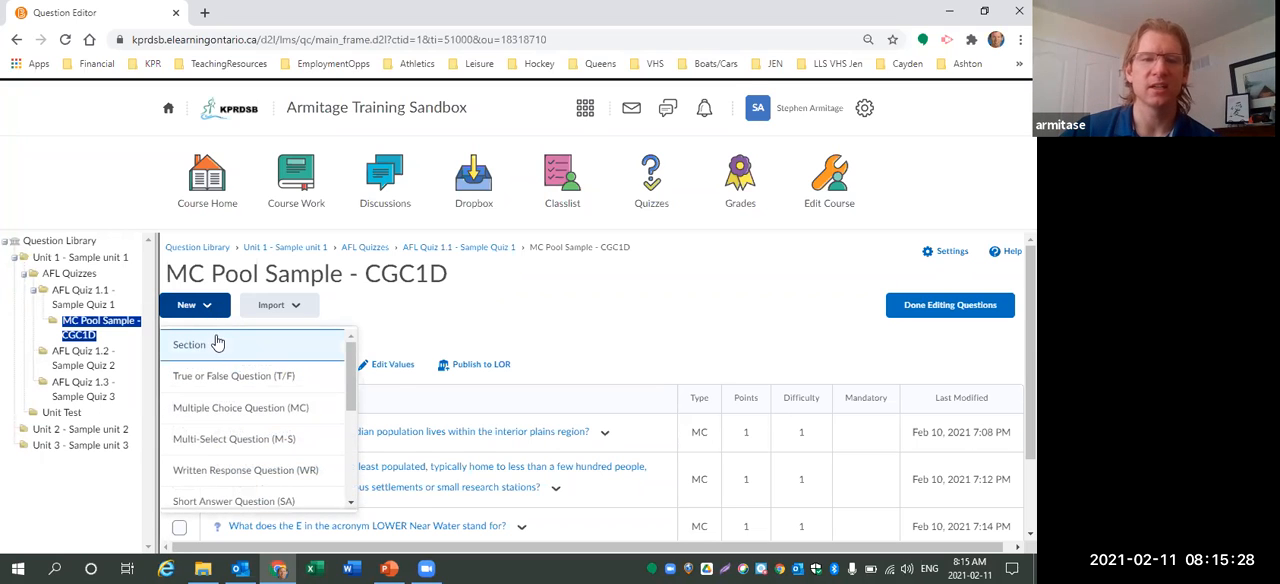
left_click(232, 410)
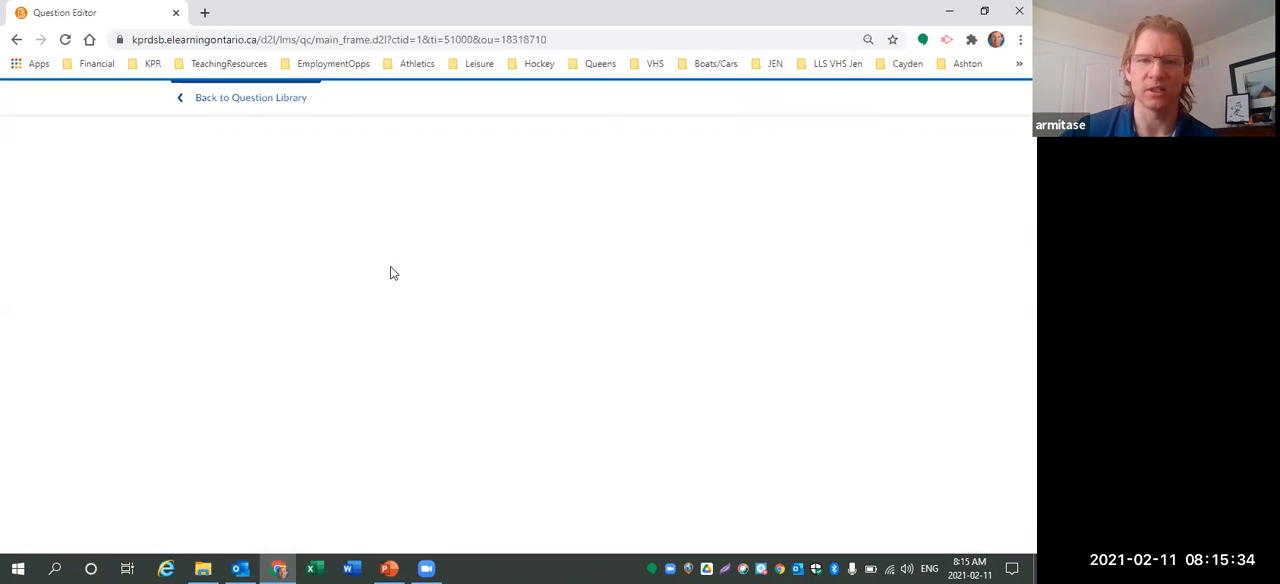
left_click(308, 229)
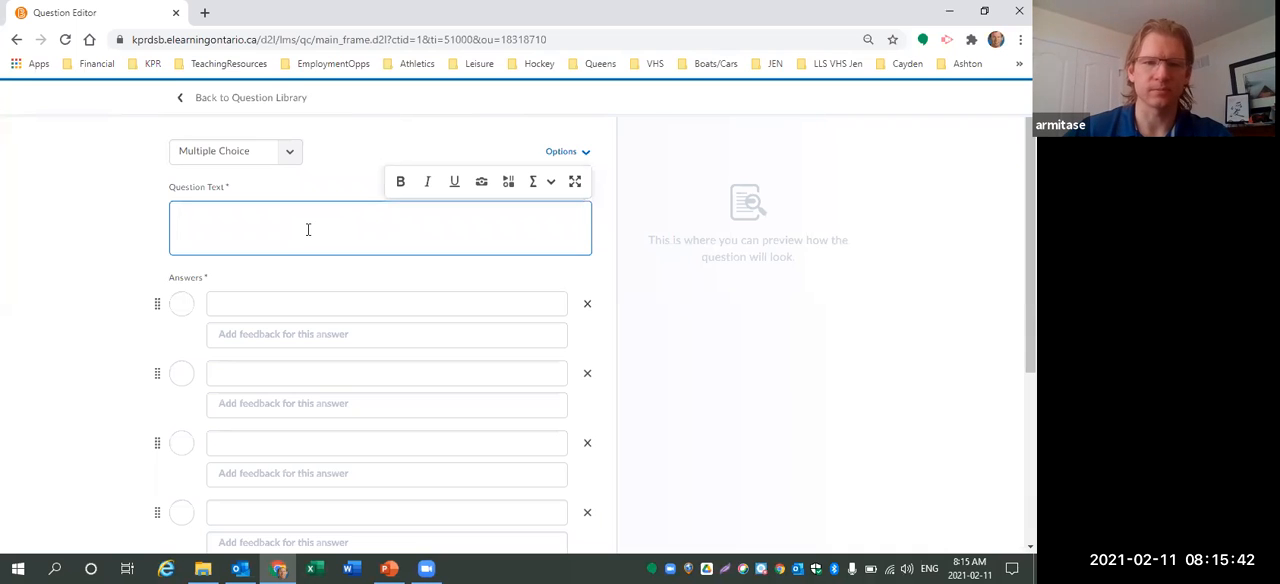
Enter the question text "The four geologic eras consist of: Precambrian, Paleozoic, Mesozoic, and Cenozoic. Which lasted the longest?".
left_click(560, 153)
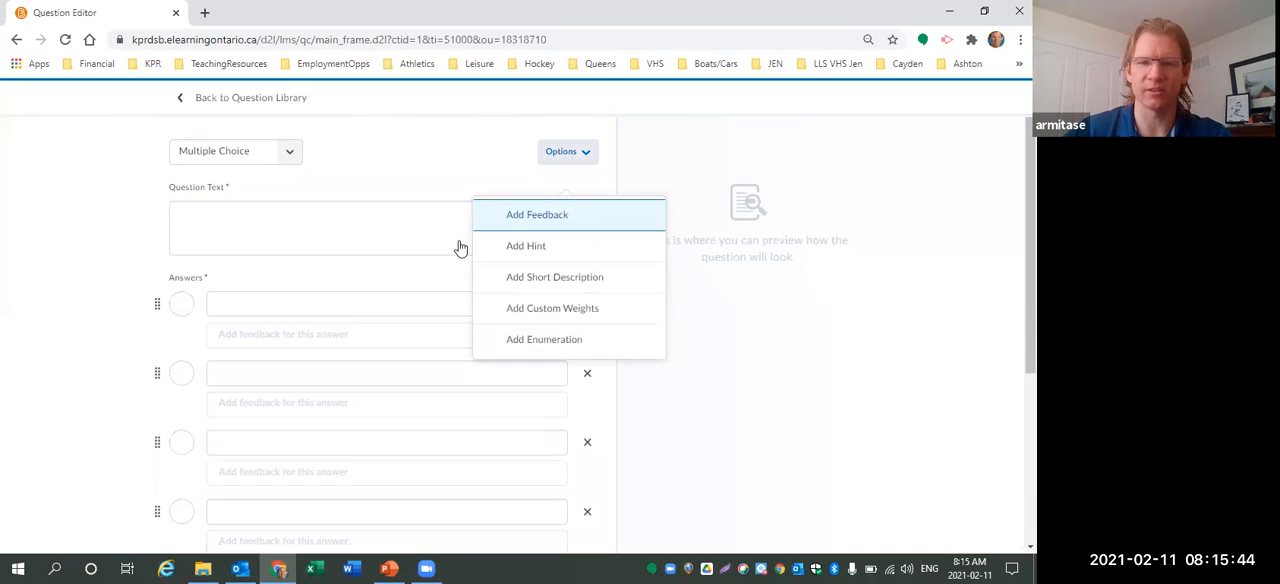
left_click(315, 236)
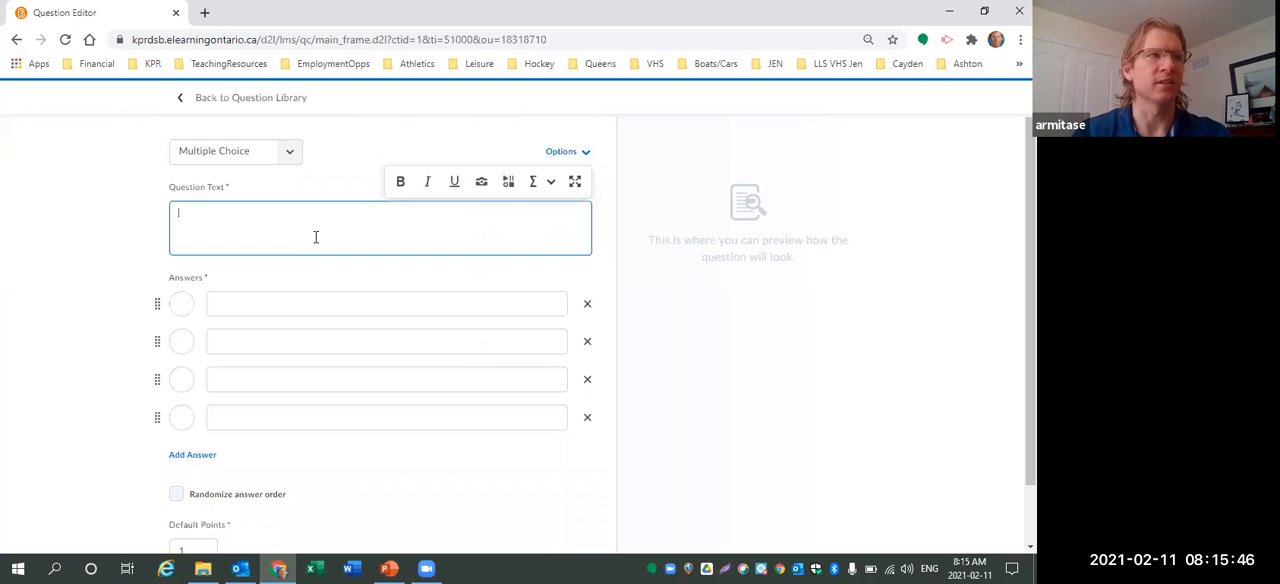
type("The four geo")
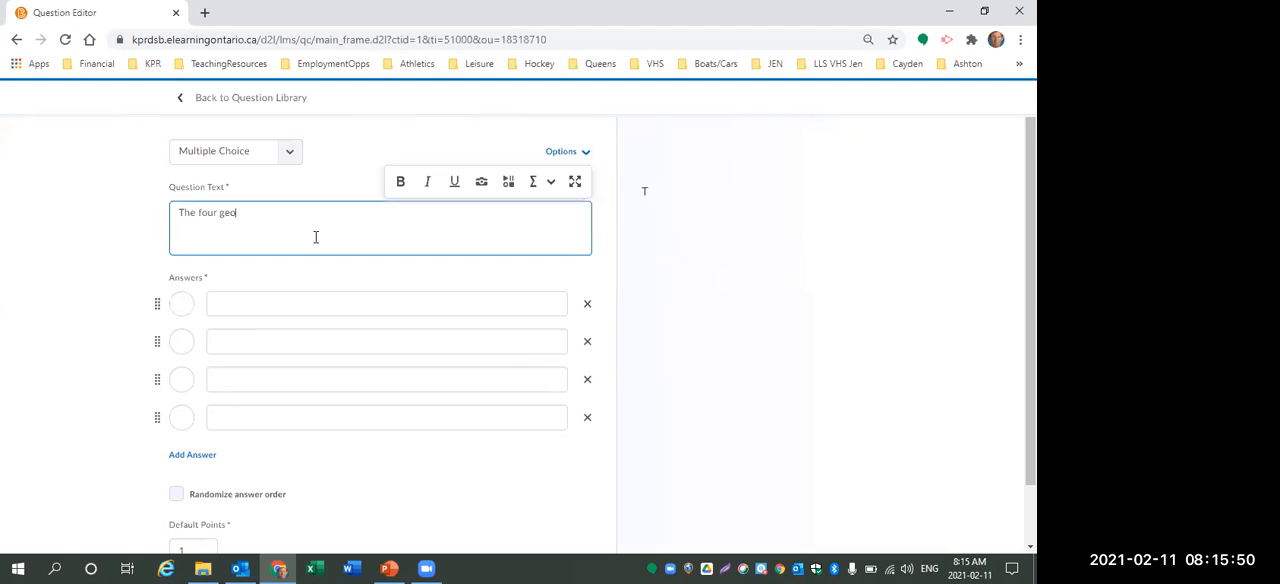
type("logic eras consi")
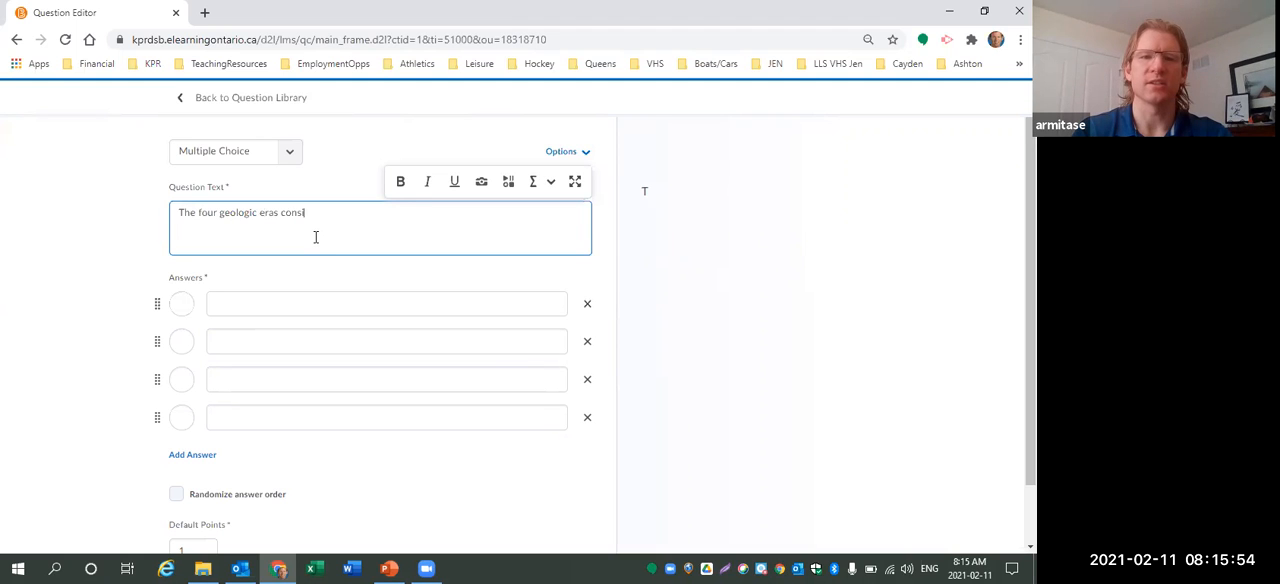
type("st of: Precambrian, ")
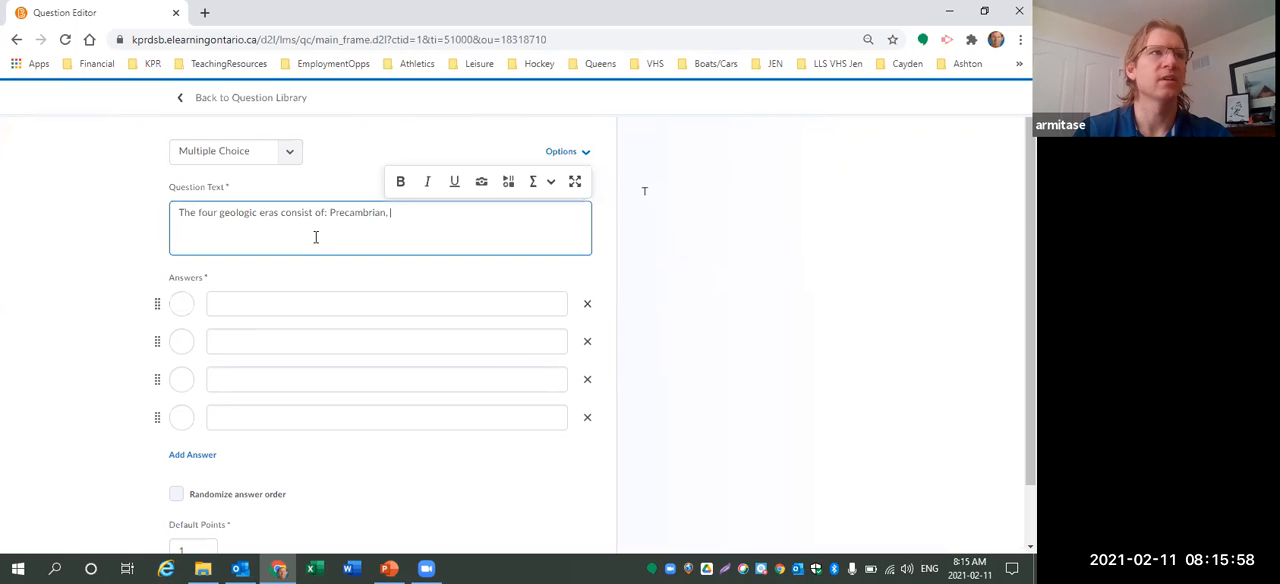
type("Paleozoic, MEsoz")
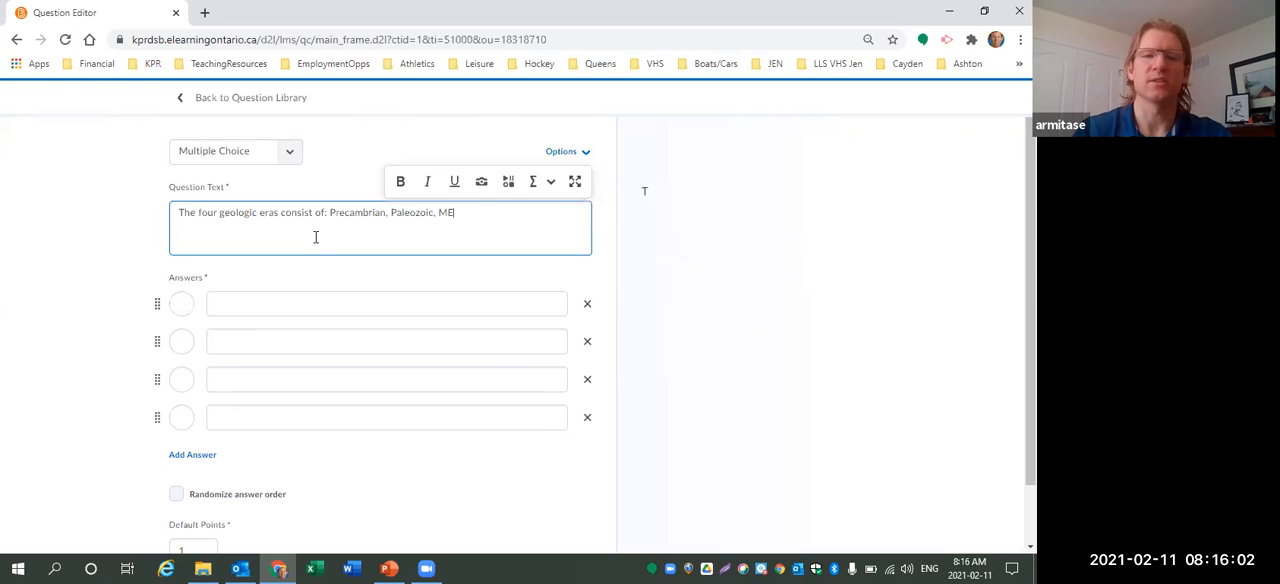
key("BackSpace")
key("BackSpace")
key("BackSpace")
key("BackSpace")
type("esozoic, and Ceno")
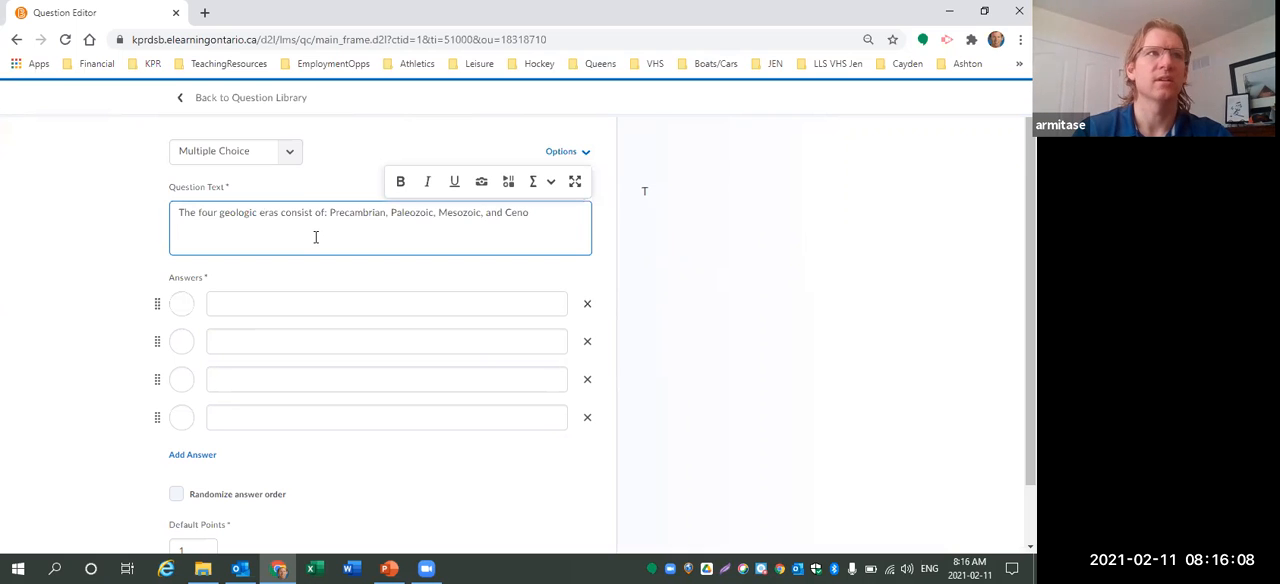
type("zoic.  Whi")
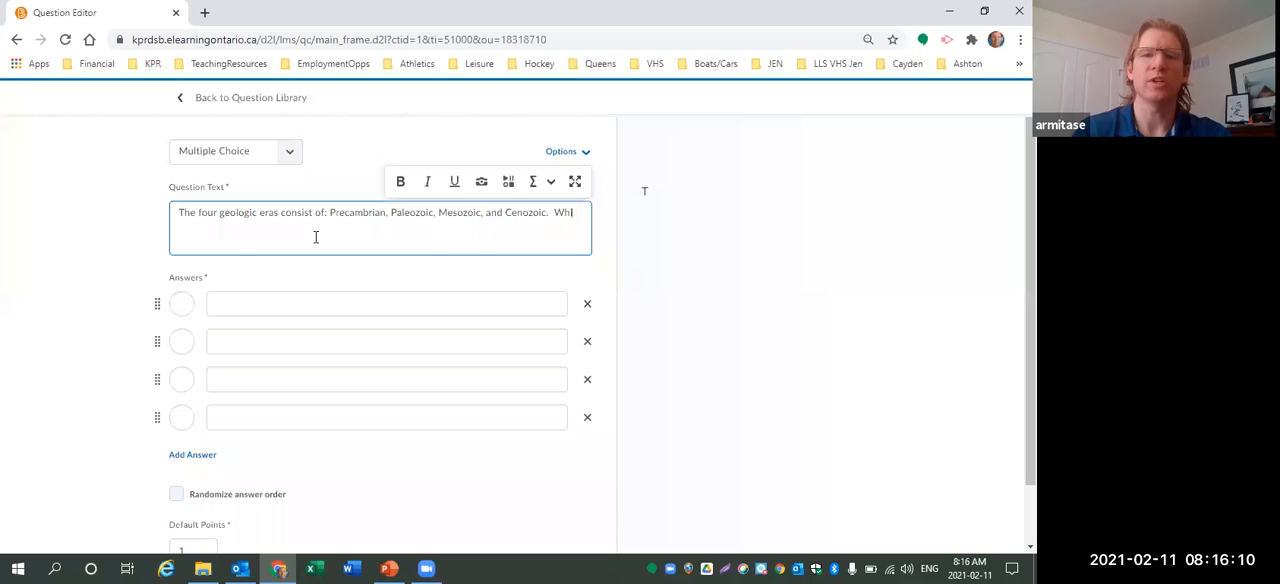
type("ch laste")
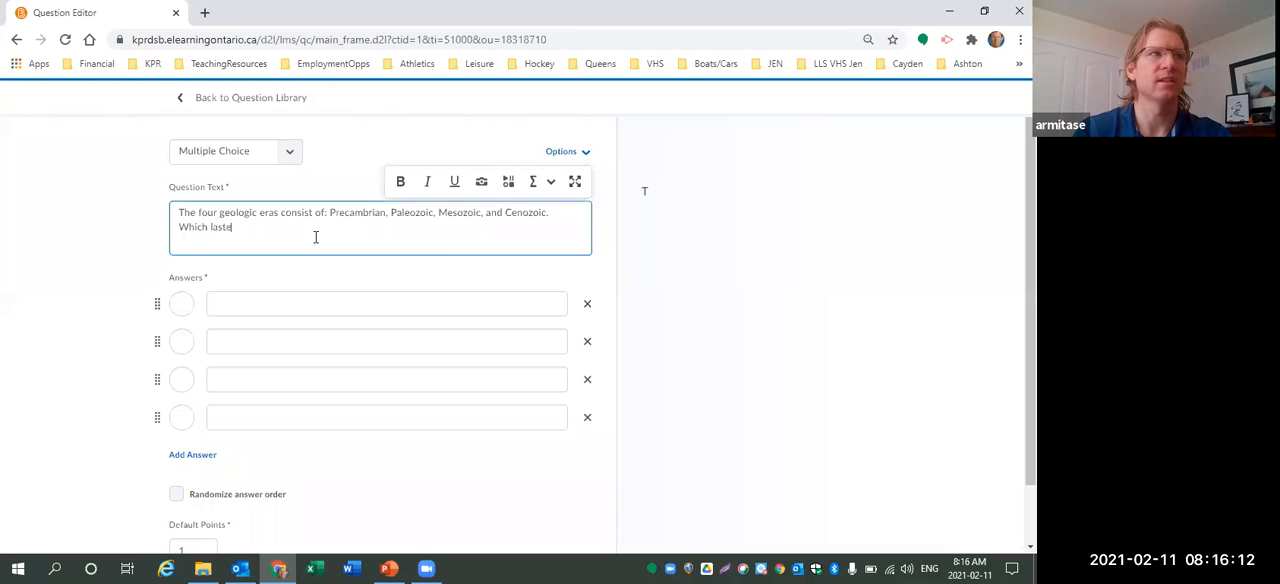
type("d the longes")
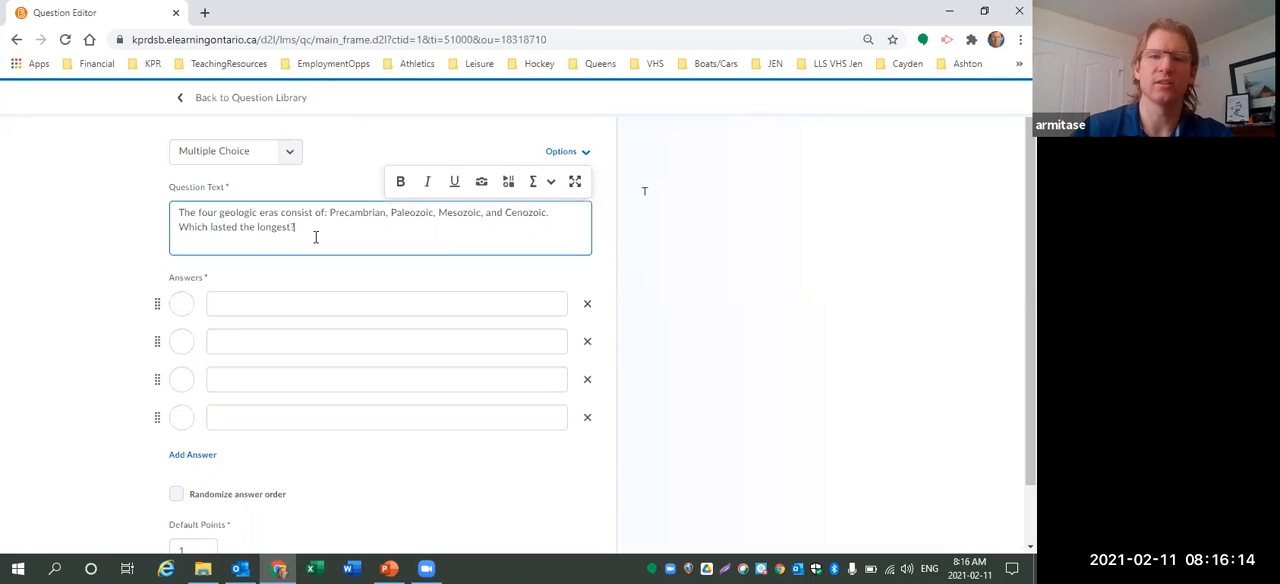
type("t?")
Fill in the four answers: Precambrian, Paleozoic, Mesozoic, and Cenozoic.
left_click(272, 309)
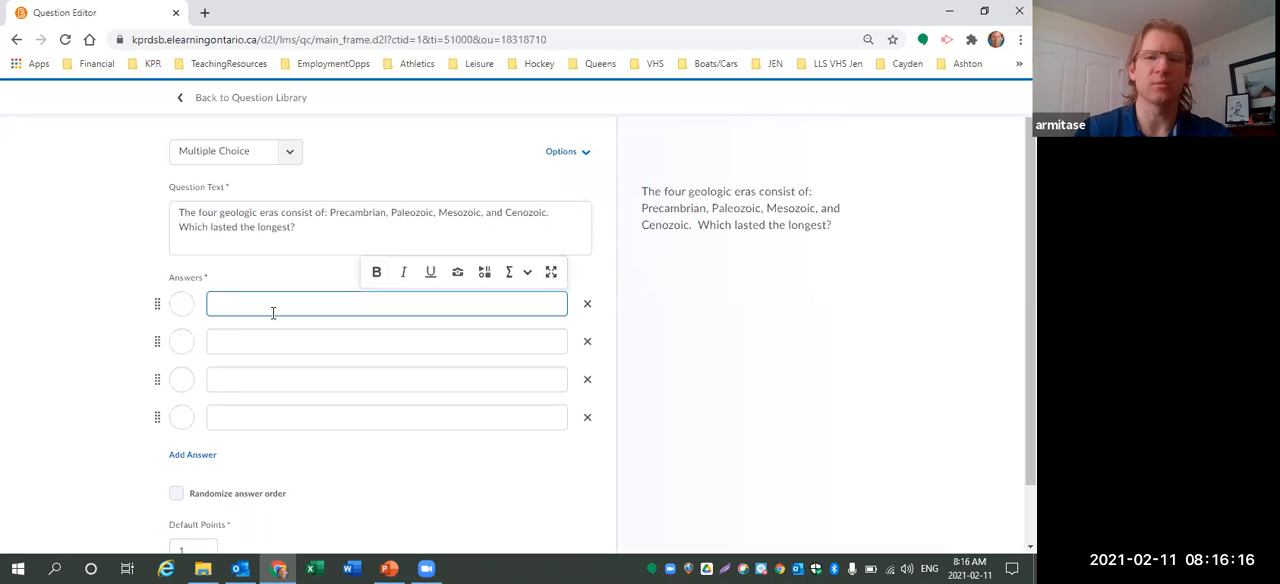
type("Precambrian")
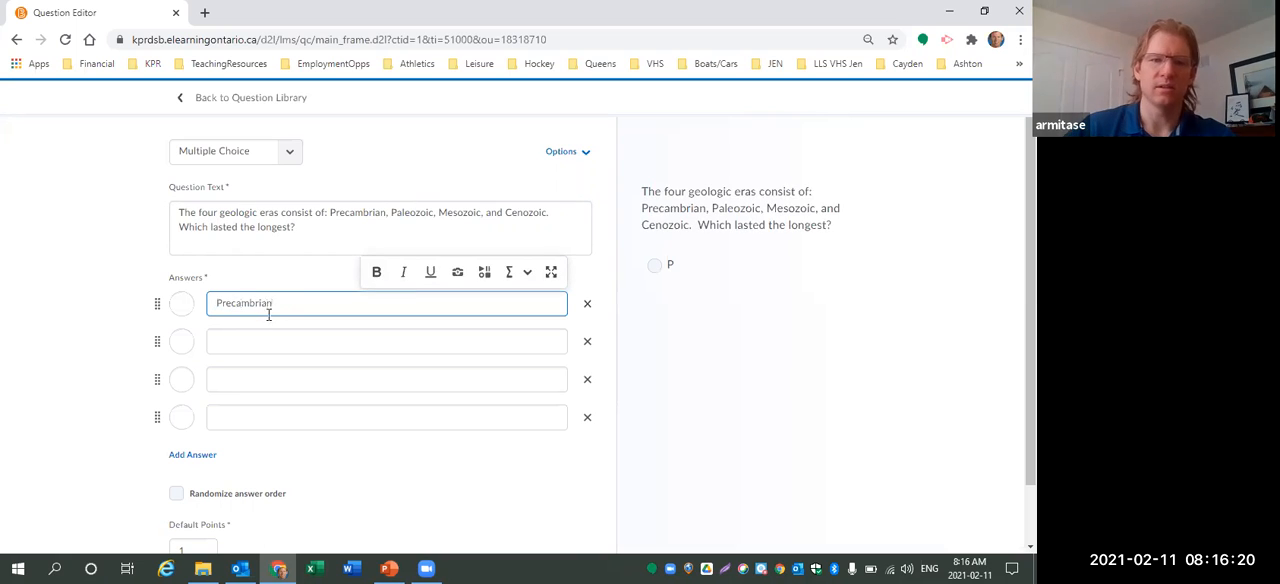
left_click(267, 338)
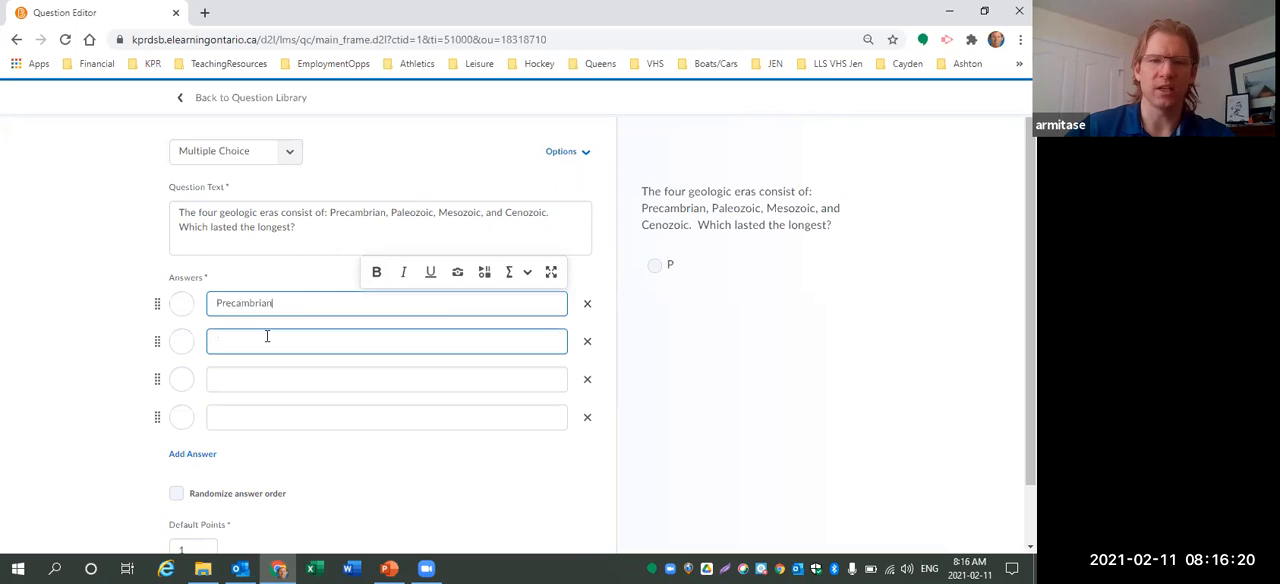
type("Paleozoic")
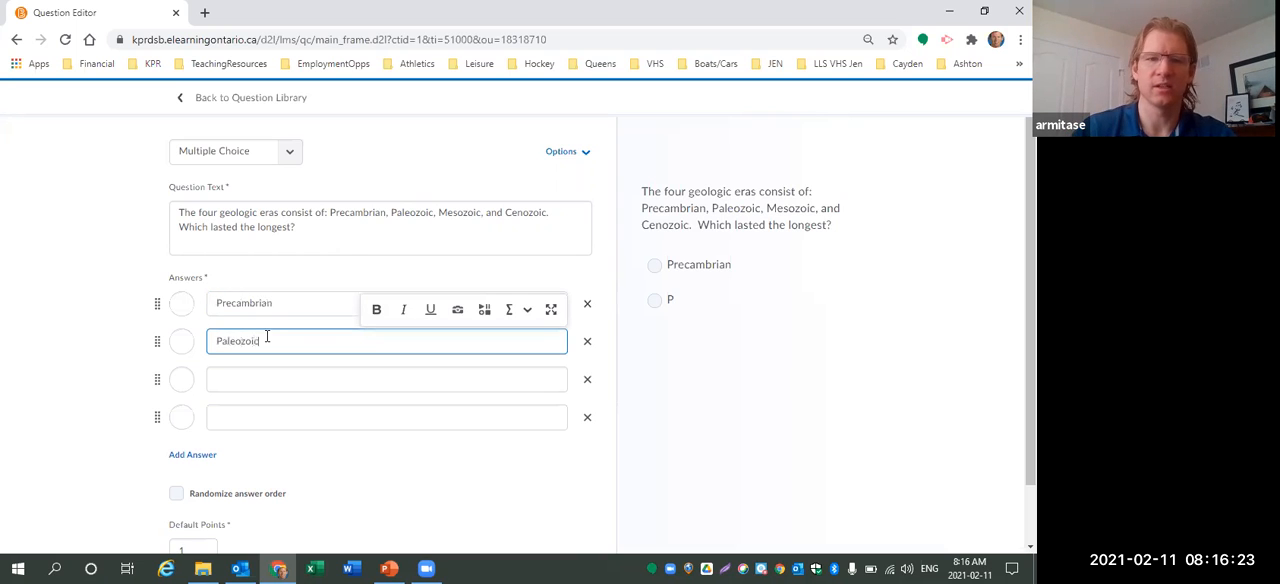
left_click(337, 377)
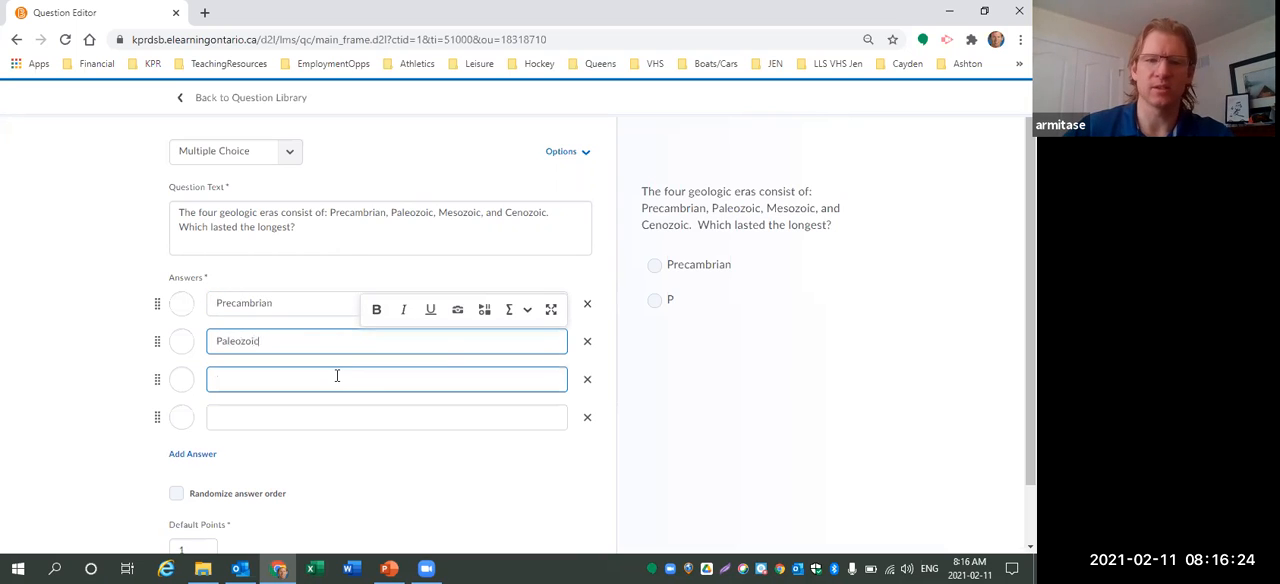
type("Mesozoic")
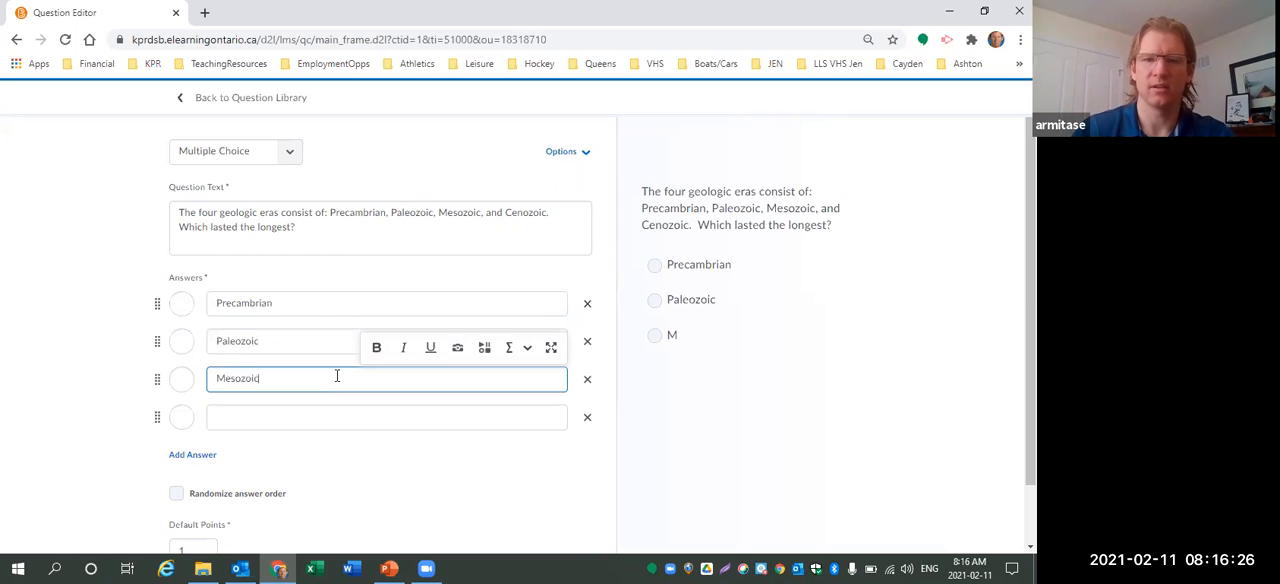
left_click(312, 419)
type("Ce")
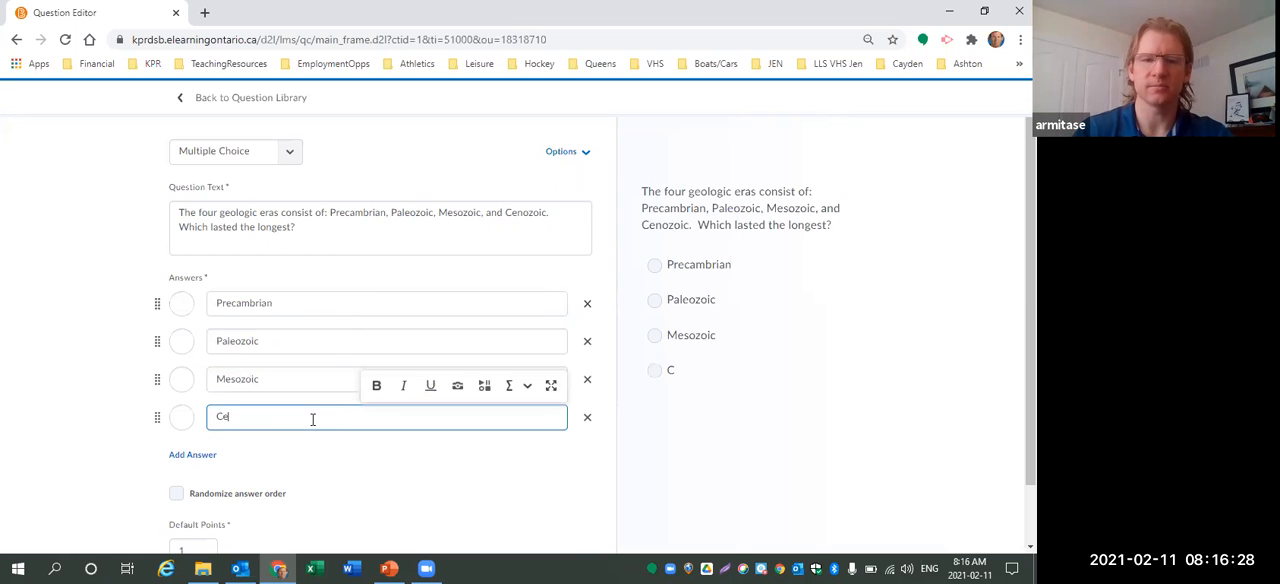
type("nozoic")
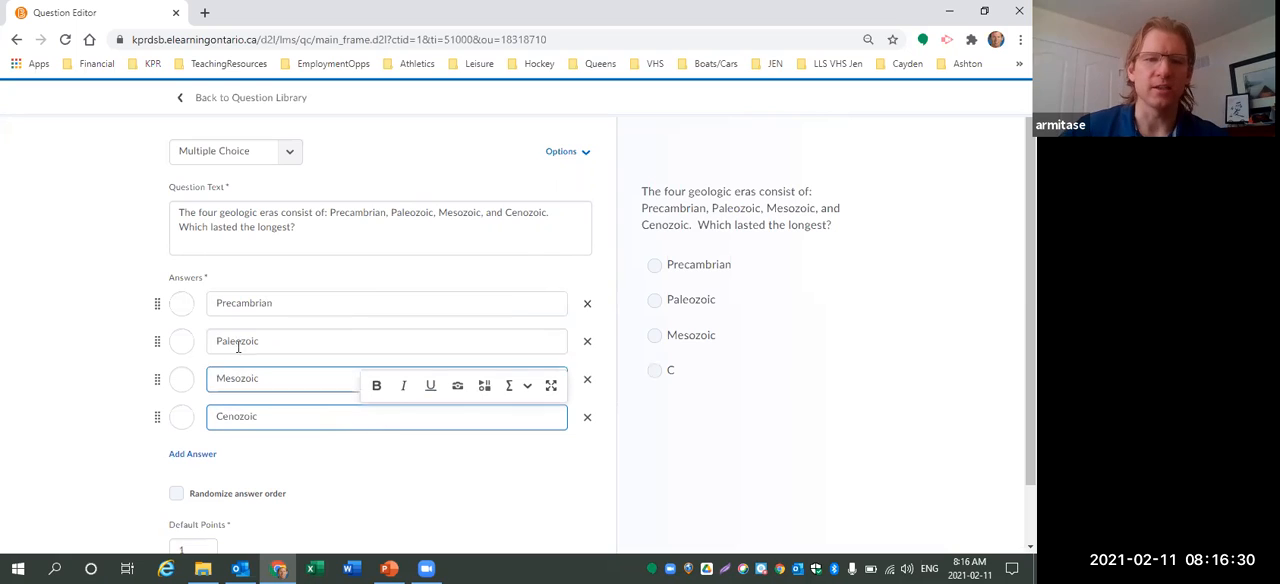
Mark Precambrian as the correct answer and turn on randomized answer order.
left_click(184, 306)
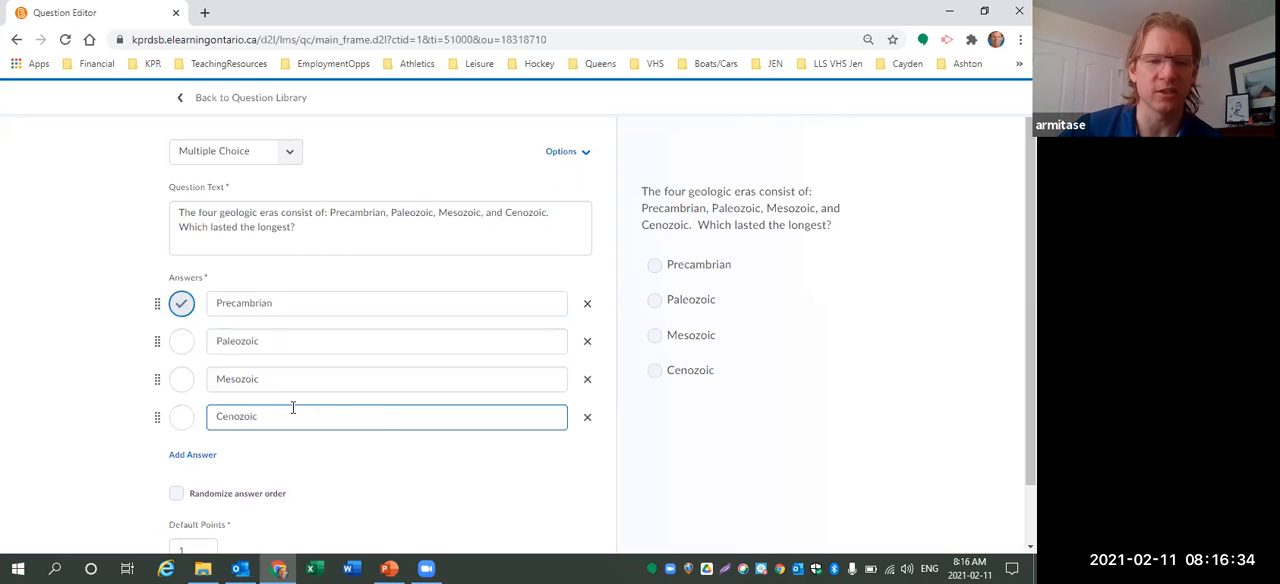
left_click(176, 495)
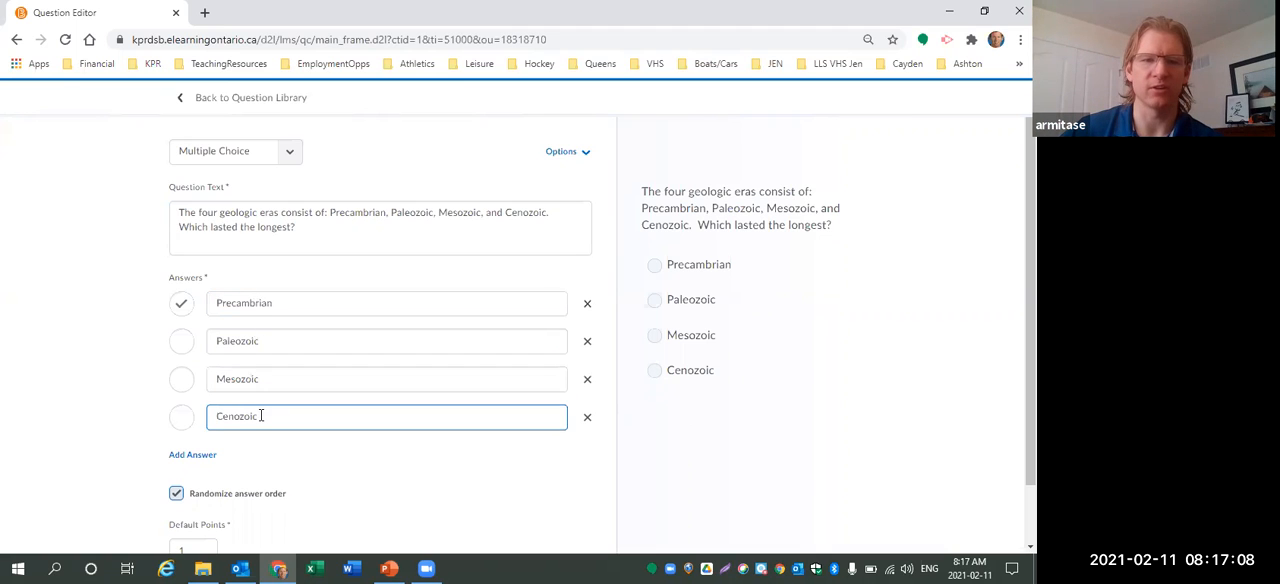
left_click(182, 303)
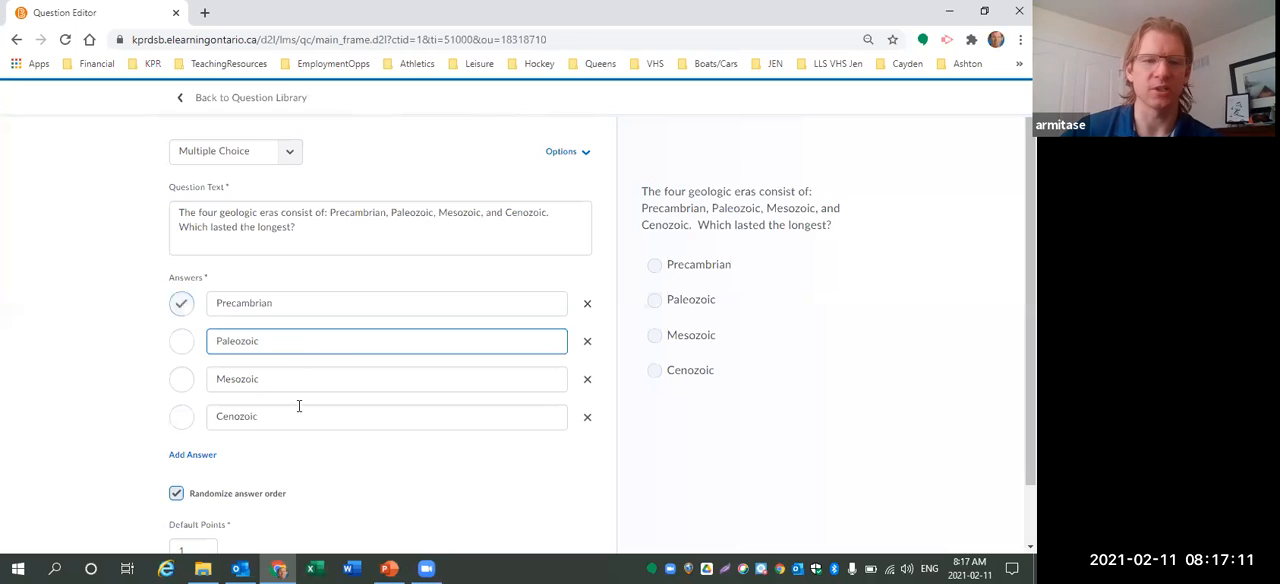
Add a fifth answer "Red Heron" and save the Multiple Choice question.
left_click(194, 462)
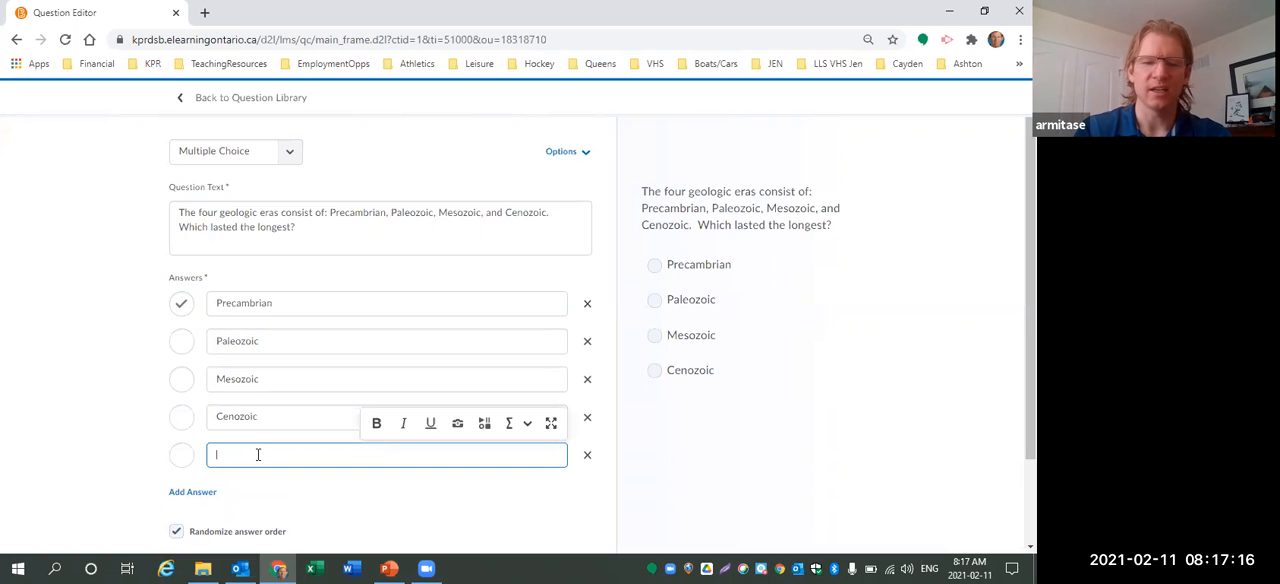
type("Reh")
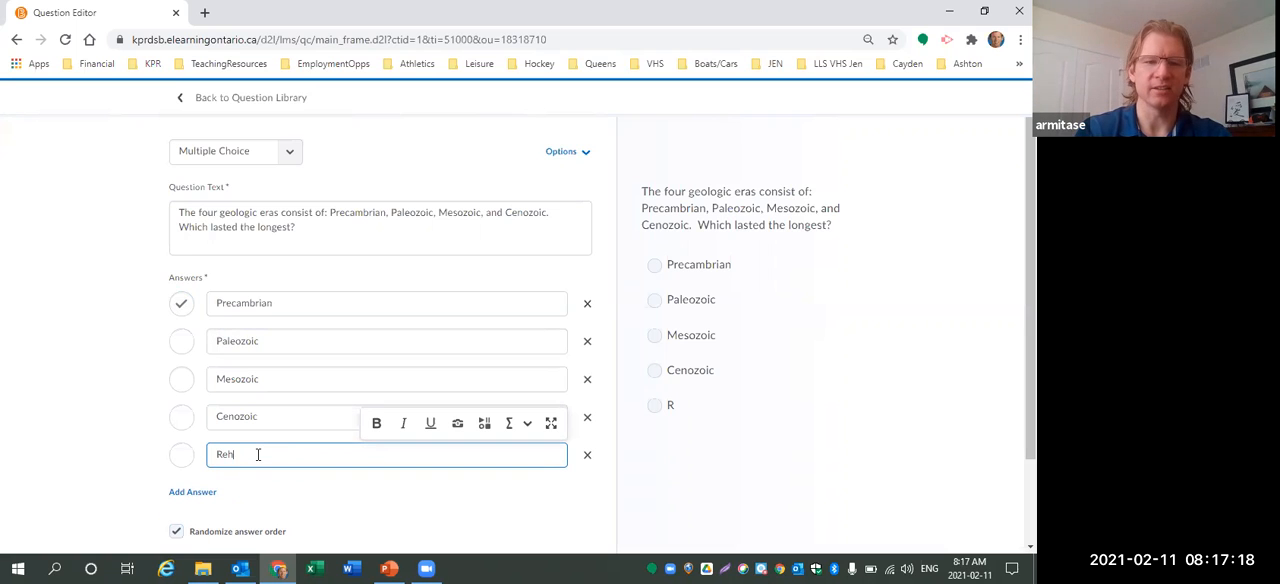
type(" Heron")
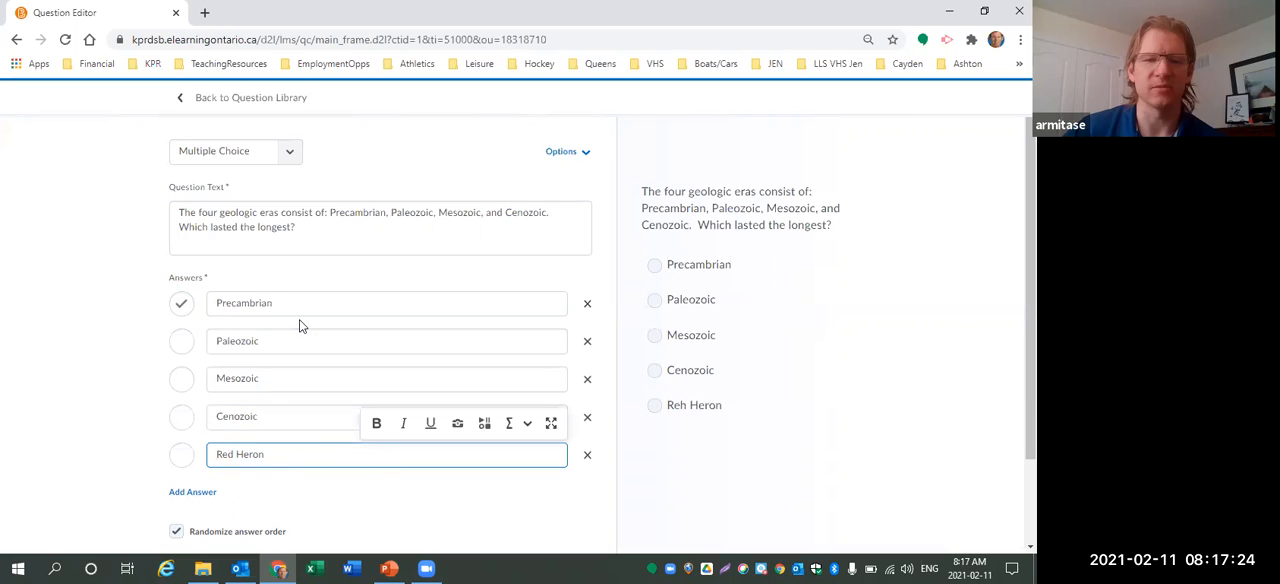
scroll(300, 340, "down", 2)
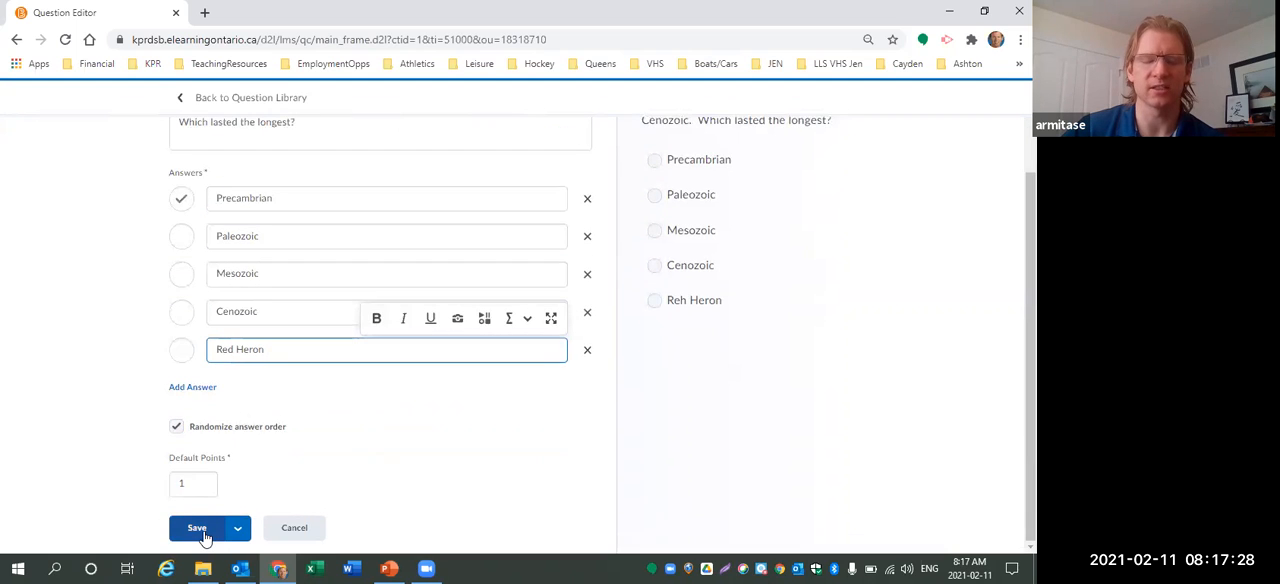
left_click(203, 530)
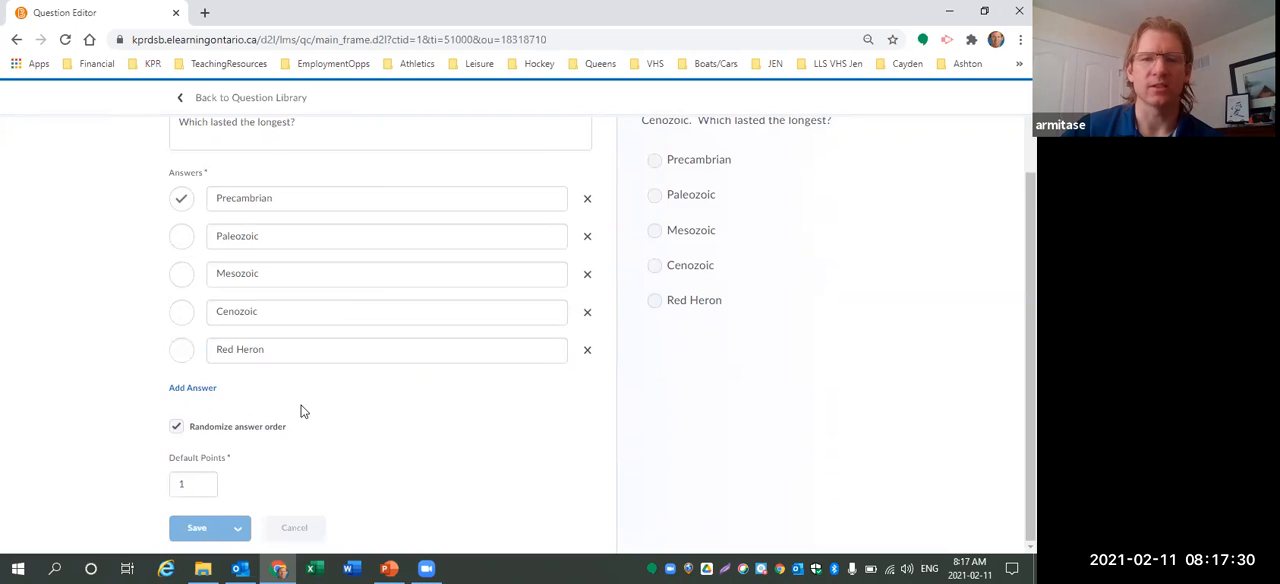
Review the MC Pool Sample - CGC1D question list, then return to the AFL Quiz 1.1 - Sample Quiz 1 section.
scroll(401, 354, "down", 3)
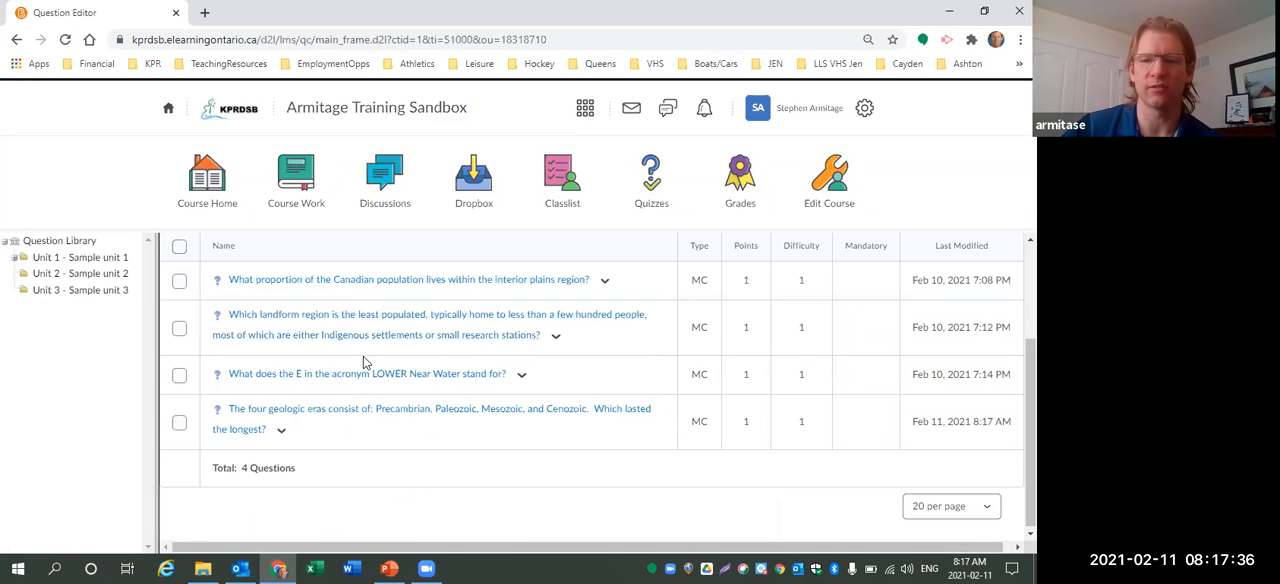
scroll(316, 360, "up", 1)
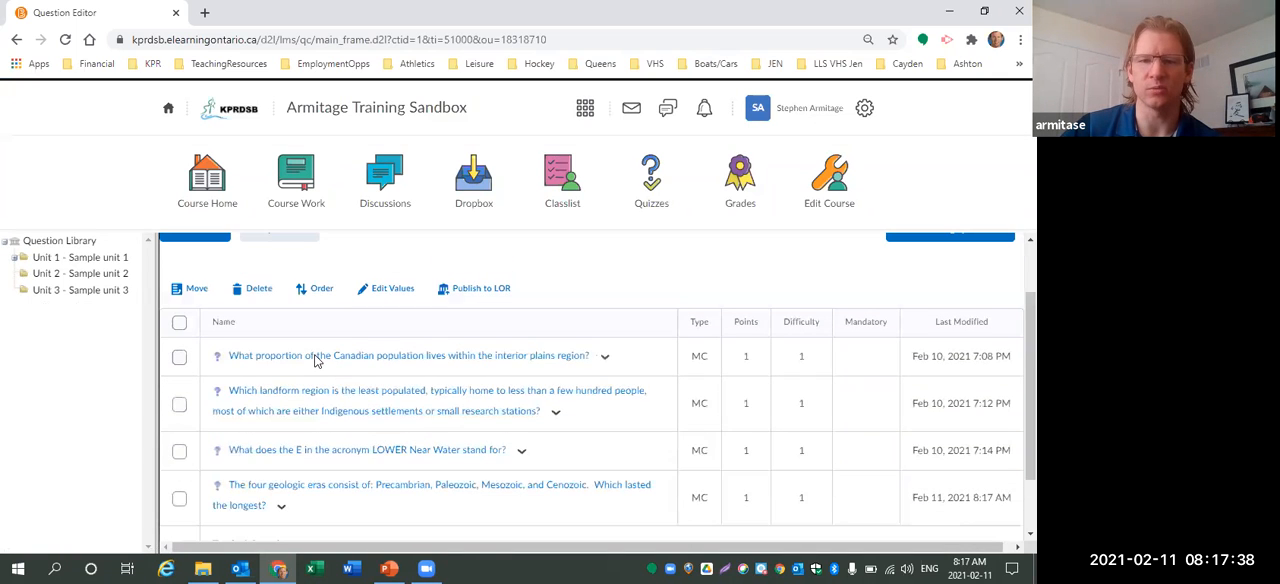
scroll(316, 360, "up", 1)
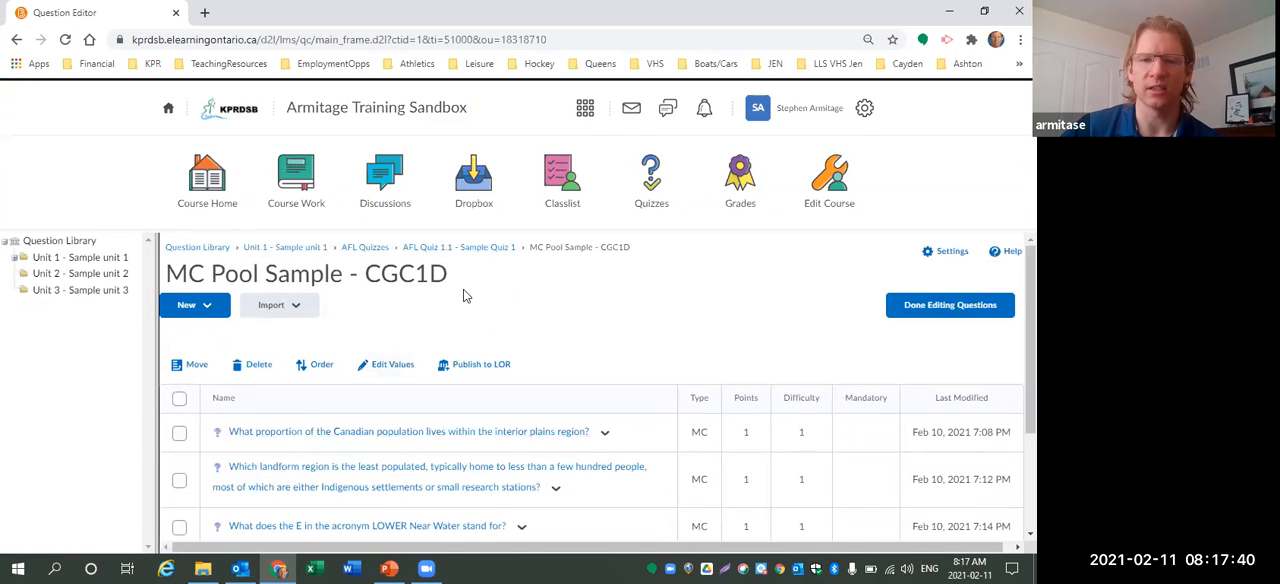
left_click(462, 250)
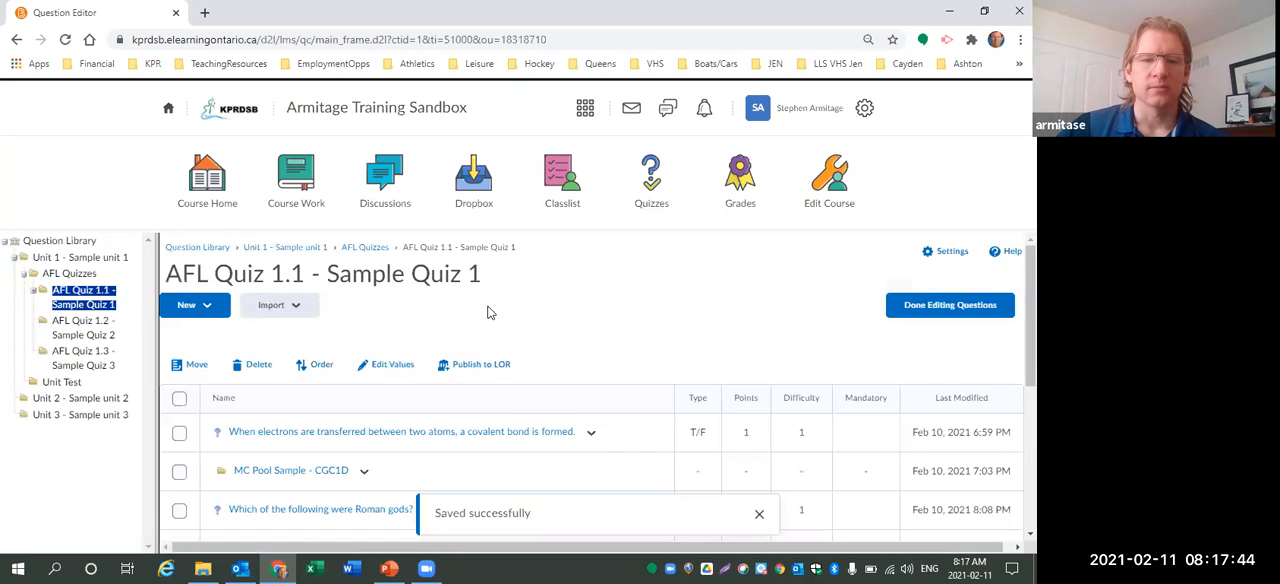
Create a new Multi-Select question with the text "Which of the following were Greek Goddesses?".
left_click(207, 315)
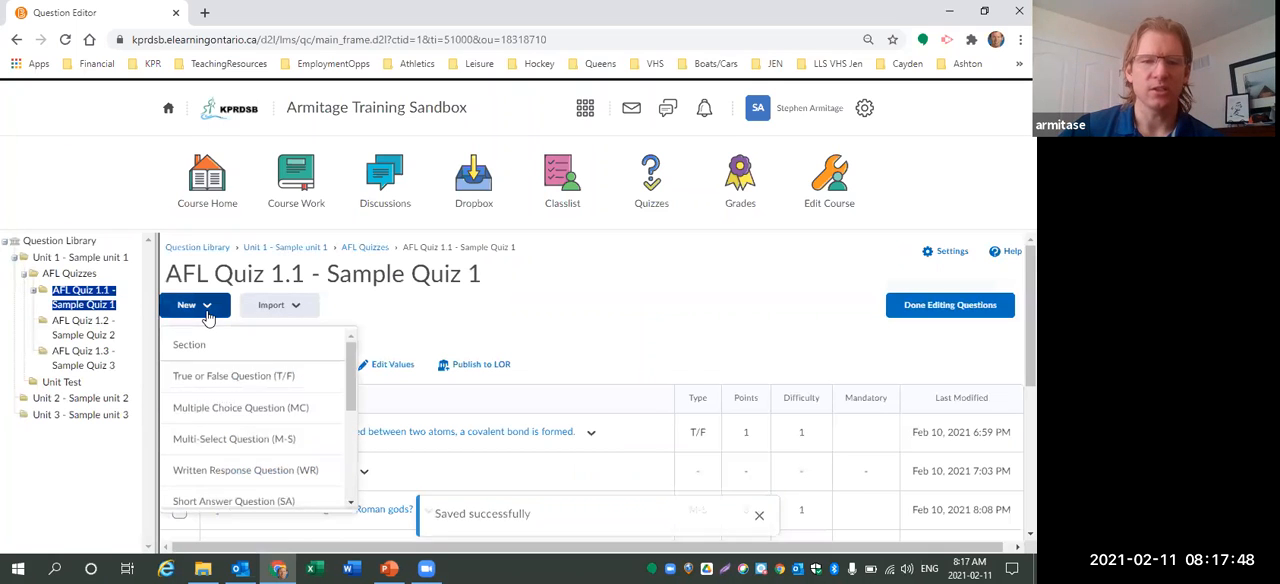
left_click(283, 440)
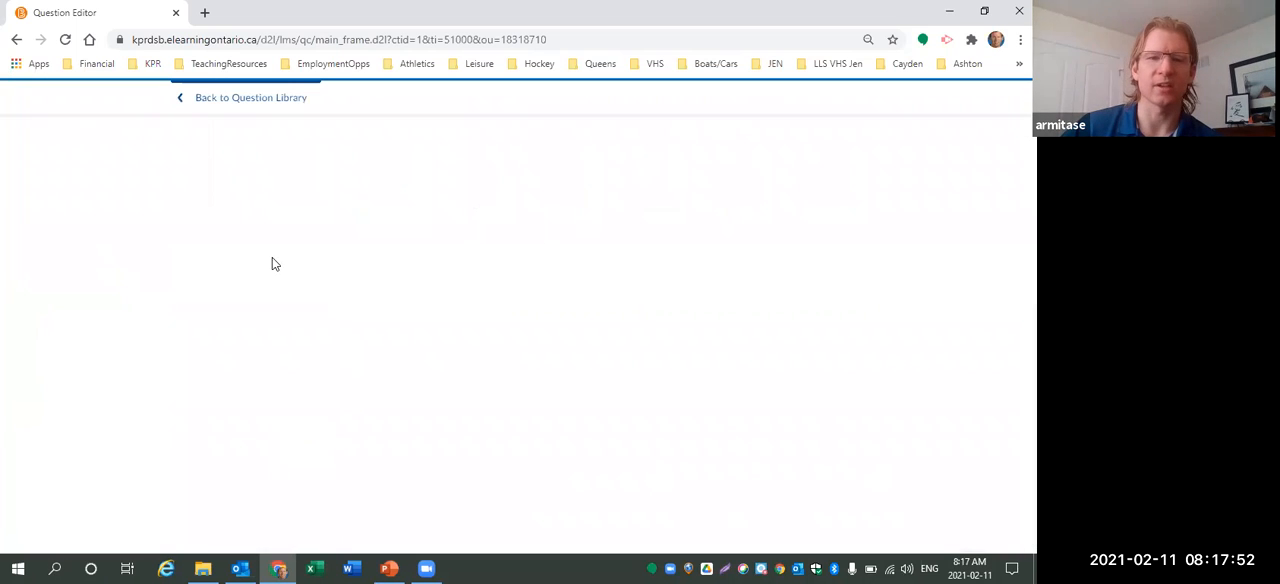
left_click(319, 217)
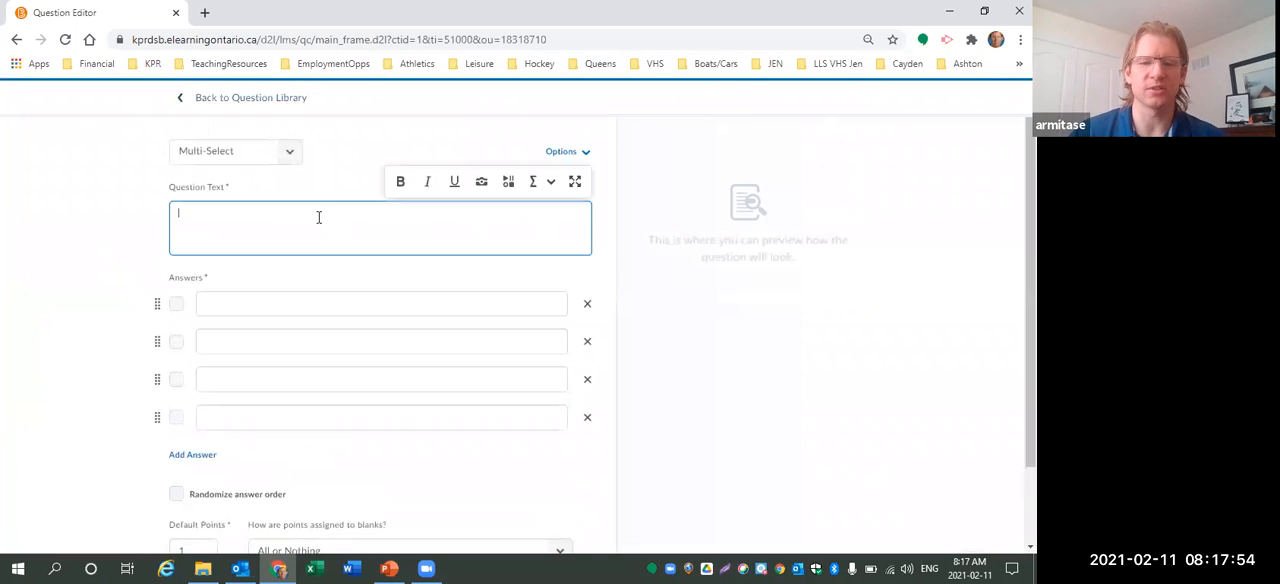
type("Which of the following were Ge")
type("eek Goddesses?")
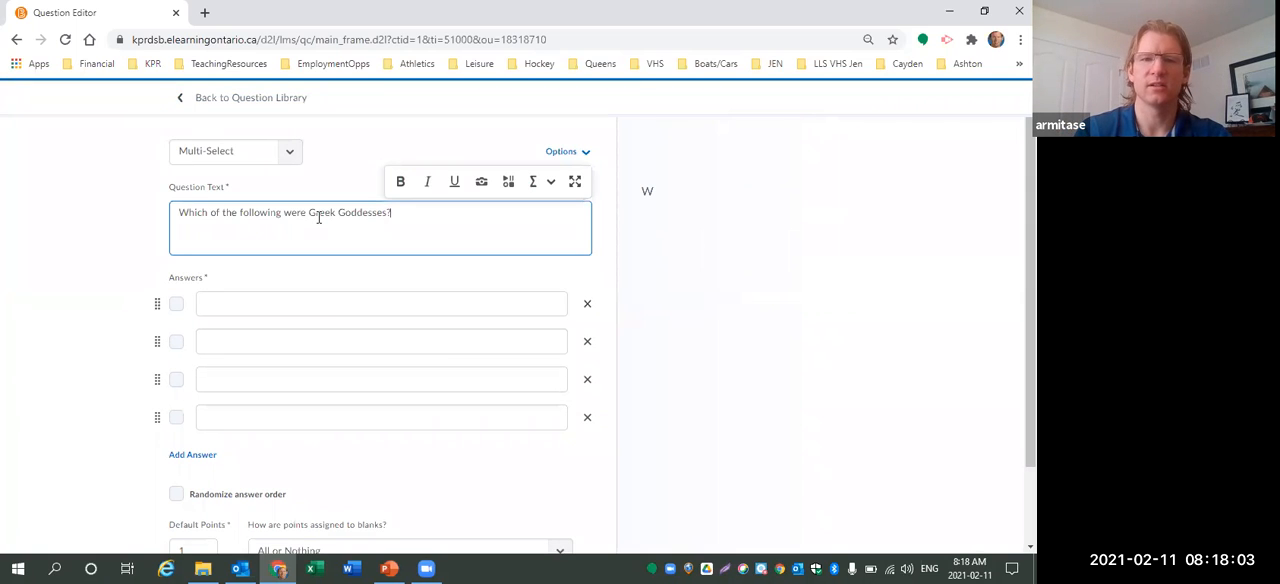
Enter Hestia, Leto, Aphrodite and Juno as the four answers of the Multi-Select question.
left_click(301, 298)
type("Hestia")
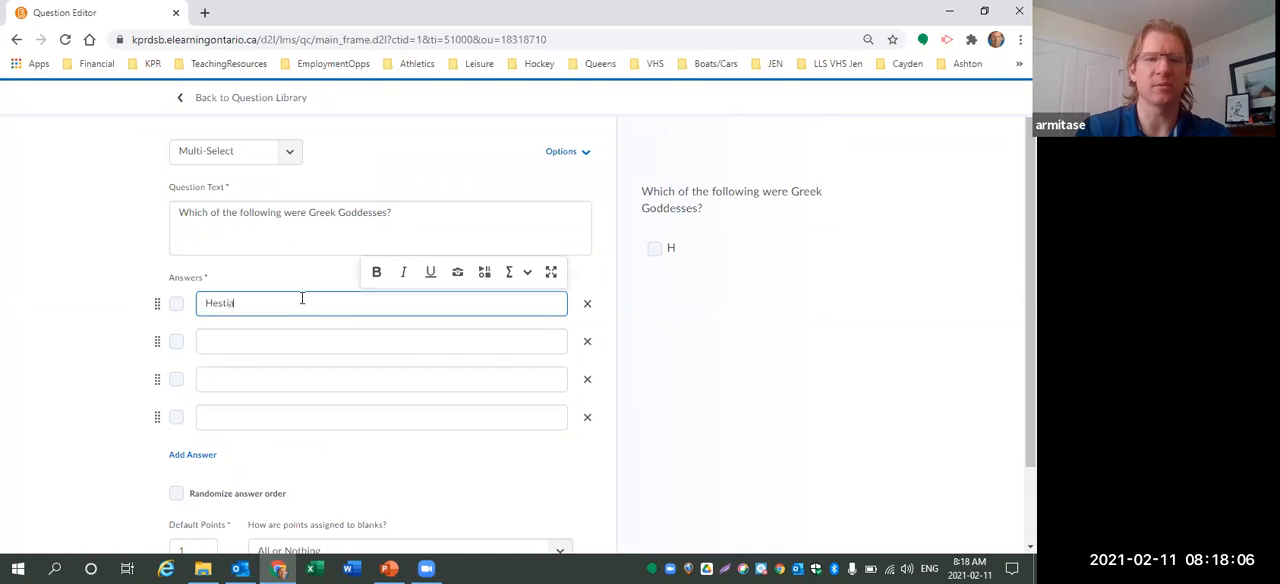
left_click(358, 335)
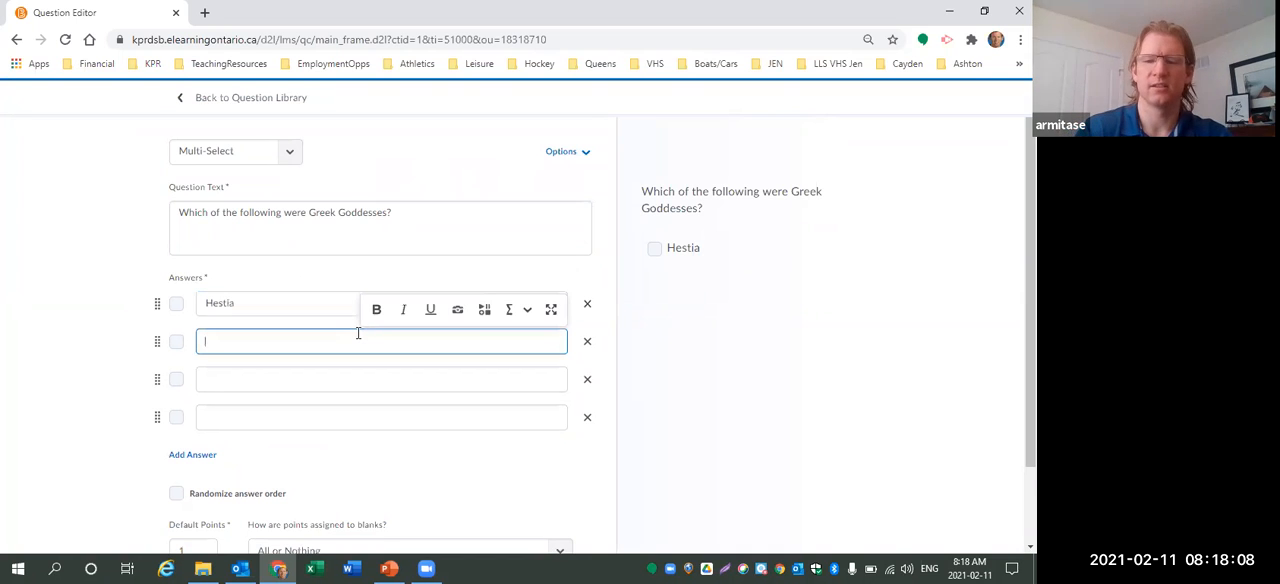
type("Leto")
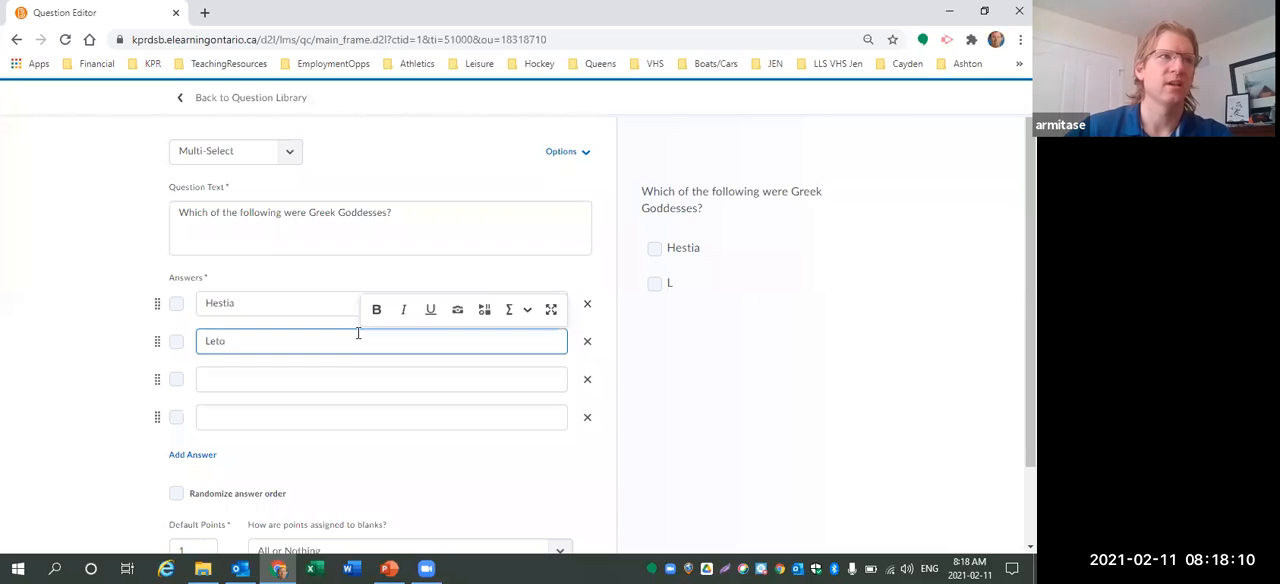
left_click(342, 374)
type("Aphrodite")
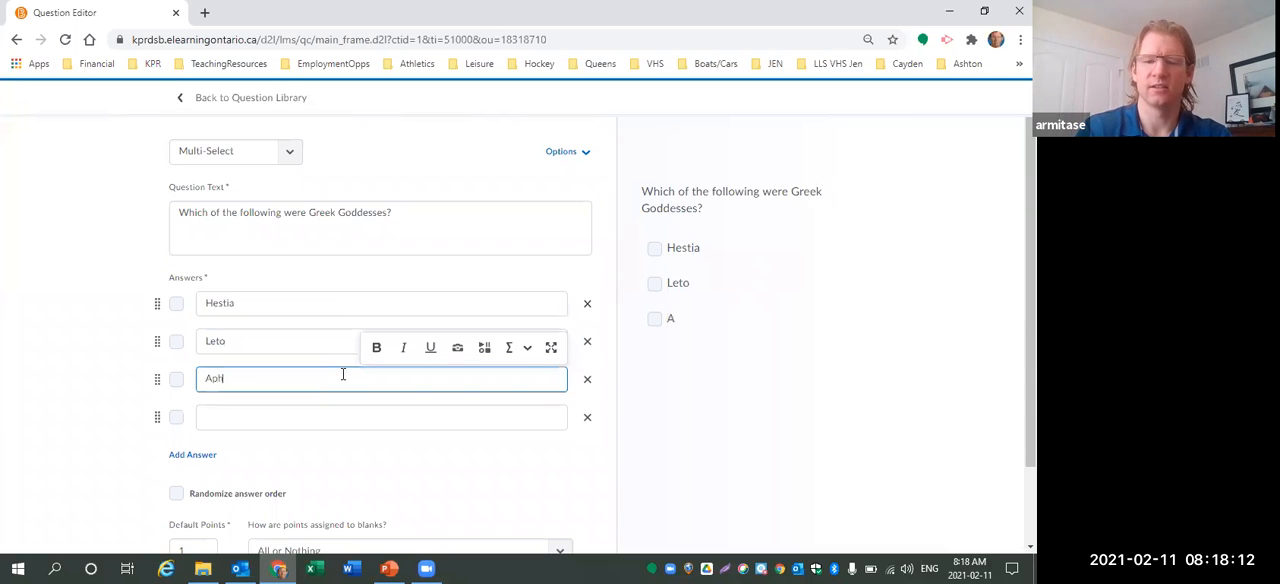
left_click(337, 406)
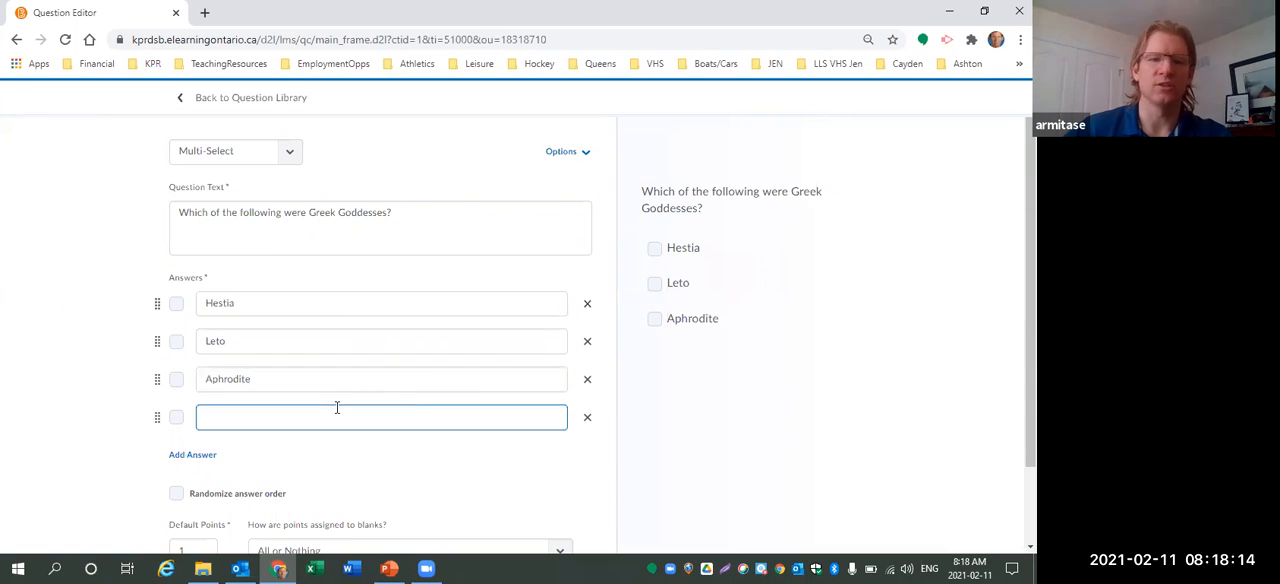
type("Juno")
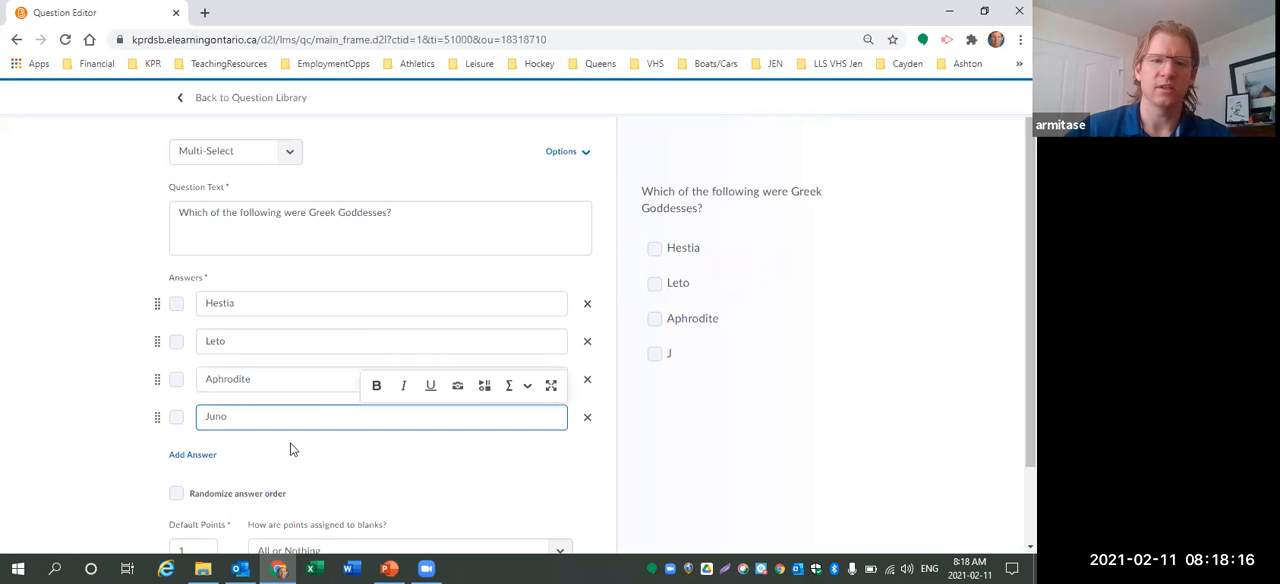
Add two more answers, Minerva and Ceres.
left_click(195, 457)
left_click(205, 497)
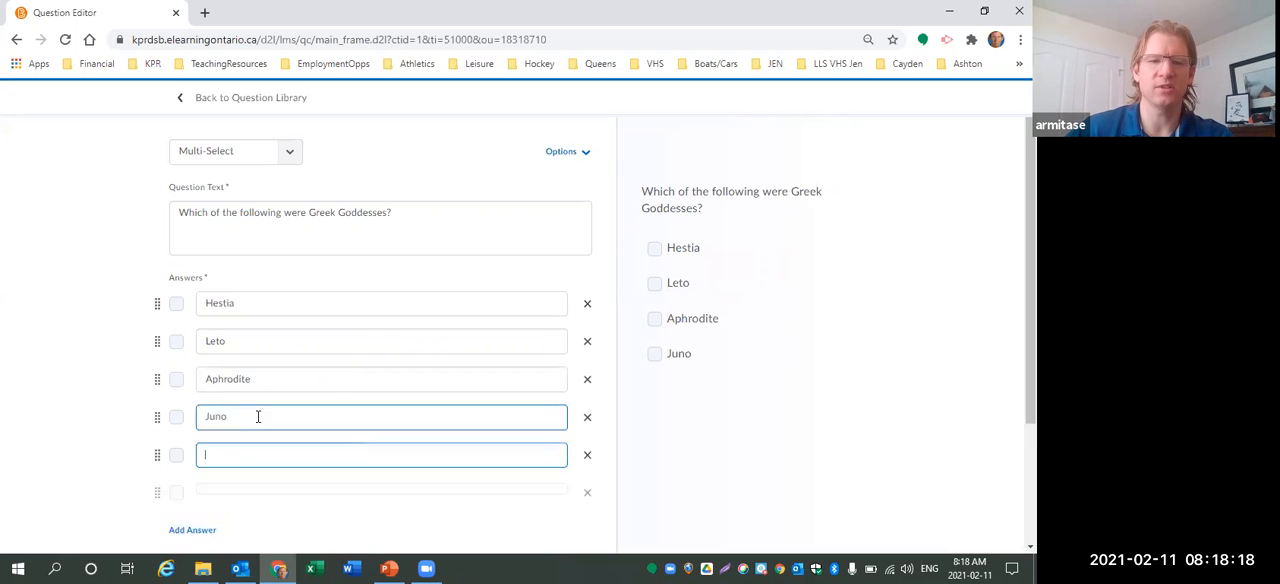
scroll(250, 400, "down", 2)
left_click(218, 305)
type("Minerva")
left_click(229, 340)
type("Ceres")
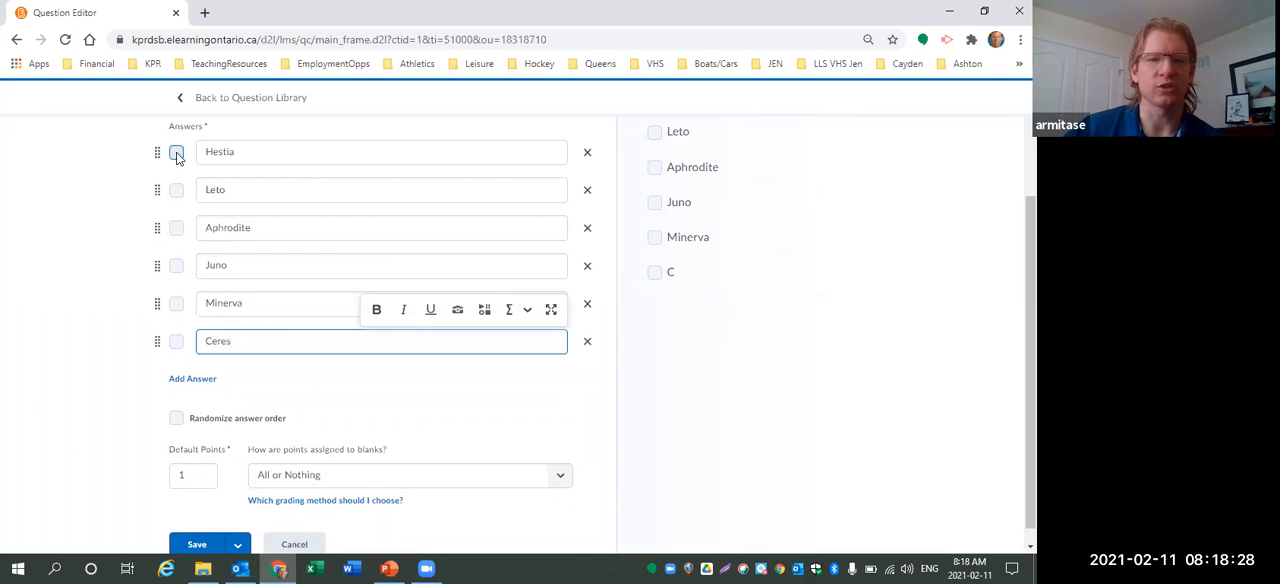
Mark Hestia, Leto and Aphrodite as correct and turn on randomized answer order.
left_click(176, 191)
left_click(176, 229)
left_click(176, 418)
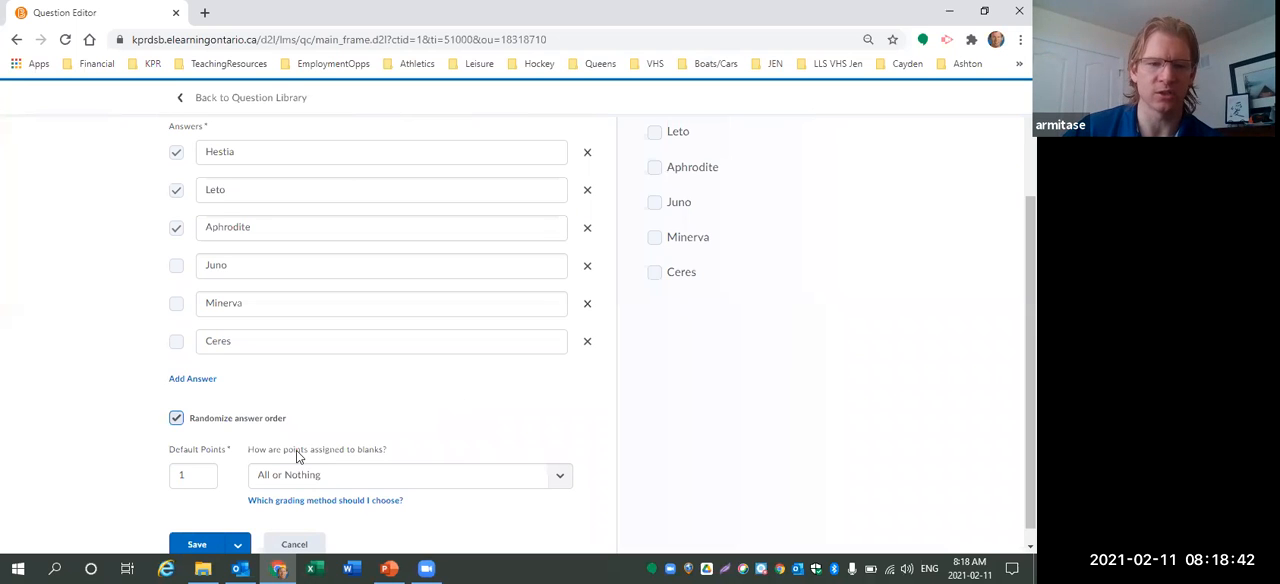
Set the question's default points to 3.
left_click(420, 256)
key("Tab")
key("Tab")
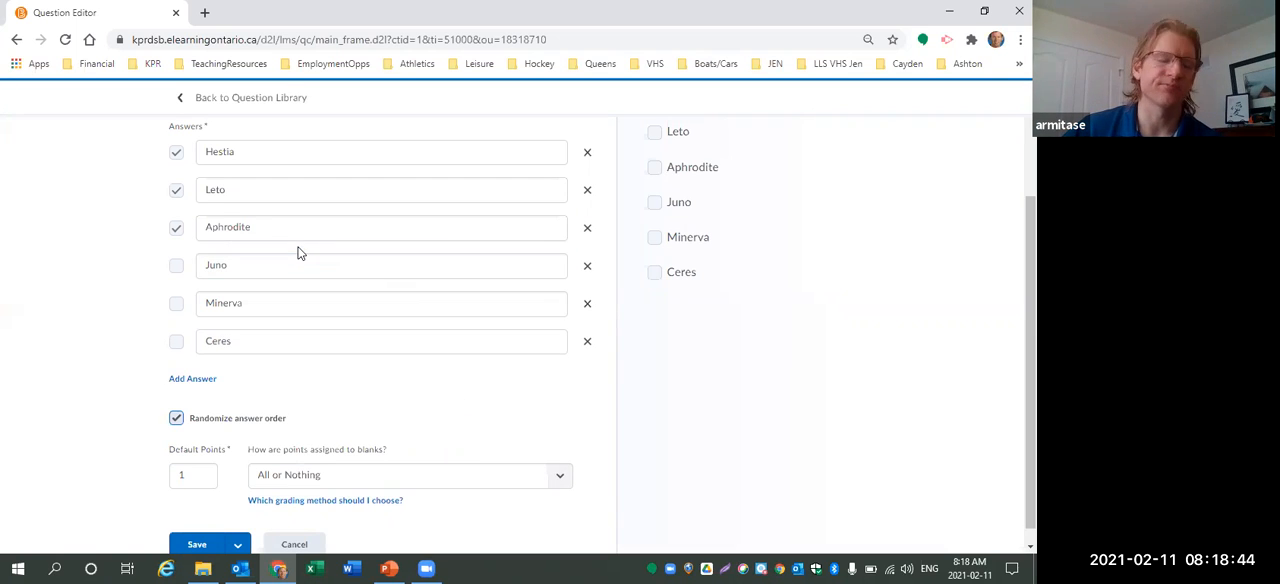
left_click_drag(200, 479, 161, 490)
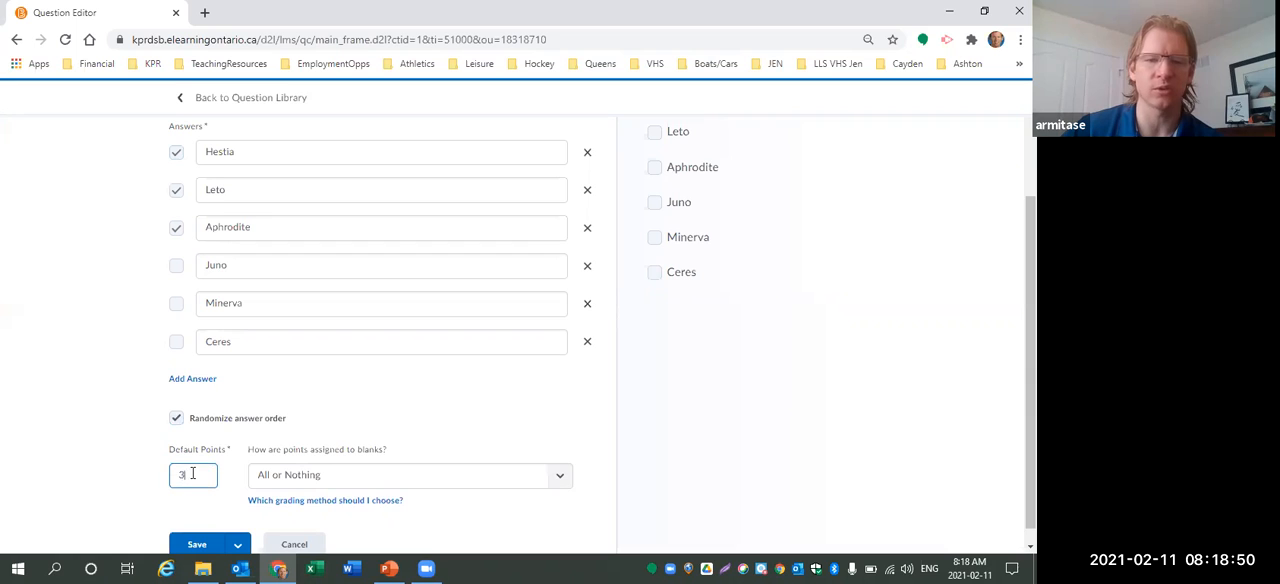
Choose the Correct Answers, Limited Selections grading method and save the Multi-Select question.
left_click(564, 474)
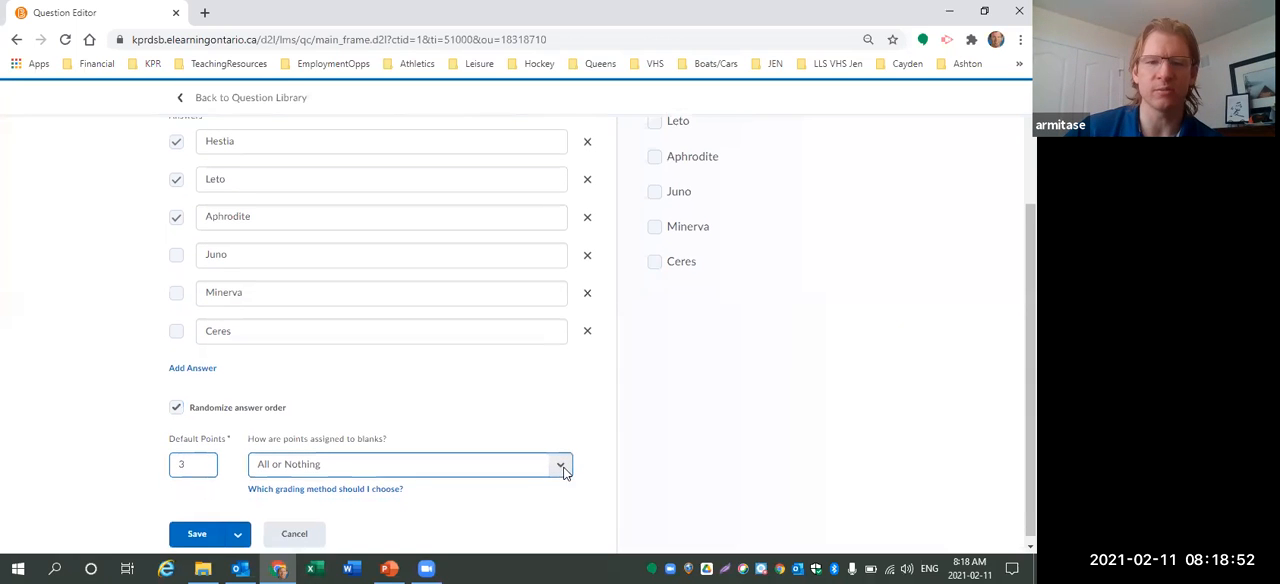
left_click(553, 466)
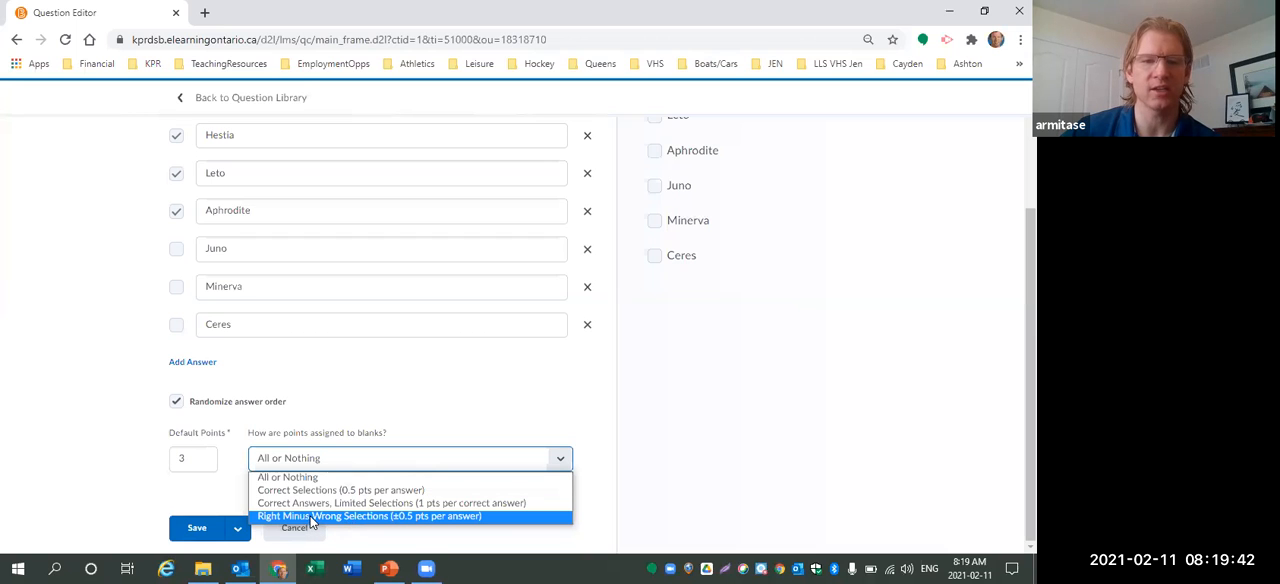
left_click(392, 502)
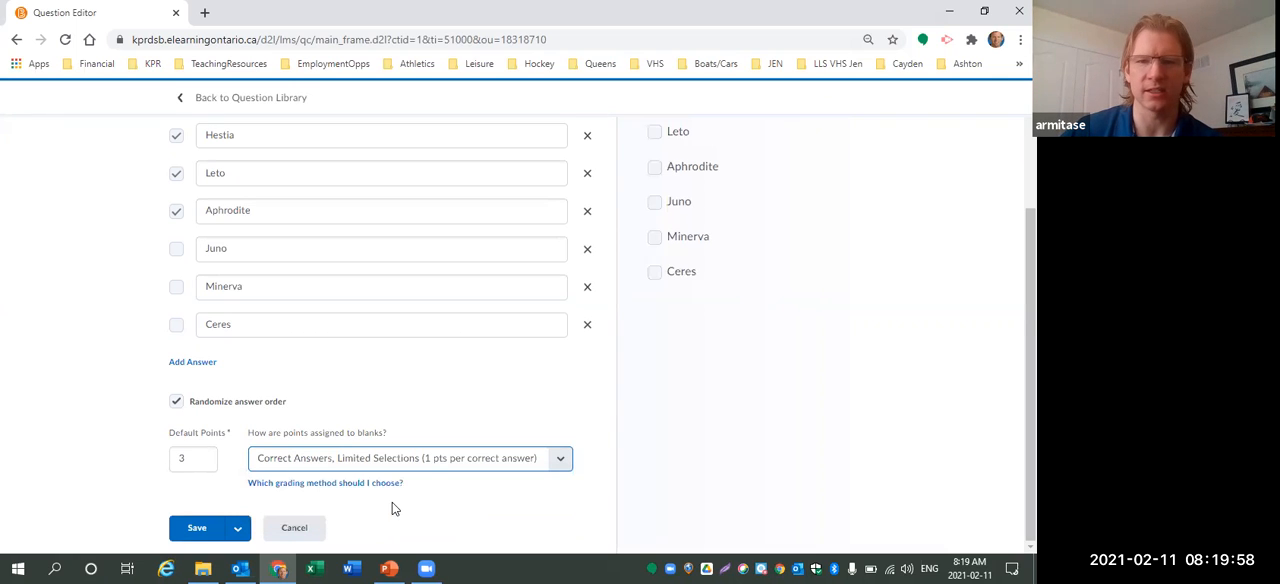
left_click(198, 529)
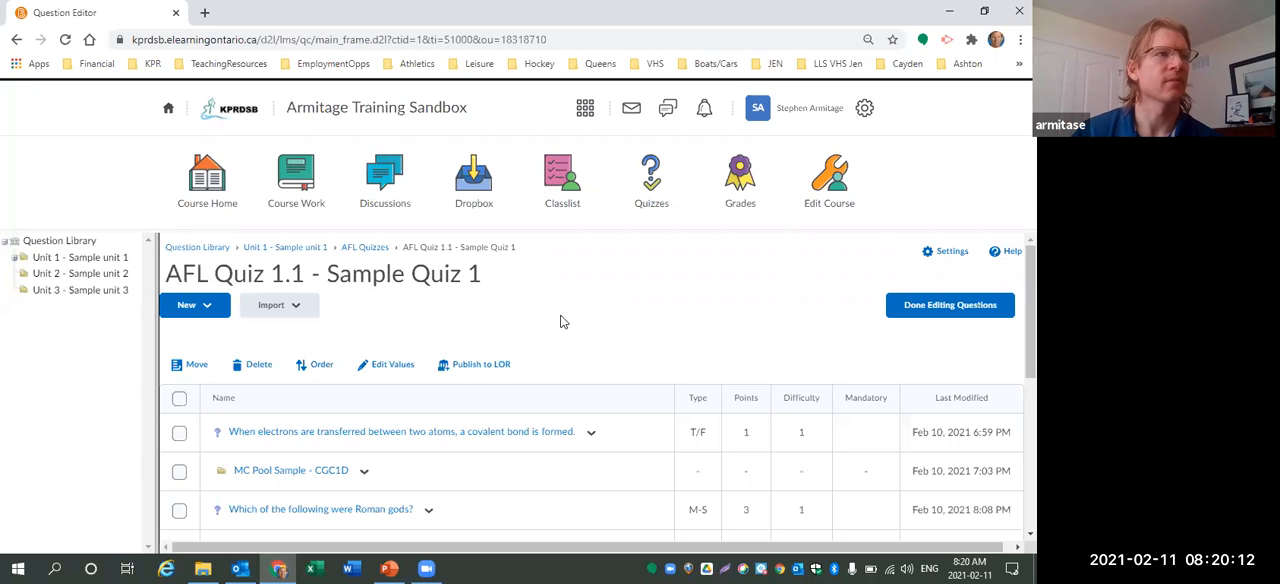
Create a new Fill in the Blanks question in the quiz section worth 2 points.
left_click(205, 305)
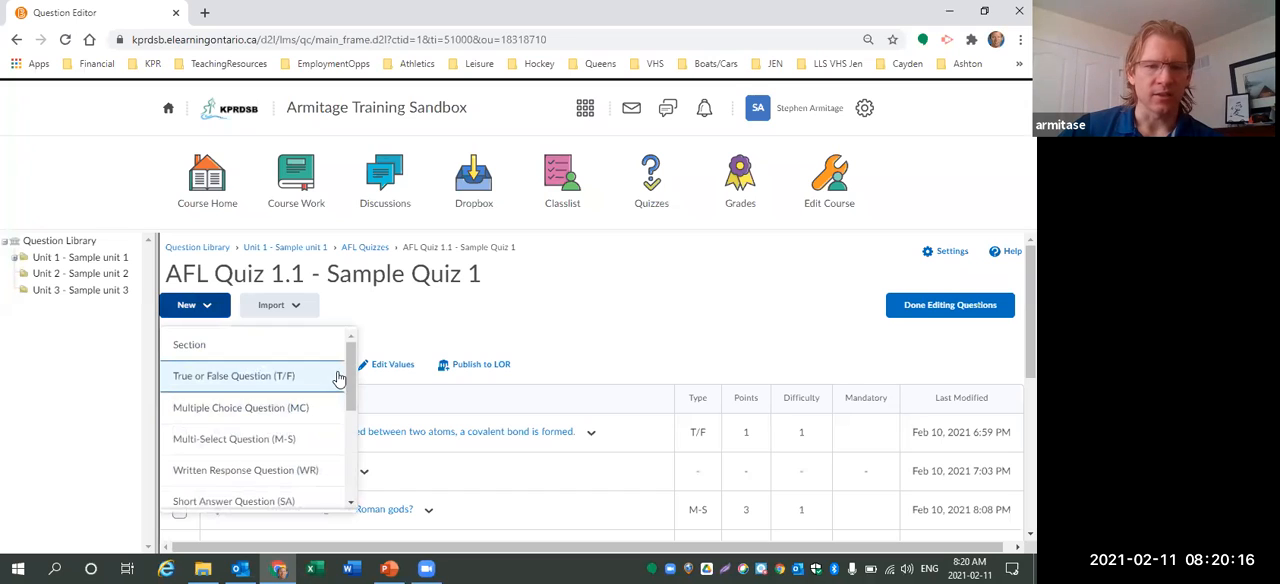
scroll(350, 375, "down", 1)
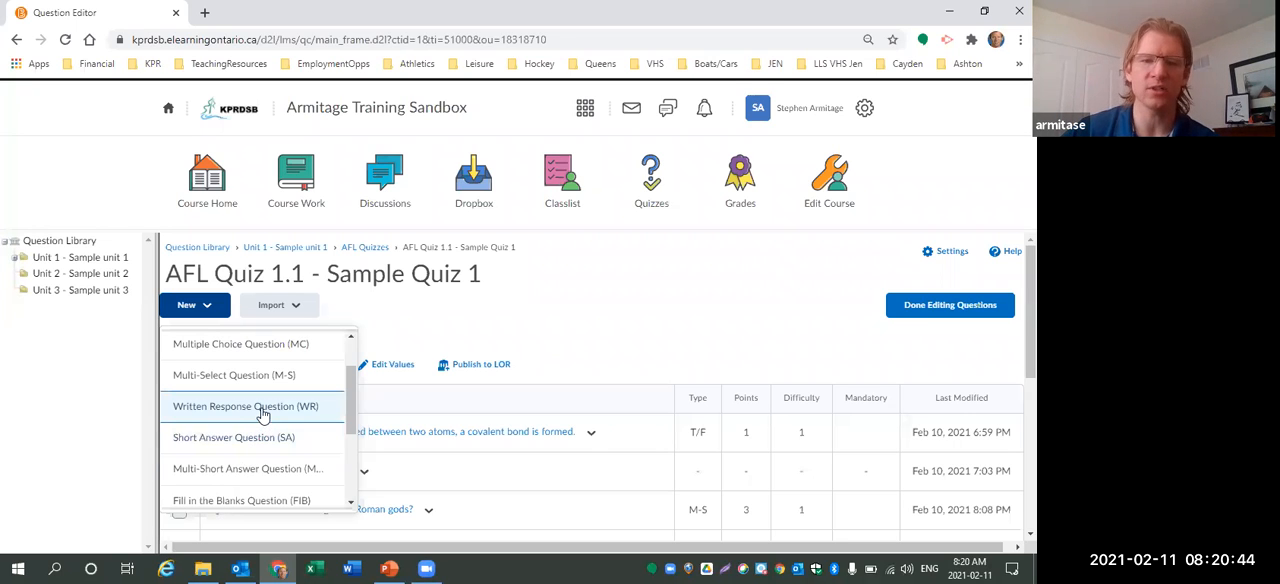
scroll(258, 438, "down", 2)
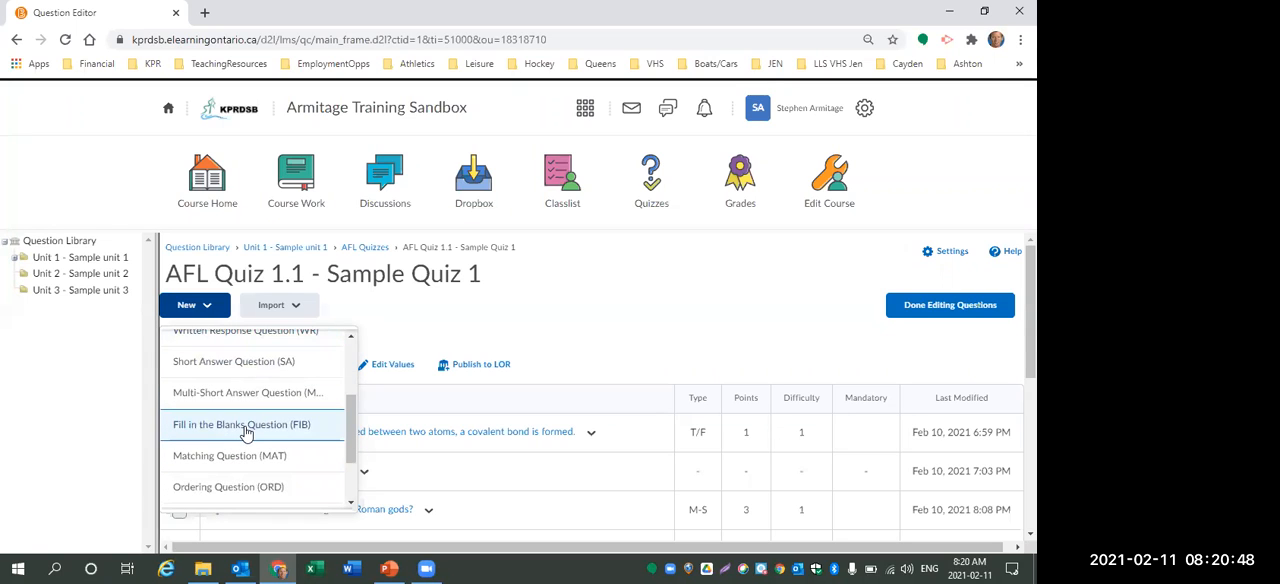
left_click(246, 427)
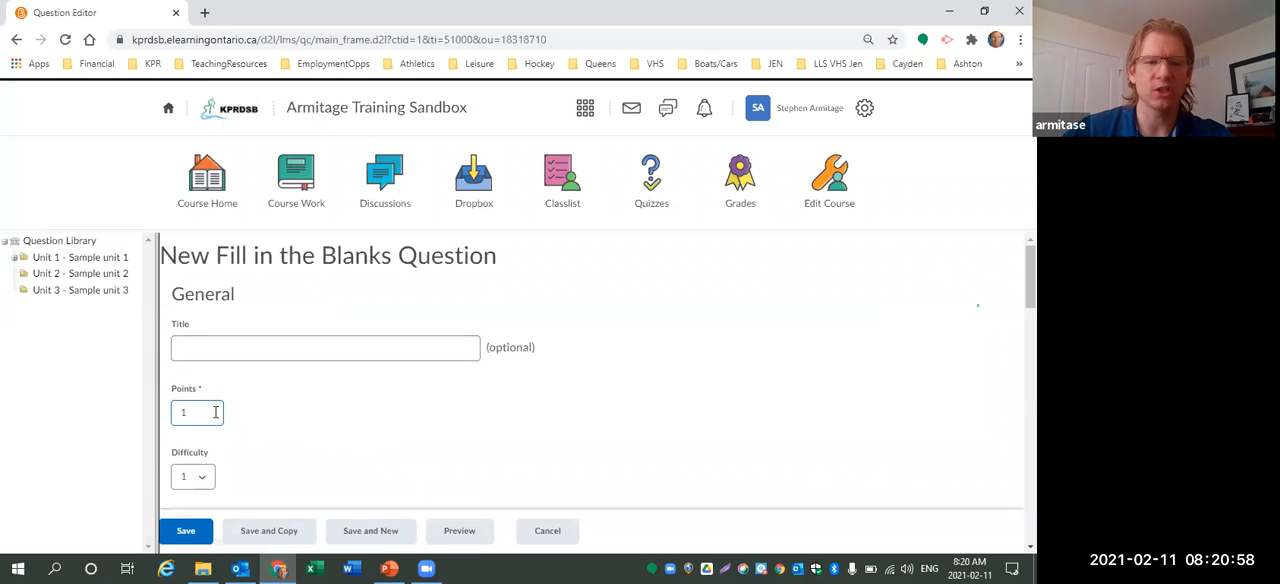
left_click_drag(215, 412, 172, 415)
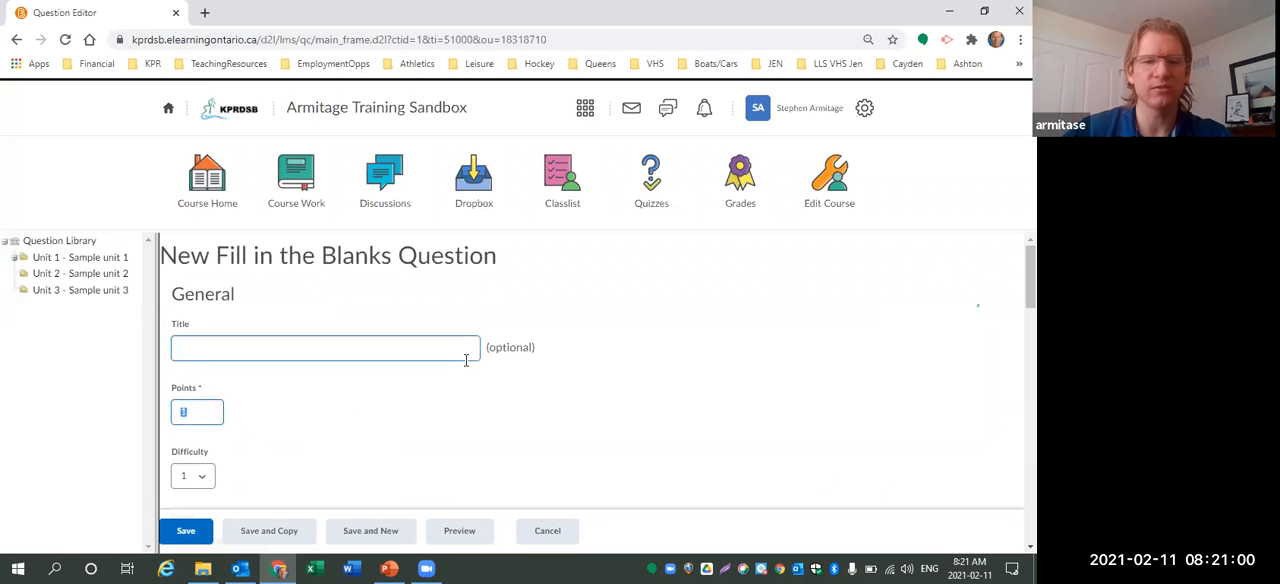
type("2")
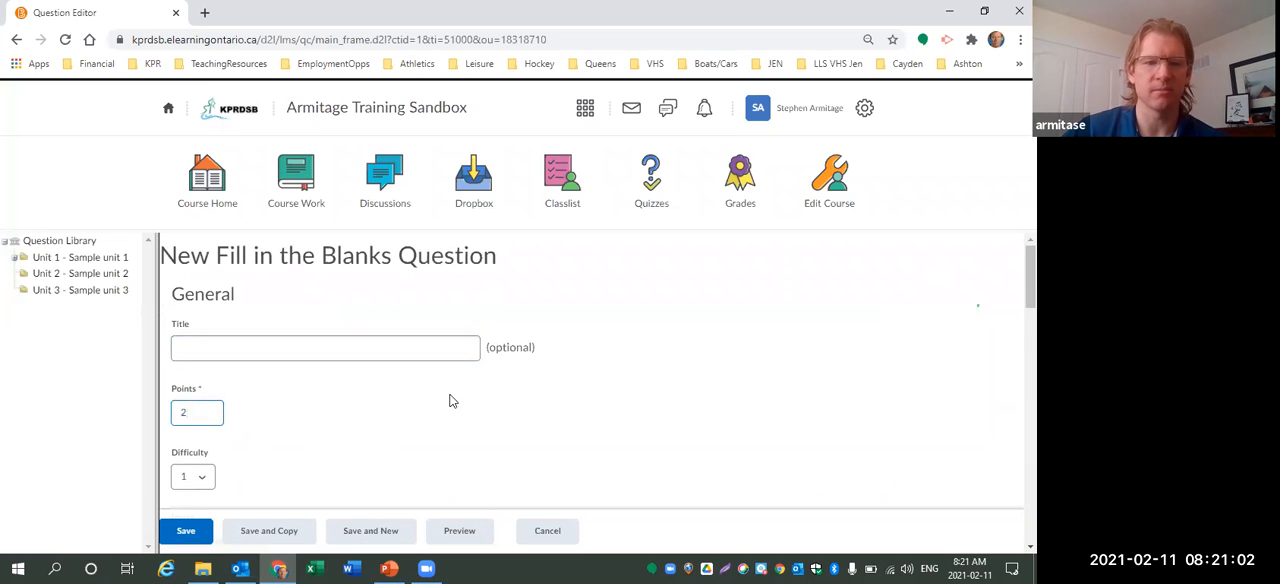
Enter "Energy is the ability to do" as the first text segment of the question.
scroll(444, 387, "down", 1)
scroll(444, 387, "down", 4)
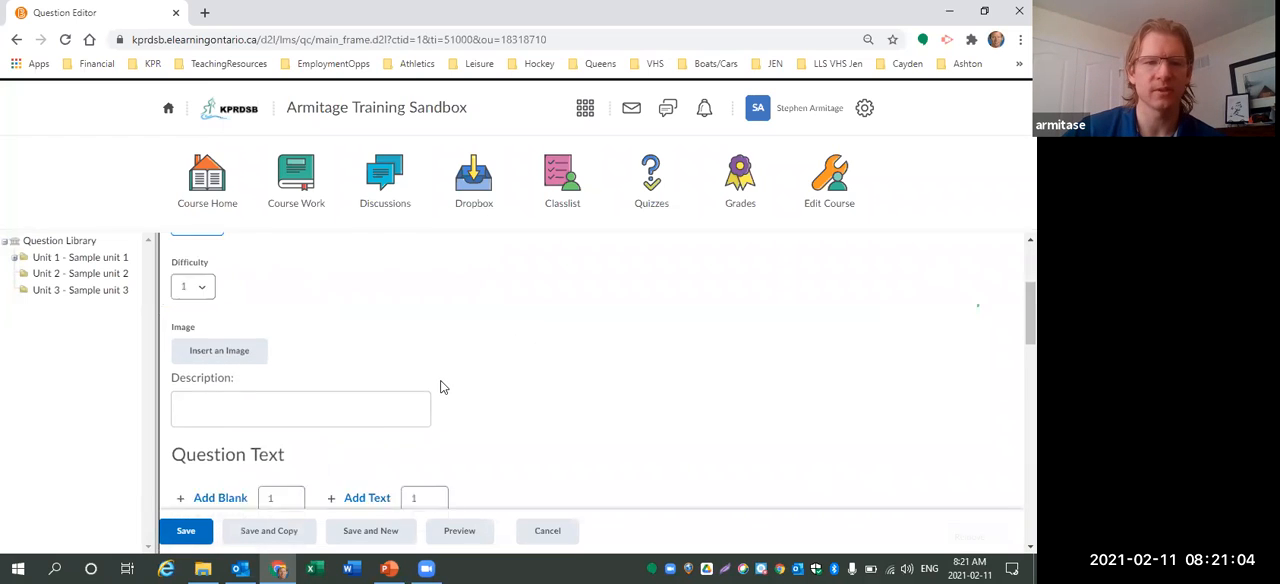
scroll(441, 382, "down", 1)
scroll(441, 382, "up", 1)
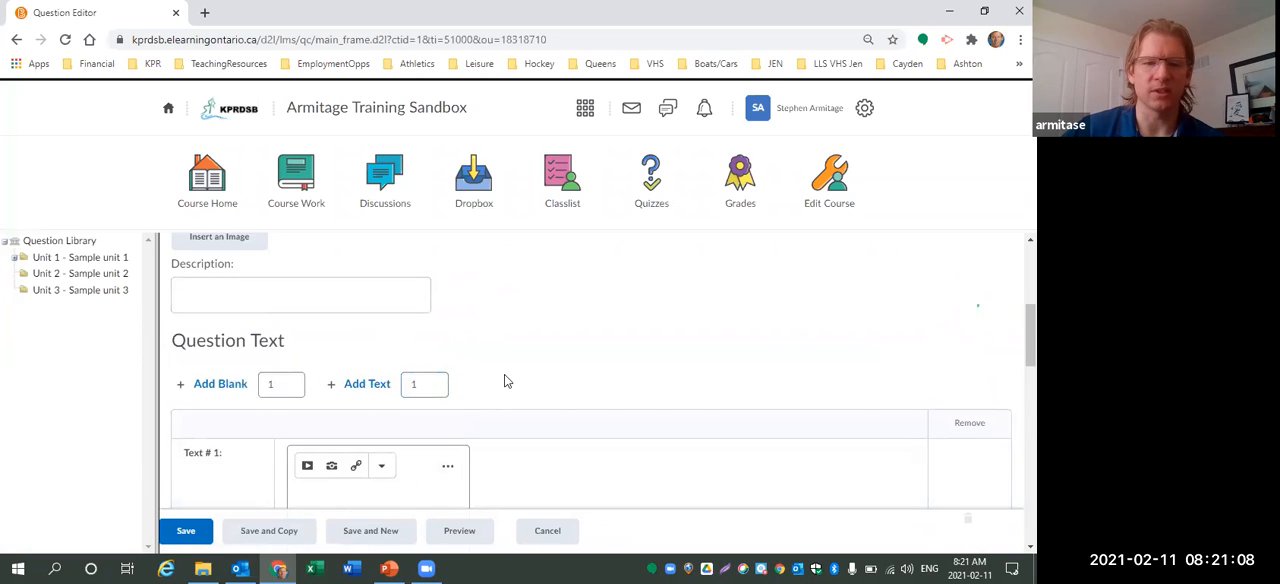
scroll(504, 380, "down", 1)
left_click(380, 424)
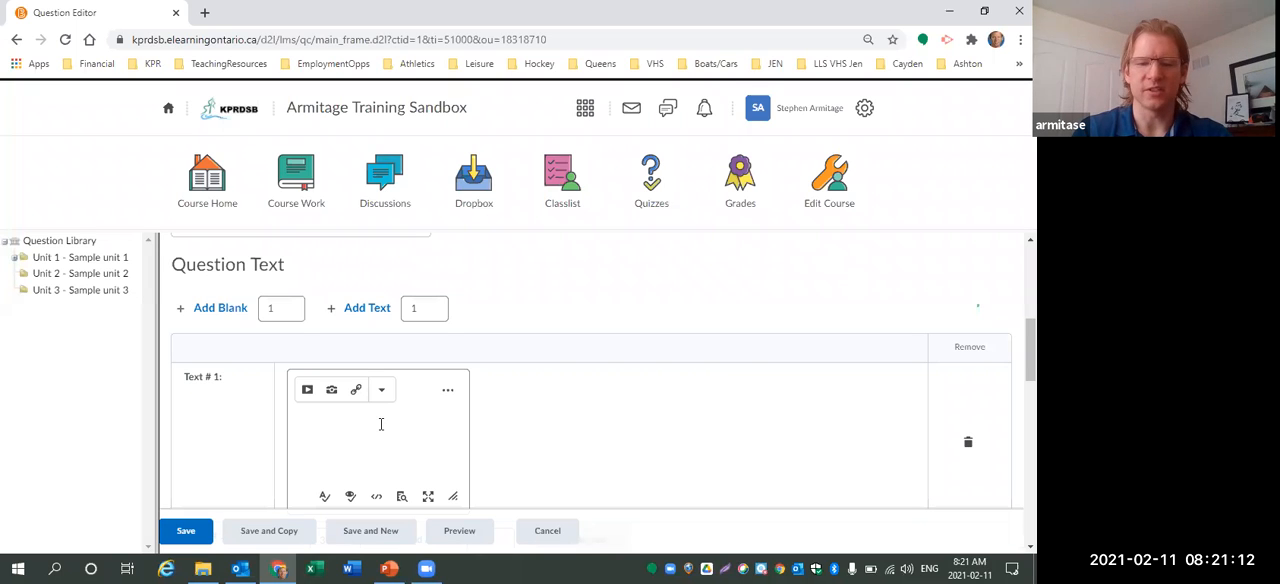
type("Energy is the ability to do")
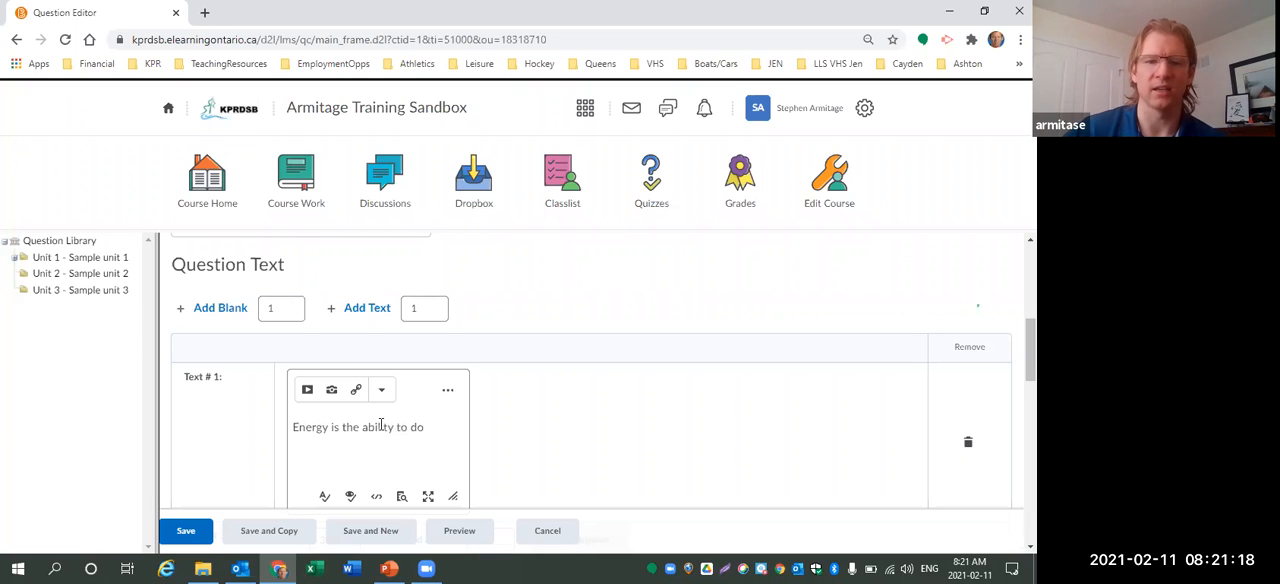
Set the first blank's answer to "work" with a weight of 50%.
scroll(478, 382, "down", 2)
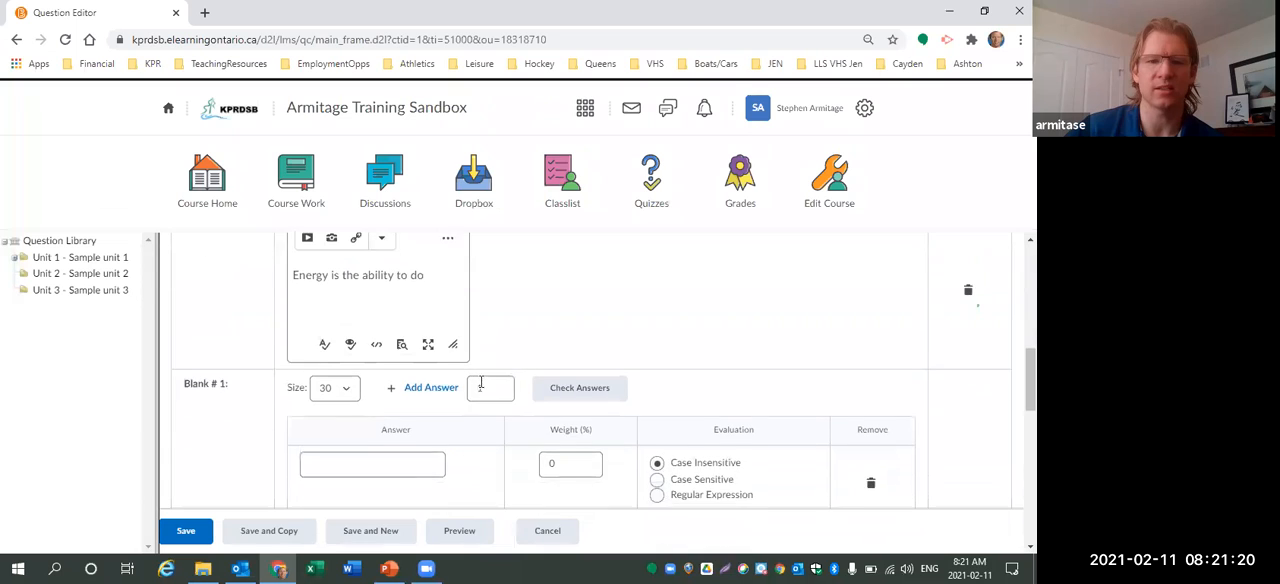
scroll(481, 383, "down", 1)
left_click(410, 385)
type("work")
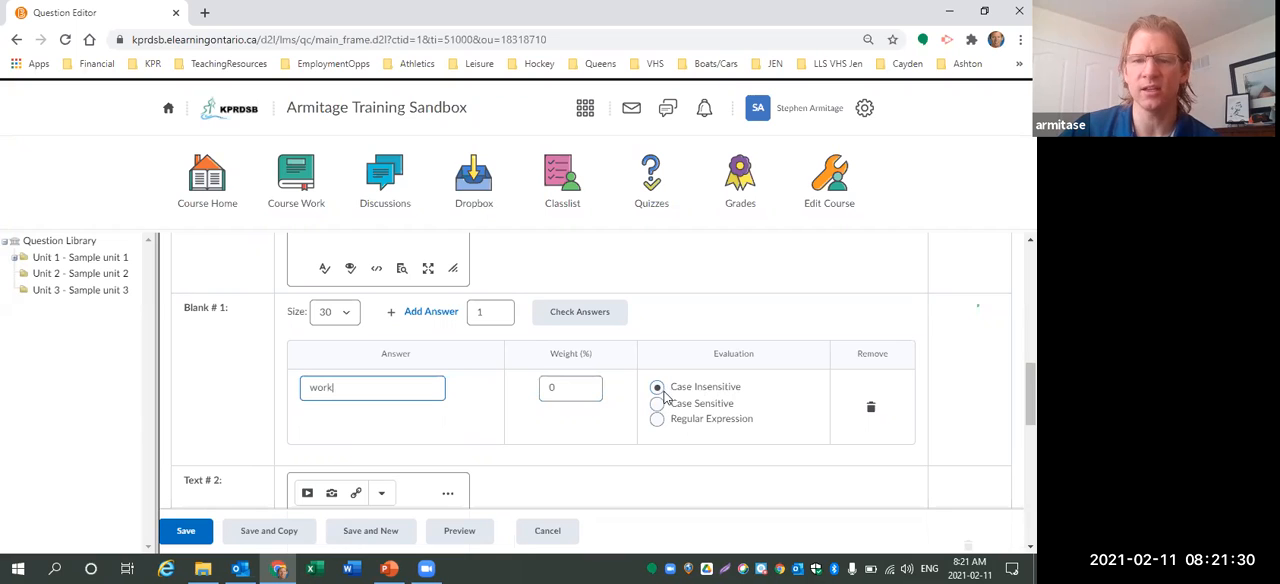
left_click(578, 387)
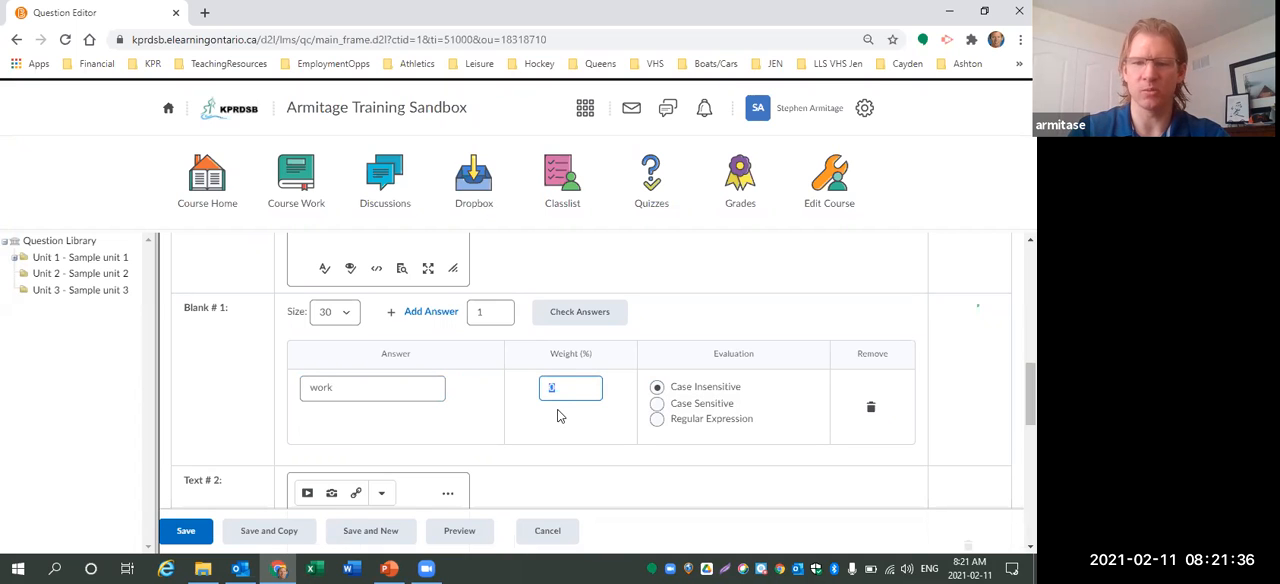
type("50")
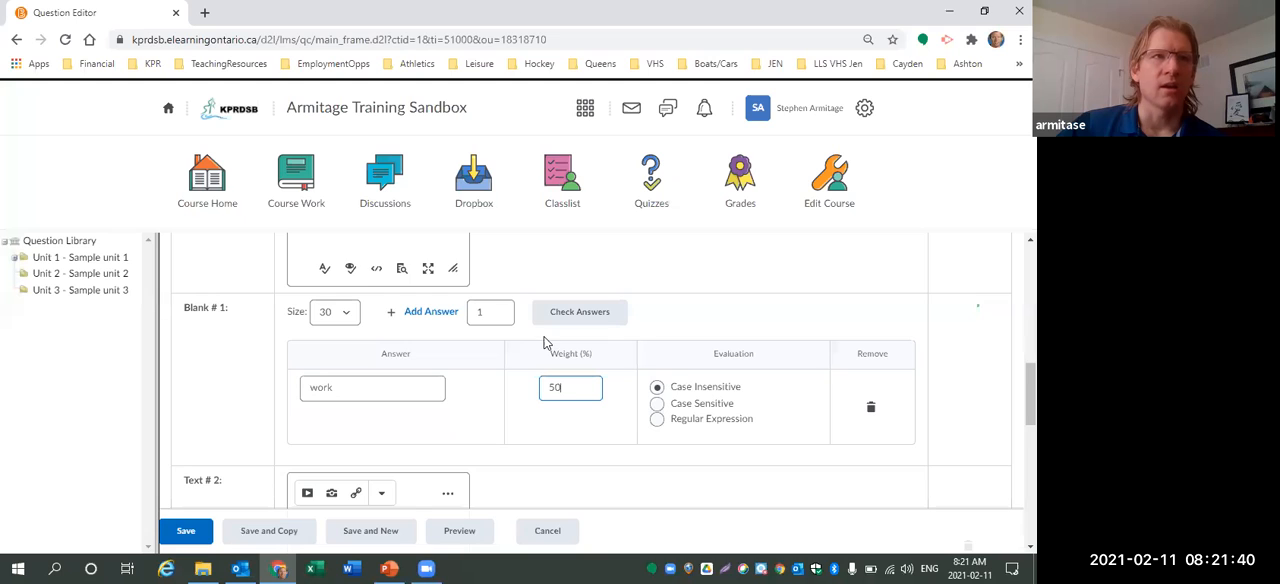
Enter "Total mechanical energy is always" as the second text segment.
scroll(525, 345, "down", 1)
left_click(416, 474)
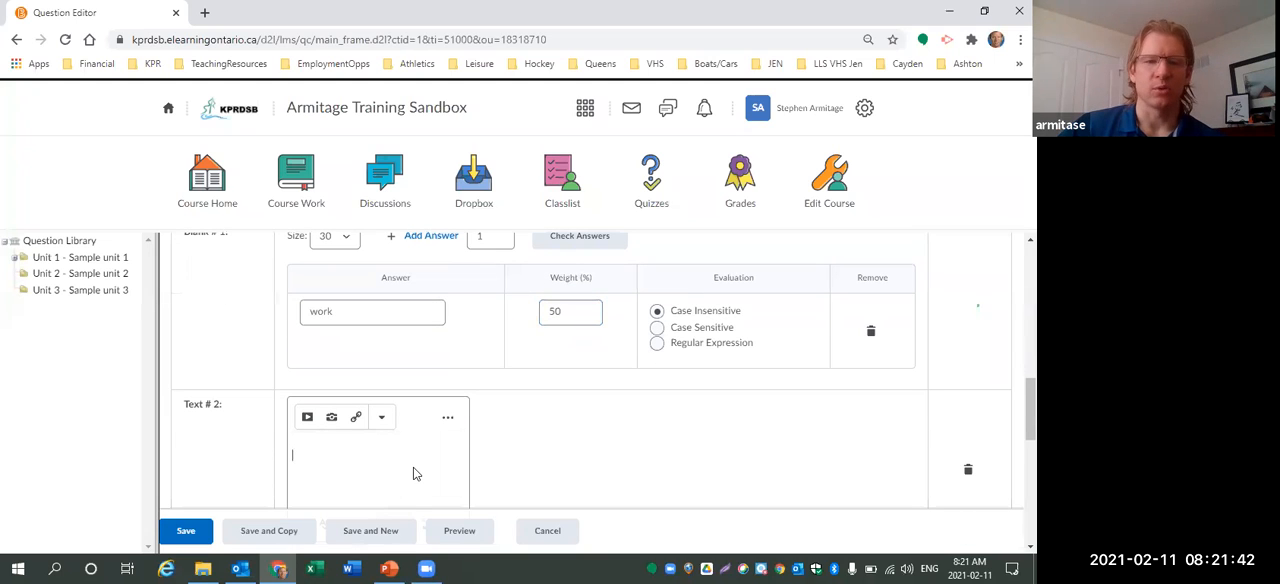
type("Total mechan")
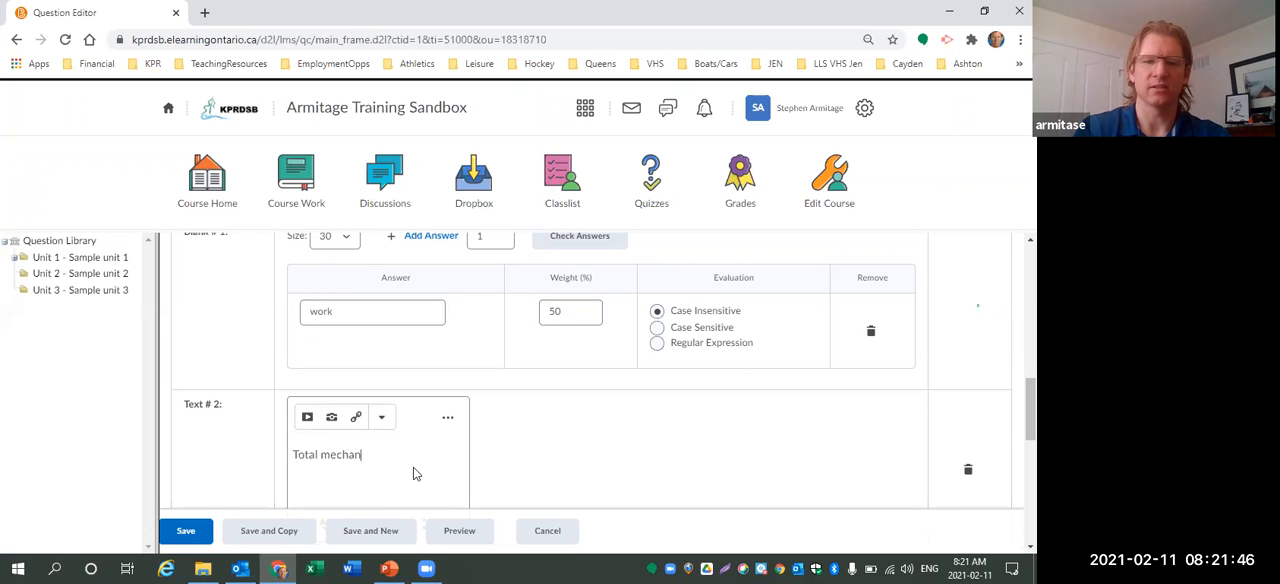
type("ical energy is always")
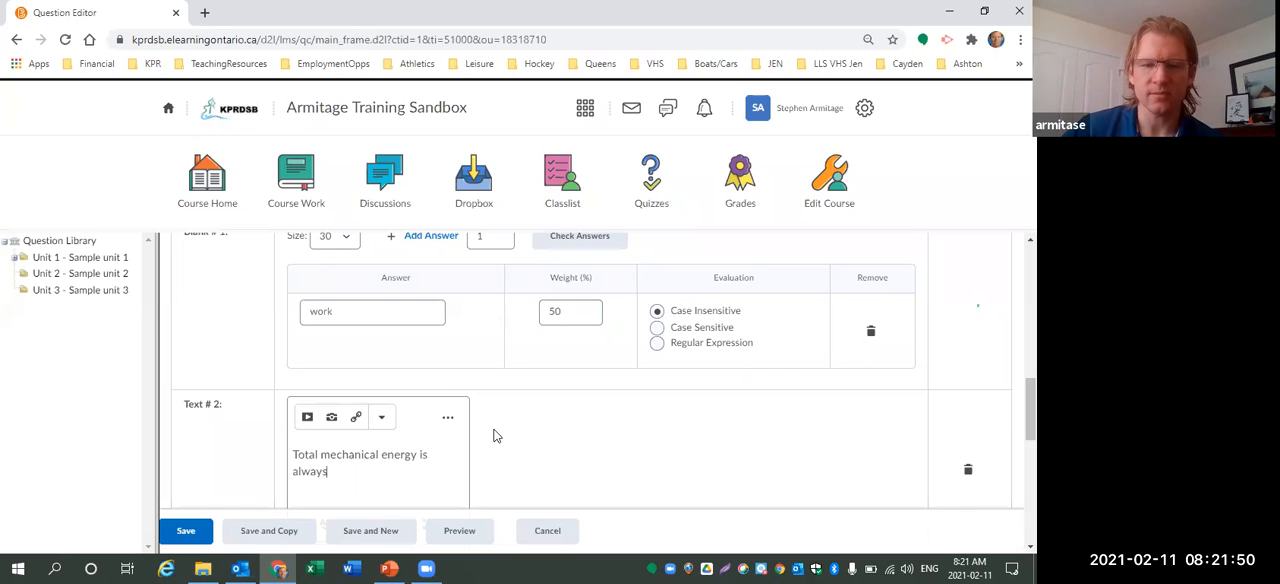
Add another blank to the question text.
scroll(492, 434, "down", 3)
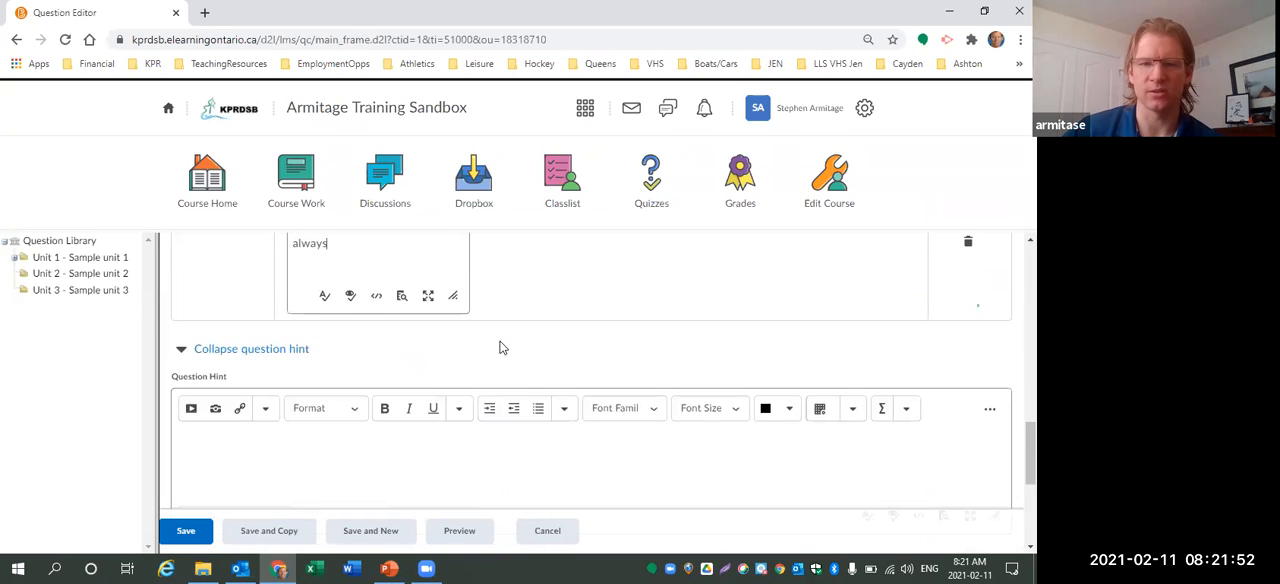
scroll(500, 350, "up", 5)
scroll(500, 356, "up", 3)
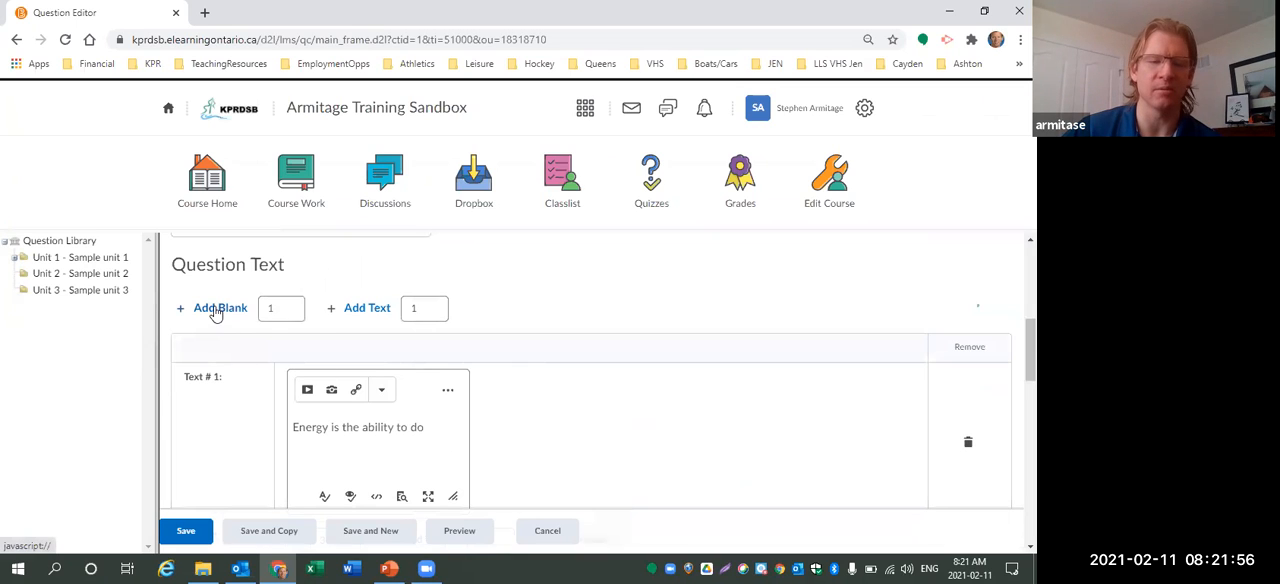
left_click(215, 309)
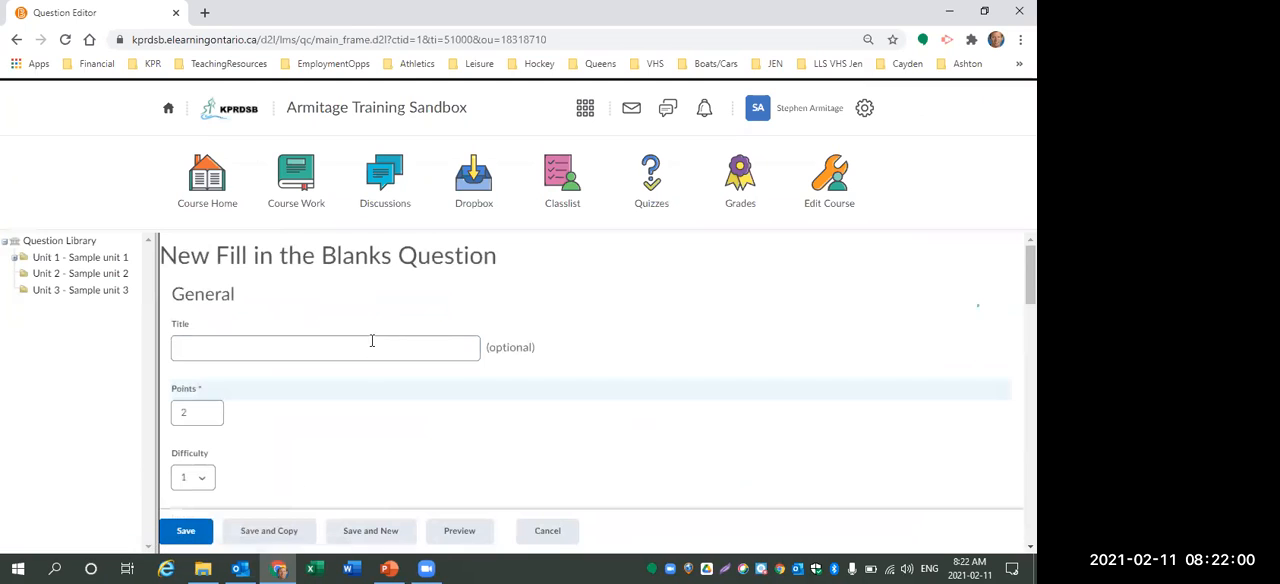
Set the second blank's answer to "conserved" with a weight of 50%.
scroll(370, 350, "down", 3)
scroll(370, 357, "down", 10)
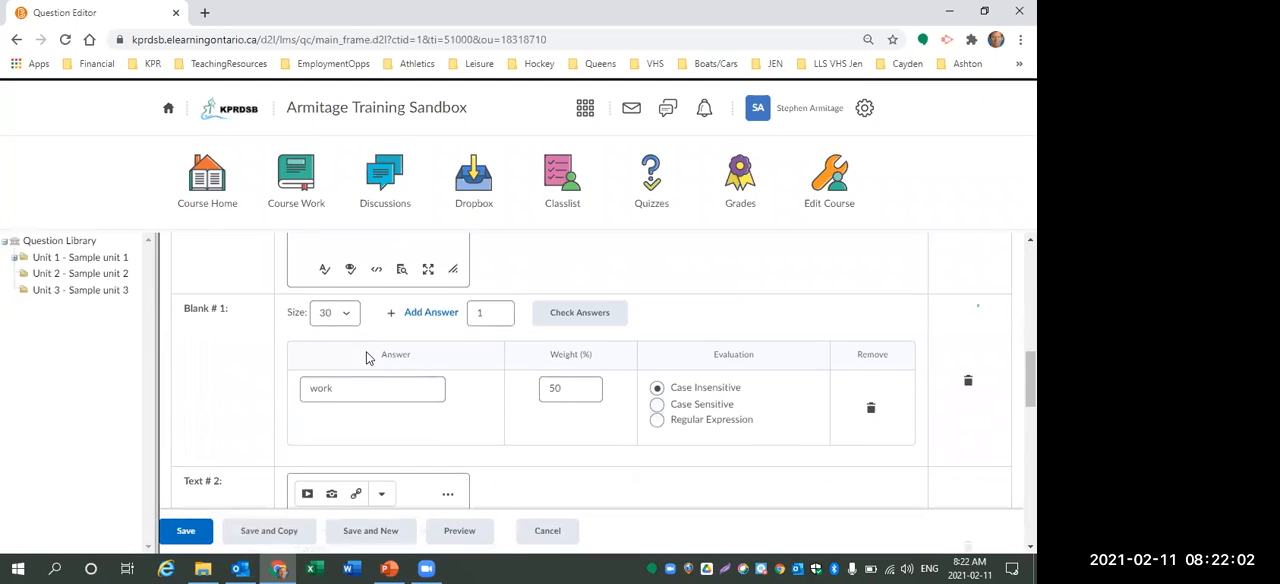
left_click(381, 484)
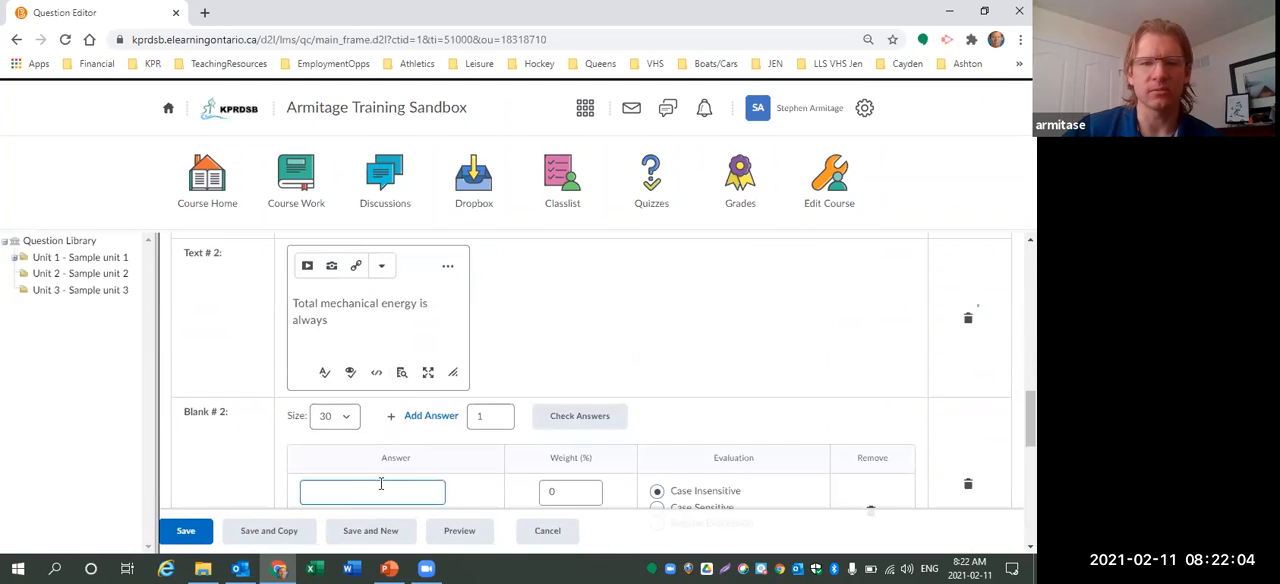
type("conserved")
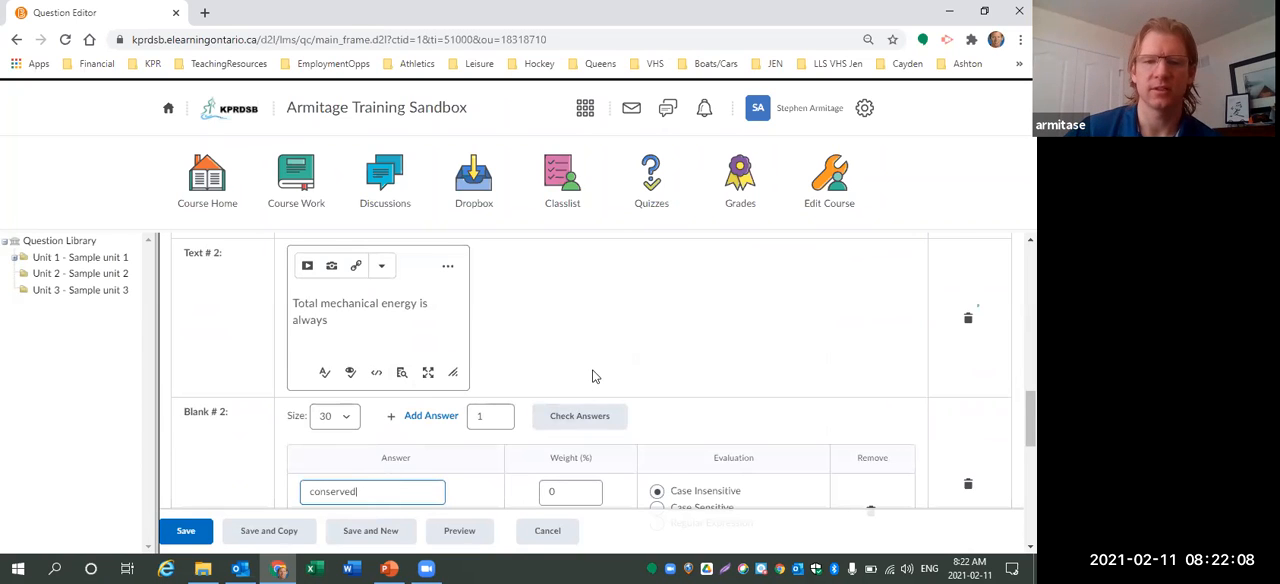
scroll(594, 380, "down", 1)
left_click(586, 414)
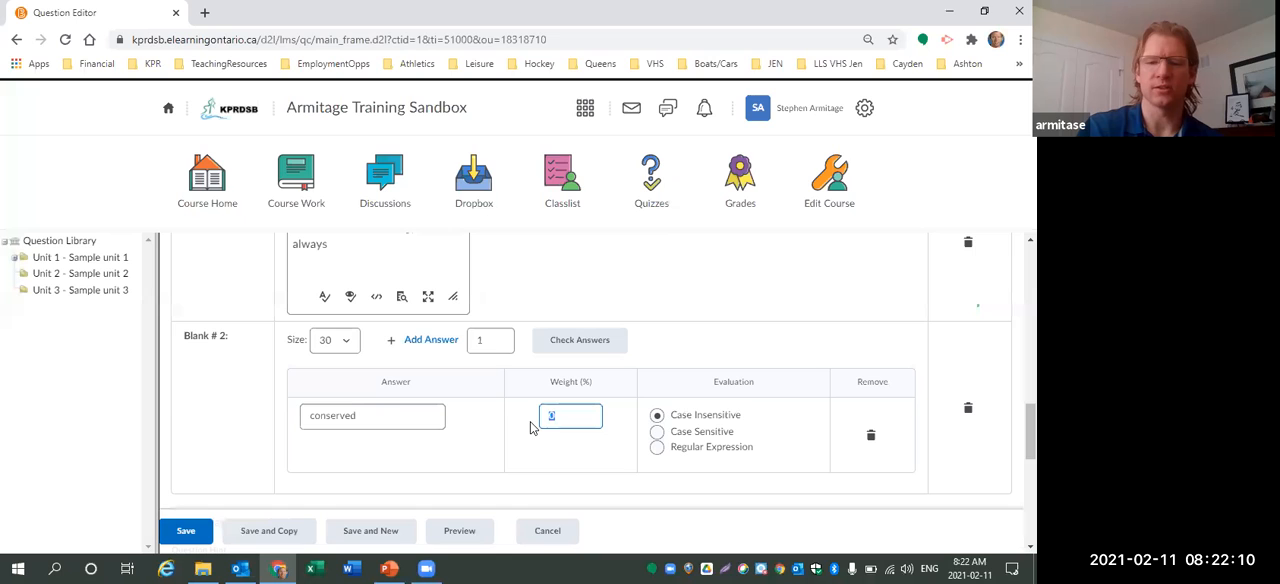
type("50")
left_click(666, 273)
scroll(613, 309, "down", 1)
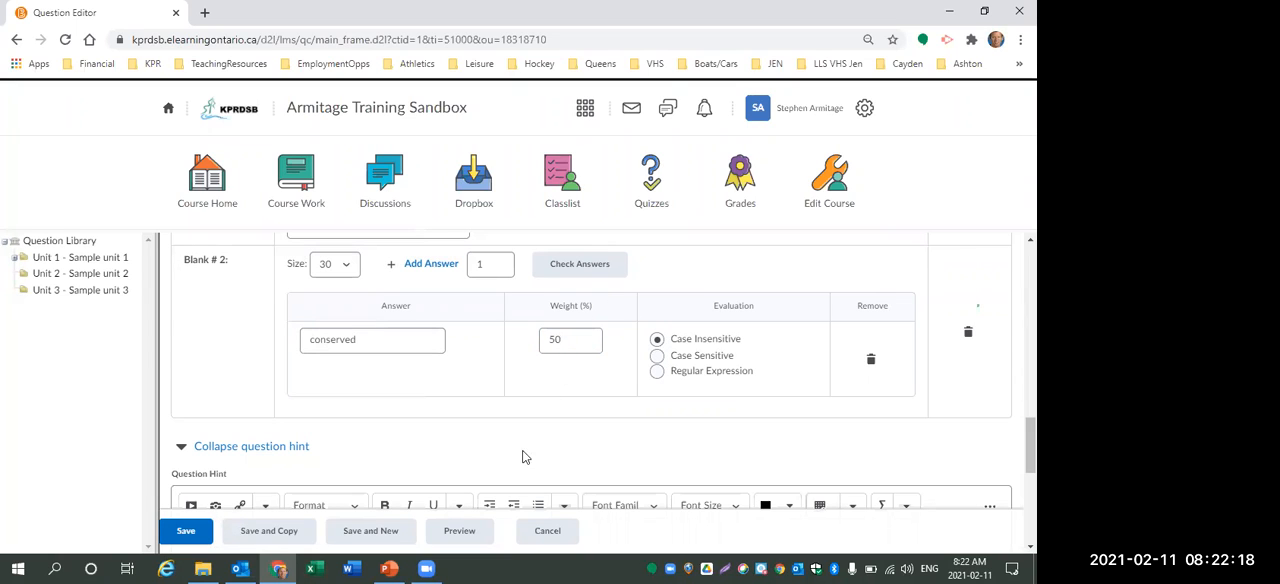
Preview how the fill in the blanks question appears when taken and graded, then save the question.
left_click(459, 534)
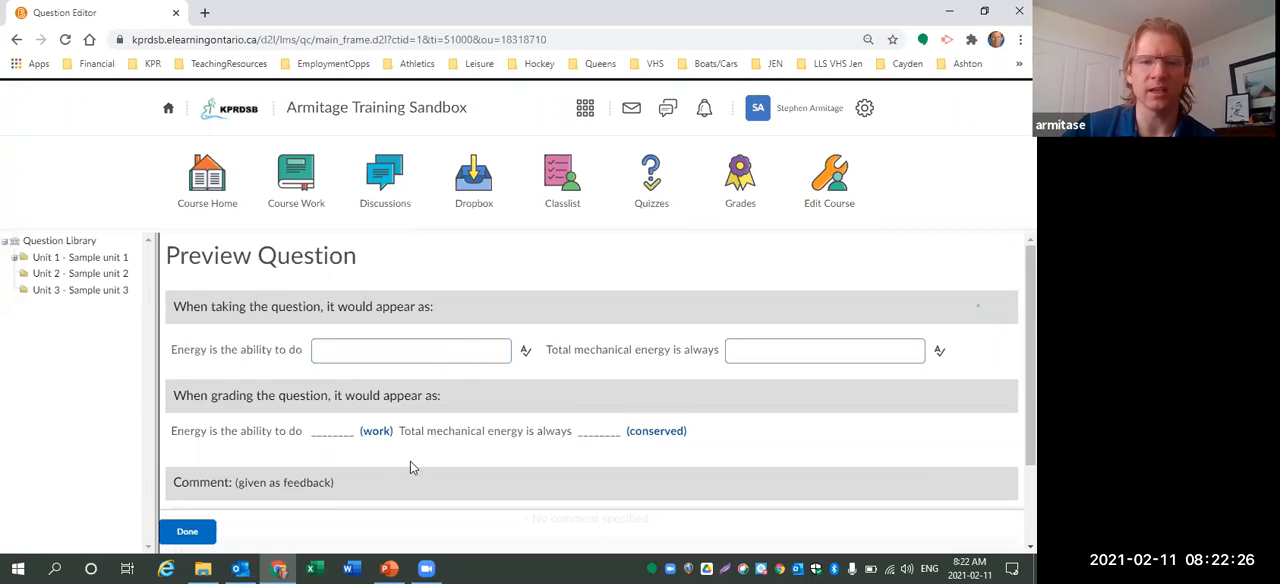
left_click_drag(360, 432, 395, 442)
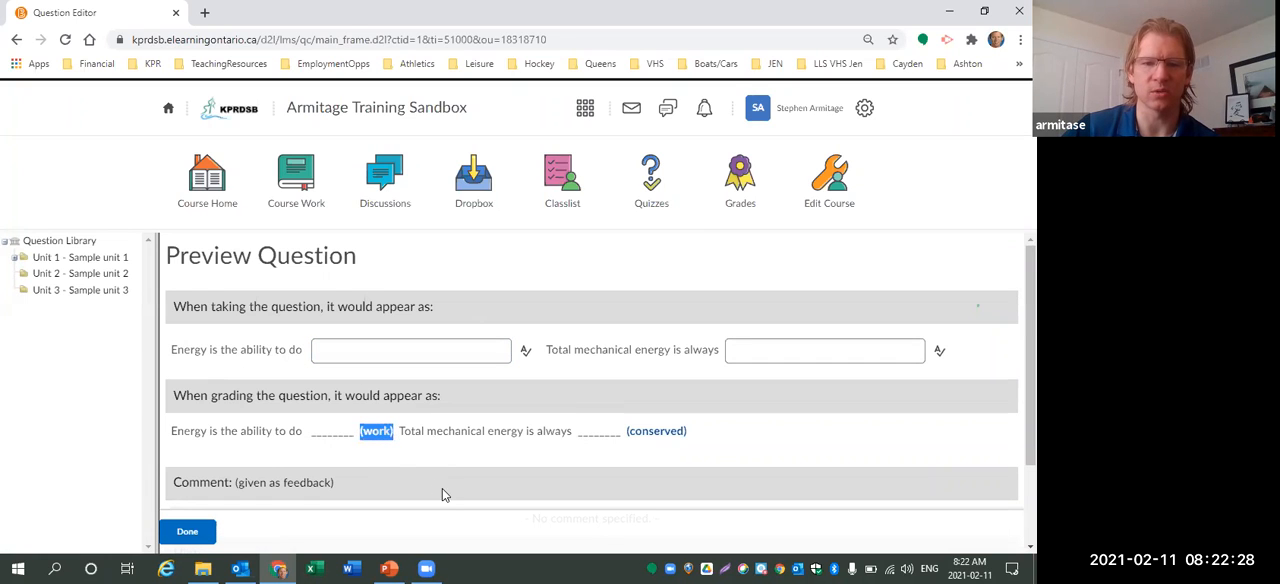
left_click_drag(545, 350, 760, 352)
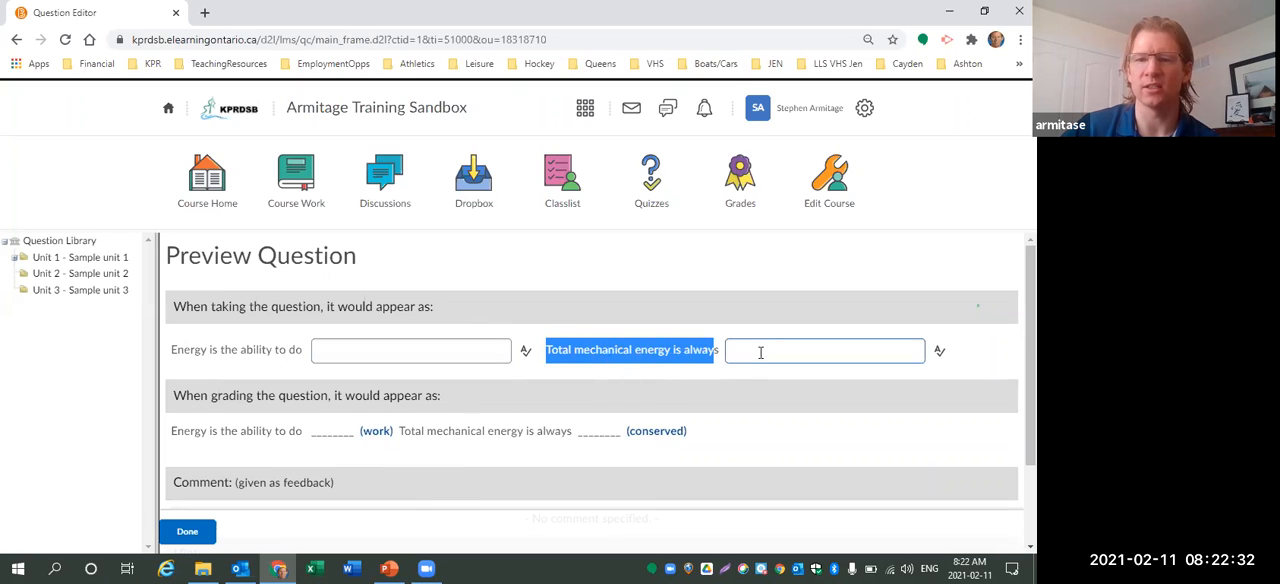
left_click_drag(630, 437, 690, 434)
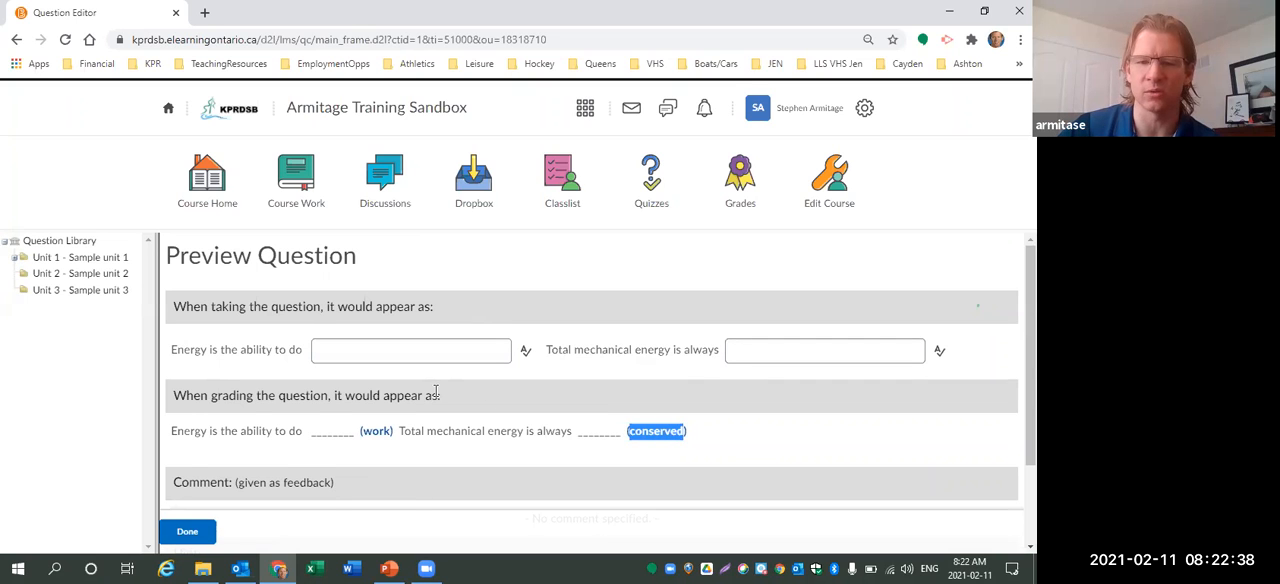
scroll(396, 399, "down", 1)
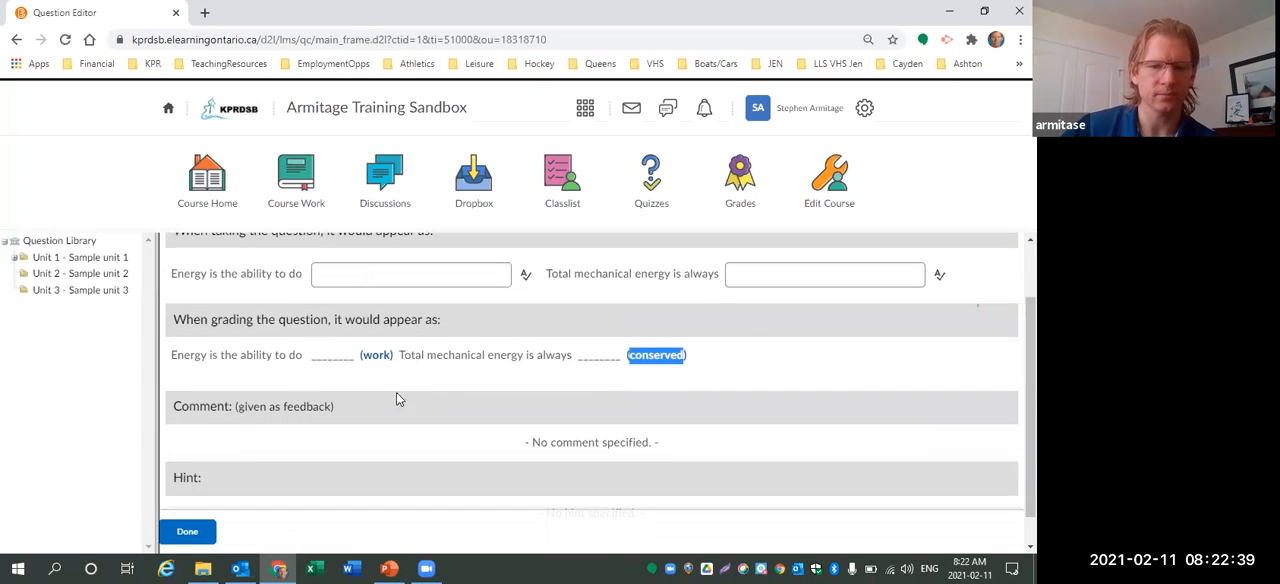
left_click(190, 533)
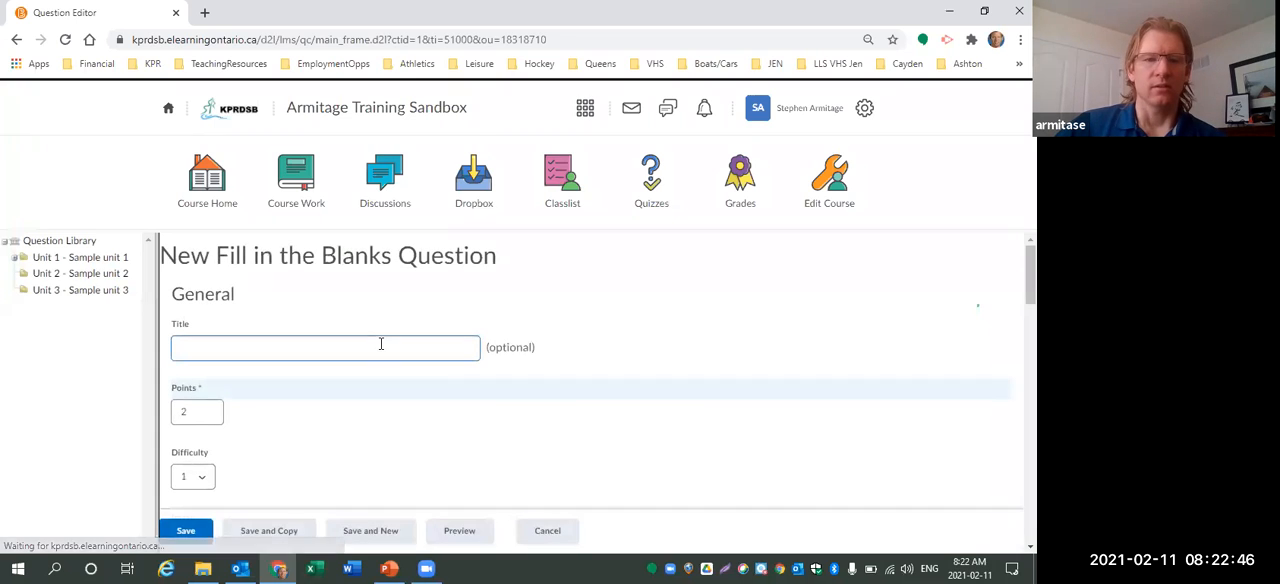
left_click(185, 531)
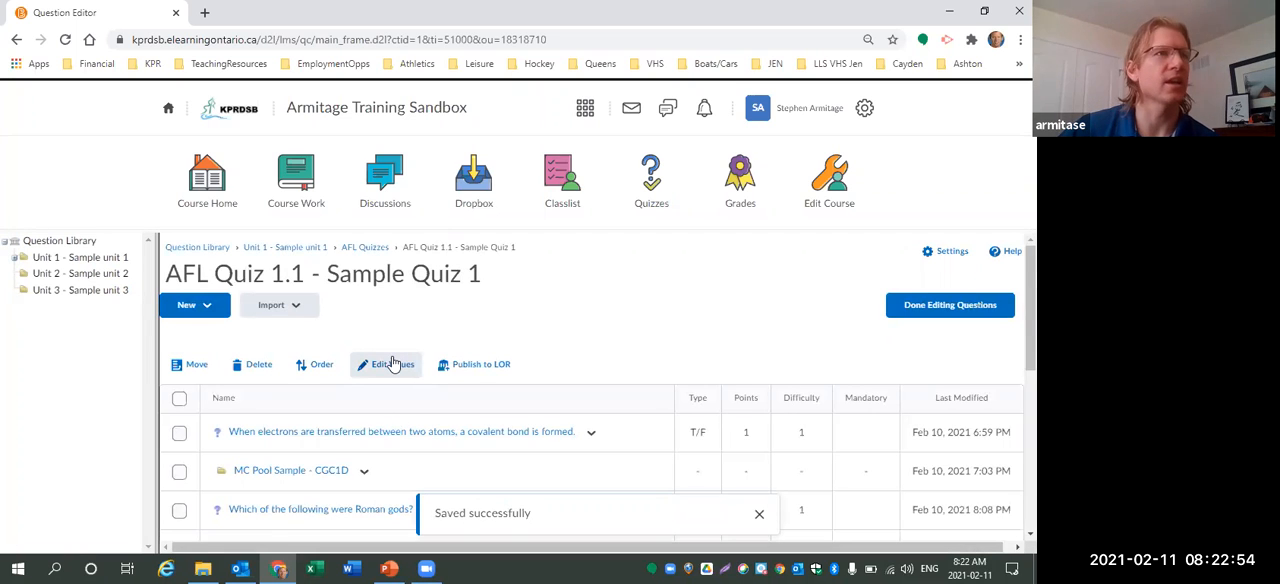
Create a new Matching question in the quiz and set its points to 2.
left_click(210, 312)
scroll(270, 388, "down", 3)
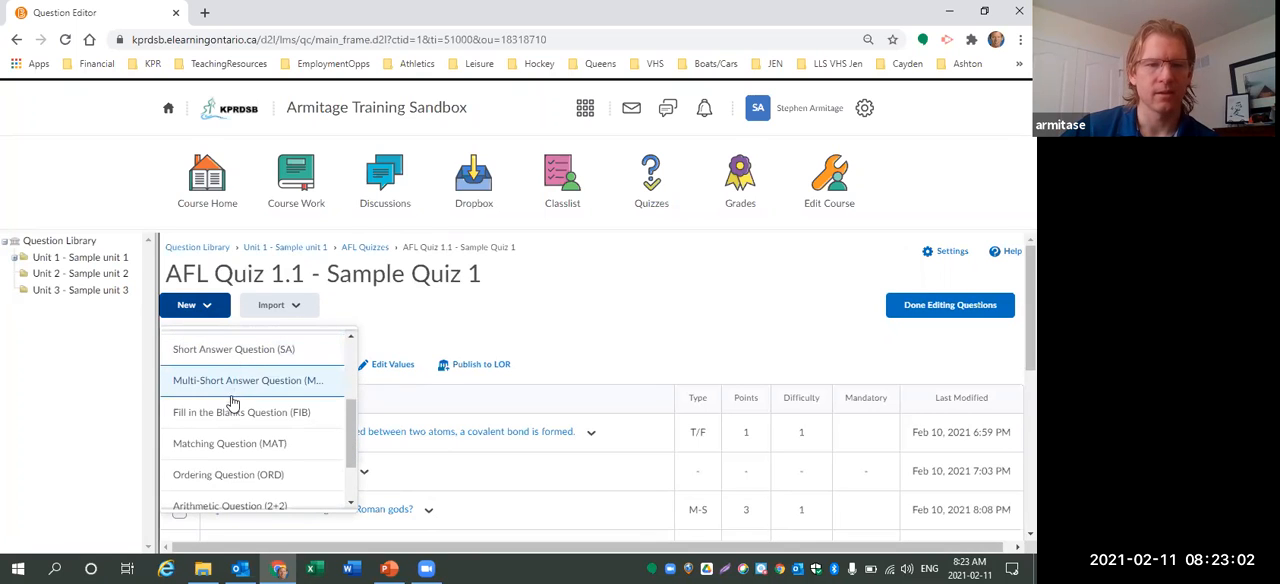
left_click(236, 449)
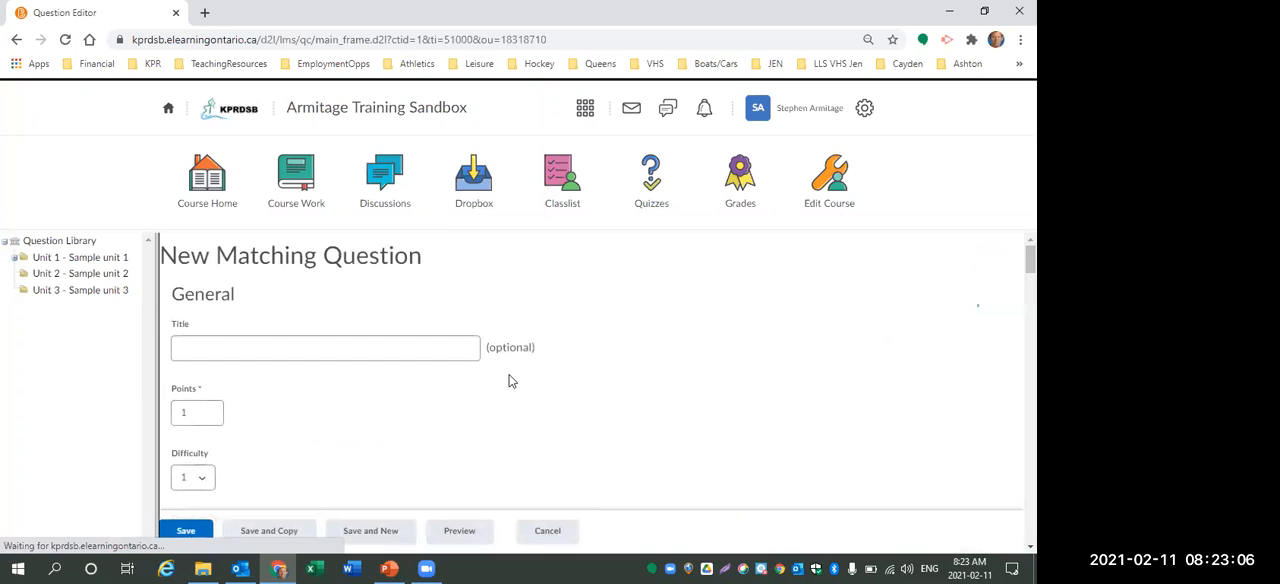
scroll(406, 381, "down", 1)
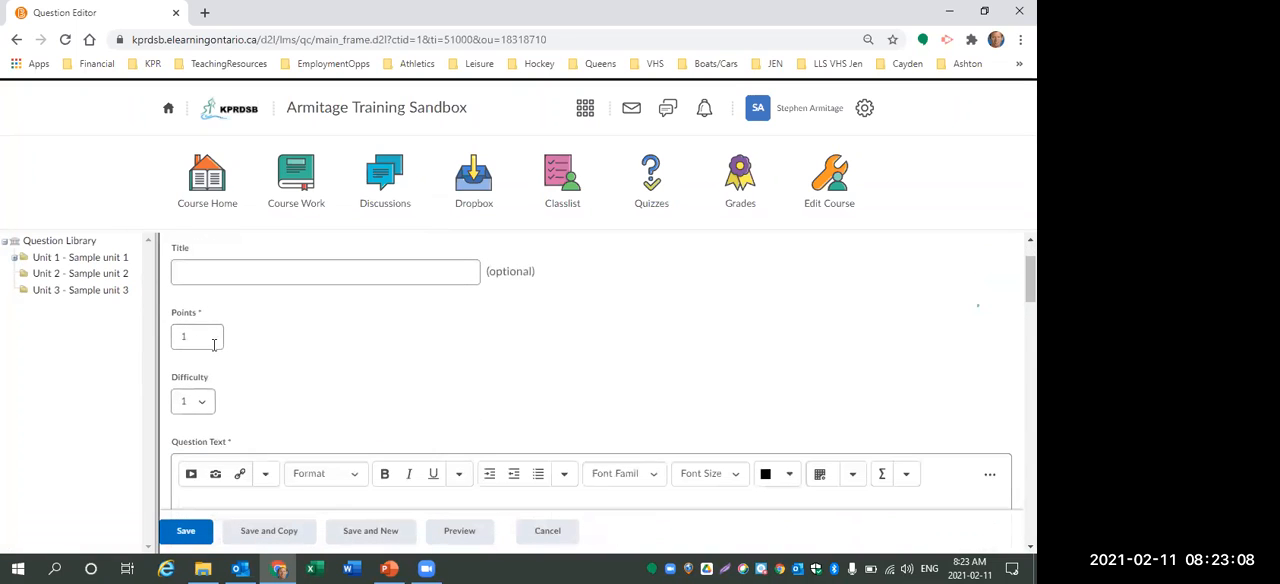
double_click(200, 338)
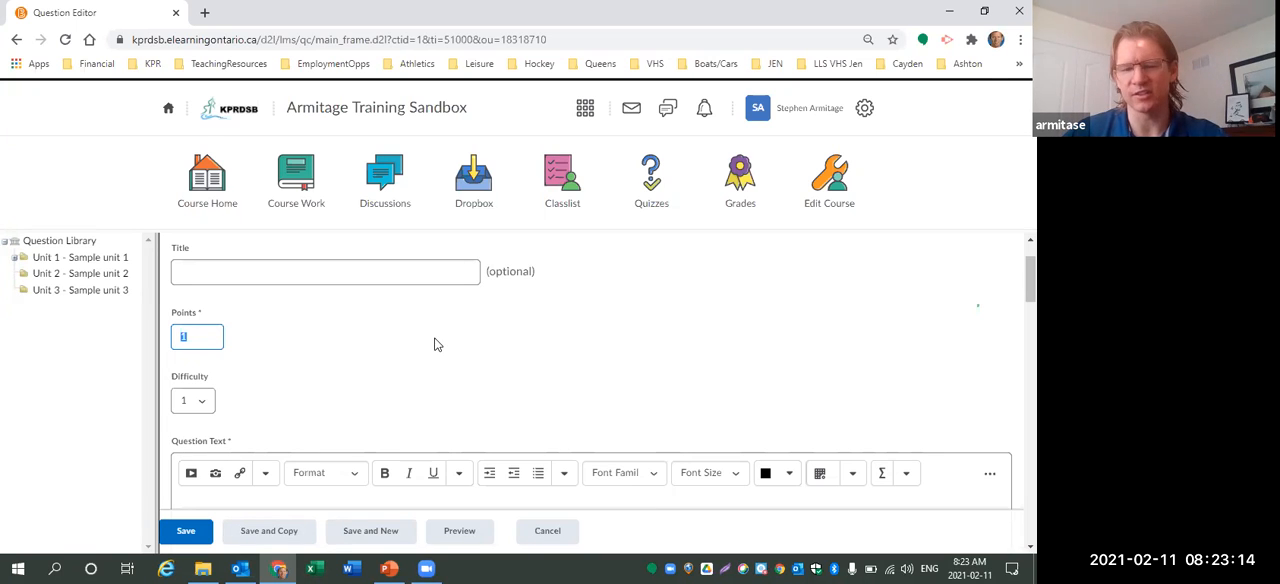
type("2")
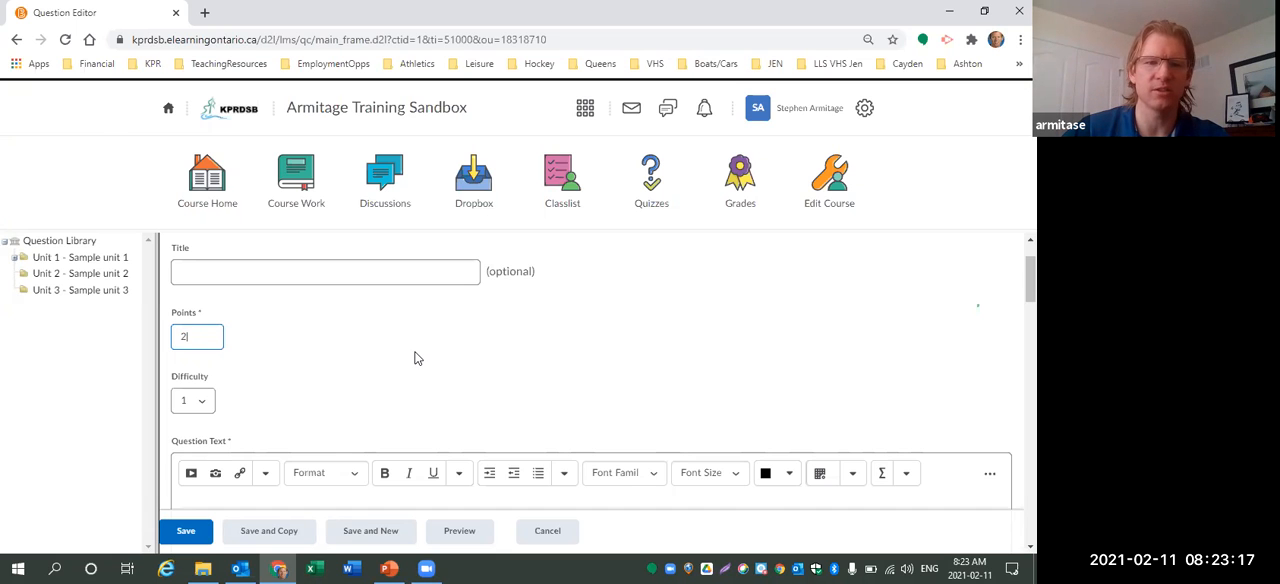
Enter "emulate" as the first choice of the matching question.
scroll(415, 358, "down", 8)
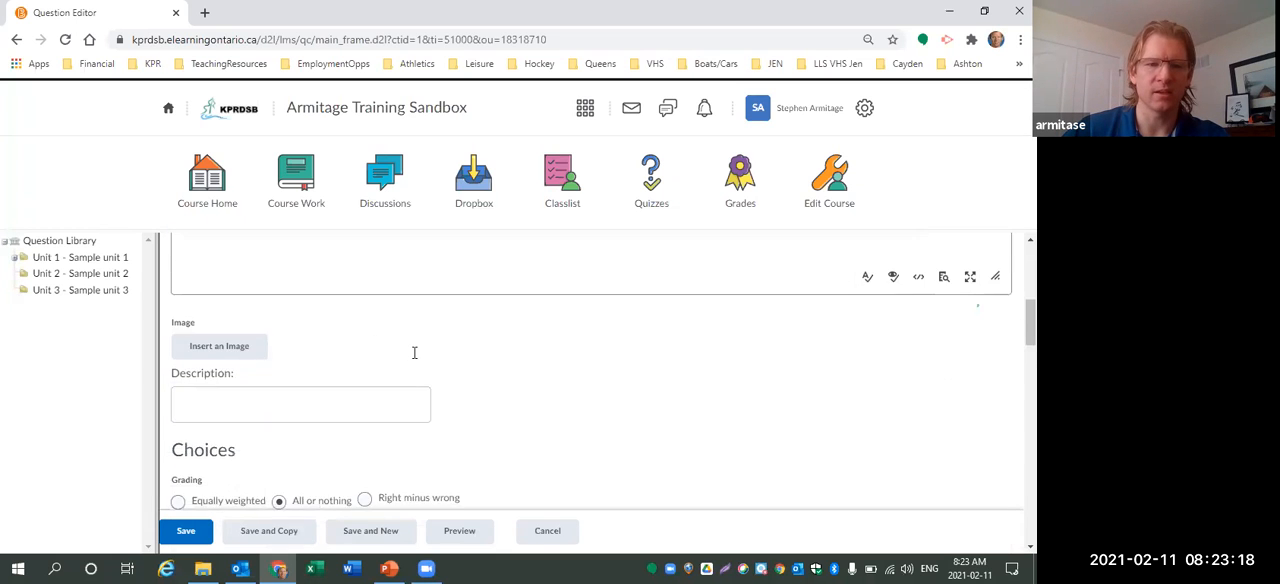
scroll(415, 352, "down", 2)
left_click(340, 371)
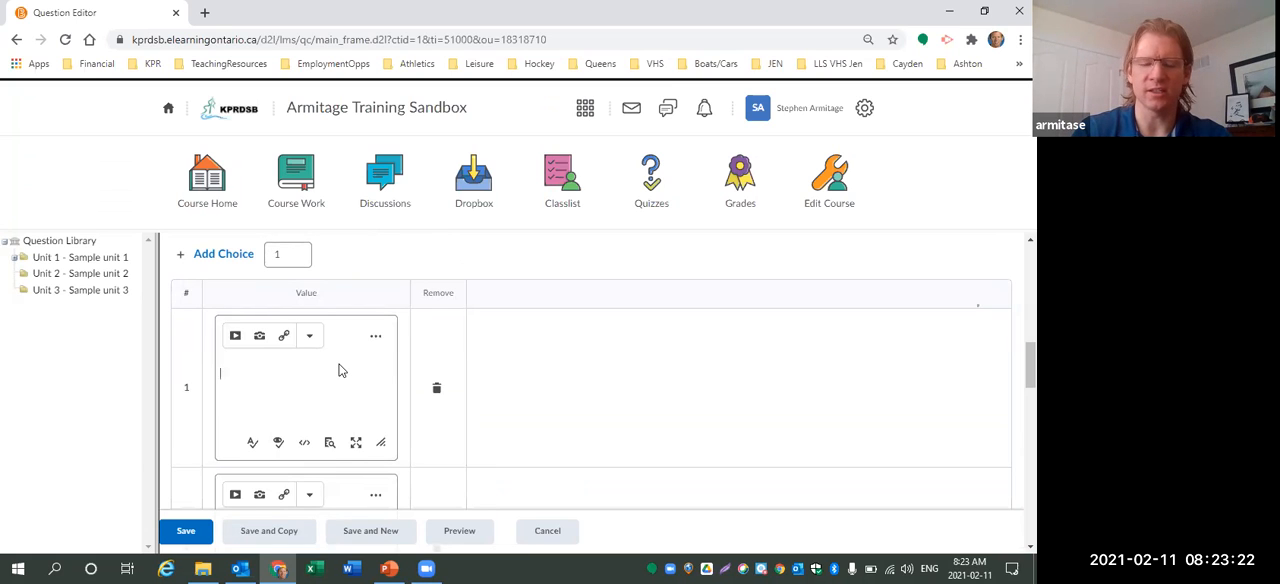
type("emulate")
Enter "match or surpass (a person or achievement), typically by imitation" as the first match.
scroll(338, 371, "down", 5)
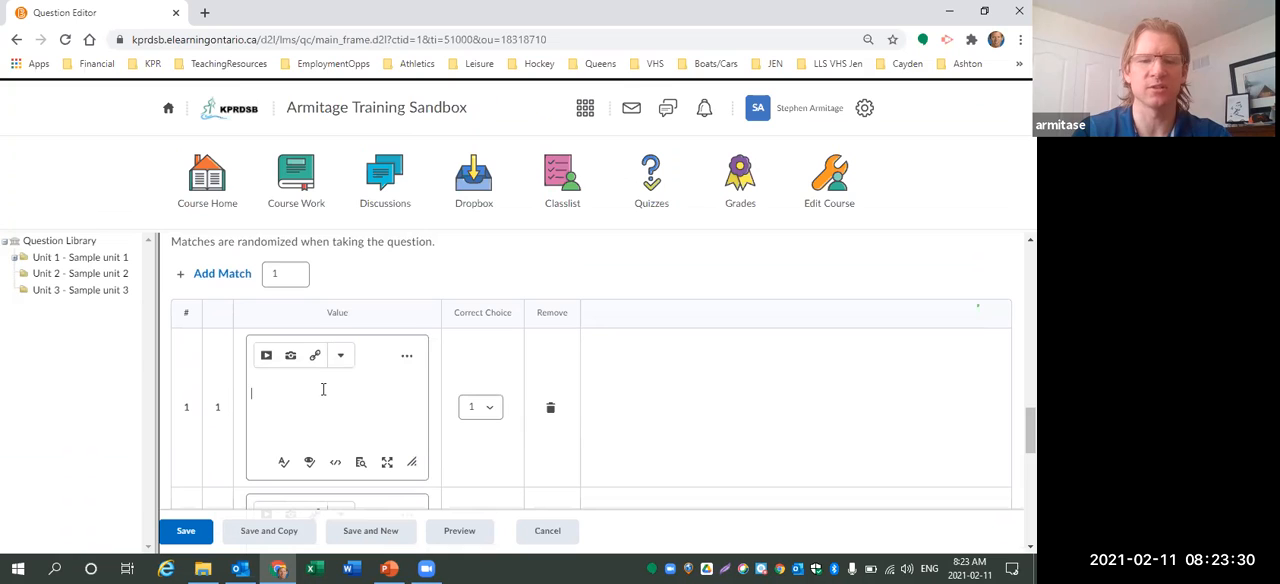
type("match")
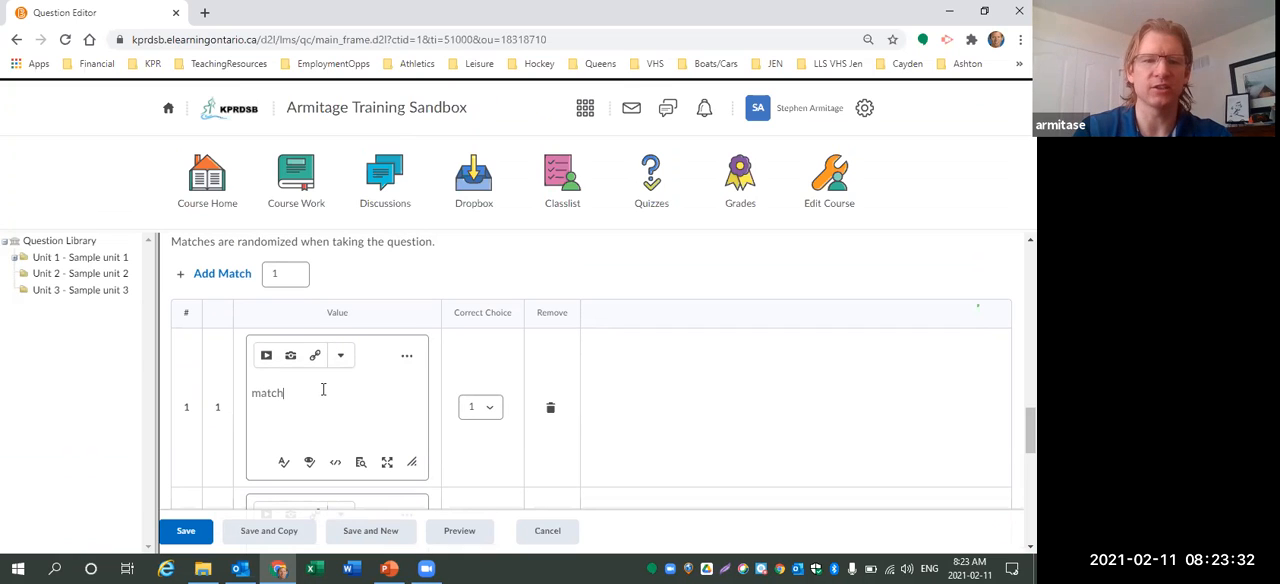
type(" or surpass (a person or achieve")
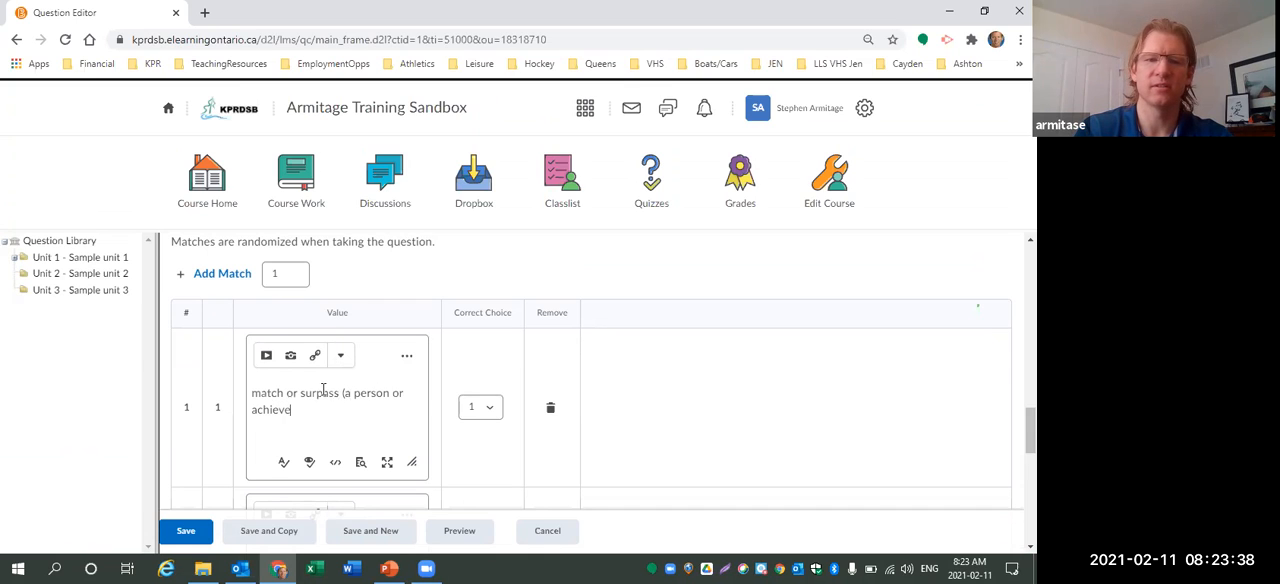
type("ment), typically by imitation")
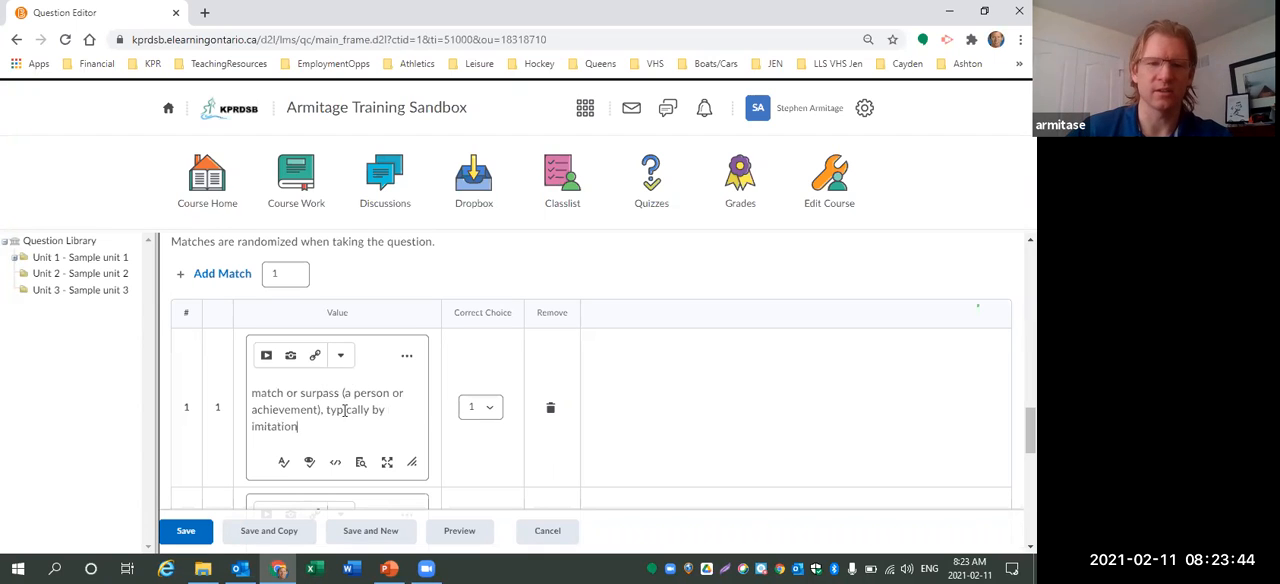
Enter "precarious" as the second choice.
scroll(357, 400, "down", 5)
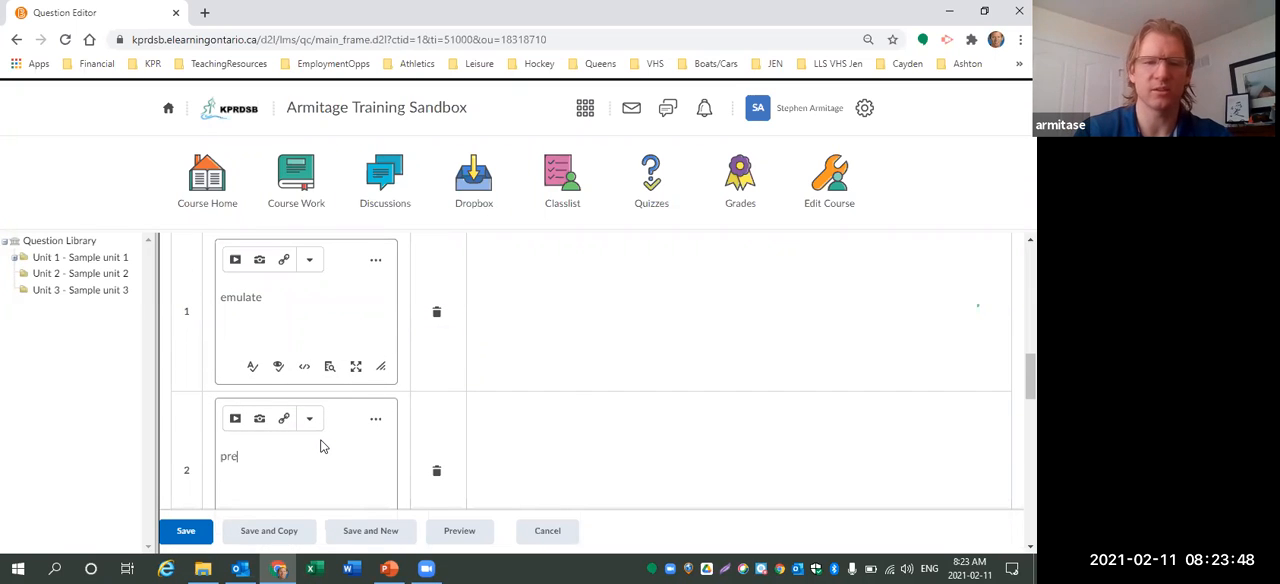
left_click(324, 447)
type("precarious")
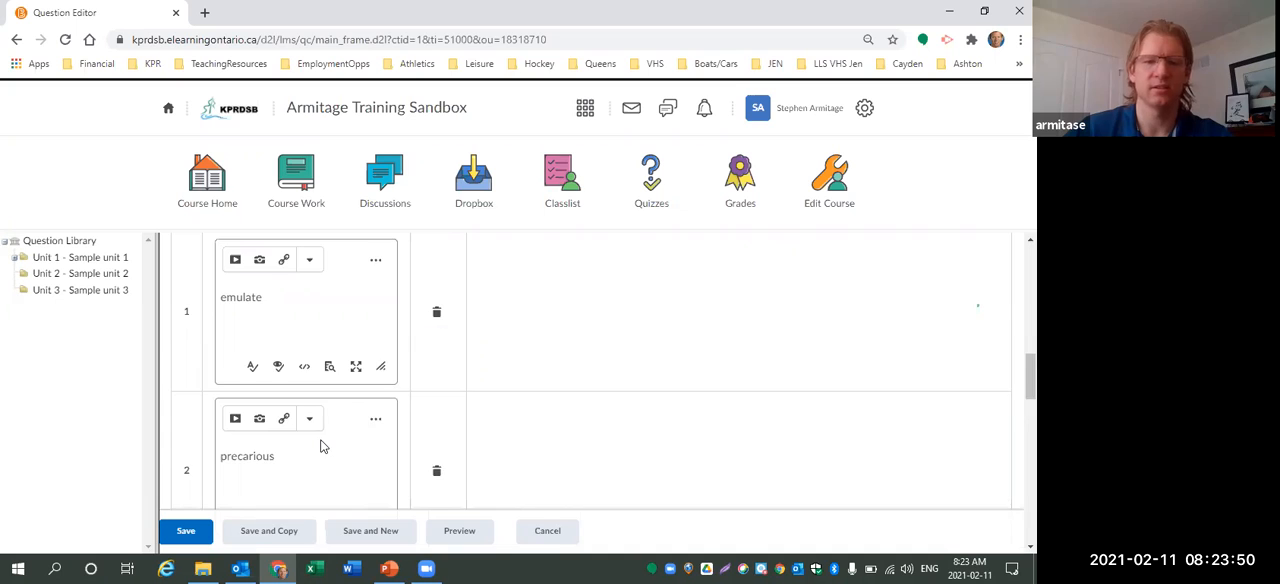
Enter "not securely held or in position." as the second match.
scroll(319, 445, "down", 4)
scroll(324, 404, "down", 1)
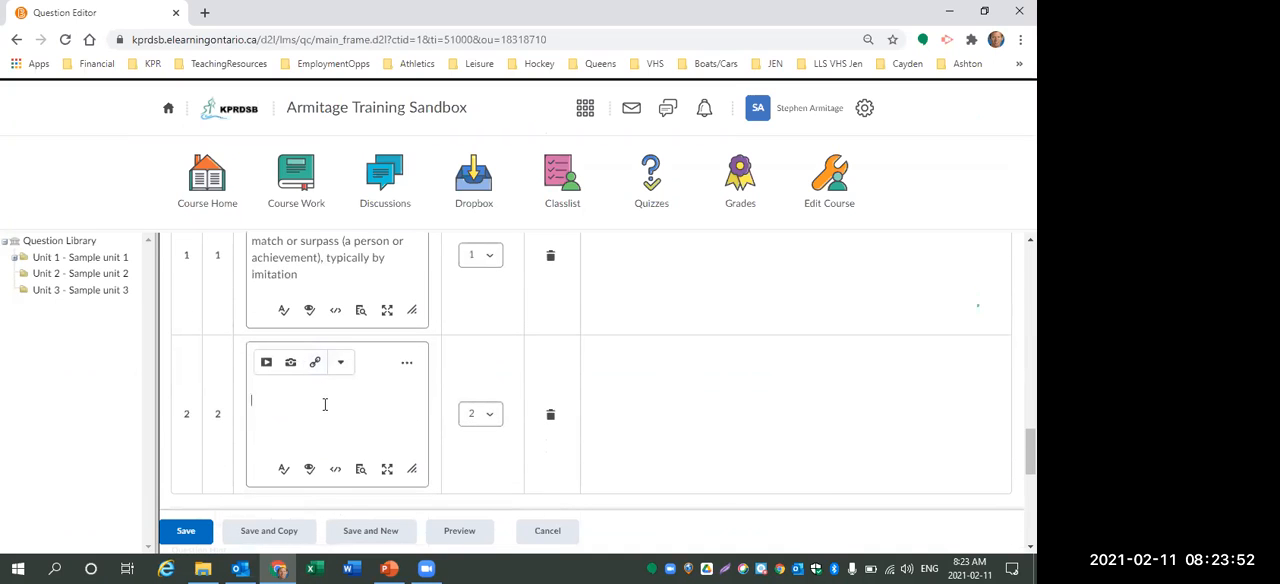
left_click(324, 404)
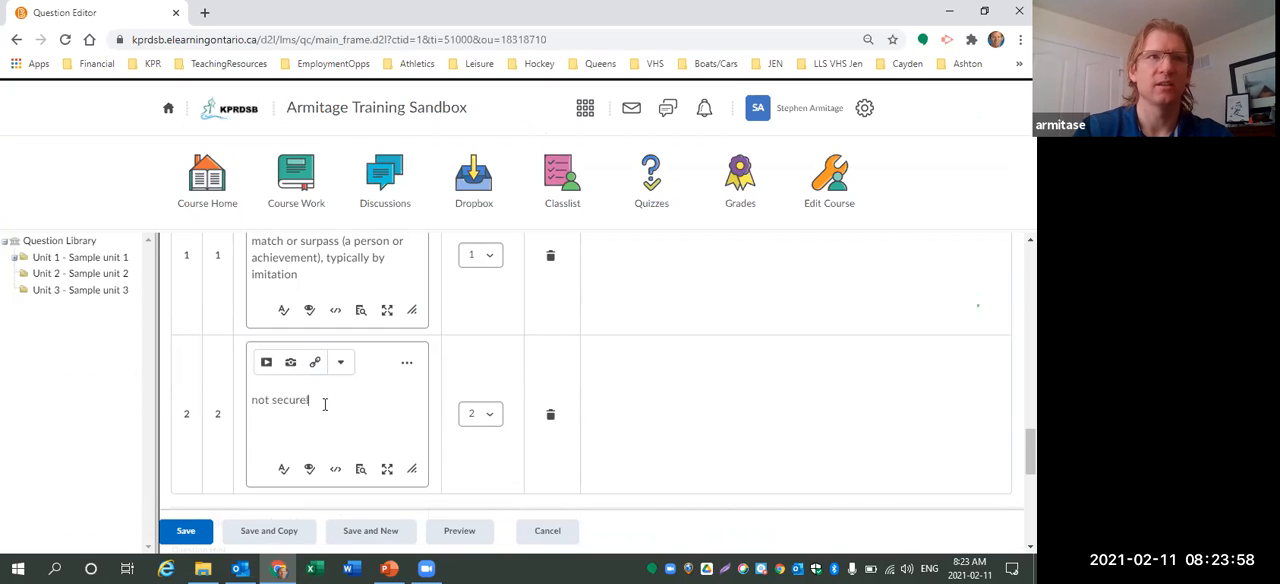
type("not securely help o")
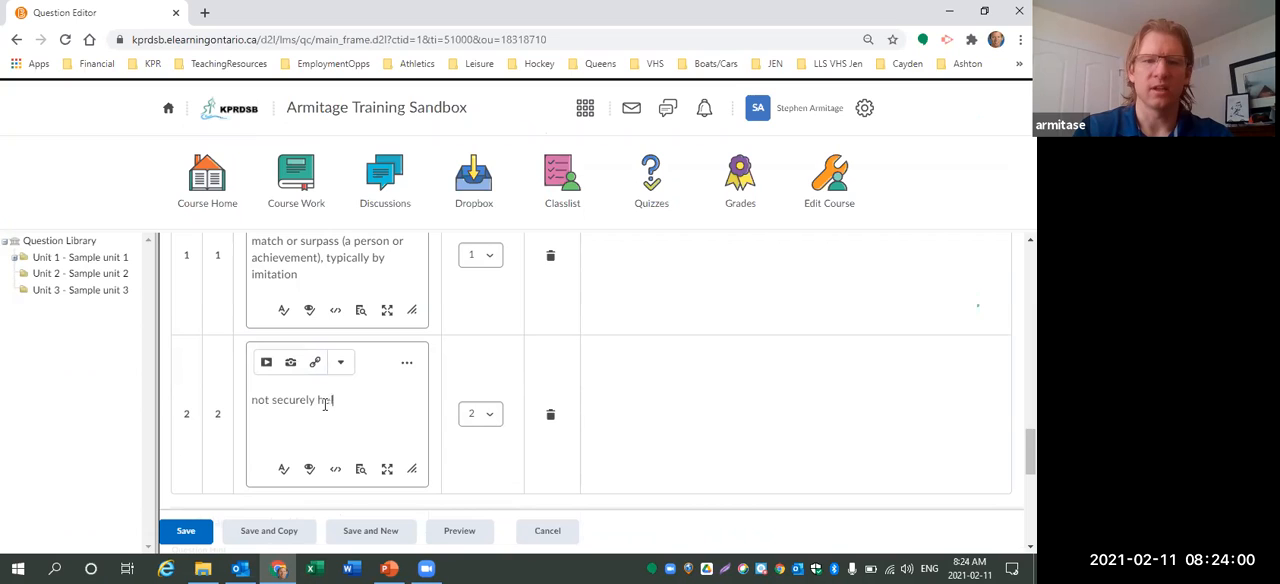
type("r in position.")
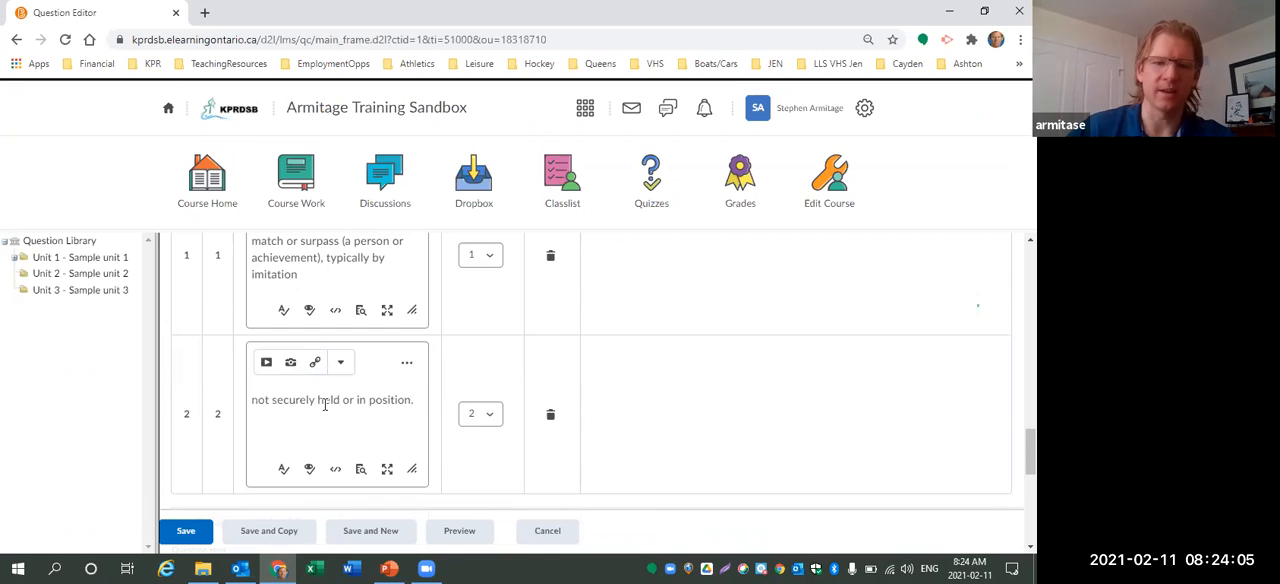
Enter the question text "Match each of the terms with their correct definition.".
scroll(324, 404, "down", 5)
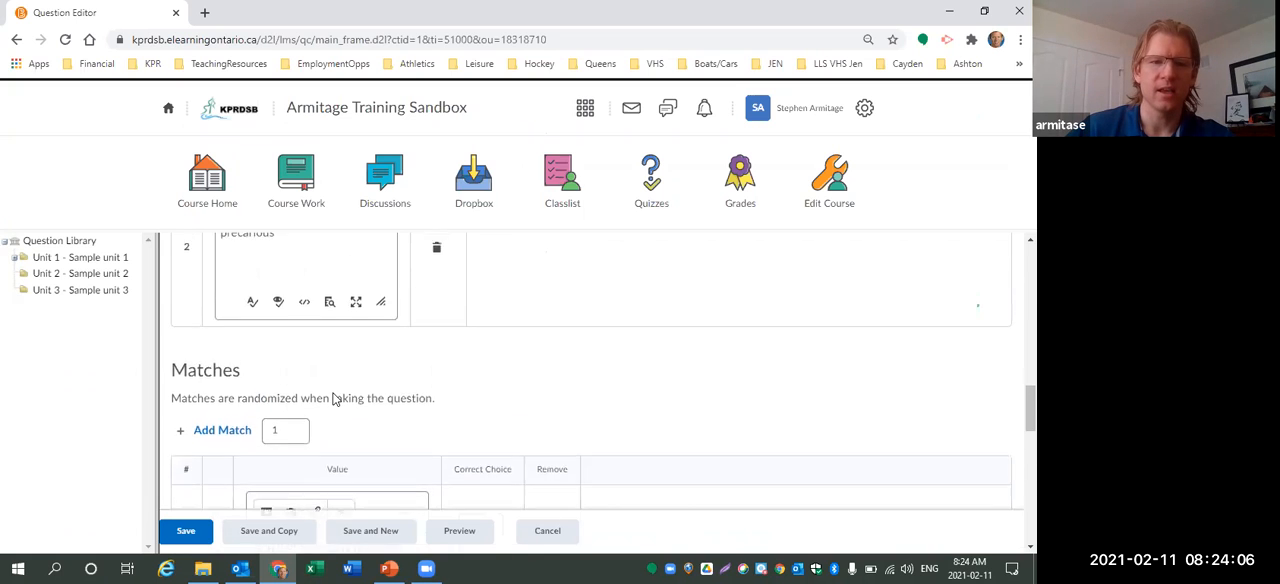
scroll(335, 399, "up", 10)
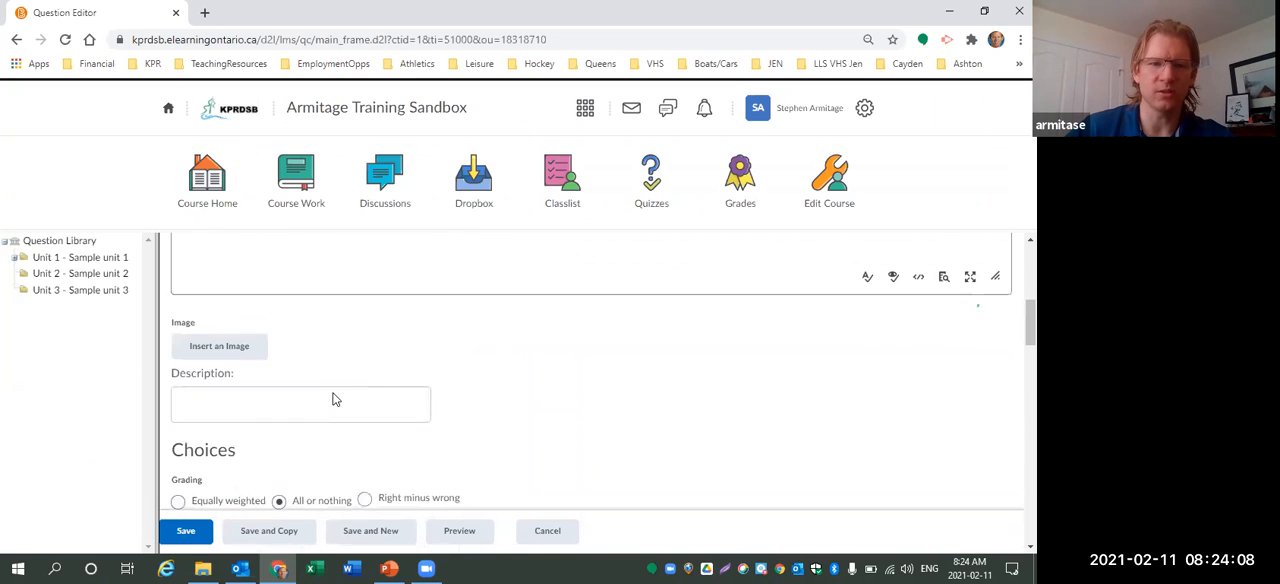
left_click(282, 321)
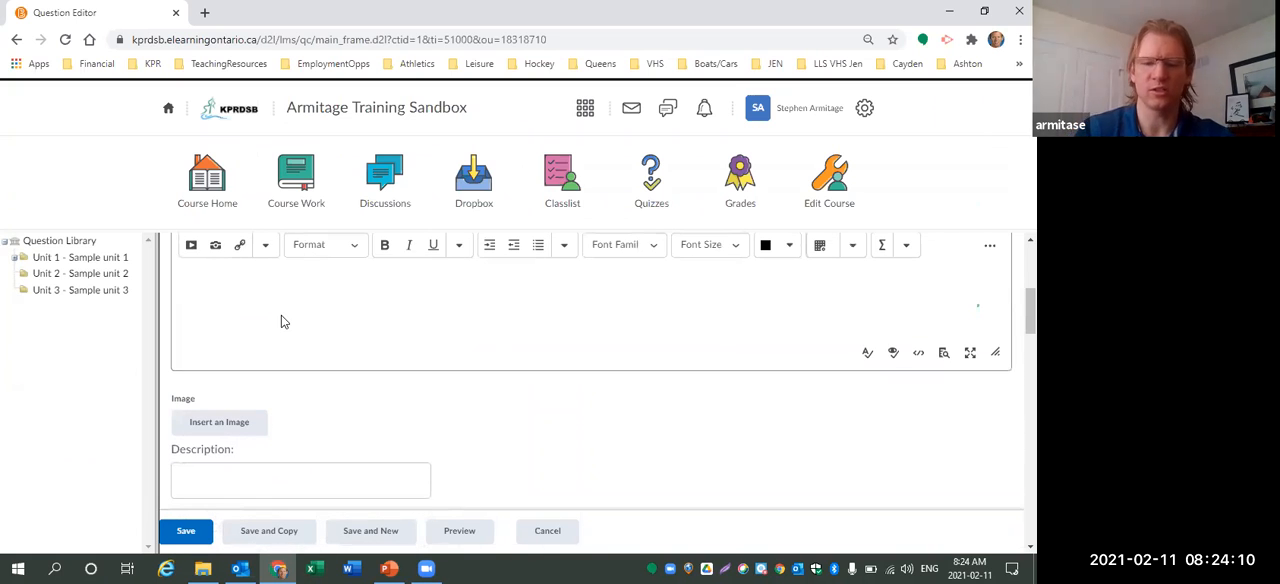
type("Match each of the terms")
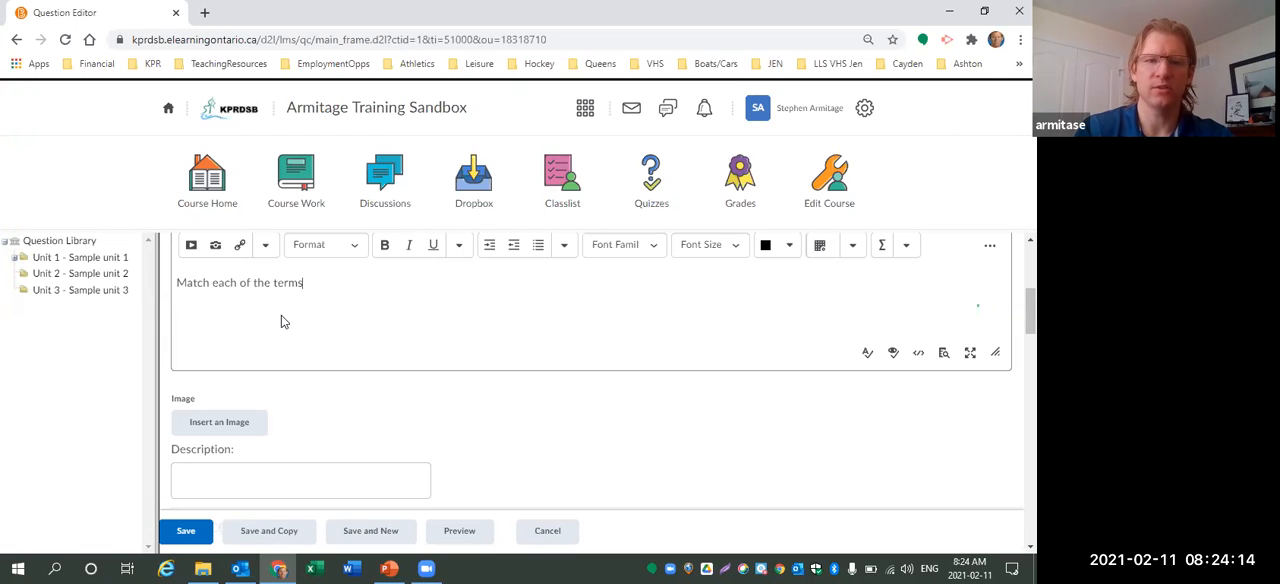
type(" with their cor")
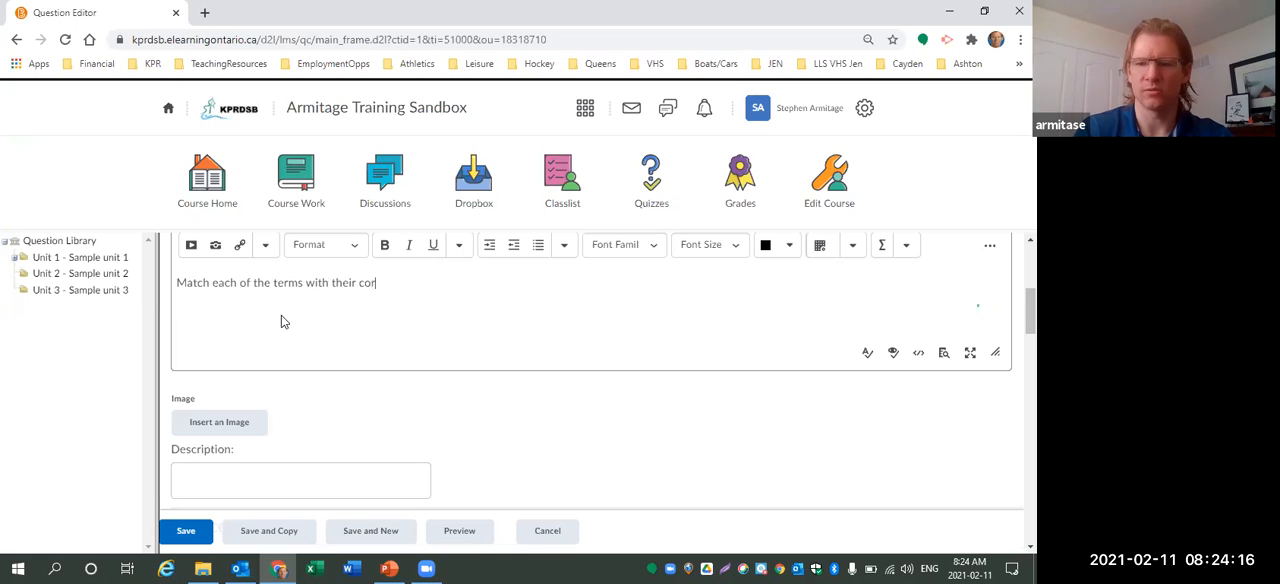
type("rect definition.")
scroll(361, 353, "down", 1)
scroll(361, 353, "down", 10)
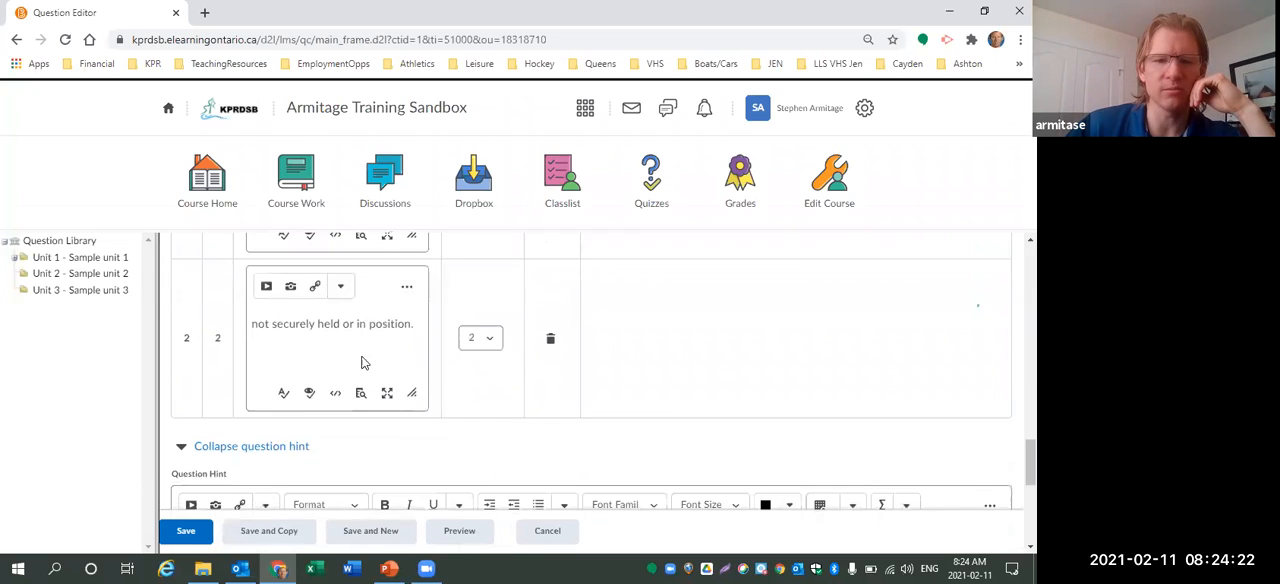
Preview the matching question, selecting 1 and 2 in its answer lists, then close the preview and save the question.
scroll(363, 363, "down", 5)
left_click(459, 530)
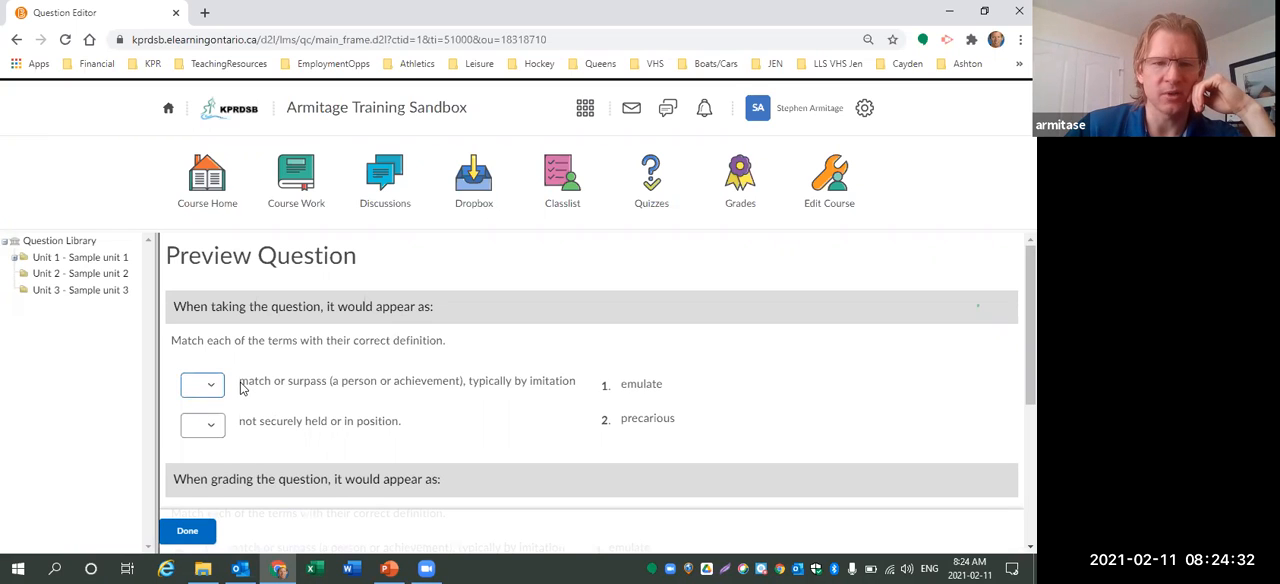
left_click(208, 388)
left_click(204, 416)
left_click(208, 426)
left_click(204, 470)
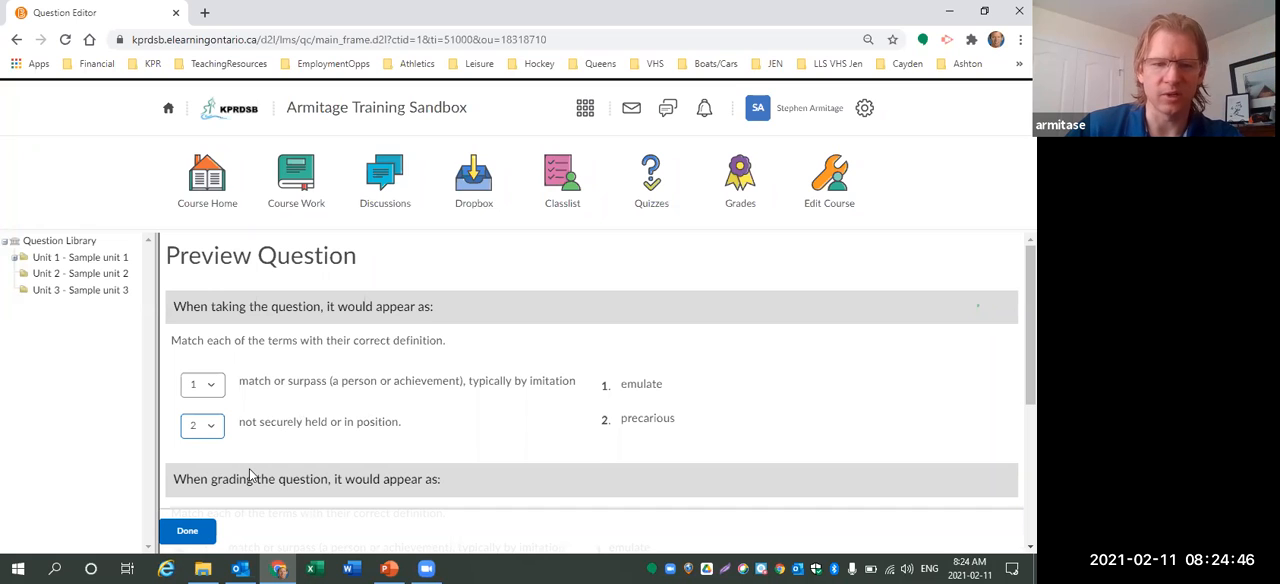
left_click(194, 531)
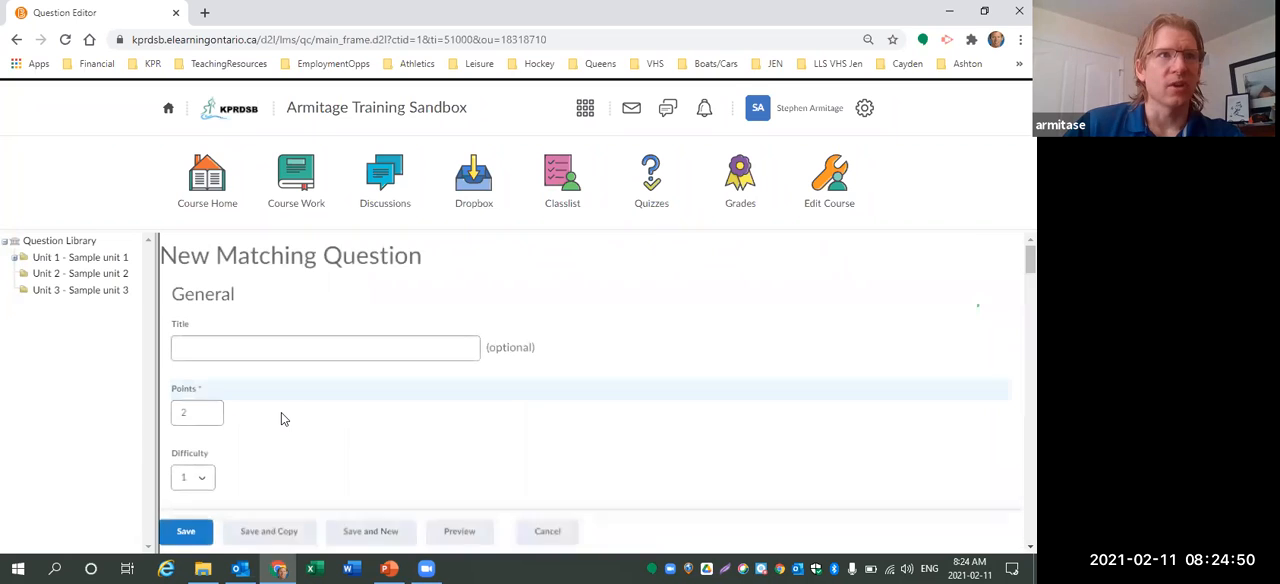
scroll(240, 470, "down", 1)
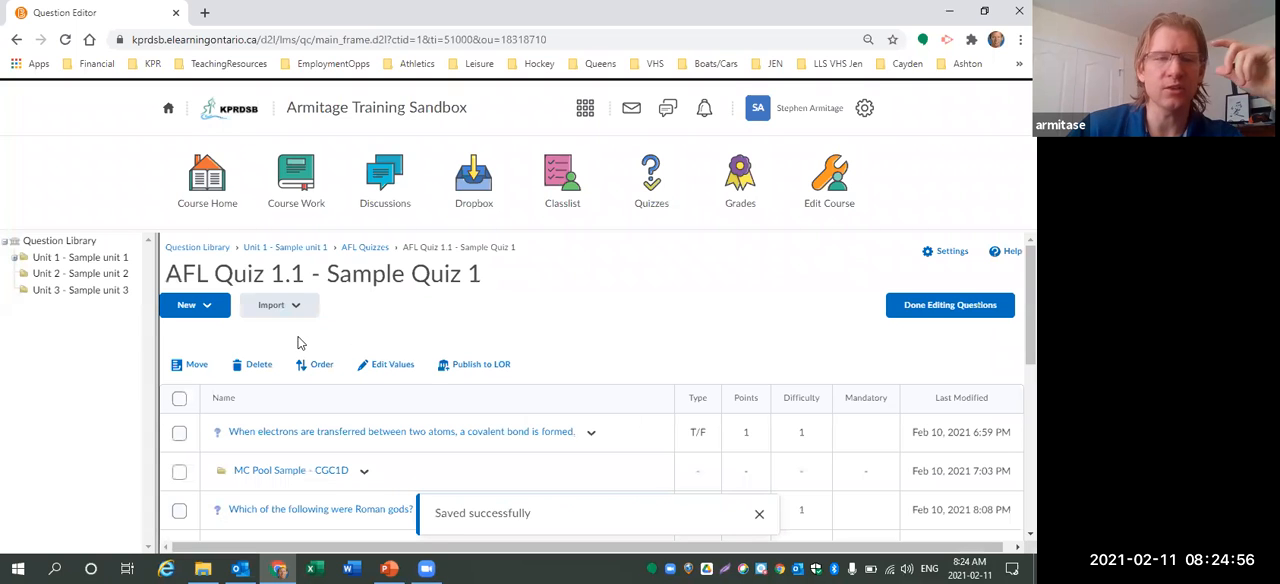
Create a new Arithmetic question and begin its question text with "Julie has the following expenses:".
left_click(203, 305)
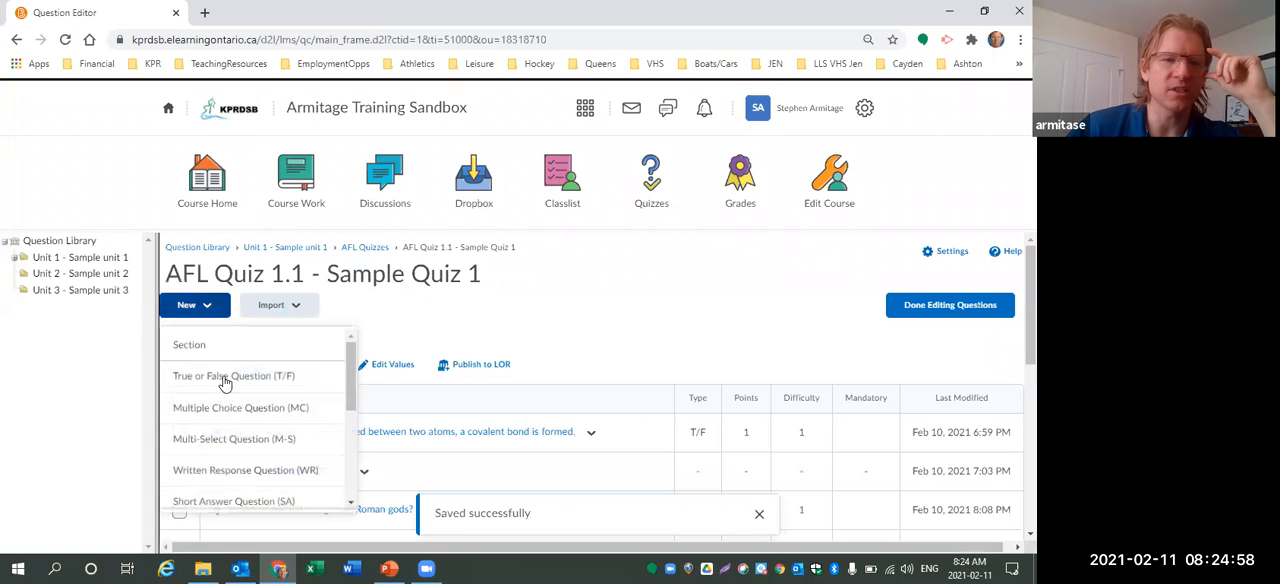
scroll(225, 383, "down", 5)
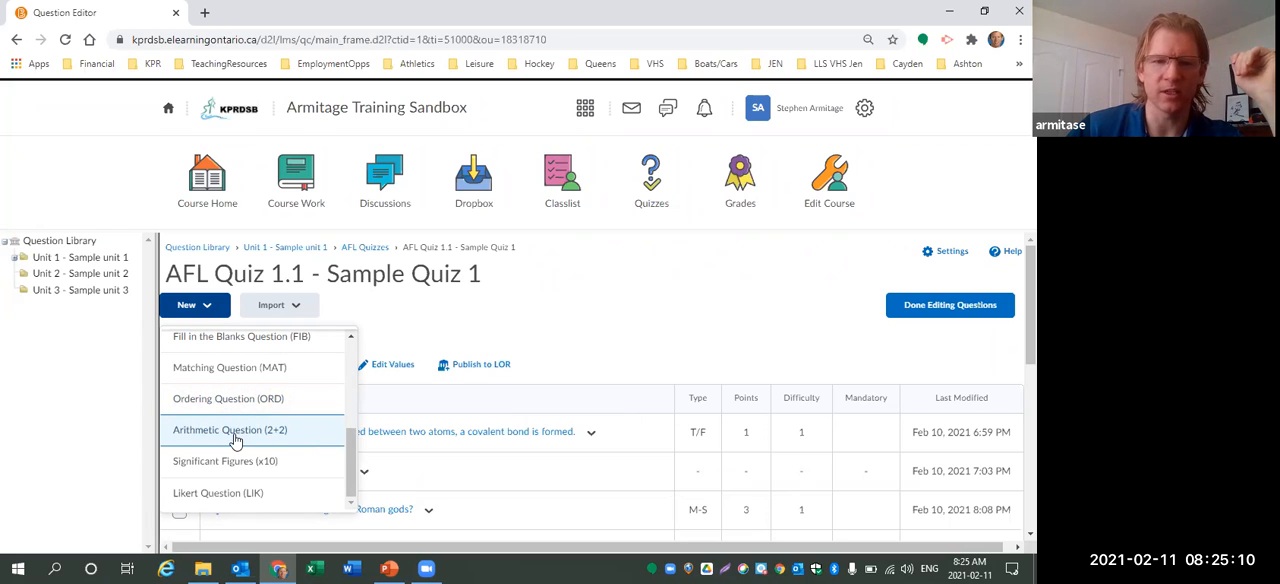
left_click(235, 432)
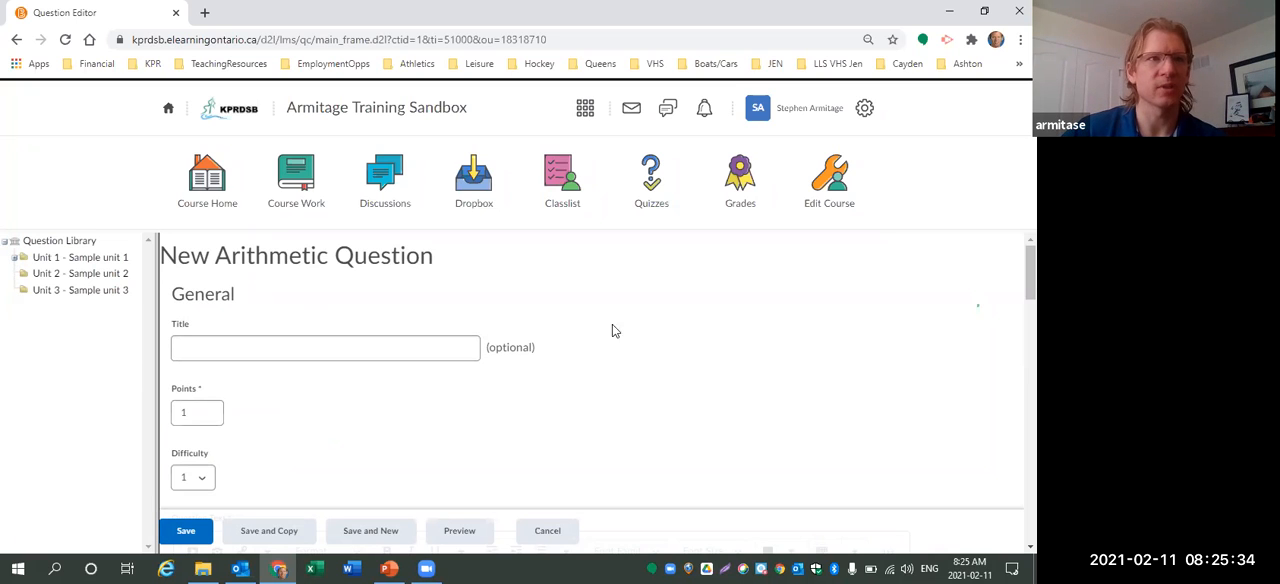
scroll(583, 348, "down", 1)
scroll(583, 348, "down", 2)
left_click(500, 378)
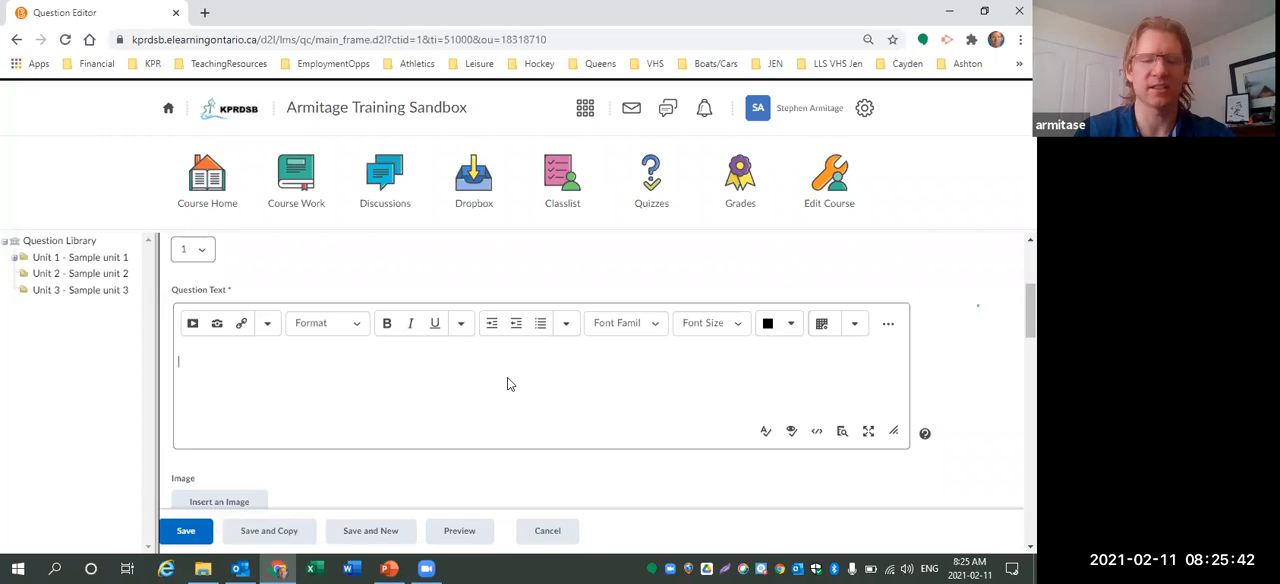
type("Julie has the following expenses: ")
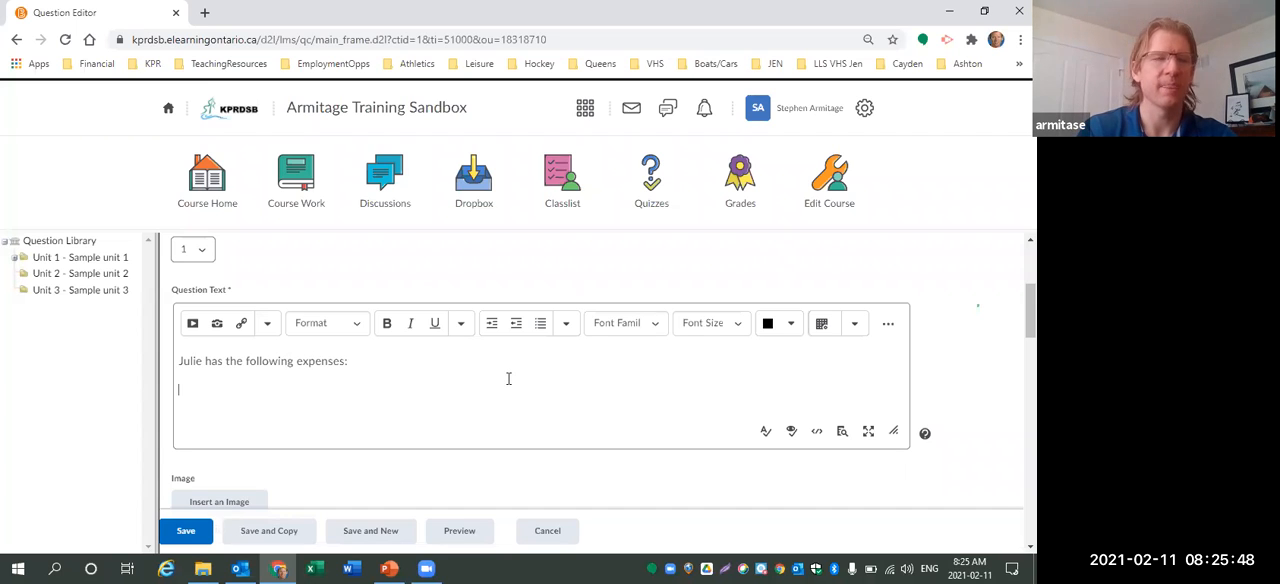
type("Rent:")
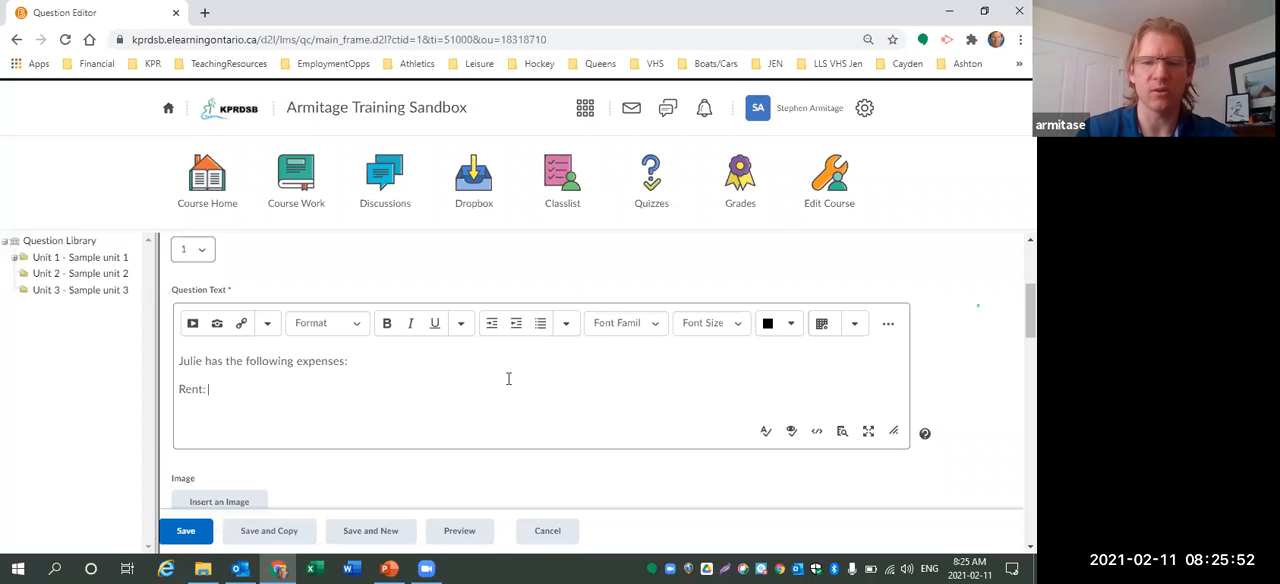
type(" $")
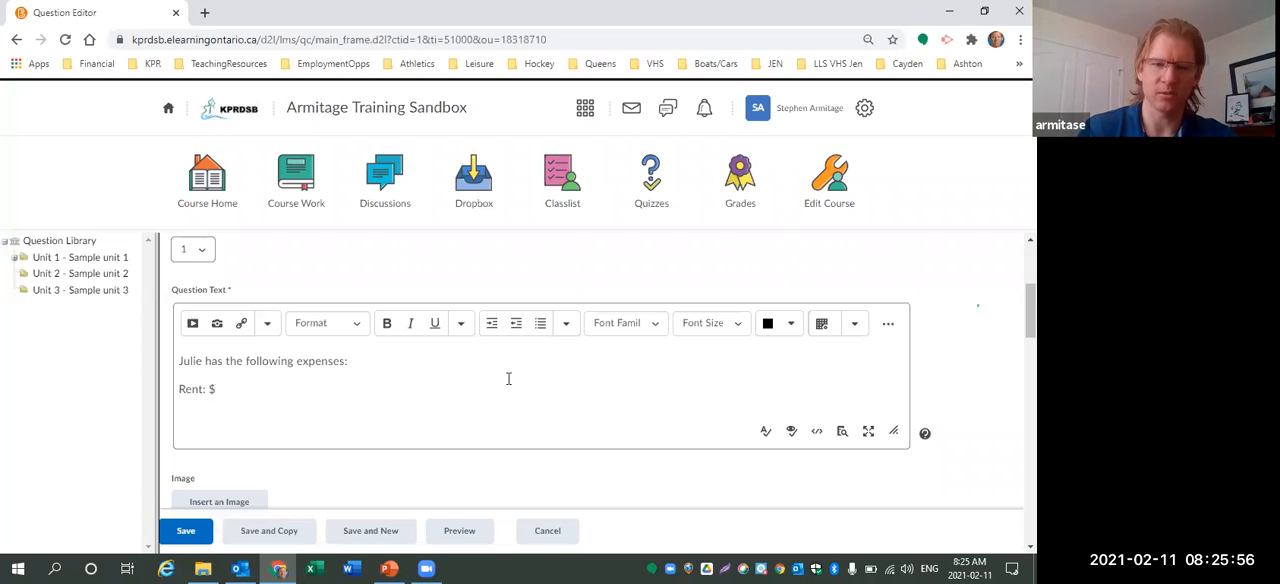
type("{a}")
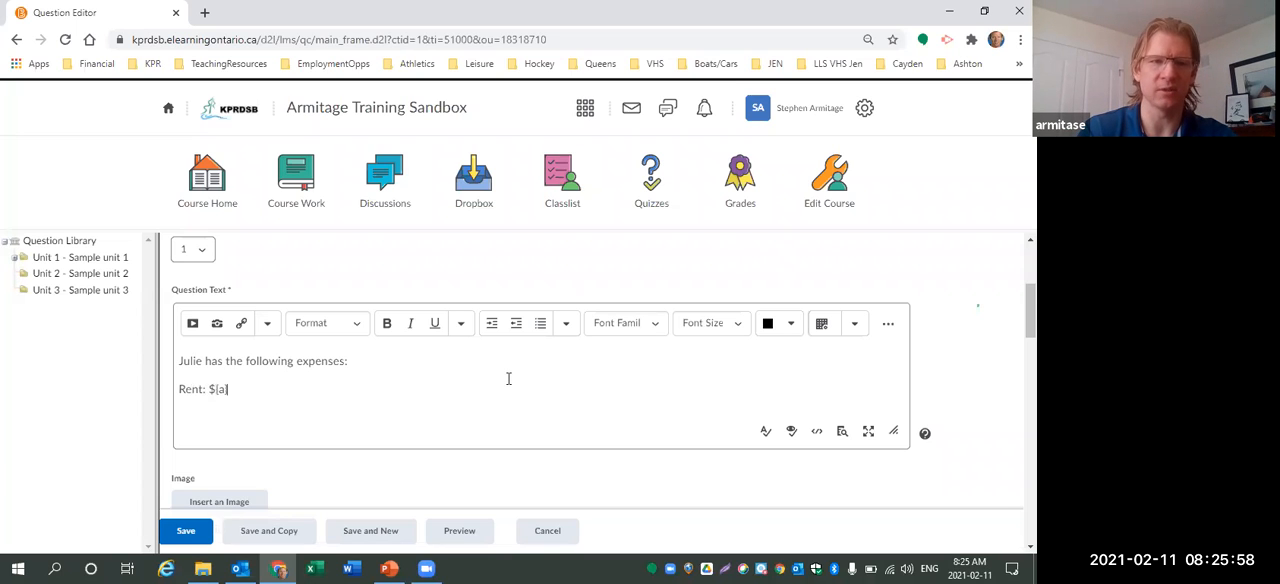
type(" per month")
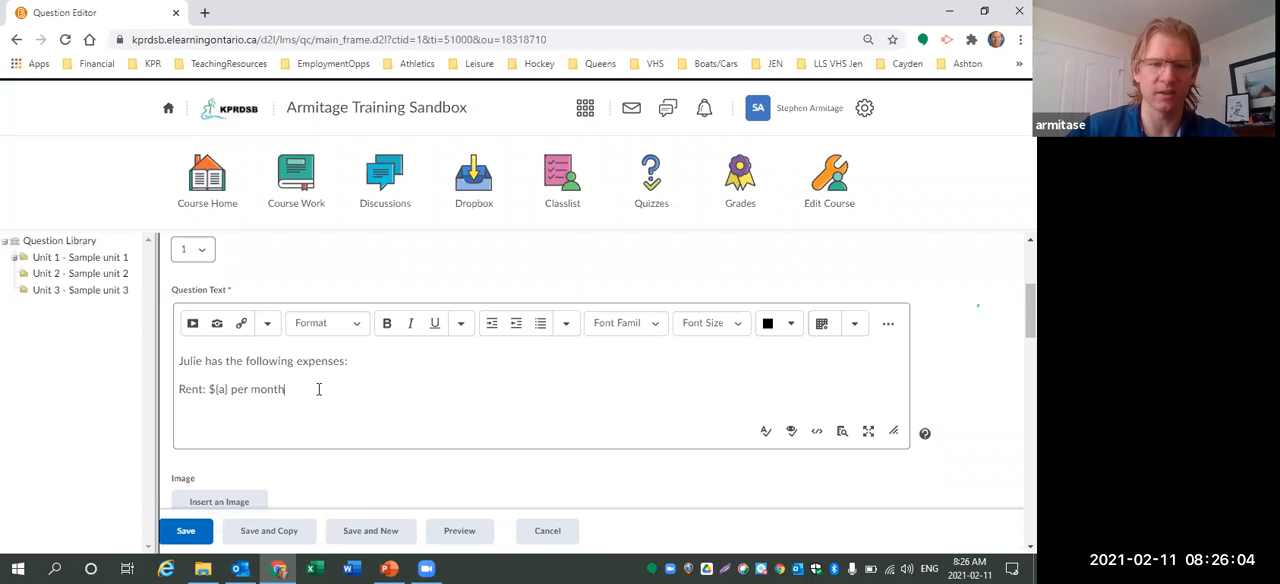
Name the first variable a and set its minimum to 600.
scroll(317, 389, "down", 5)
scroll(317, 389, "down", 8)
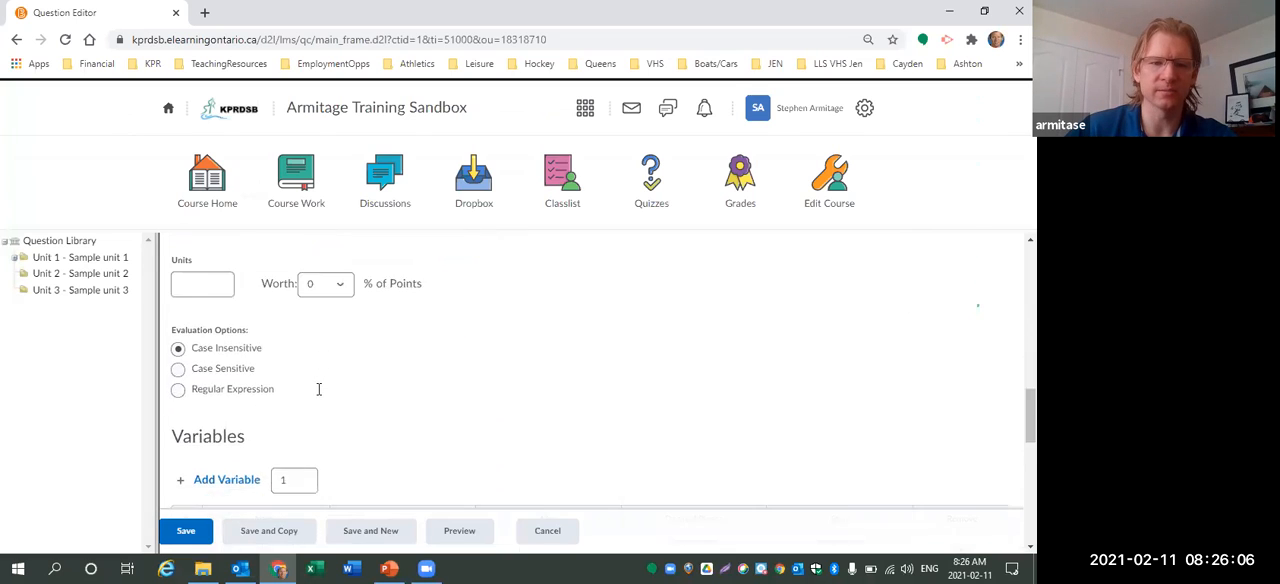
left_click(236, 348)
type("a")
left_click(395, 339)
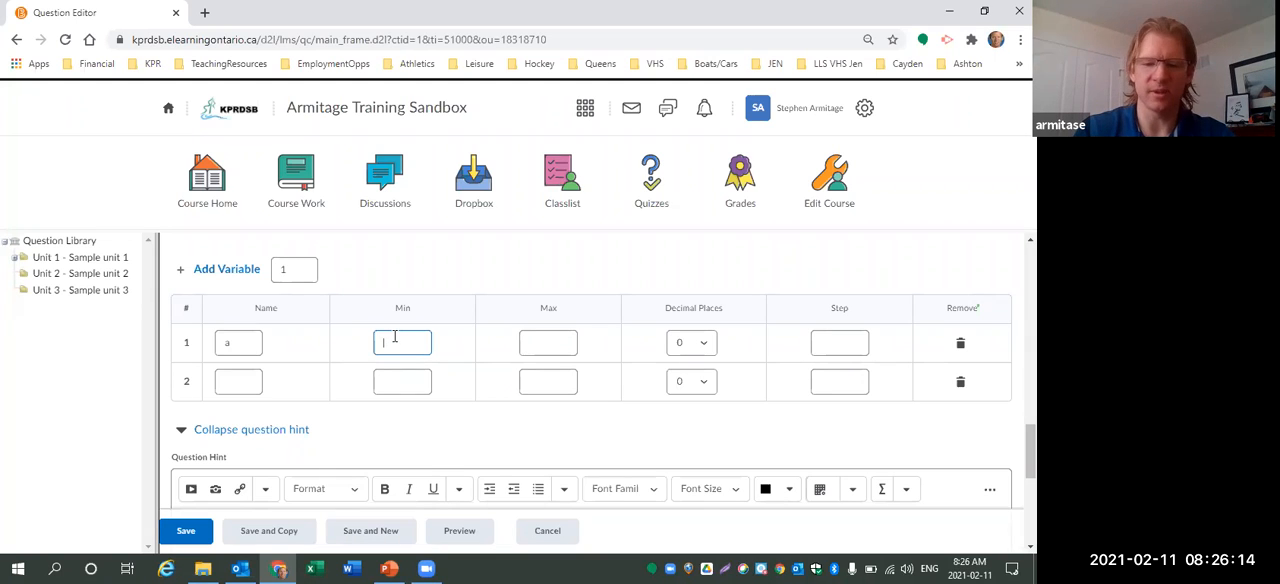
type("600")
Set variable a's maximum to 1500, its decimal places to 0 and its step to 100.
left_click(529, 342)
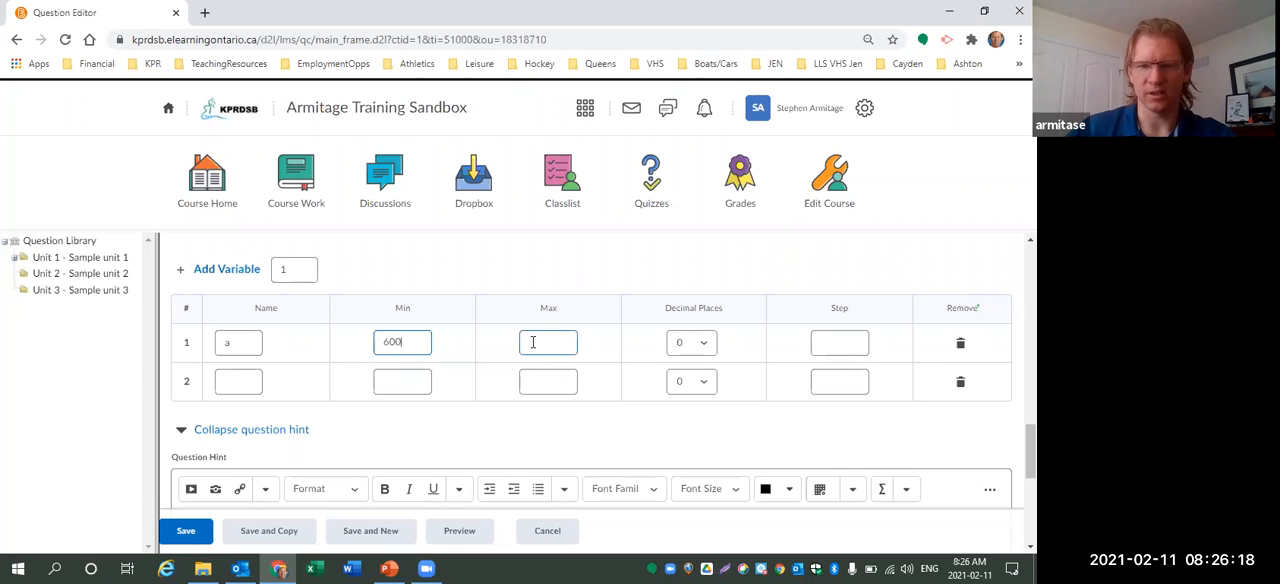
type("1500")
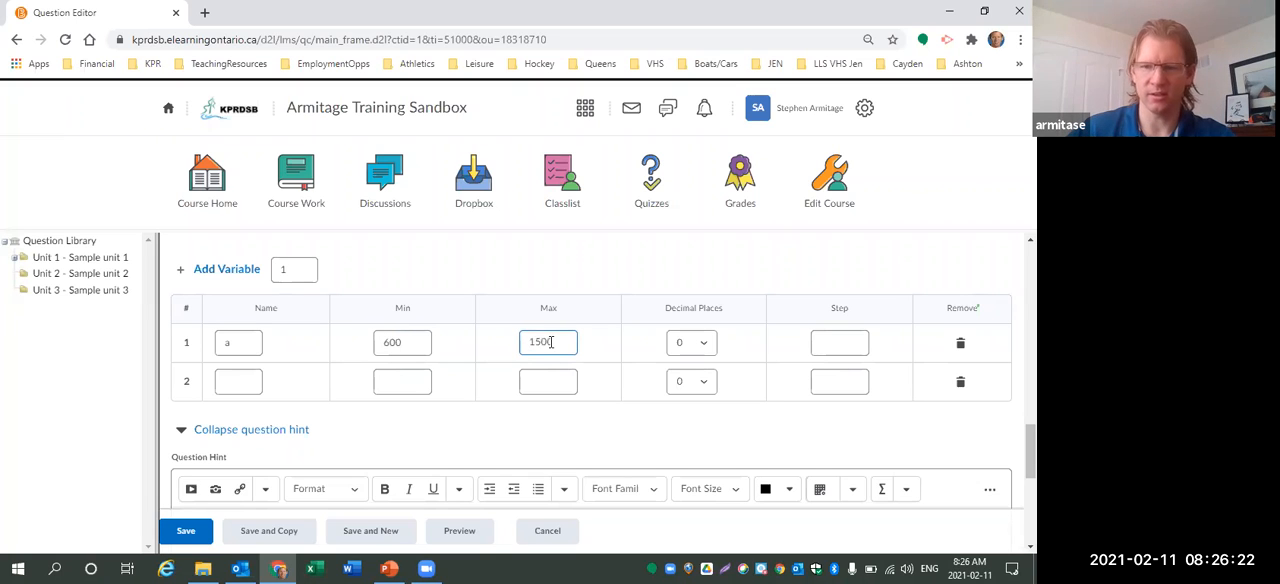
left_click(818, 340)
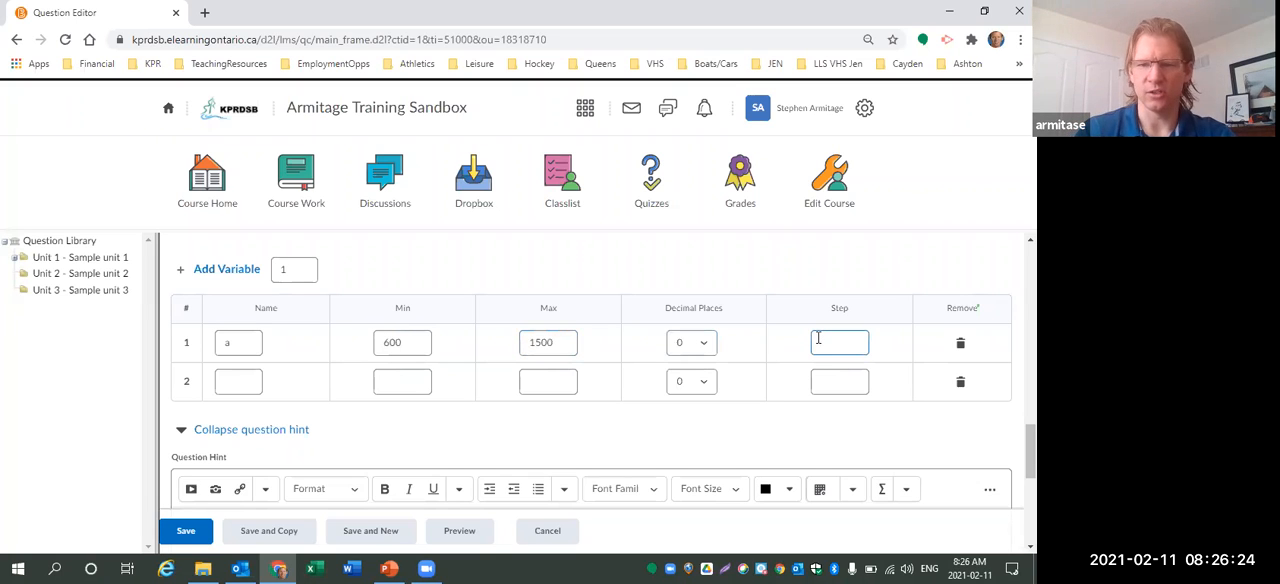
left_click(706, 344)
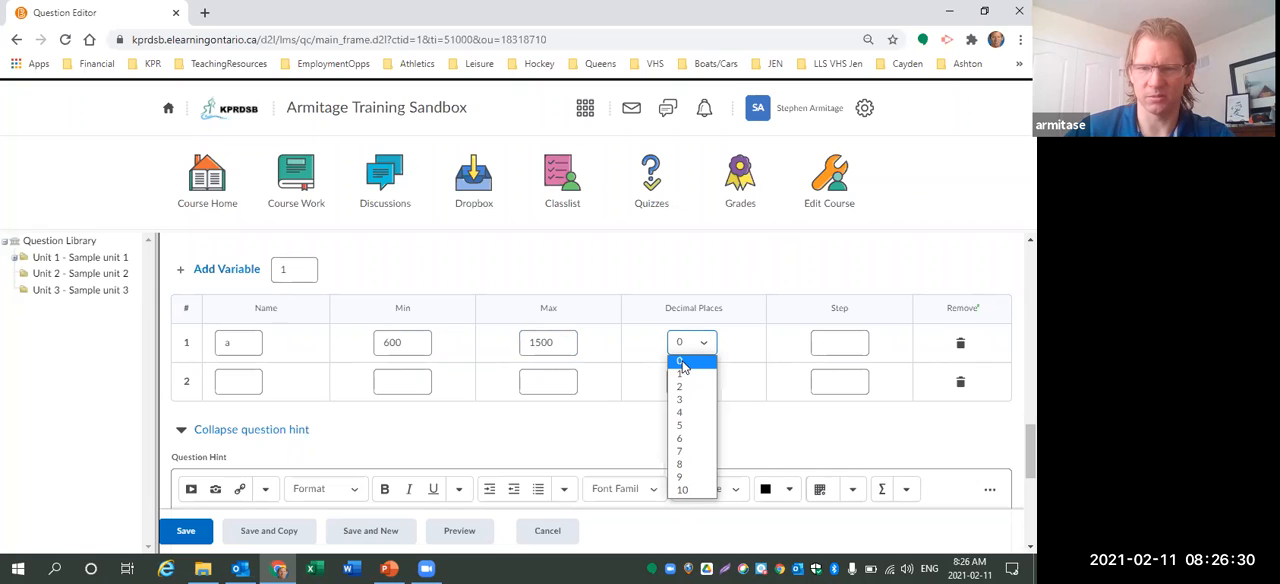
left_click(682, 367)
left_click(831, 343)
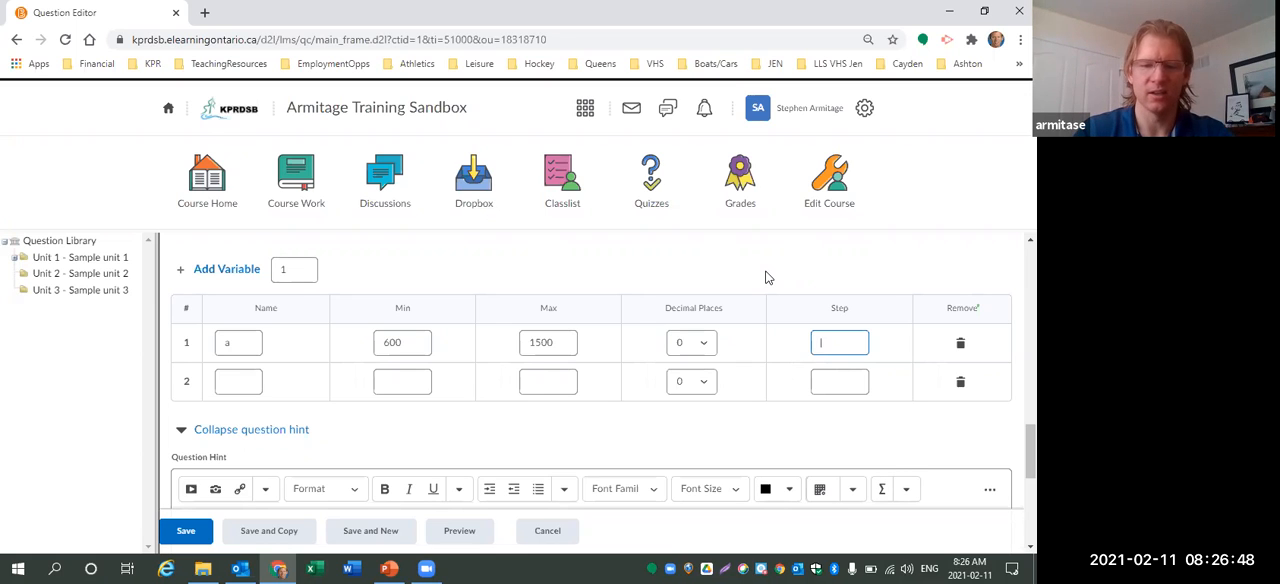
type("00")
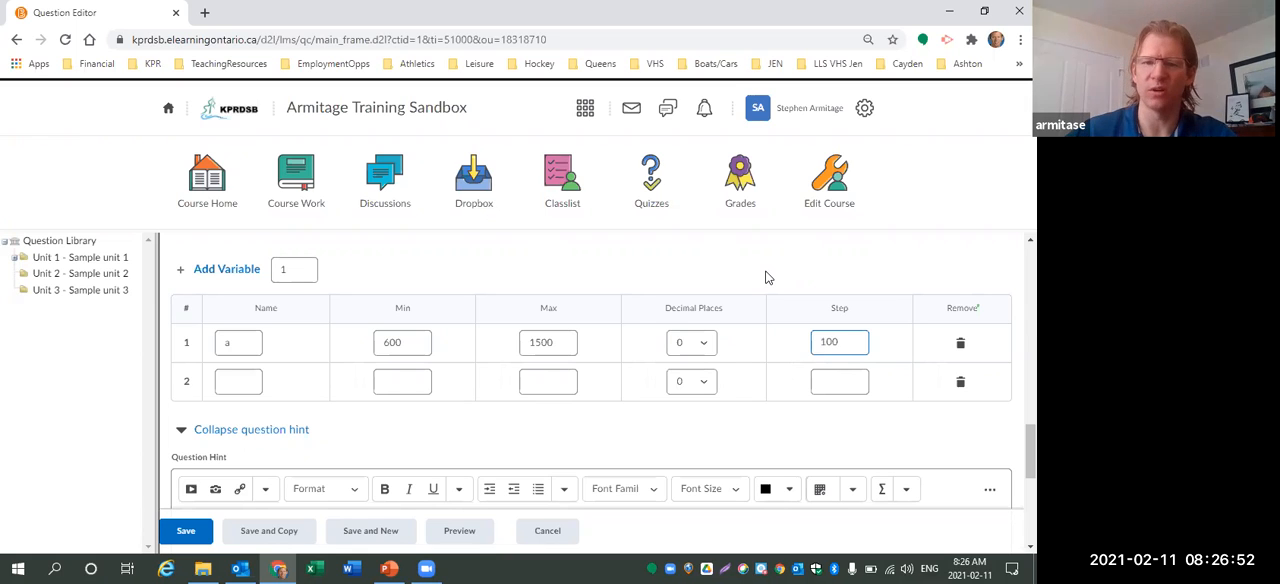
left_click(420, 346)
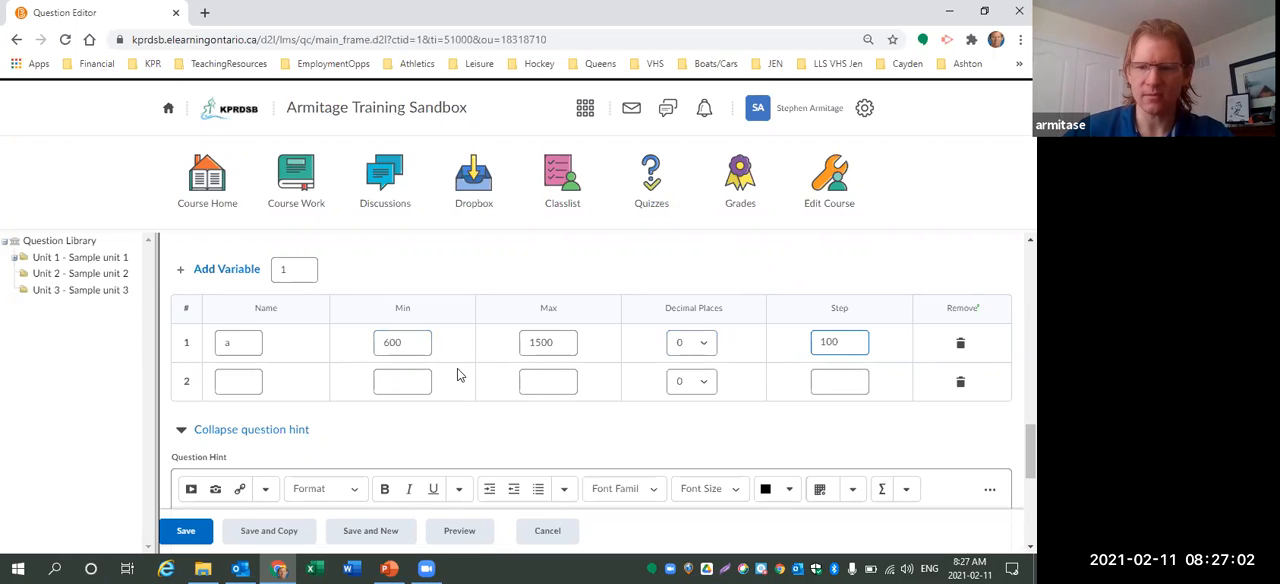
Add a new line "Groceries: ${b} per week" to the question text.
scroll(457, 372, "up", 15)
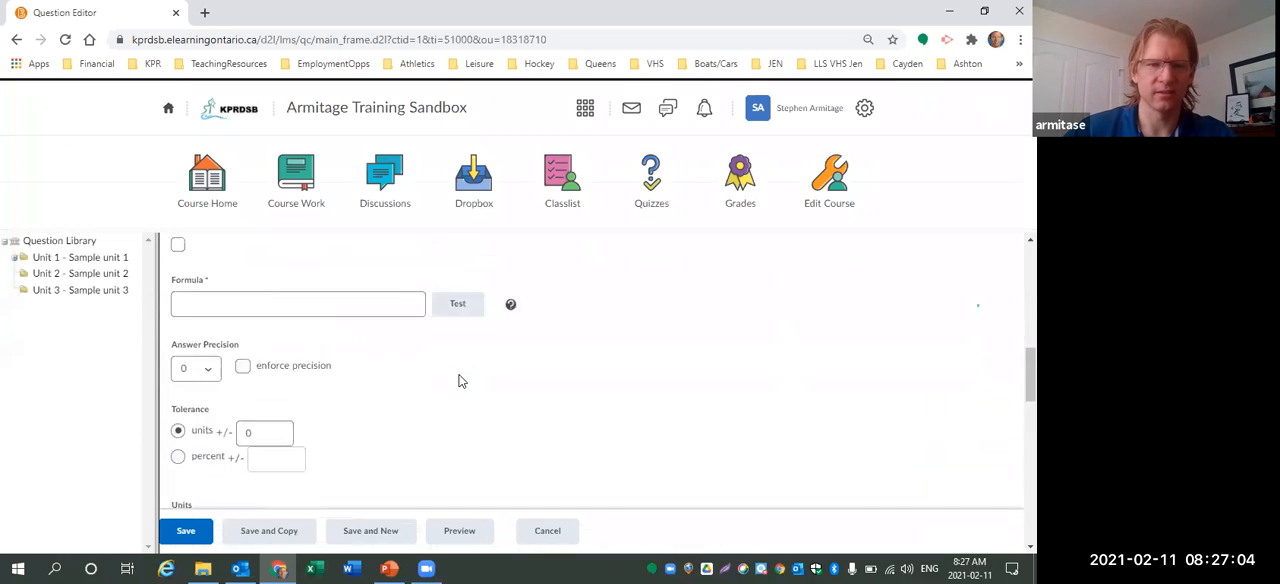
left_click(341, 395)
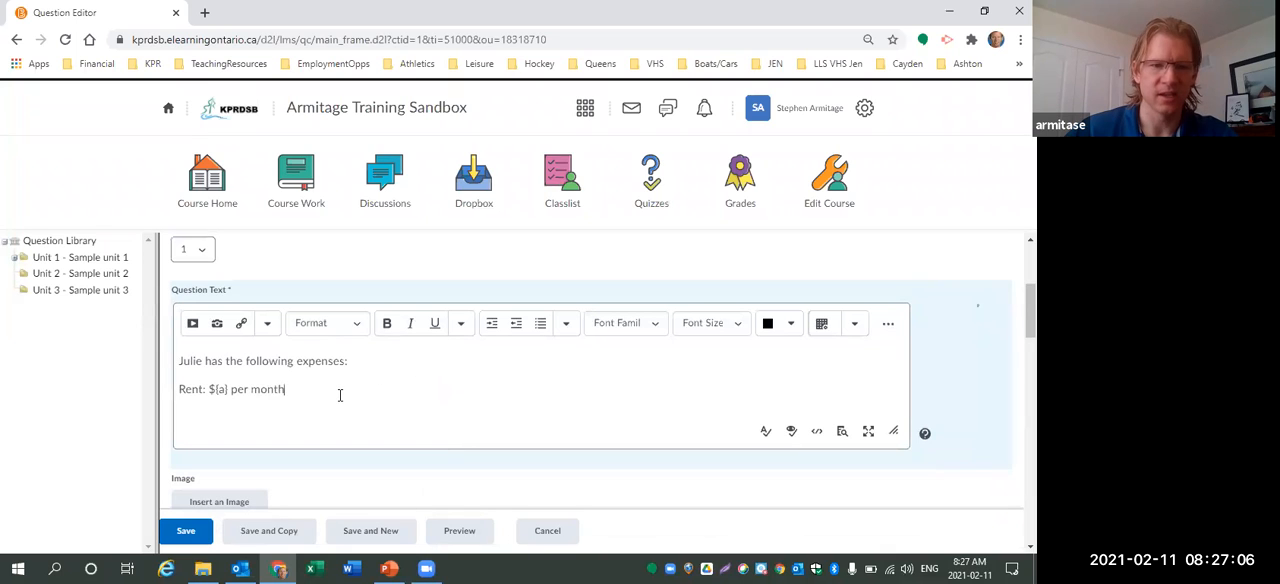
key("Return")
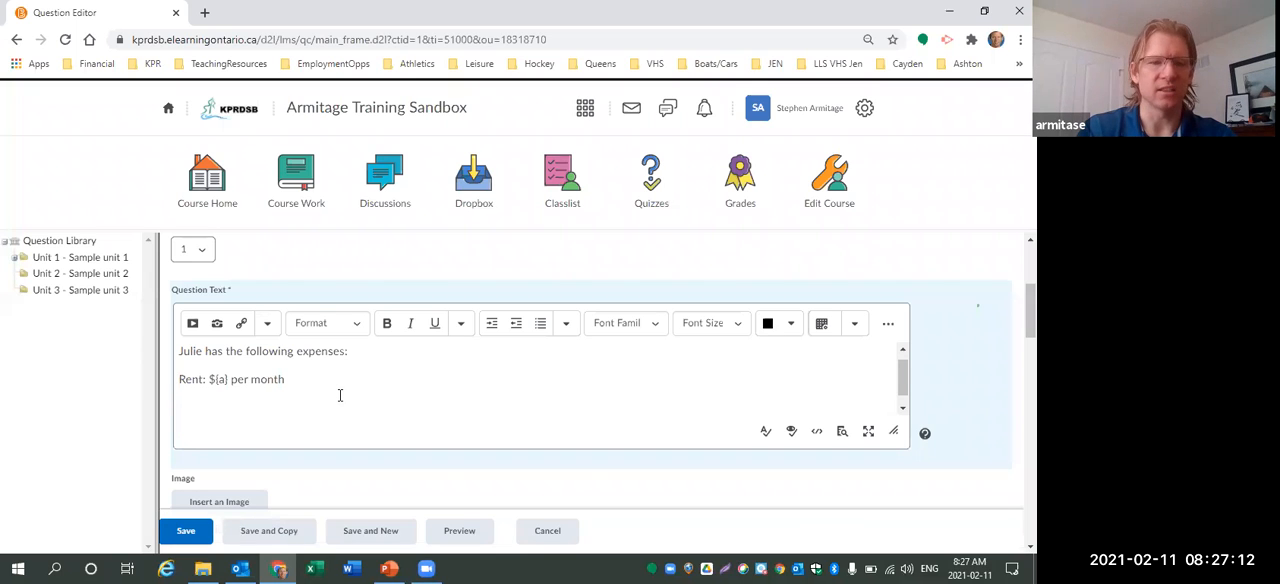
type("Gro")
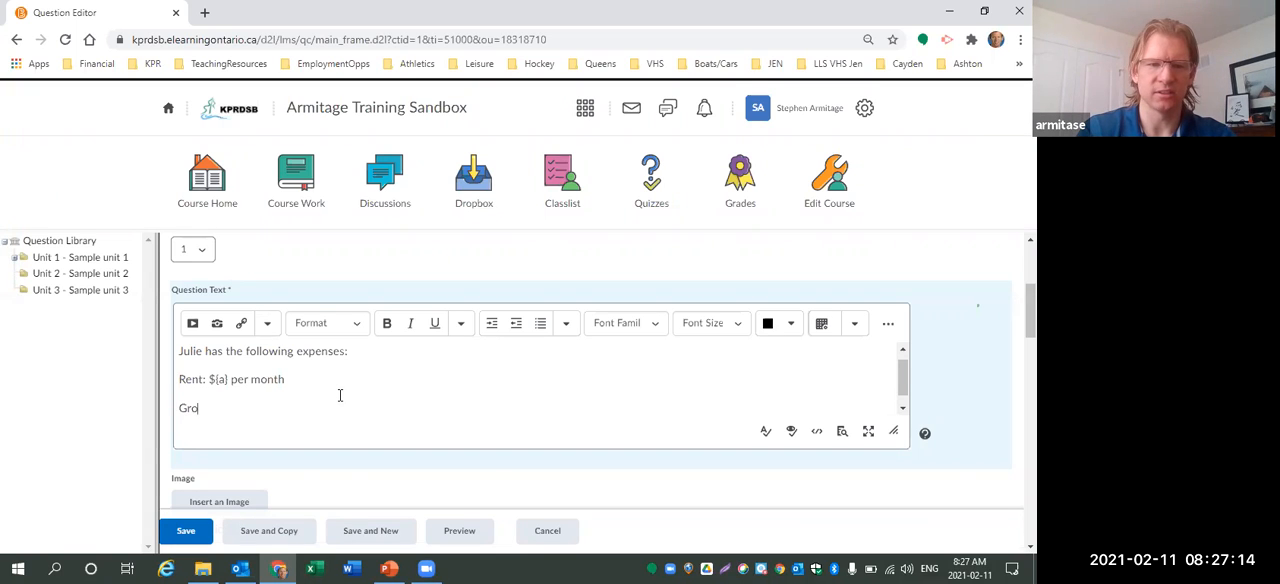
type("ceries: ${")
key("BackSpace")
type("{b}")
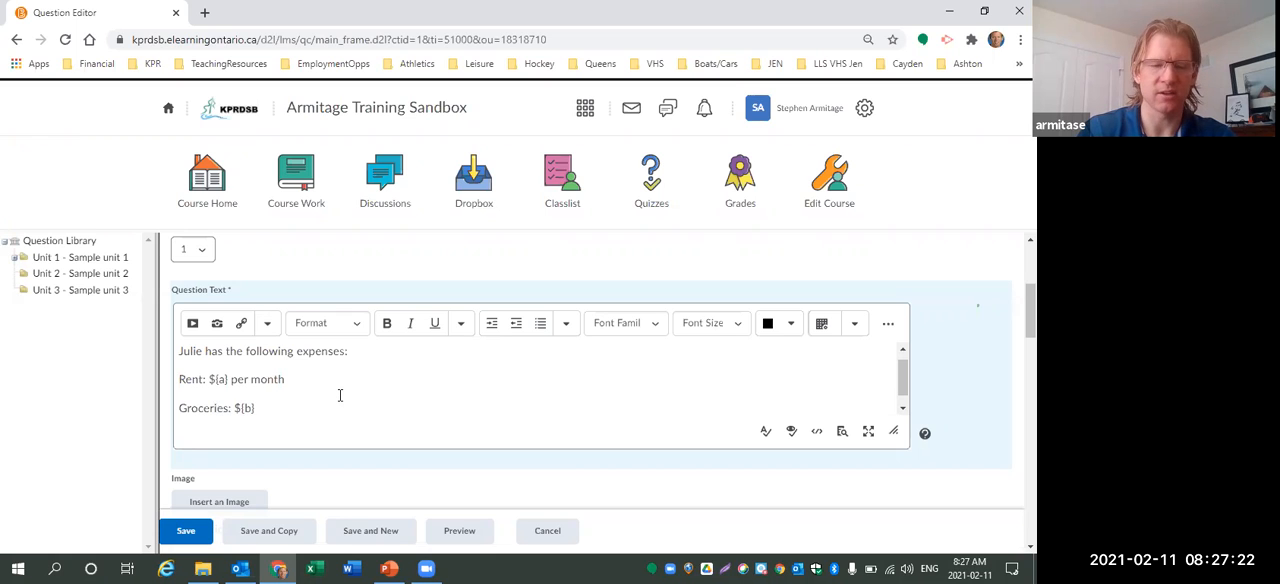
type(" per week")
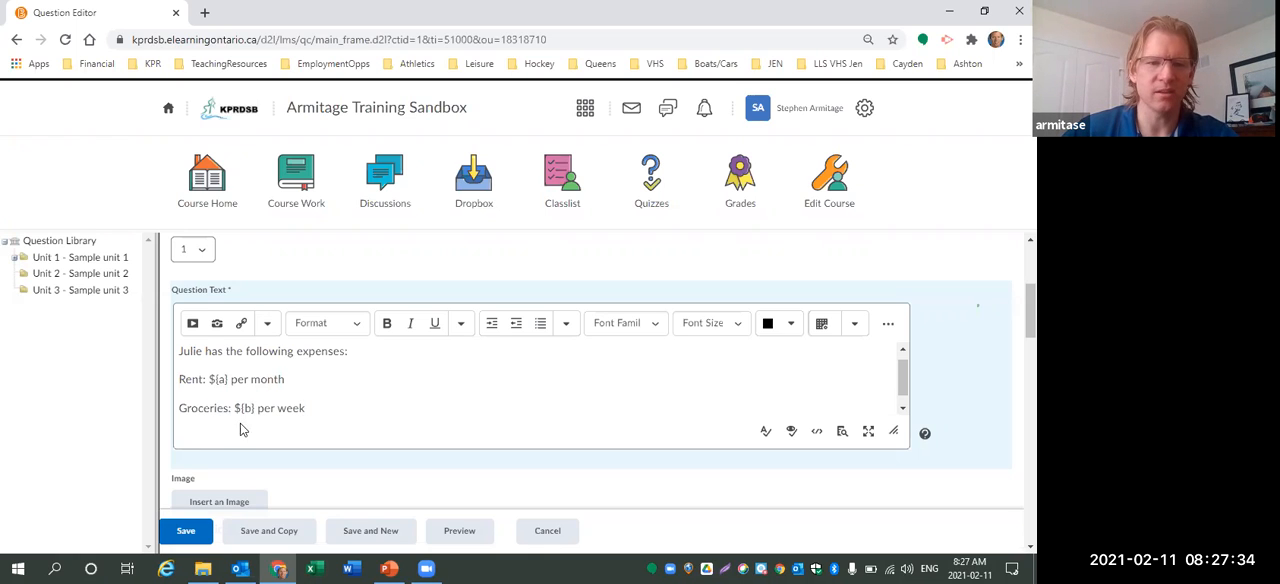
Name the second variable b and set its minimum to 50.
scroll(360, 400, "down", 1)
scroll(647, 456, "down", 5)
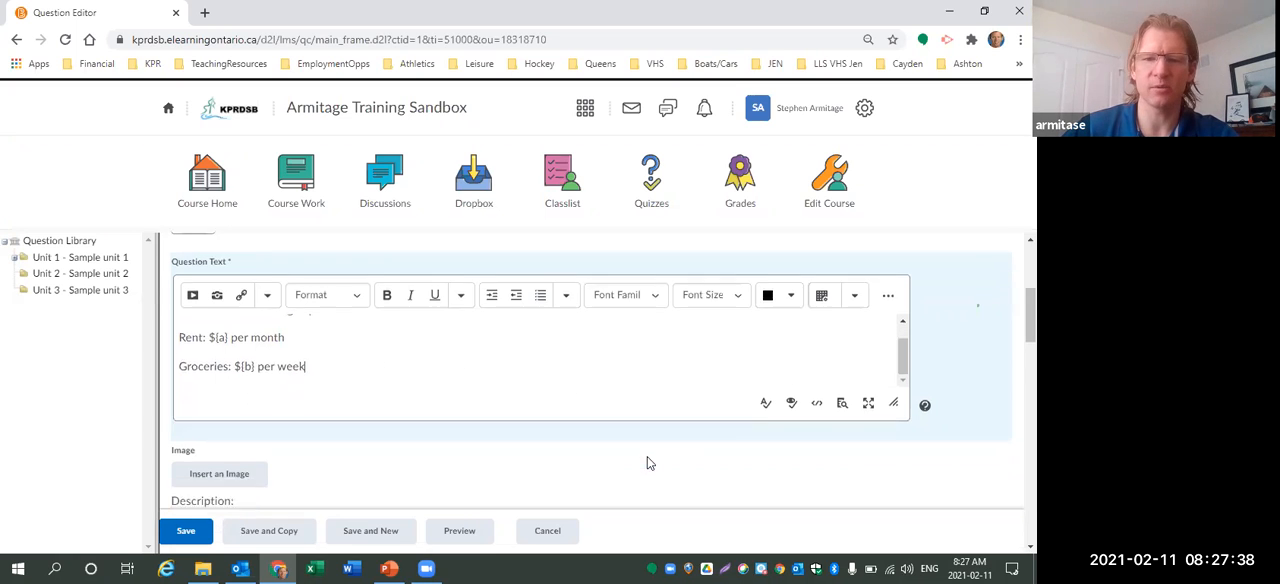
scroll(597, 445, "down", 6)
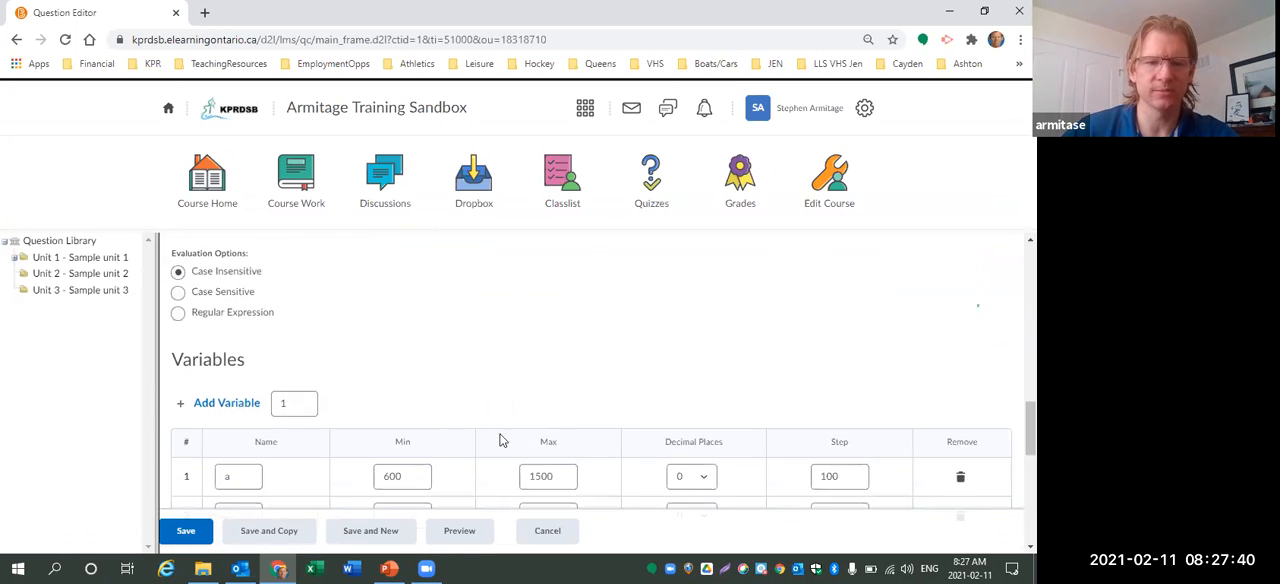
left_click(240, 384)
type("b")
left_click(378, 381)
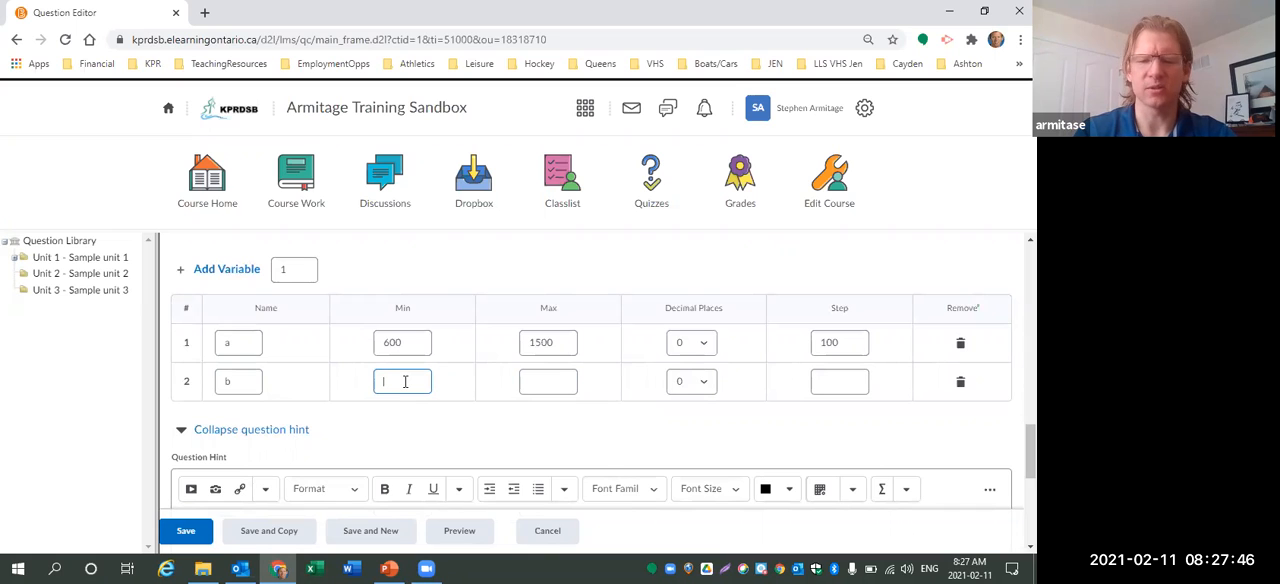
type("50")
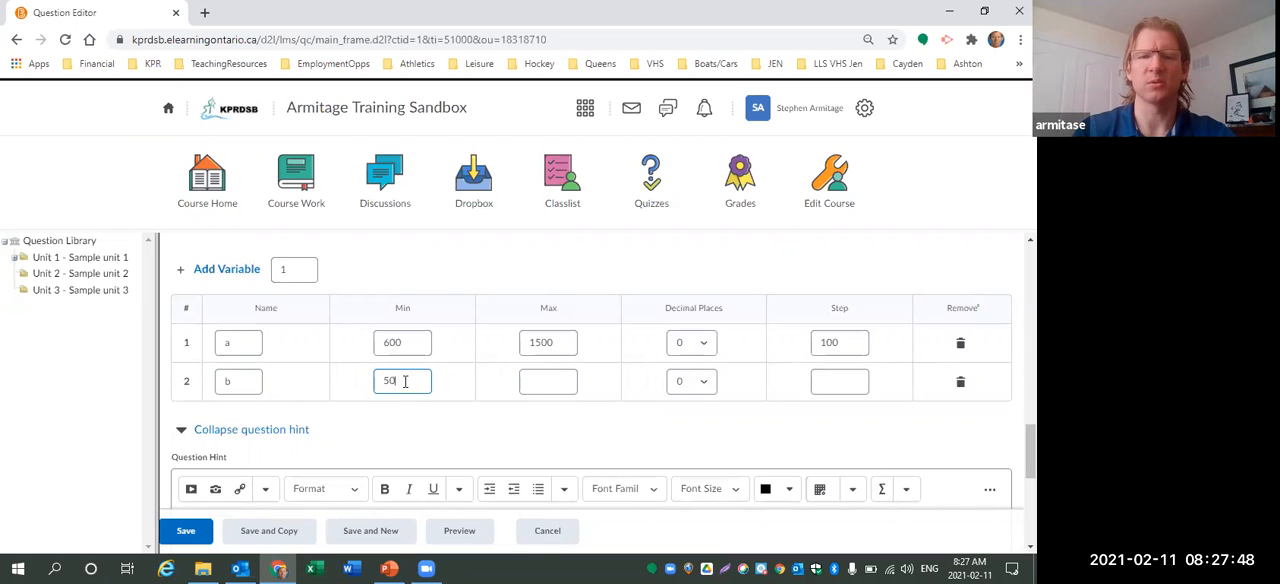
Set variable b's maximum to 200 and its step to 10.
left_click(530, 377)
type("2")
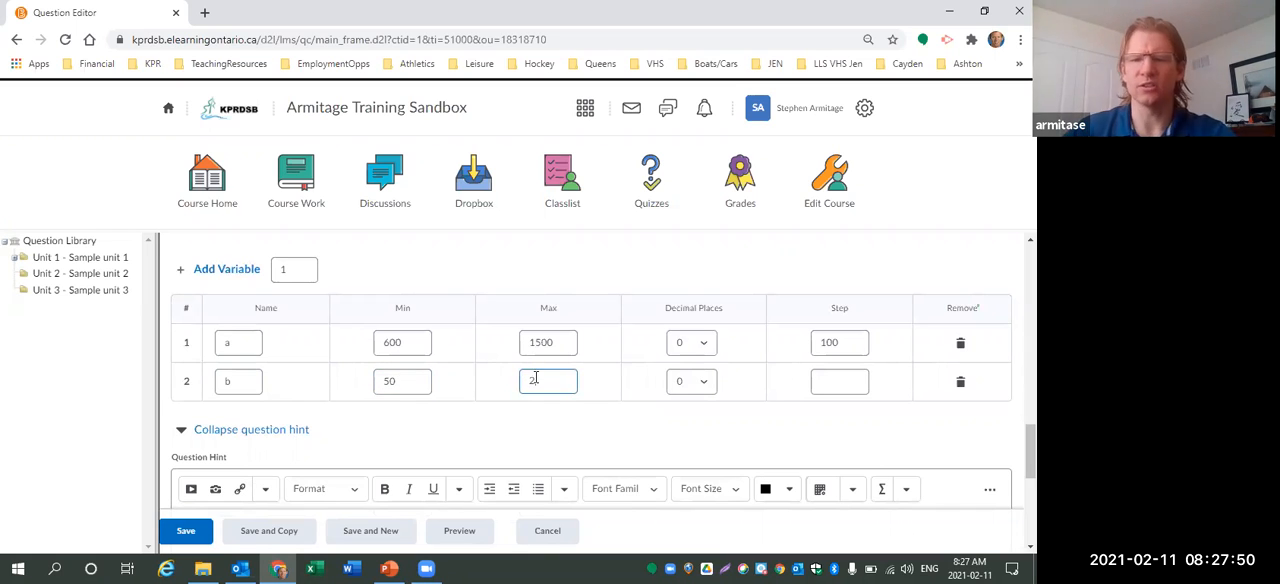
type("00")
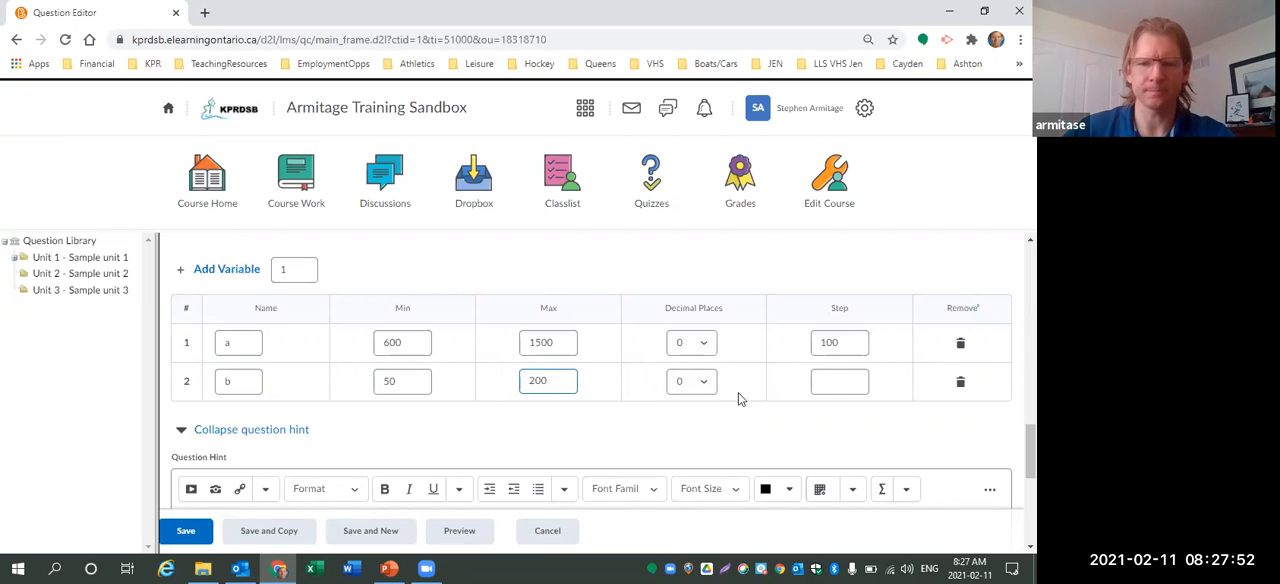
left_click(829, 388)
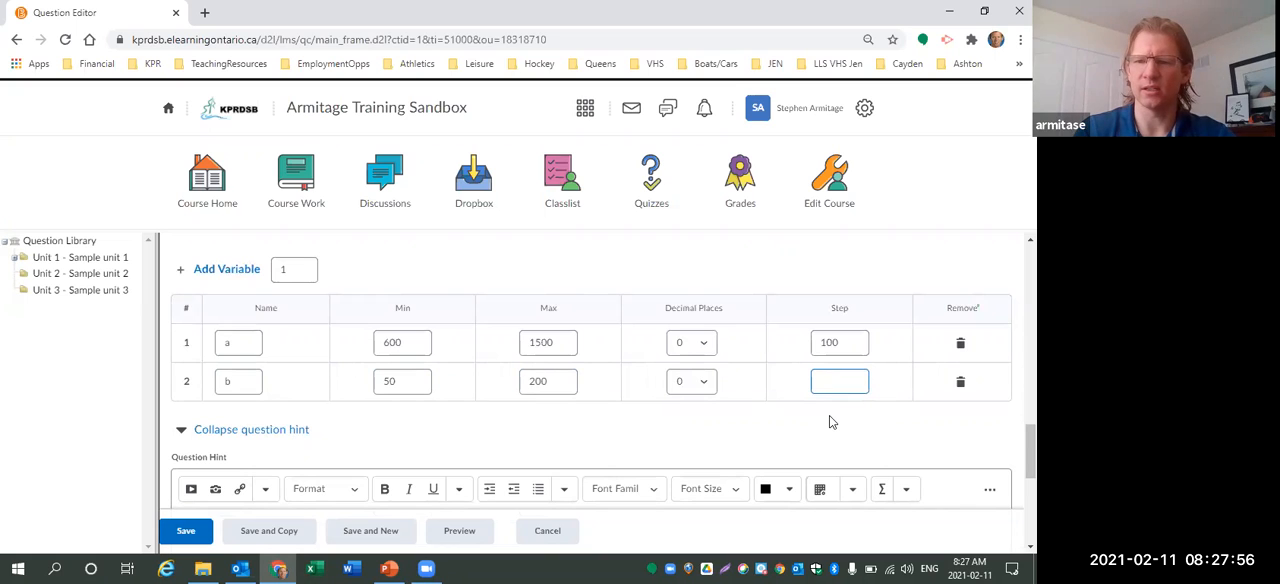
type("0")
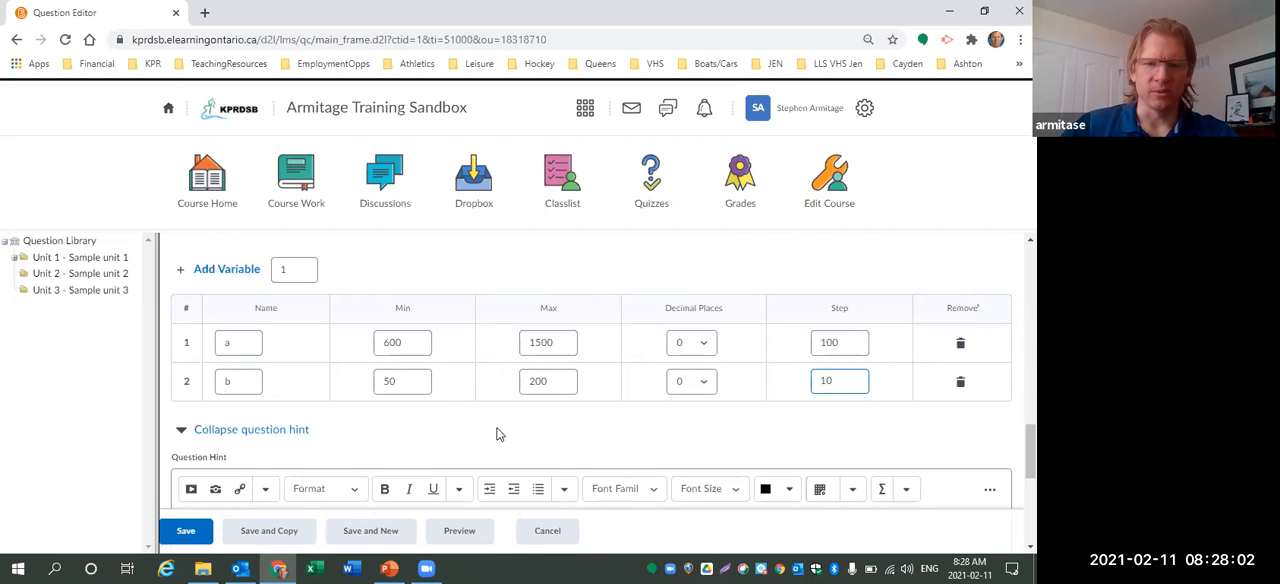
Add a new line "What are Julie's average monthly expenses? Round your answer to the nearest dollar." to the question text.
scroll(500, 434, "up", 15)
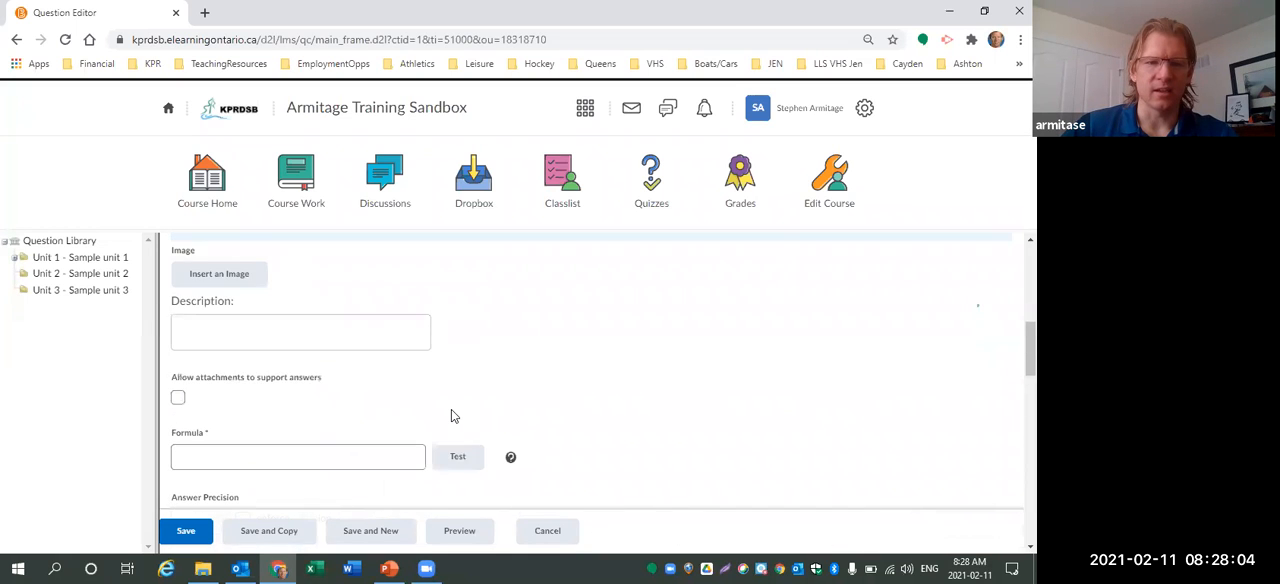
scroll(329, 334, "up", 2)
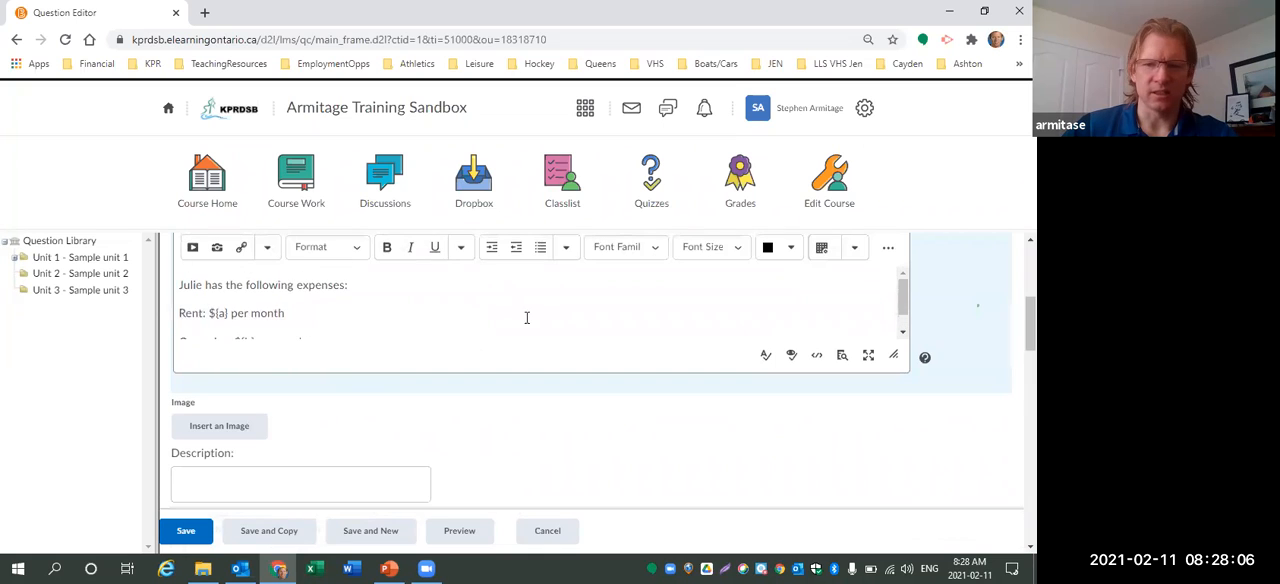
scroll(531, 316, "up", 1)
scroll(403, 371, "down", 2)
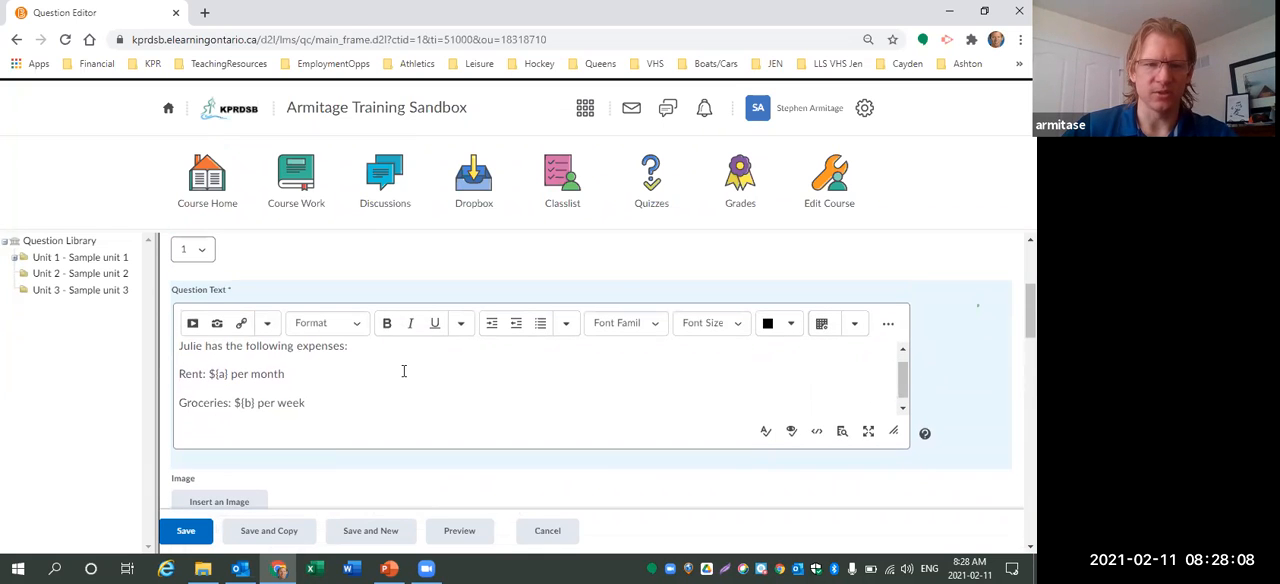
key("Return")
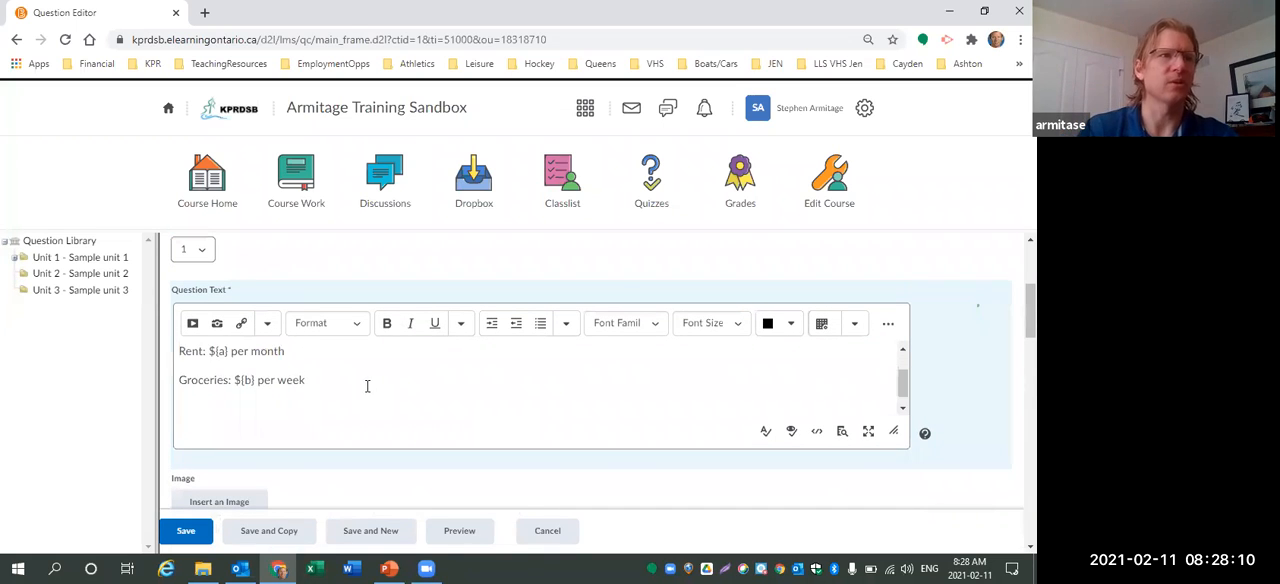
type("What are Julie's average monthly expenses?")
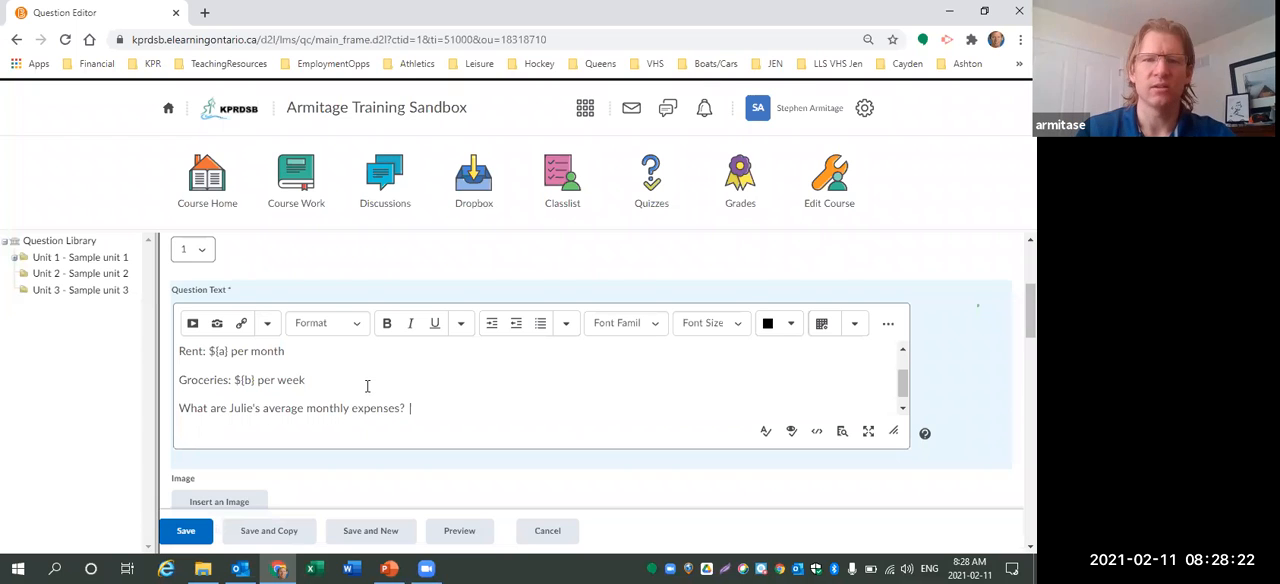
type(" Round")
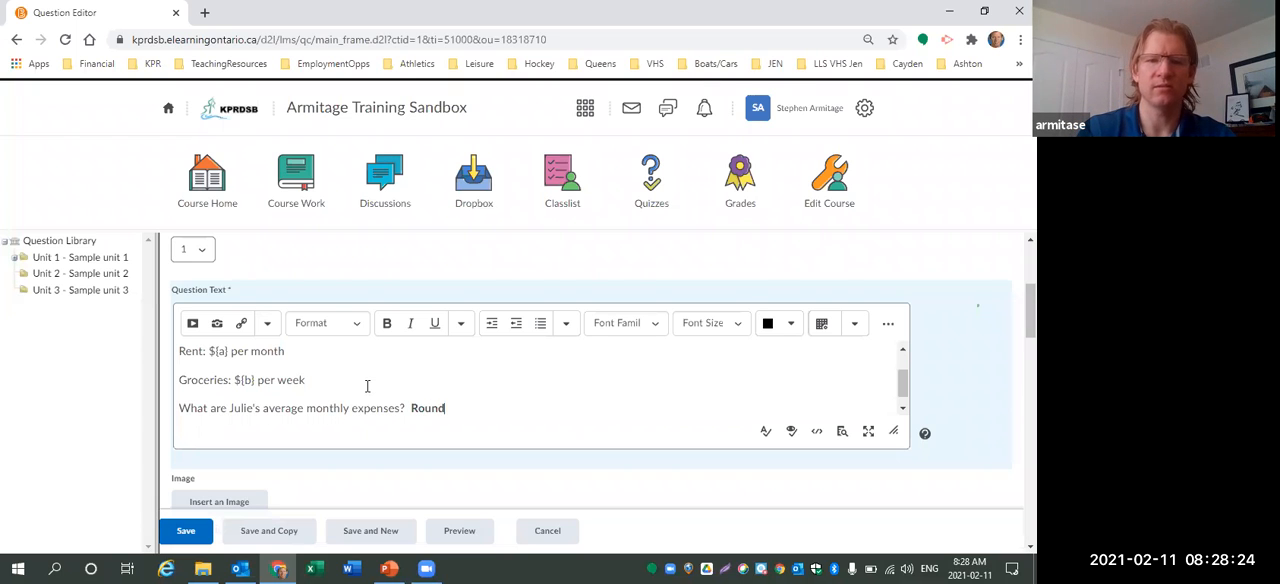
type(" your answer to t")
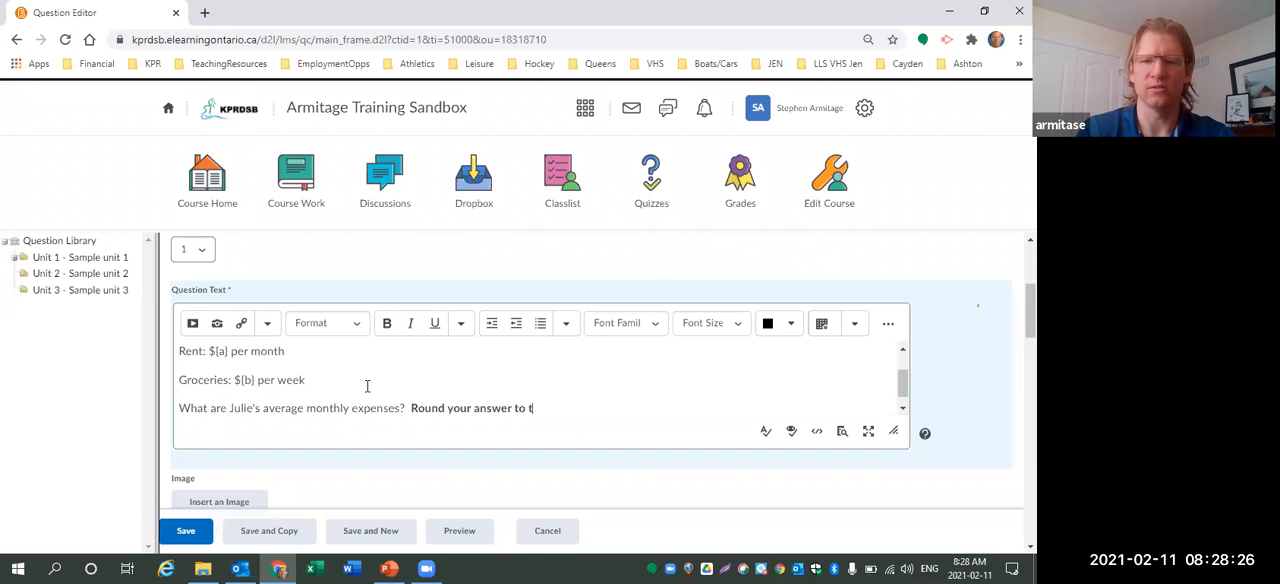
type("he nearest dollar.")
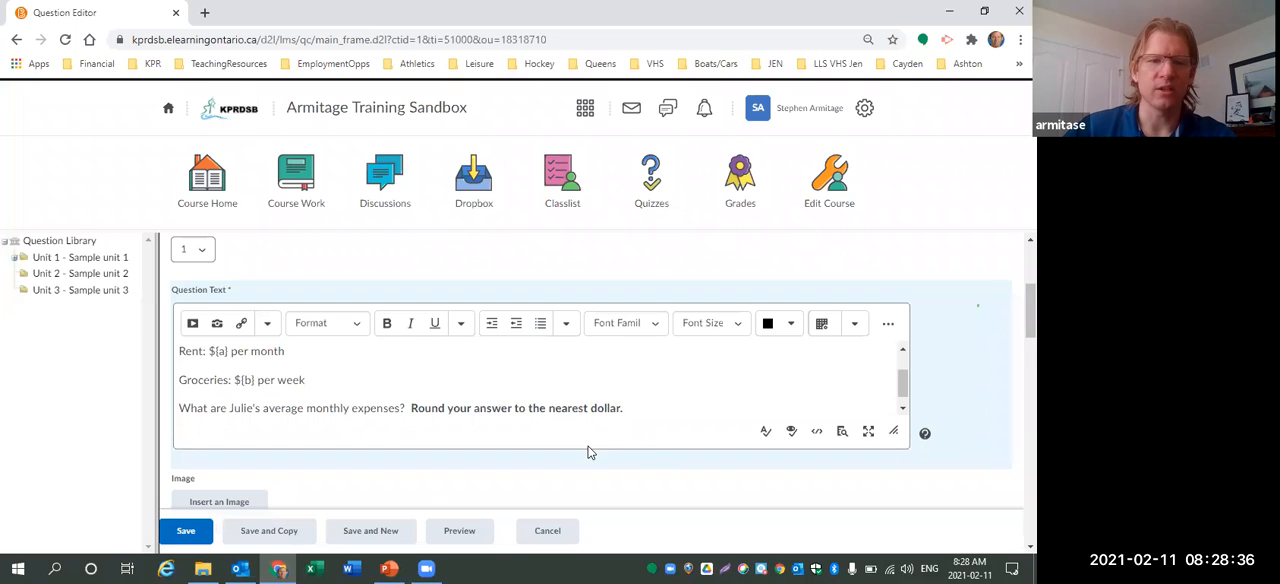
Begin writing the answer formula as {a}+{ to combine the rent and groceries variables.
scroll(588, 452, "down", 1)
left_click_drag(216, 276, 255, 290)
scroll(258, 301, "down", 1)
scroll(395, 375, "down", 2)
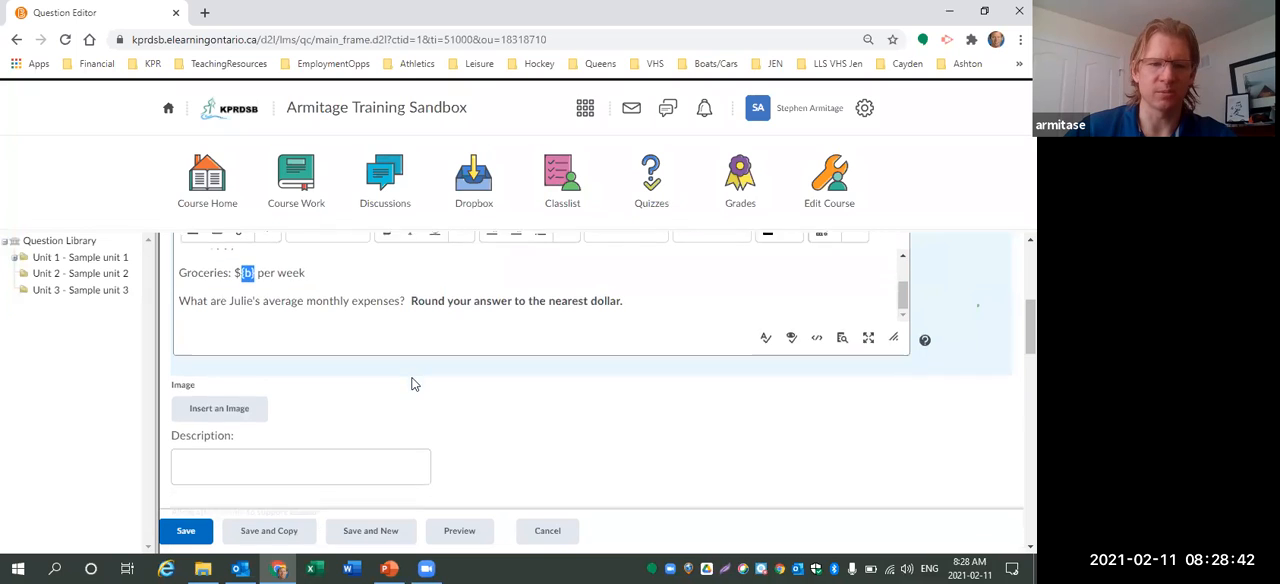
scroll(480, 354, "down", 1)
left_click(294, 376)
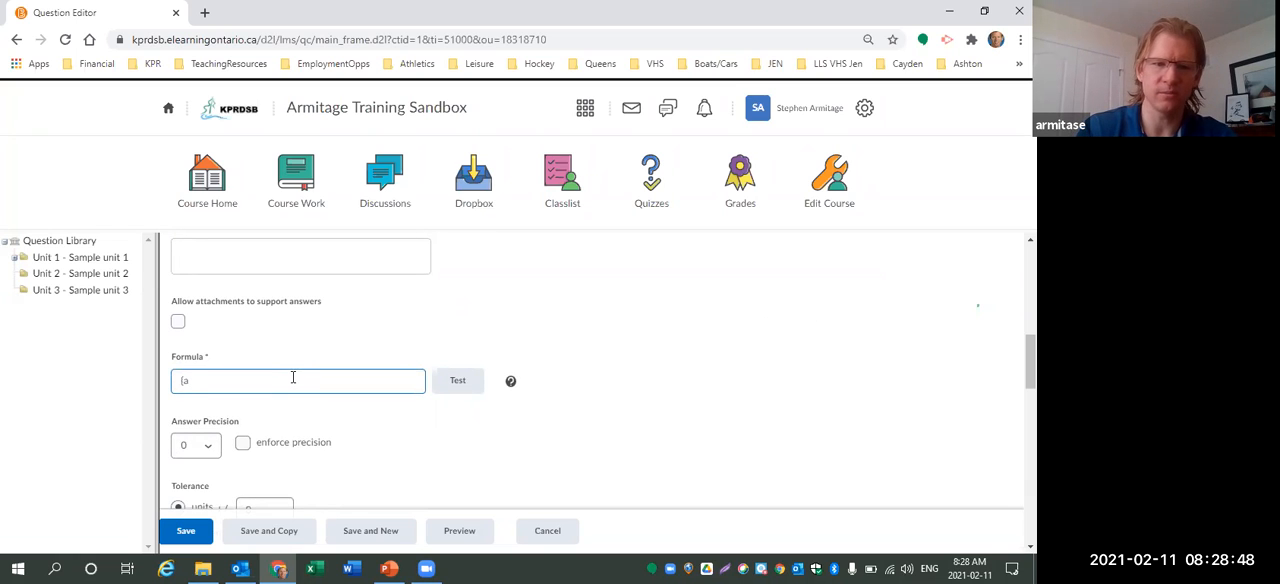
type("{a}")
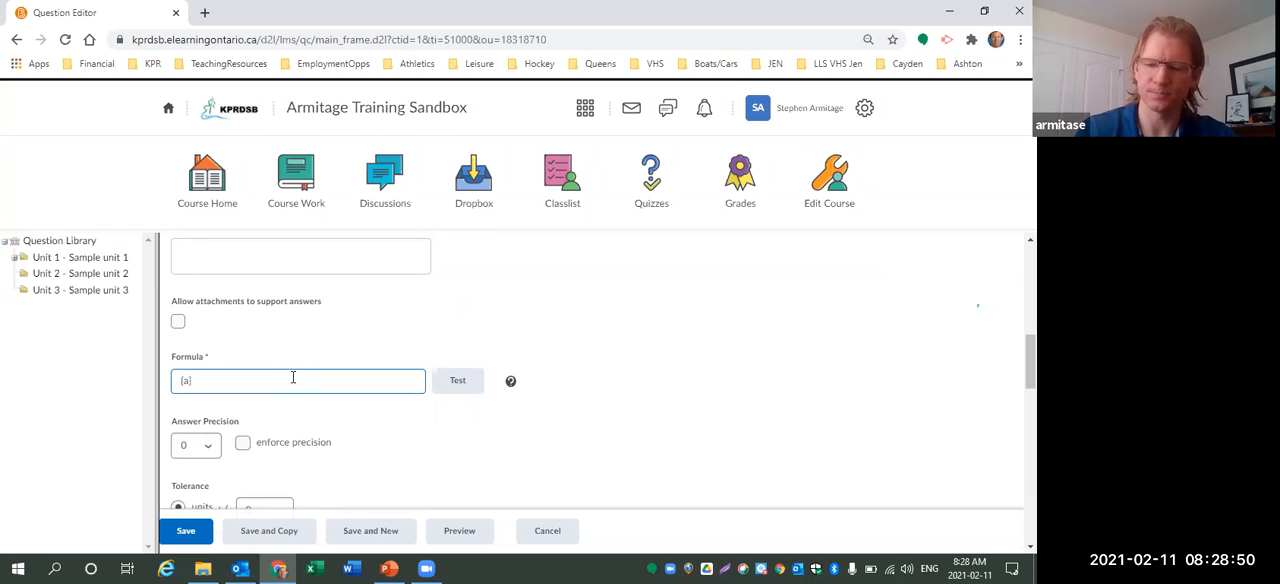
type("+")
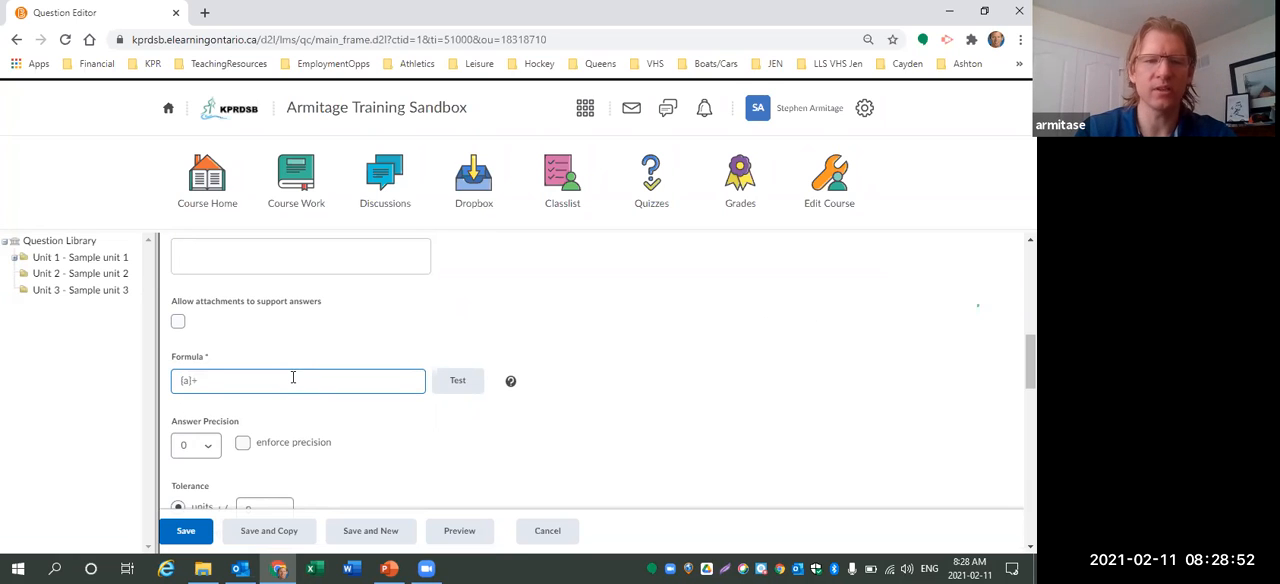
type("{b}*52/12)")
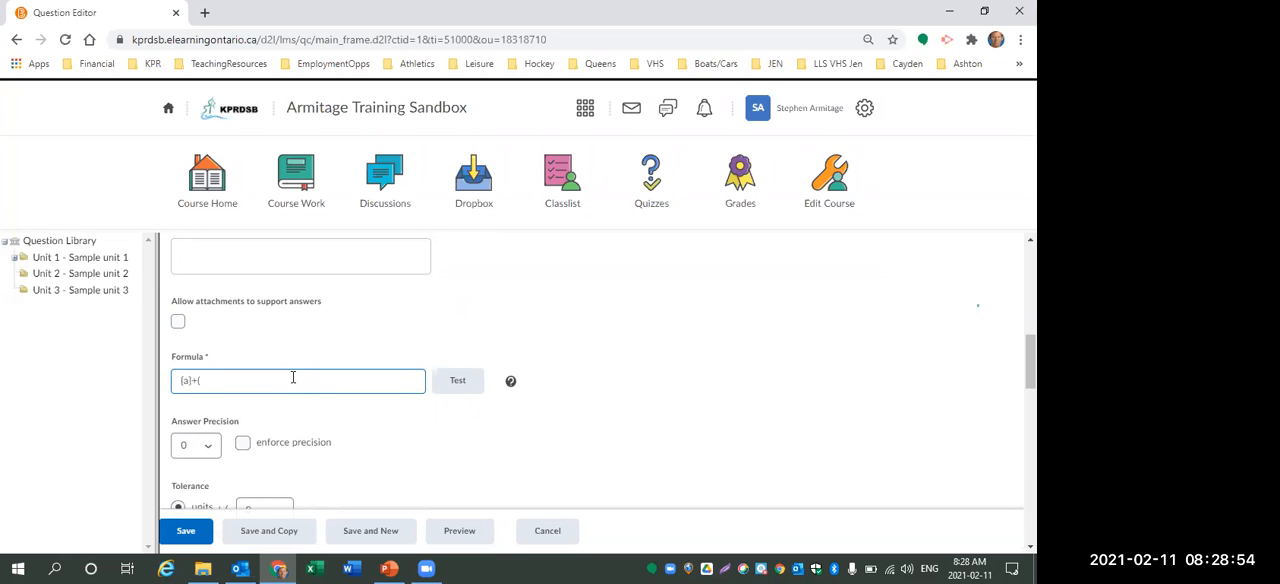
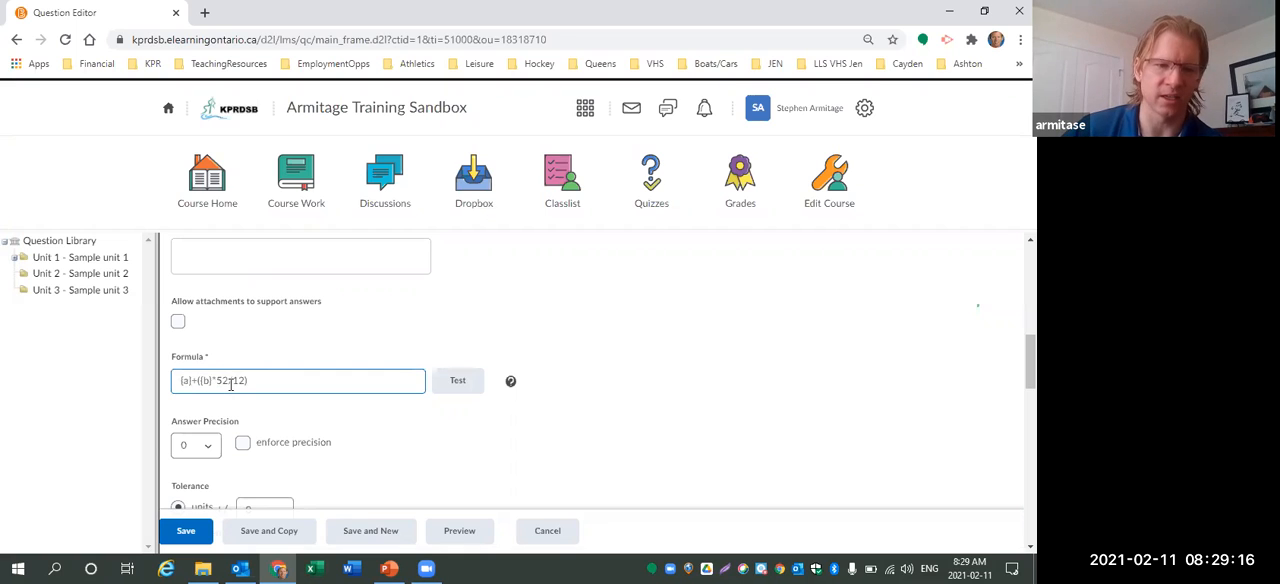
Set the answer precision to 0 decimal places.
left_click(208, 448)
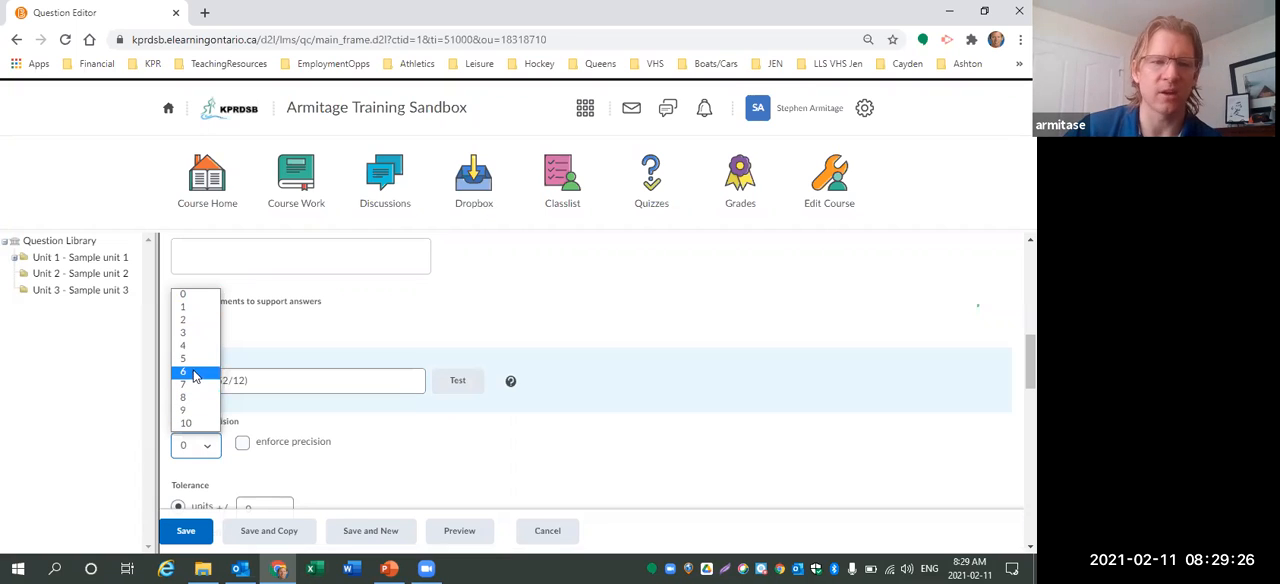
left_click(185, 296)
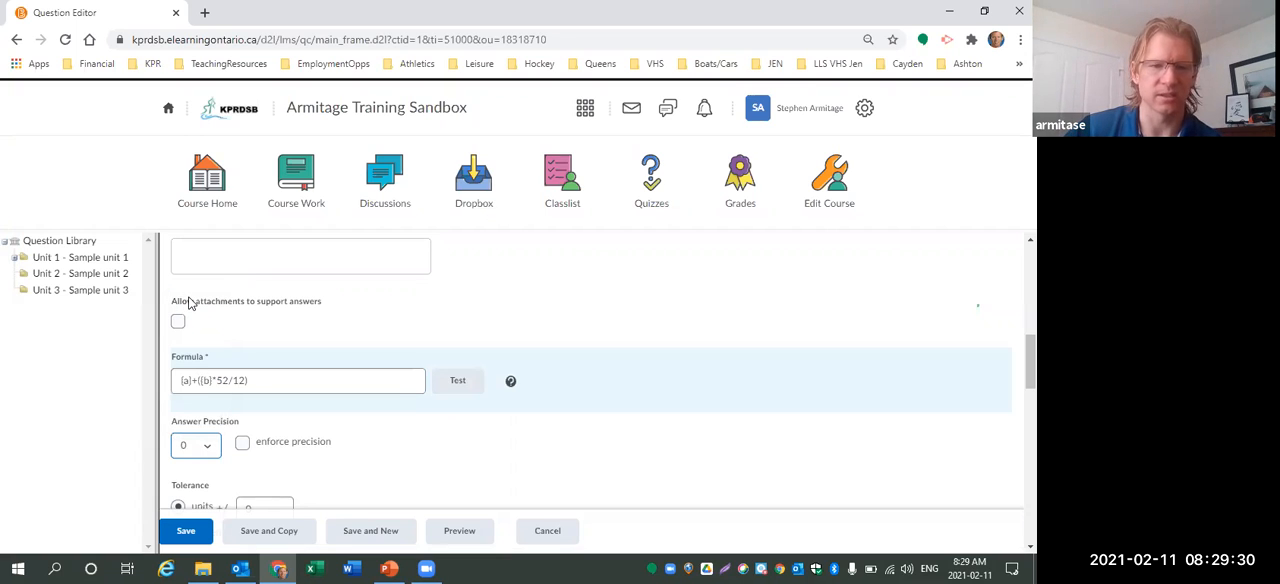
Preview the arithmetic question and examine the answer shown for grading.
left_click(460, 531)
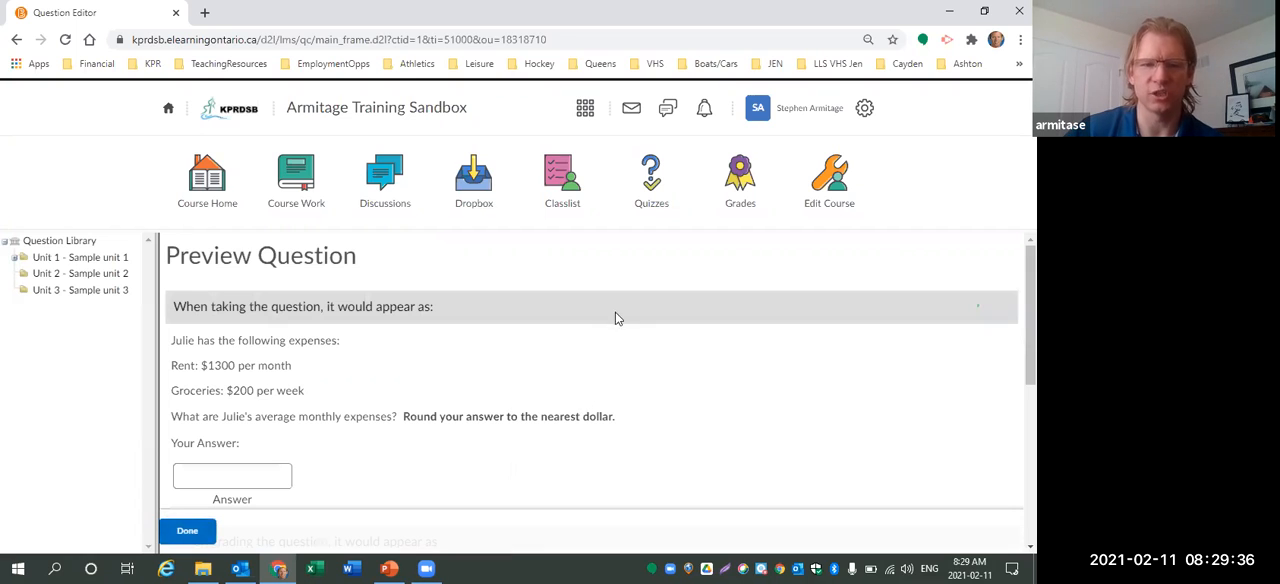
scroll(641, 313, "down", 1)
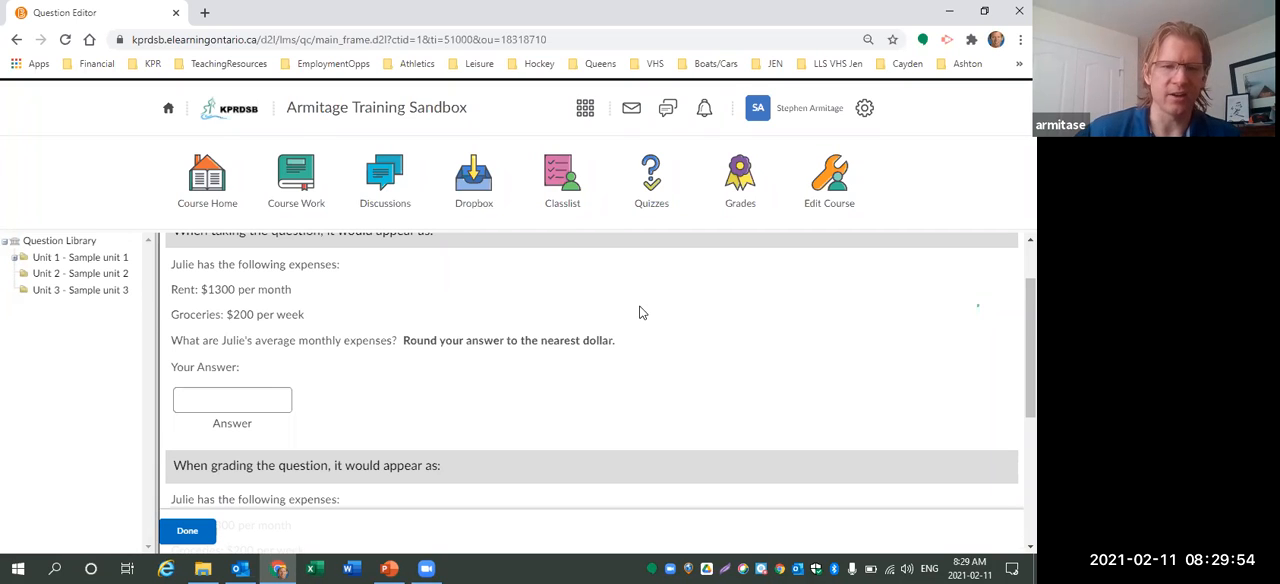
scroll(462, 342, "down", 3)
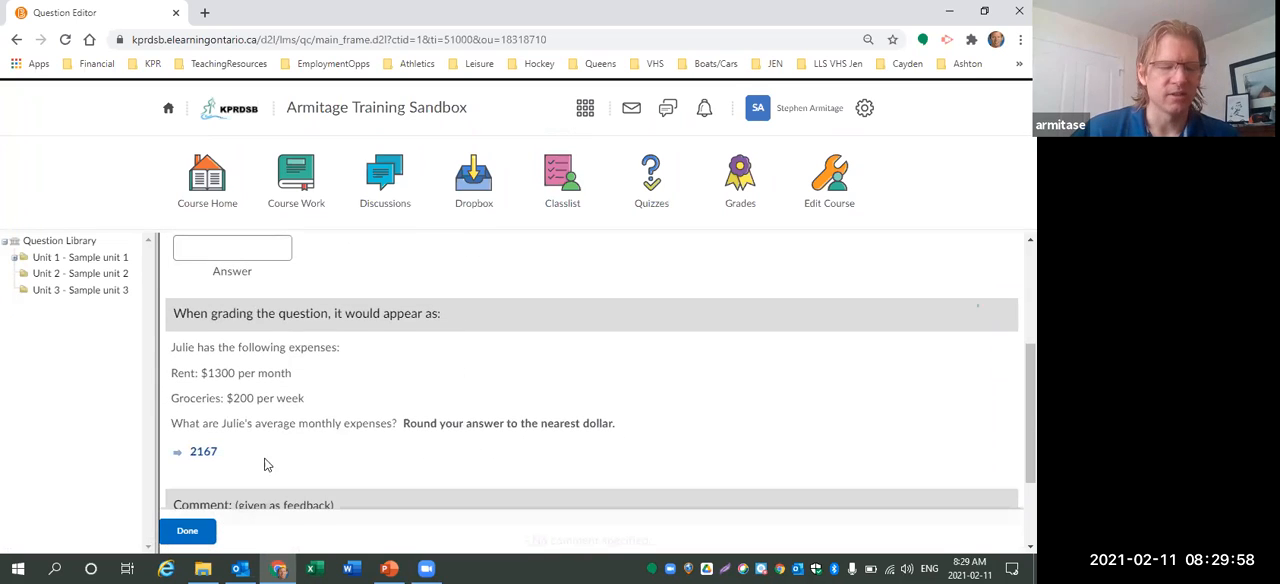
left_click_drag(220, 457, 192, 464)
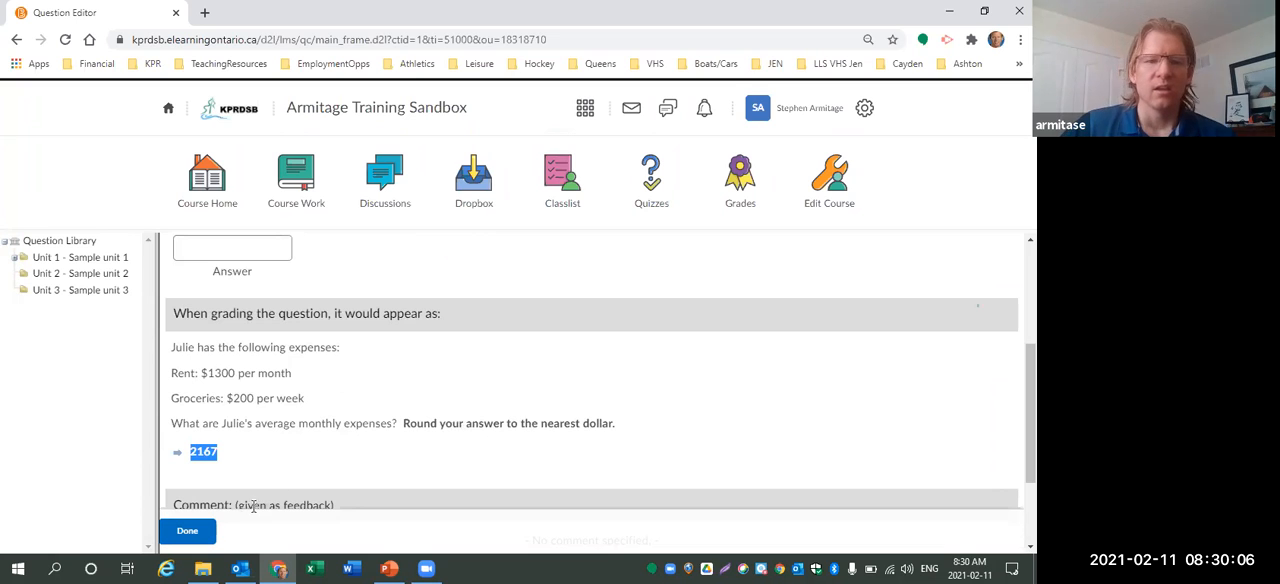
Close the preview and save the arithmetic question.
left_click(201, 531)
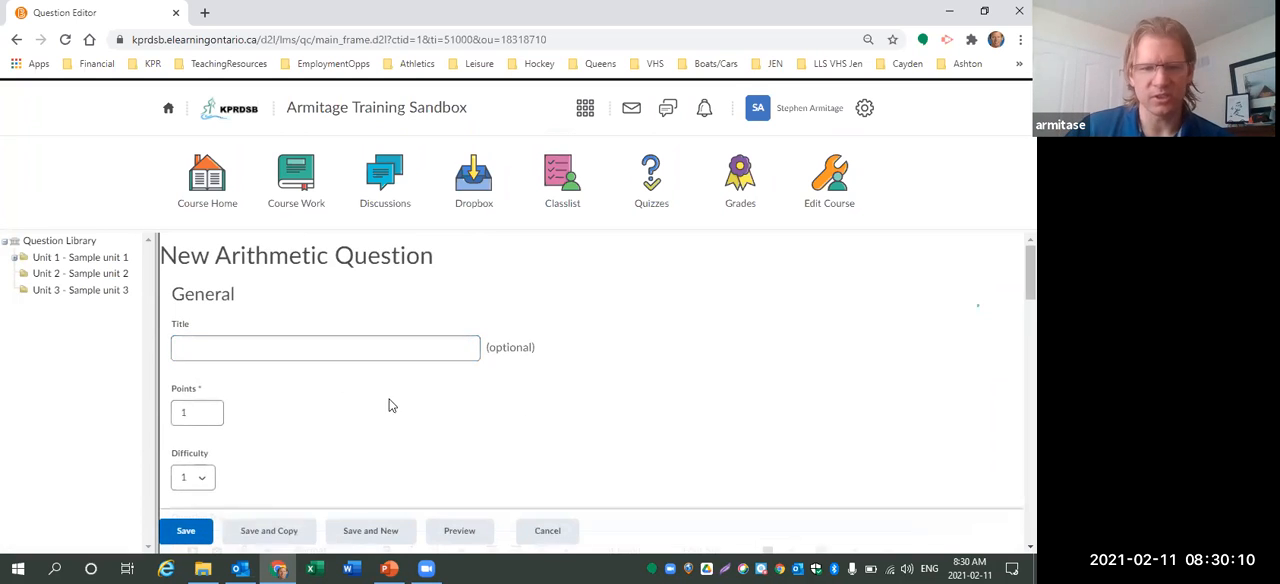
left_click(186, 531)
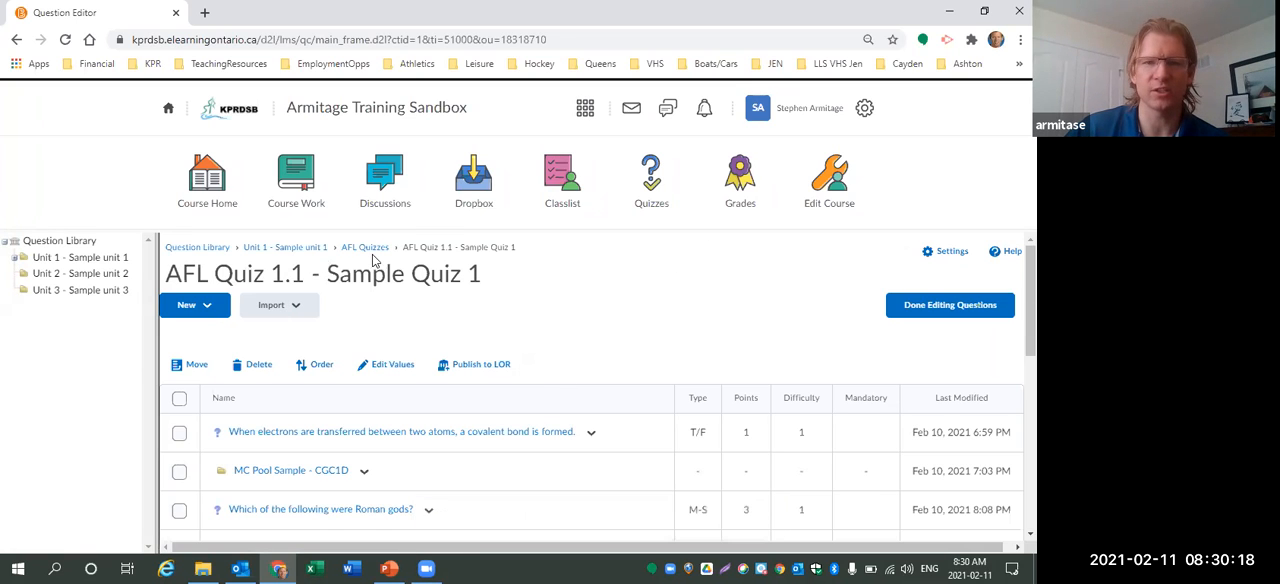
Create a new quiz named Demo Test 1.
left_click(655, 185)
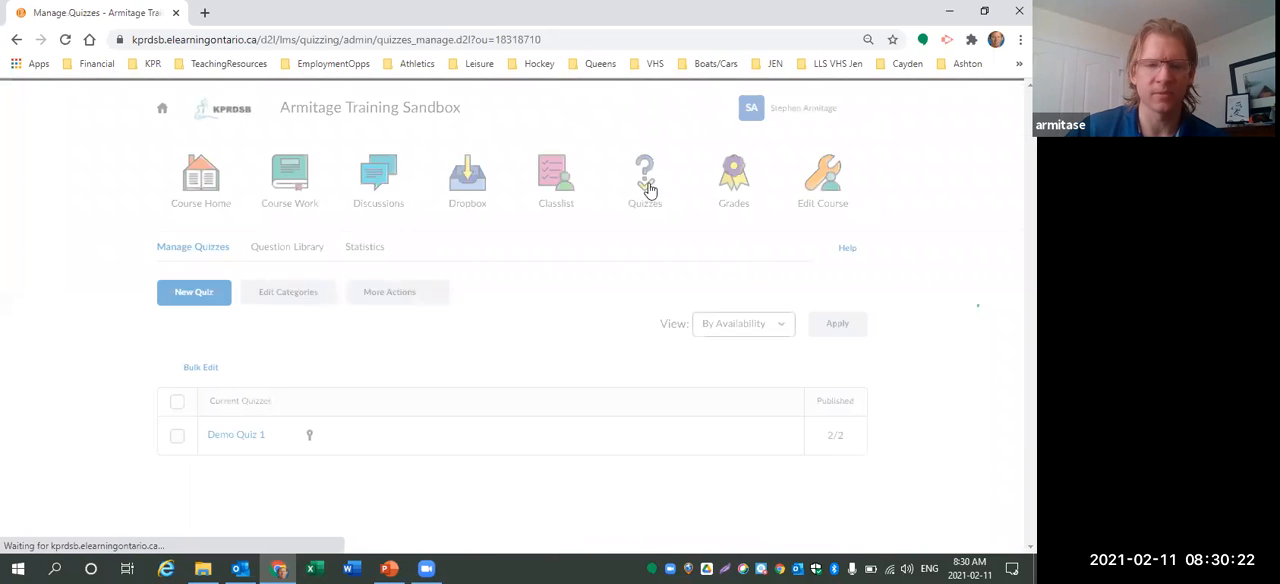
left_click(192, 296)
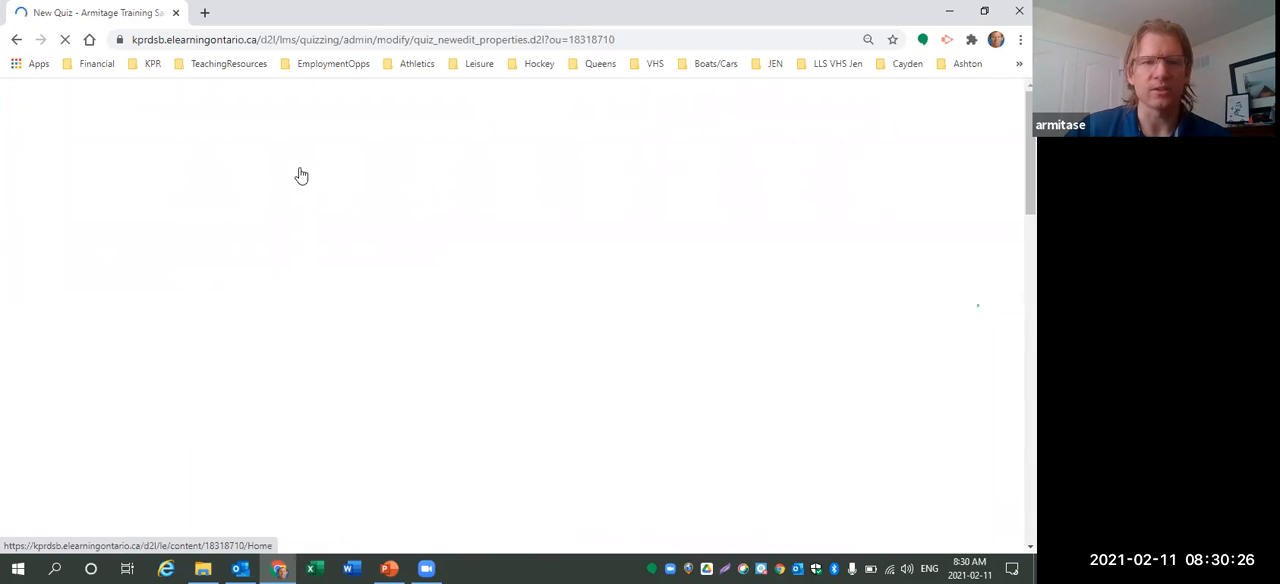
left_click(321, 406)
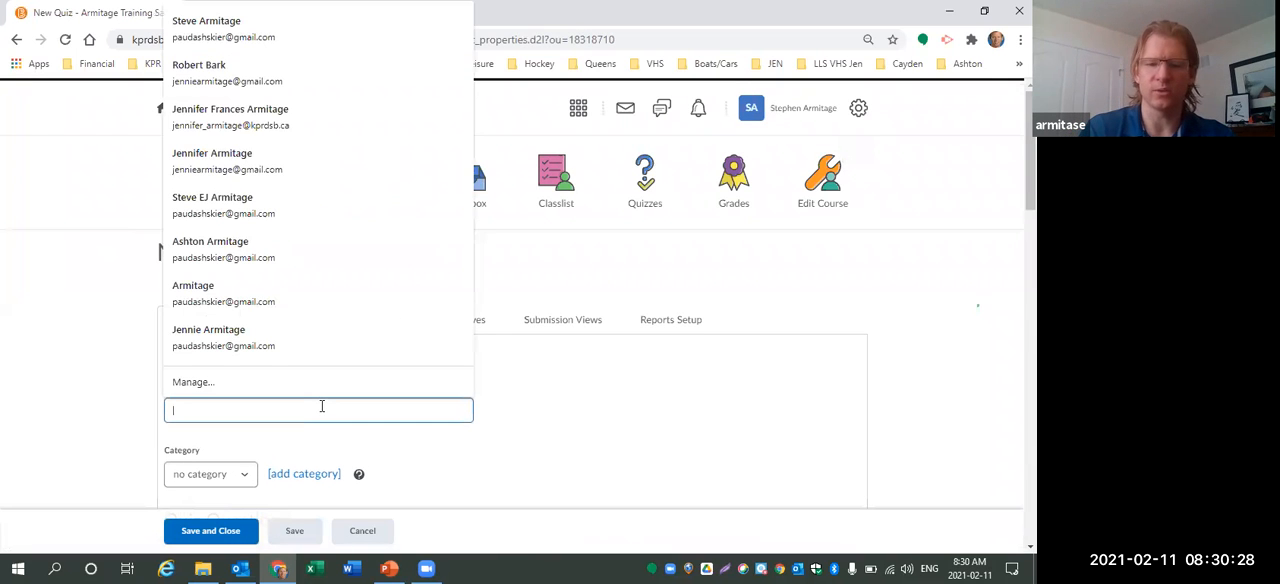
type("Demo Test")
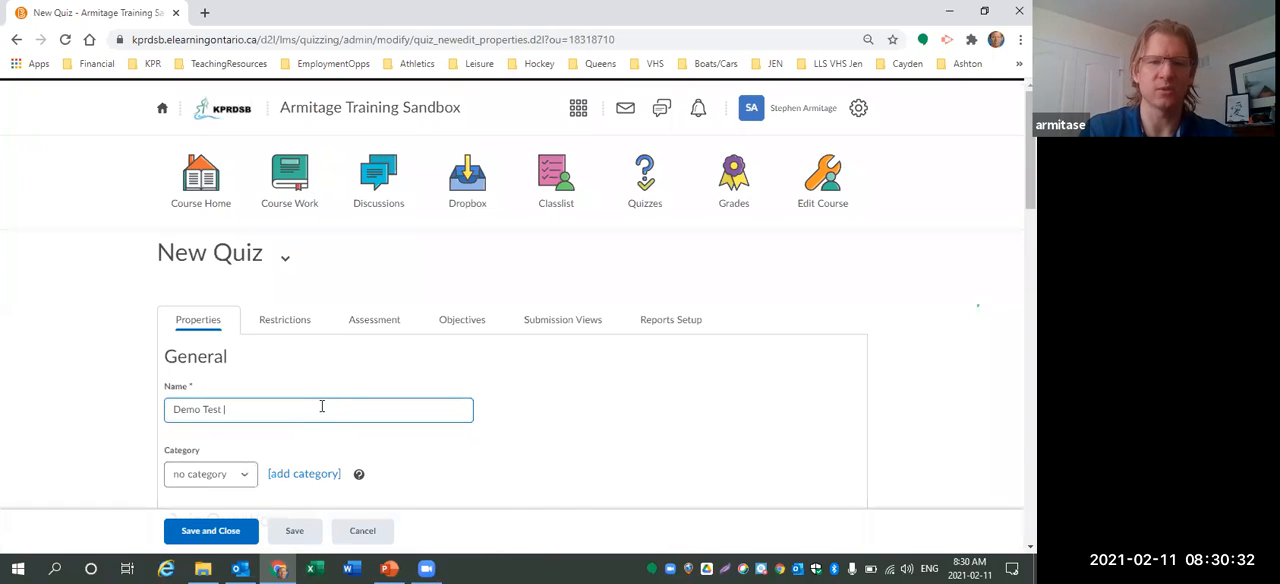
Add a new category named Unit Test for the quiz.
scroll(323, 414, "down", 1)
left_click(232, 400)
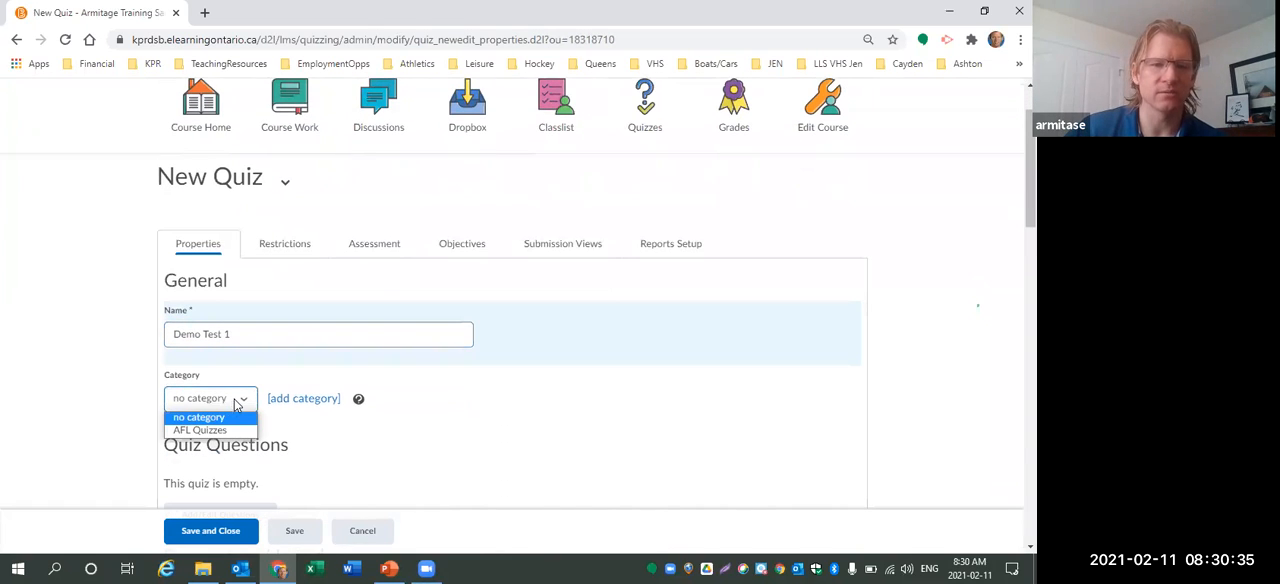
left_click(304, 401)
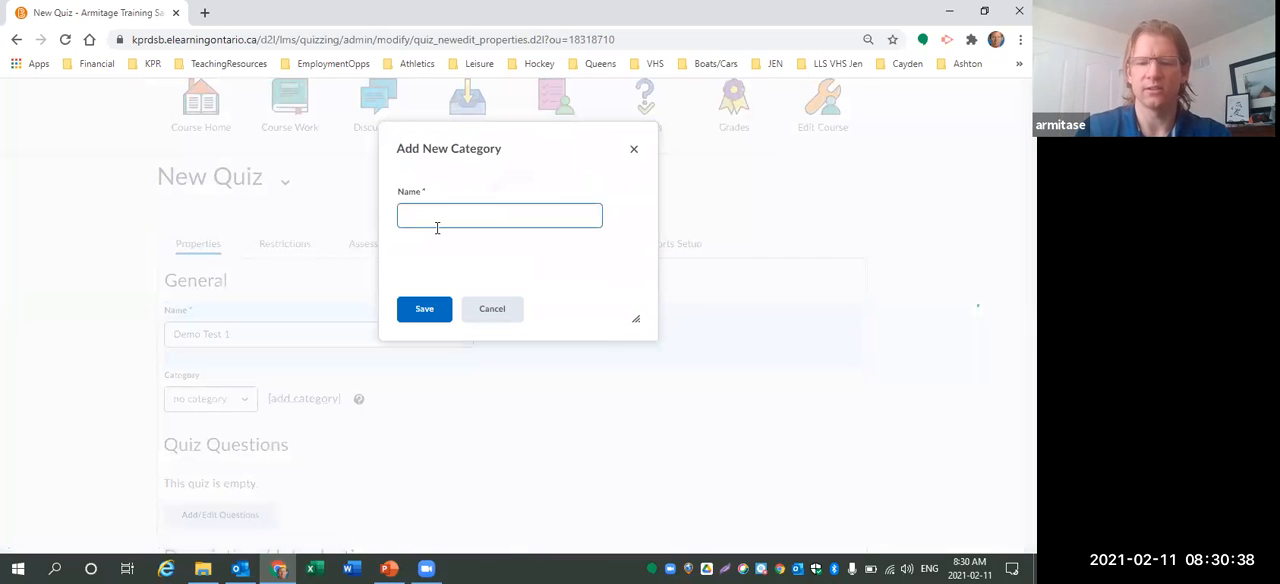
type("Unit Test")
left_click(424, 308)
Open the quiz's questions and browse the Question Library down to Unit 1's AFL Quiz 1.1.
scroll(450, 395, "down", 3)
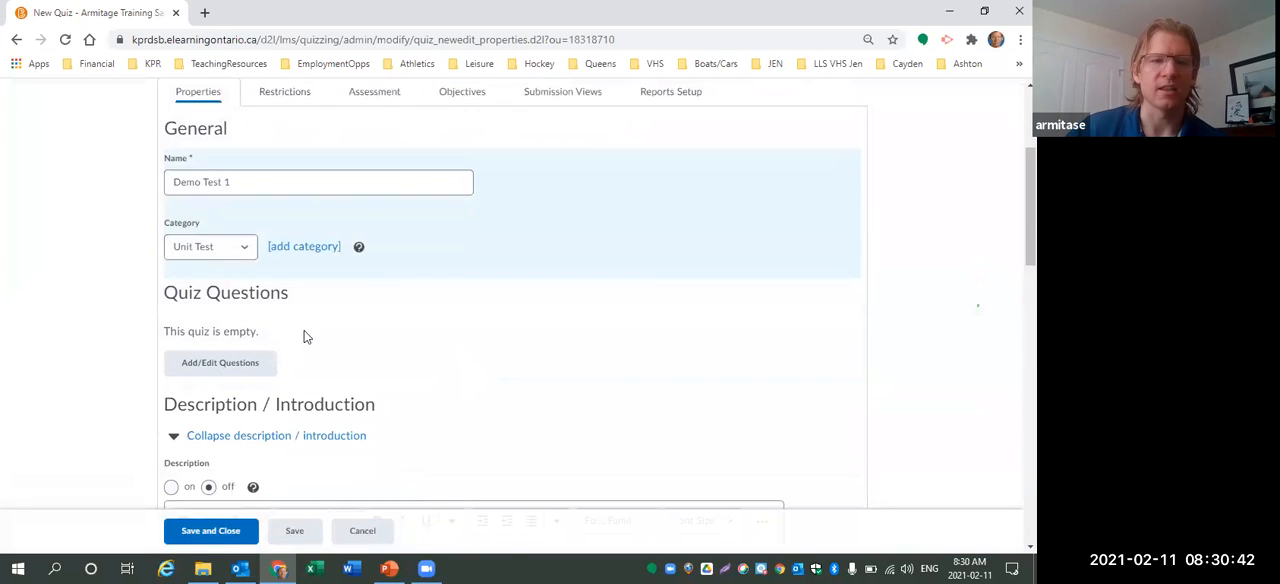
left_click(208, 364)
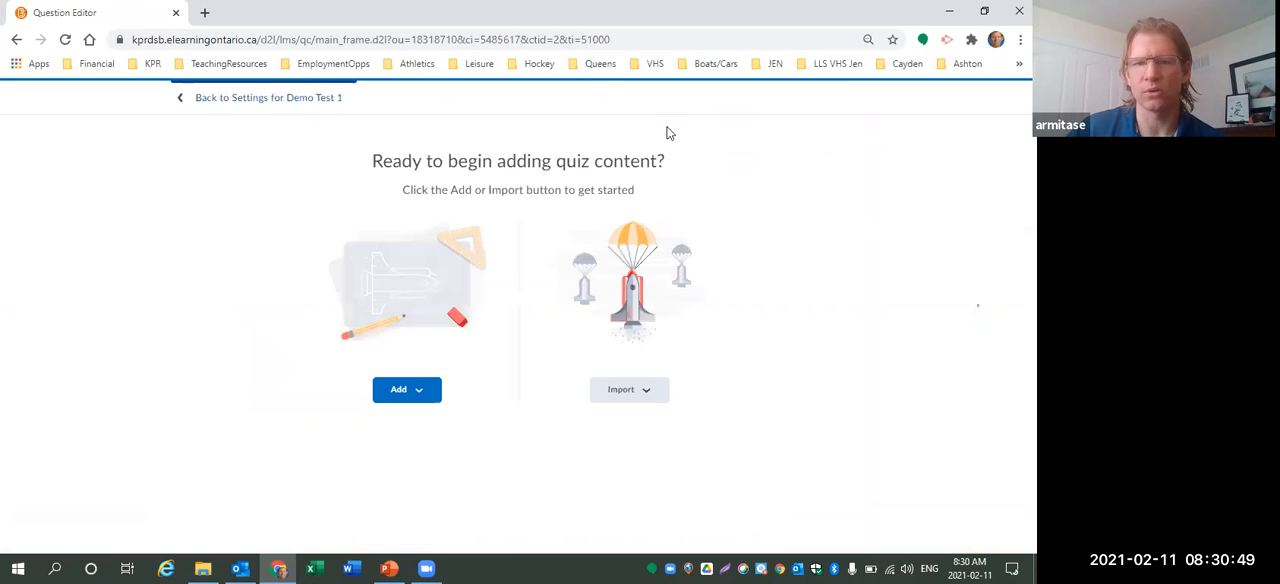
left_click(616, 400)
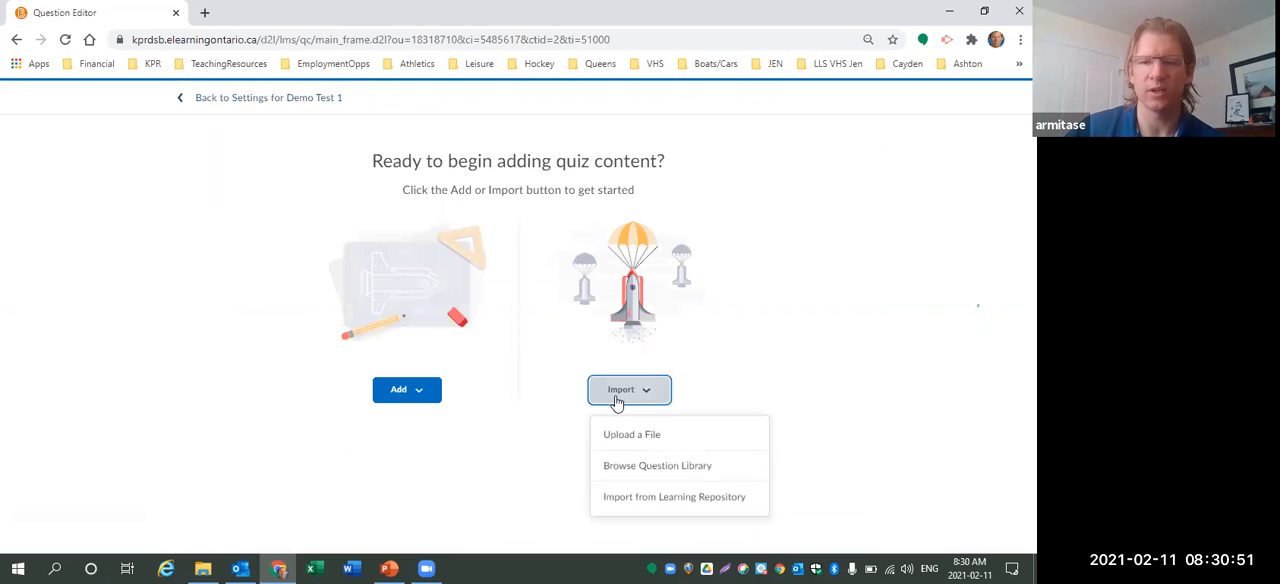
left_click(654, 466)
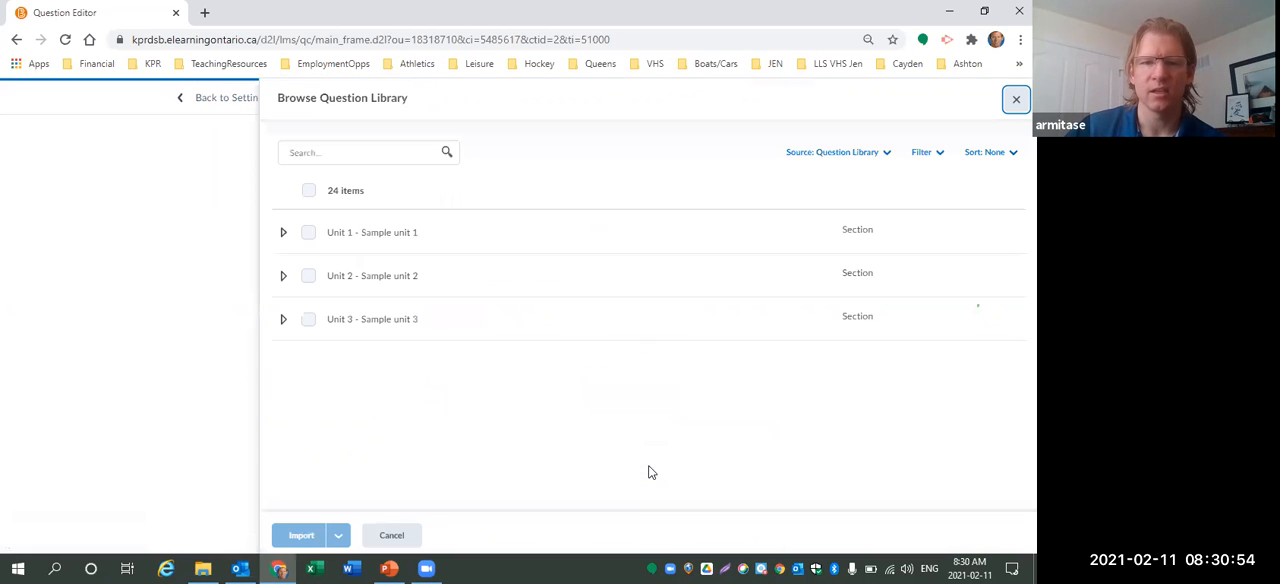
left_click(283, 233)
left_click(306, 275)
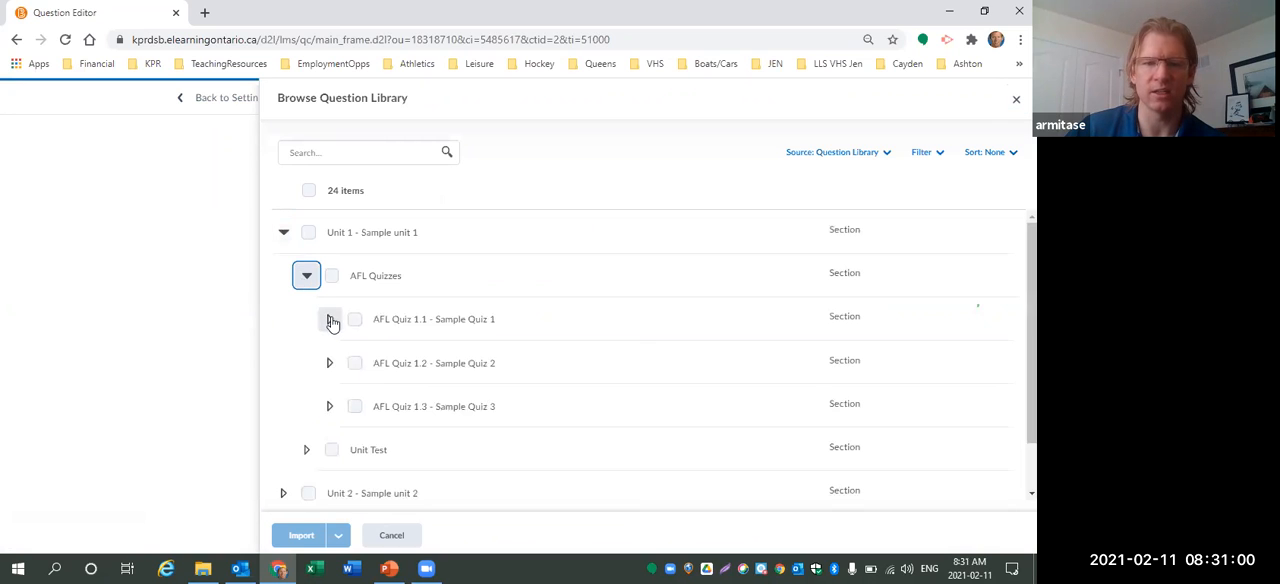
left_click(331, 320)
Select every question in AFL Quiz 1.1 except the MC Pool Sample section and import them into the quiz.
scroll(465, 315, "down", 1)
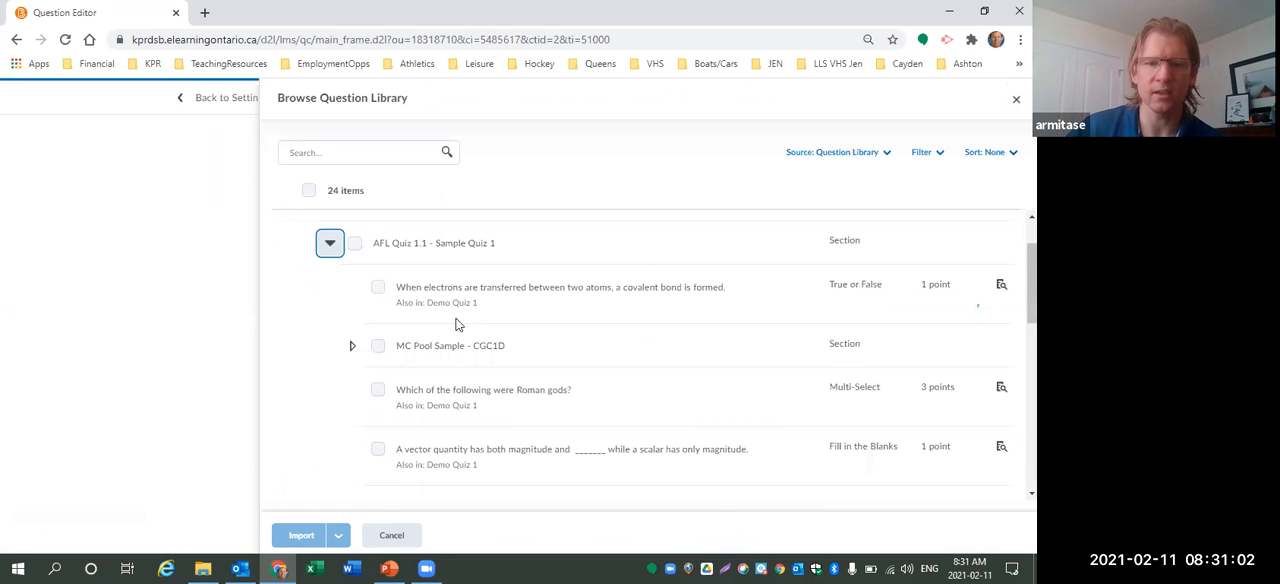
left_click(377, 287)
left_click(377, 389)
left_click(377, 447)
scroll(378, 440, "down", 1)
left_click(377, 431)
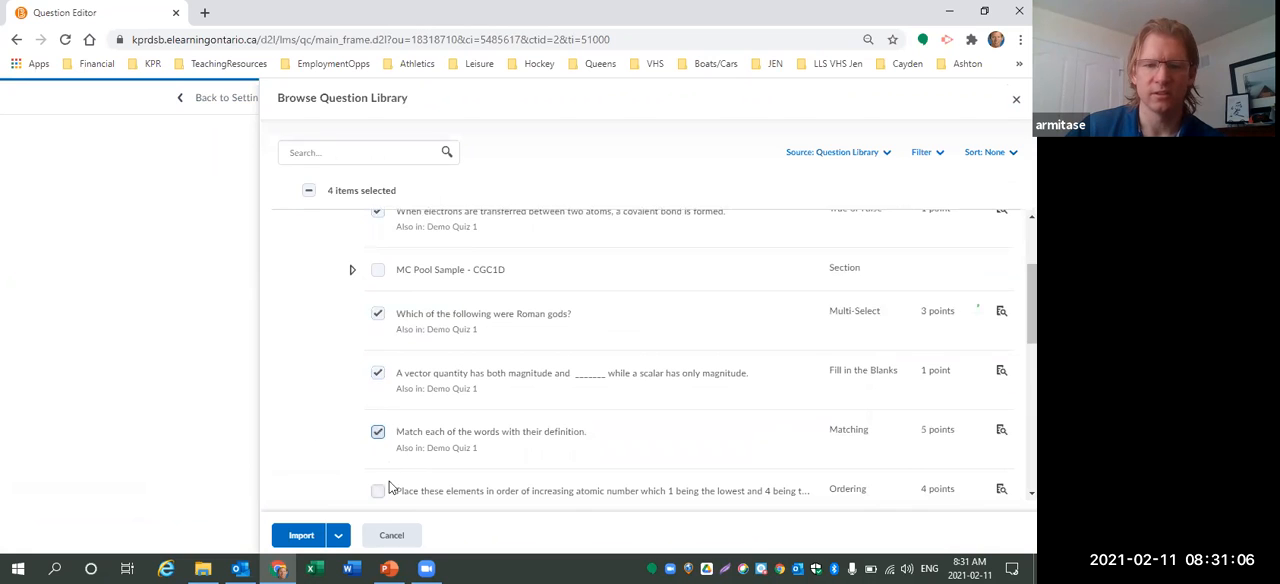
left_click(377, 490)
scroll(395, 470, "down", 2)
left_click(377, 398)
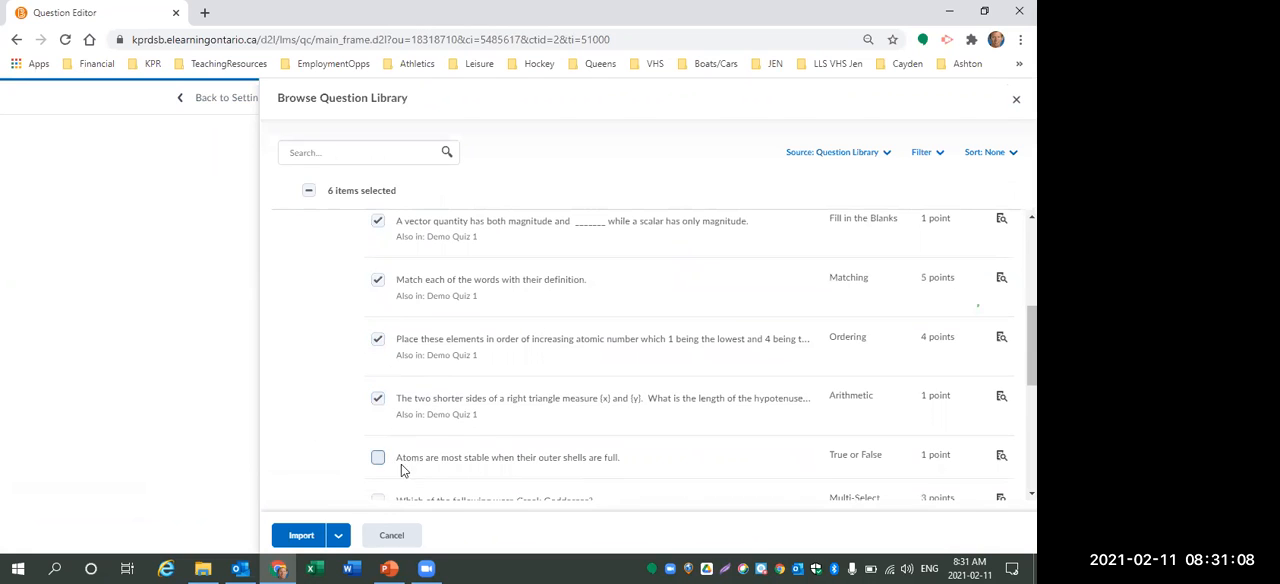
scroll(395, 465, "down", 2)
left_click(377, 305)
left_click(377, 348)
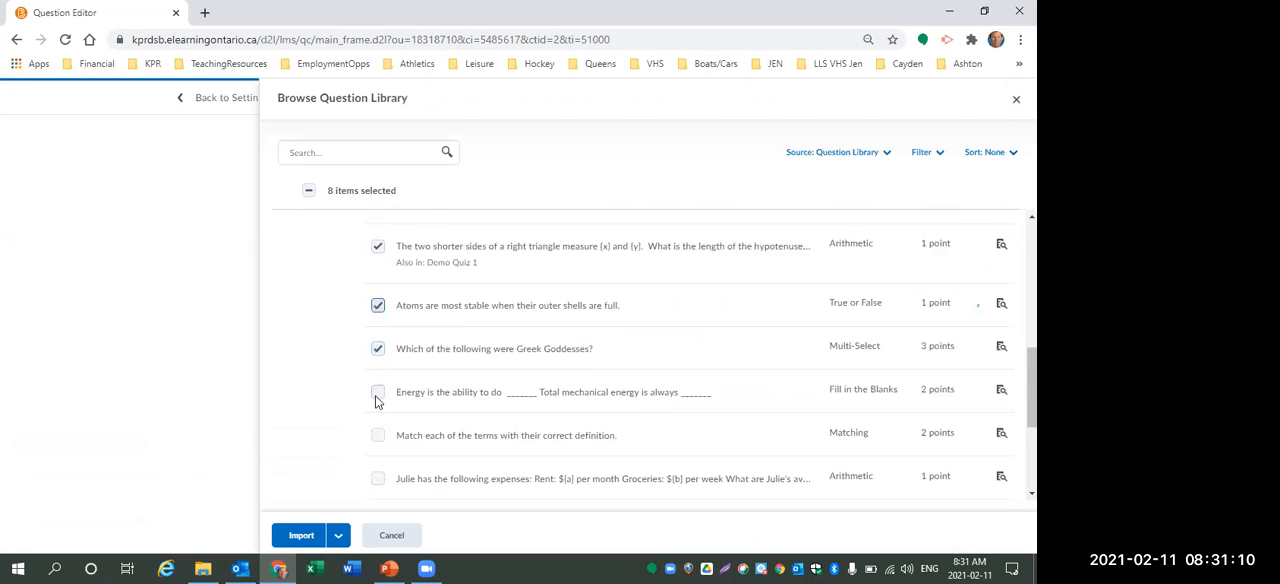
left_click(378, 395)
left_click(377, 435)
left_click(377, 478)
scroll(390, 420, "down", 2)
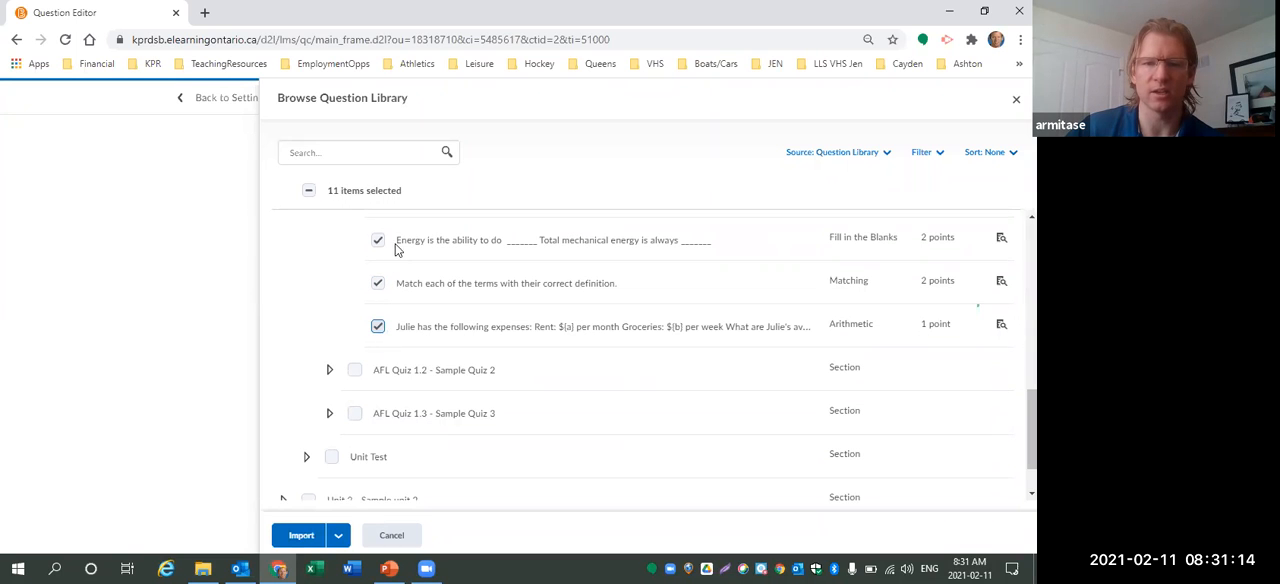
left_click(321, 532)
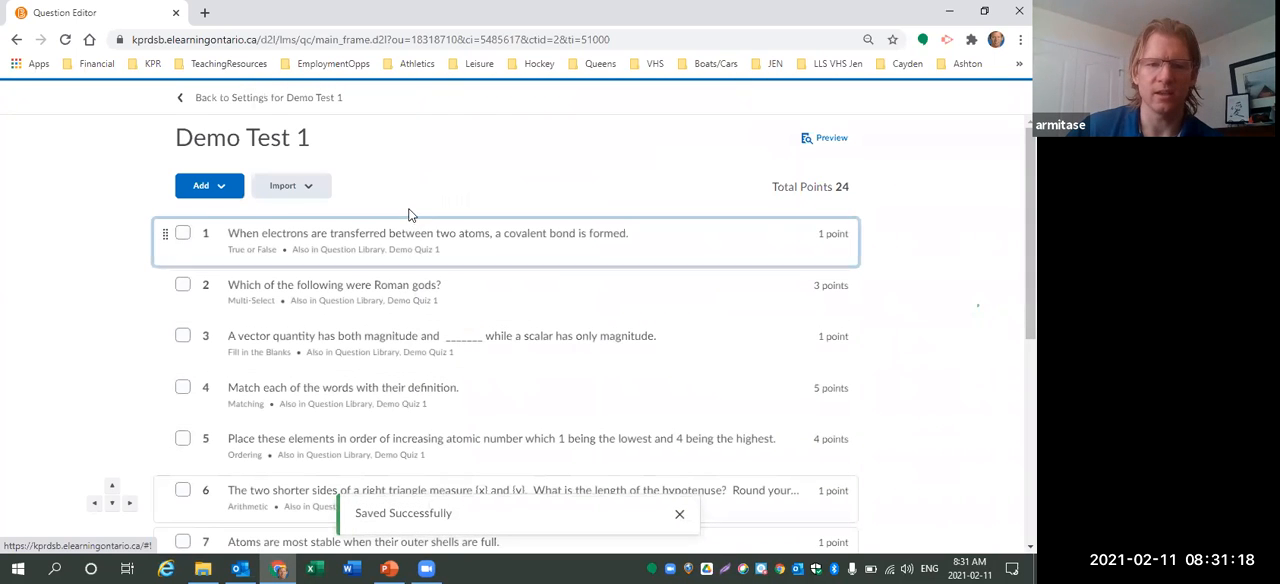
Add a question pool to the quiz titled Multiple Choice Quesiton Pool.
scroll(392, 293, "down", 5)
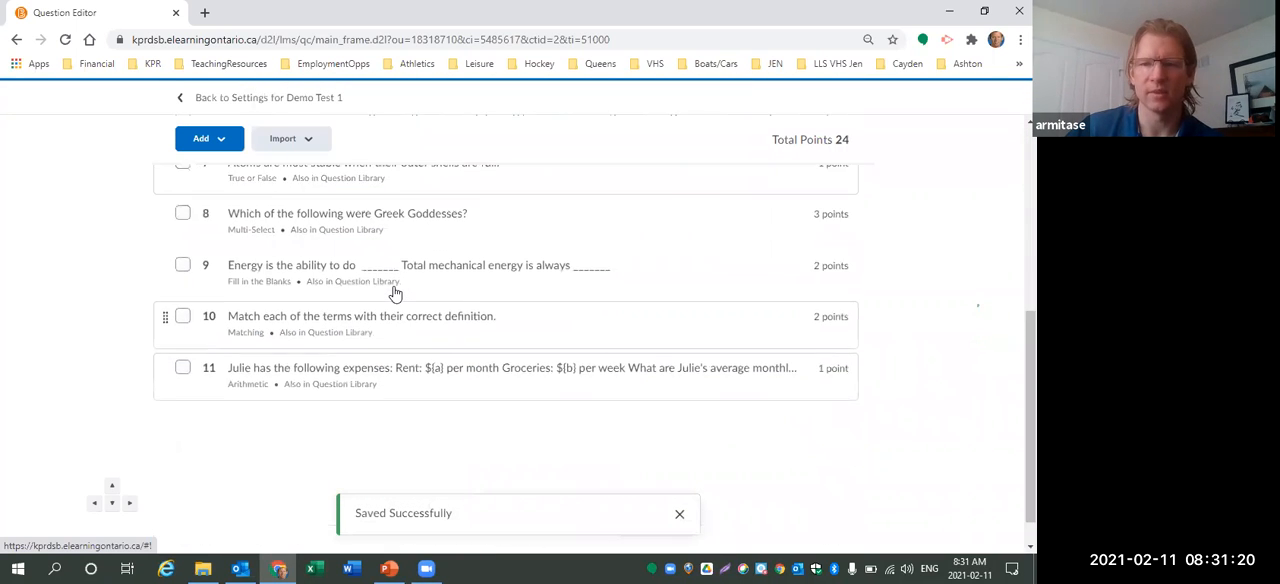
scroll(398, 288, "up", 5)
left_click(228, 188)
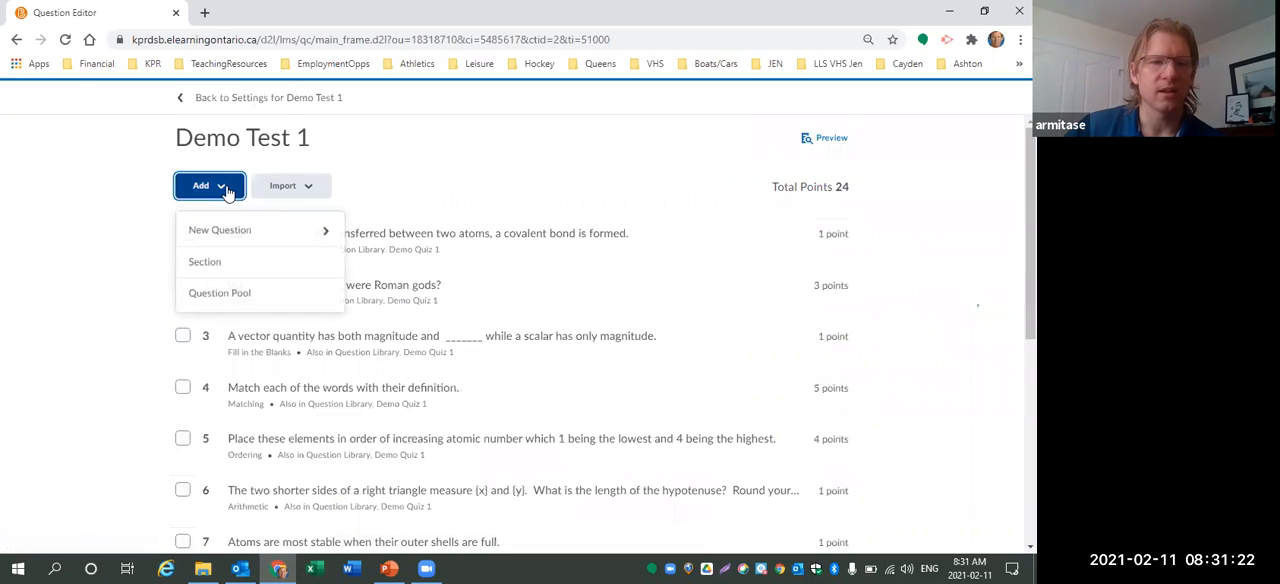
left_click(220, 294)
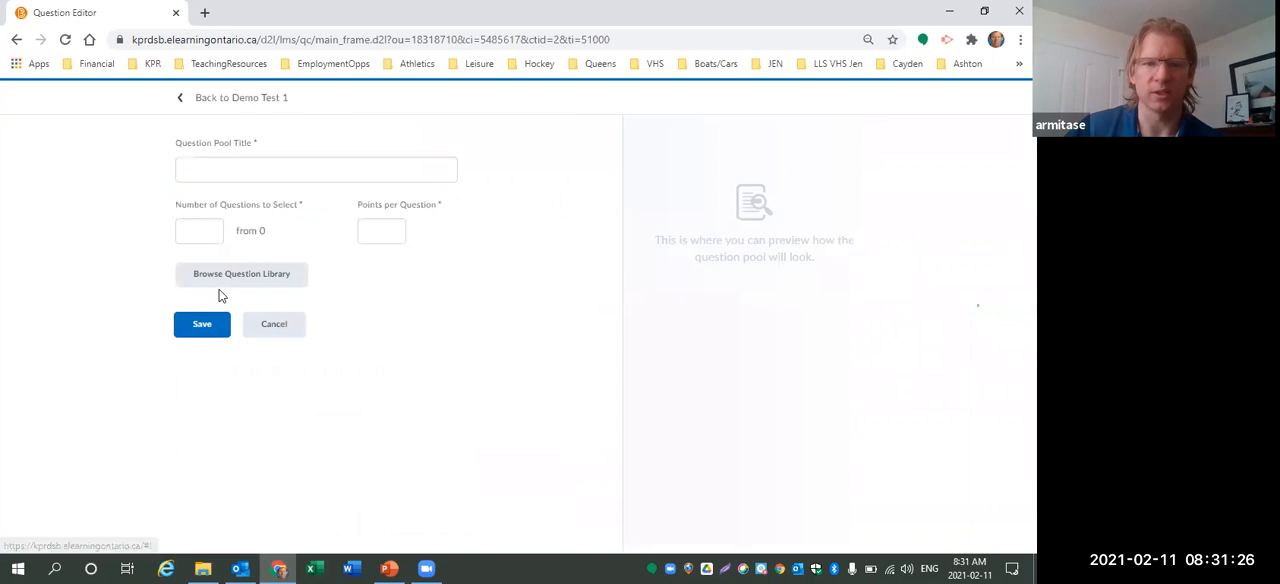
left_click(245, 172)
type("Mu")
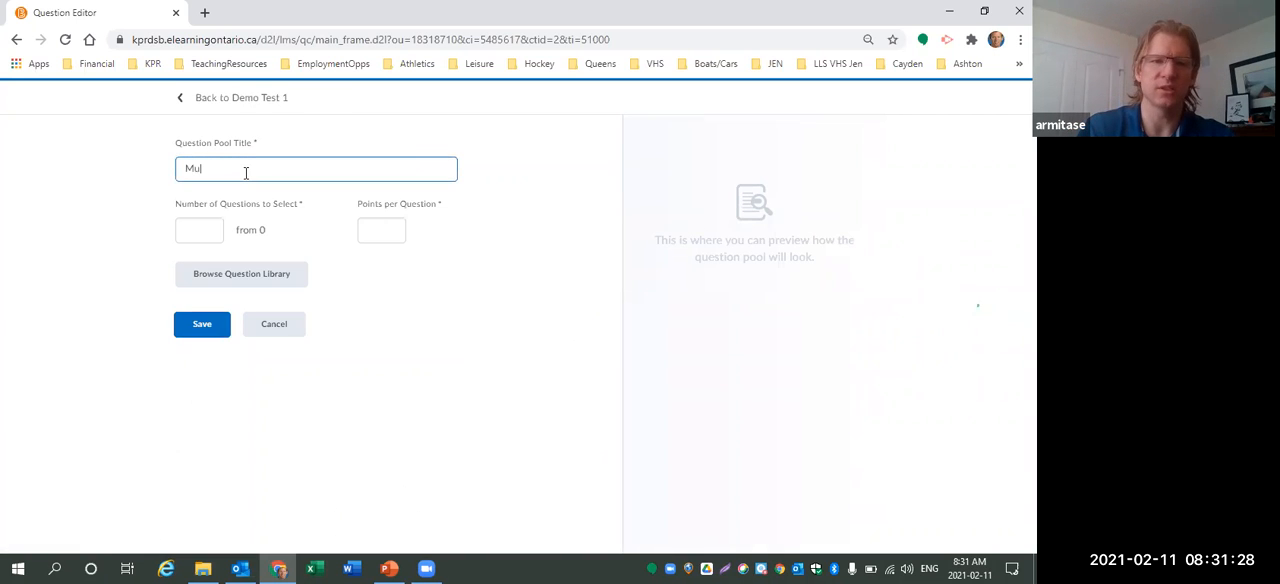
type("ltiple Choice")
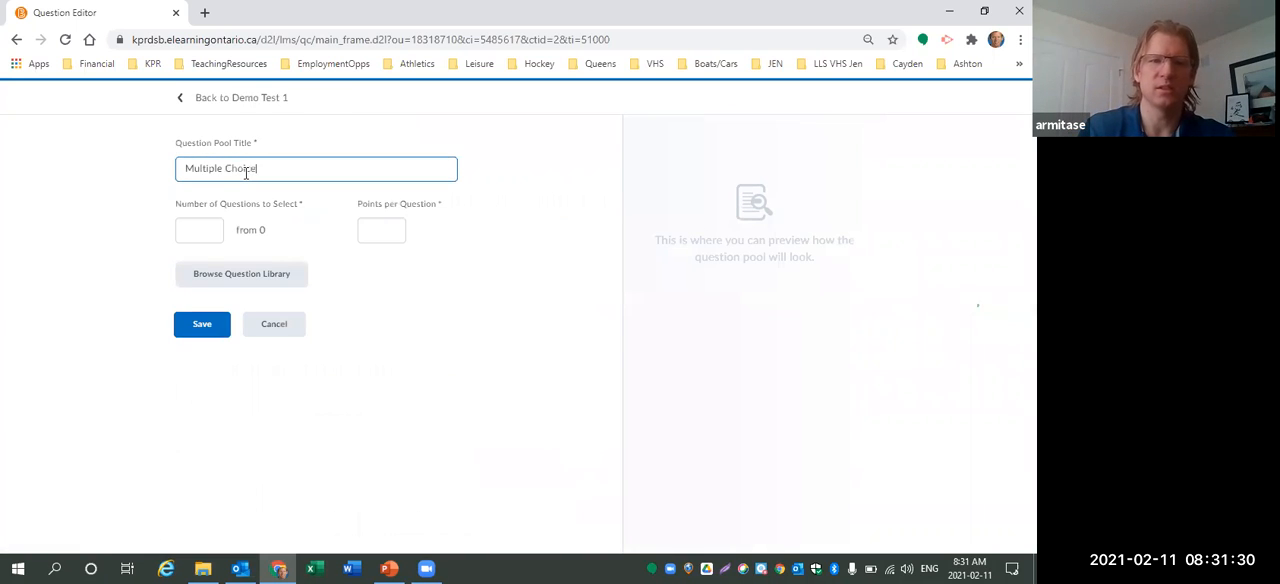
type(" Quesiton Pool")
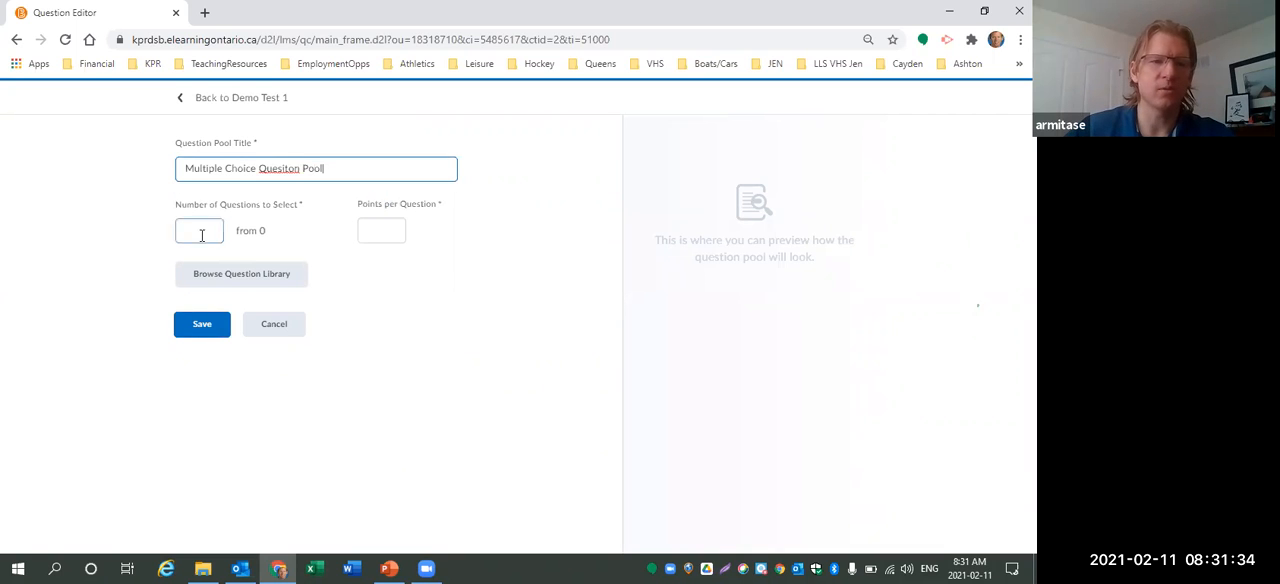
Import the MC Pool Sample - CGC1D section's questions from Unit 1's AFL Quiz 1.1 in the Question Library into the pool.
left_click(215, 275)
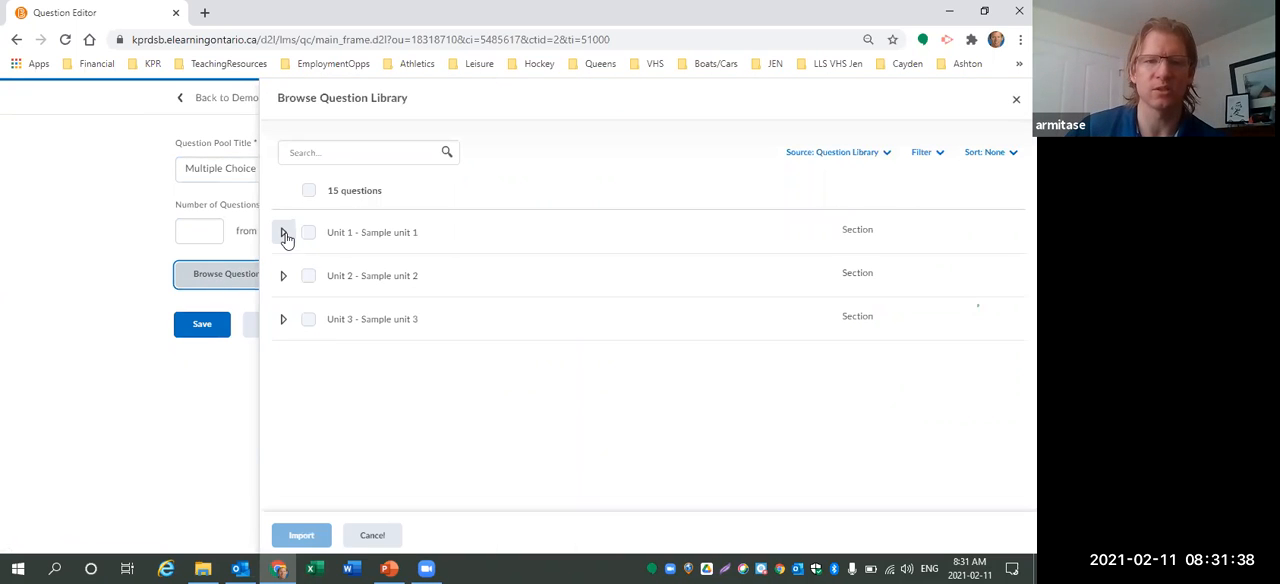
left_click(284, 233)
left_click(306, 275)
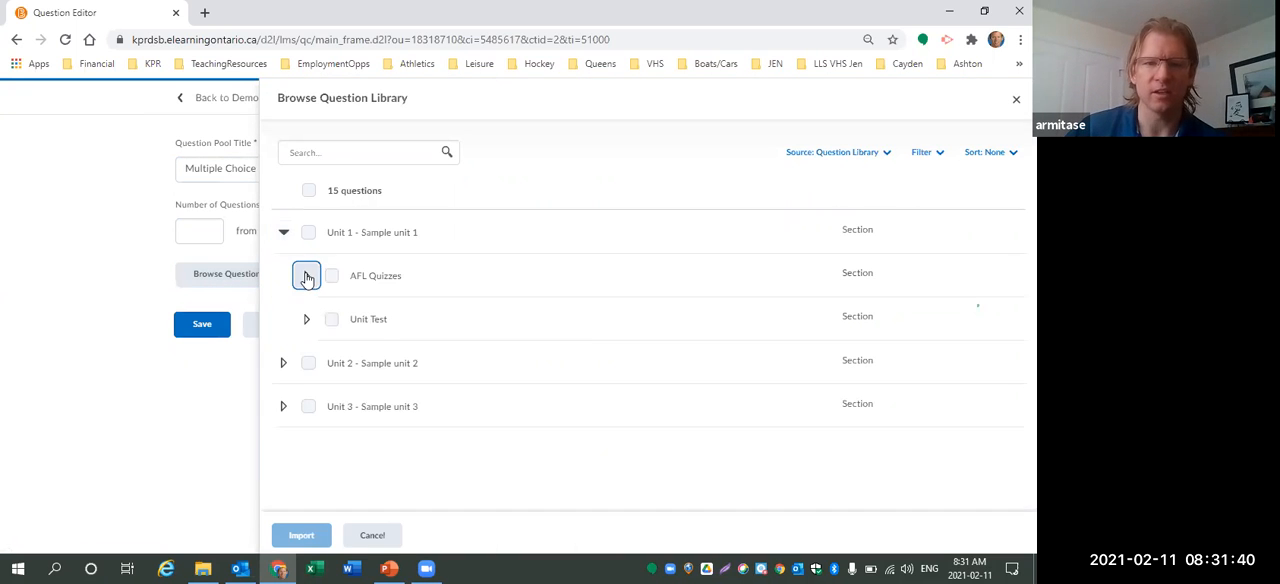
left_click(330, 319)
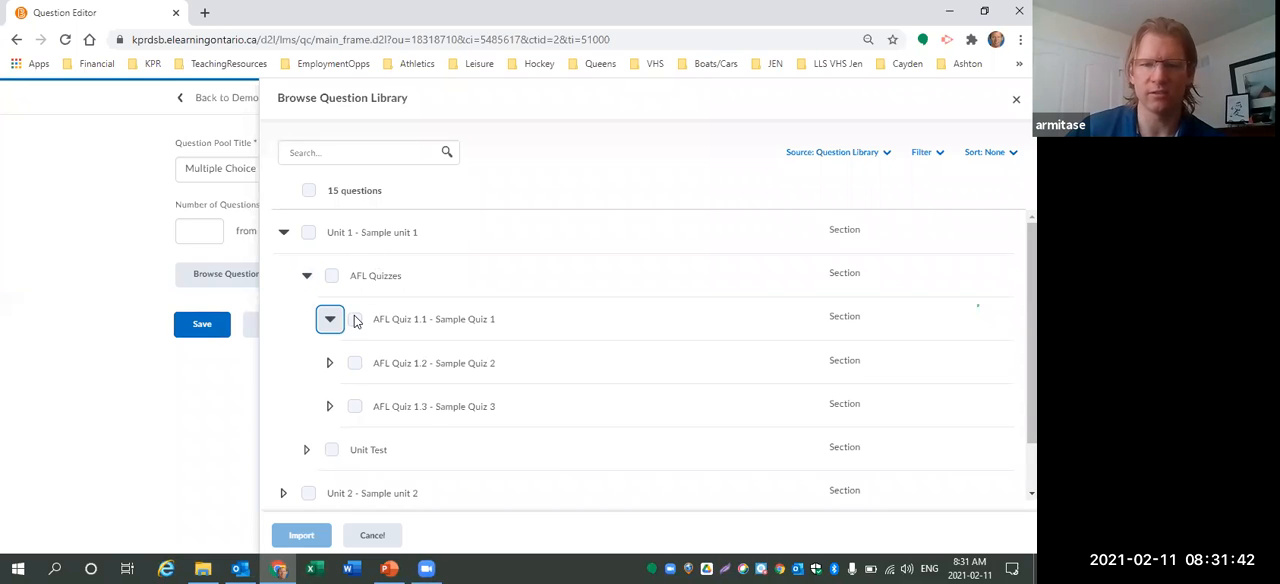
left_click(360, 423)
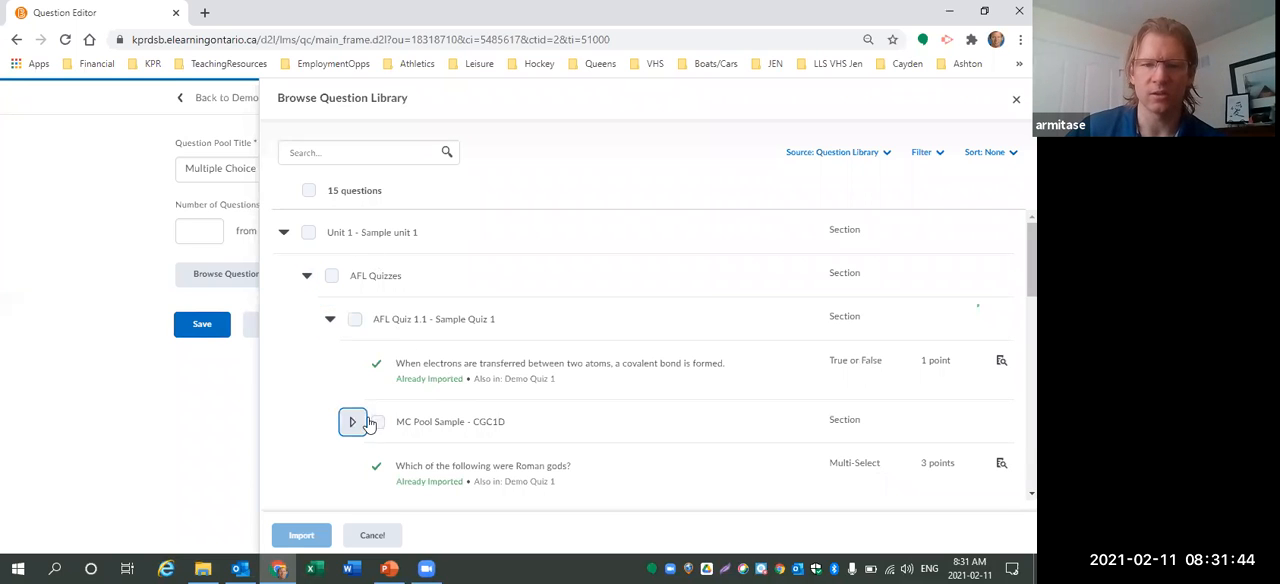
scroll(550, 365, "down", 3)
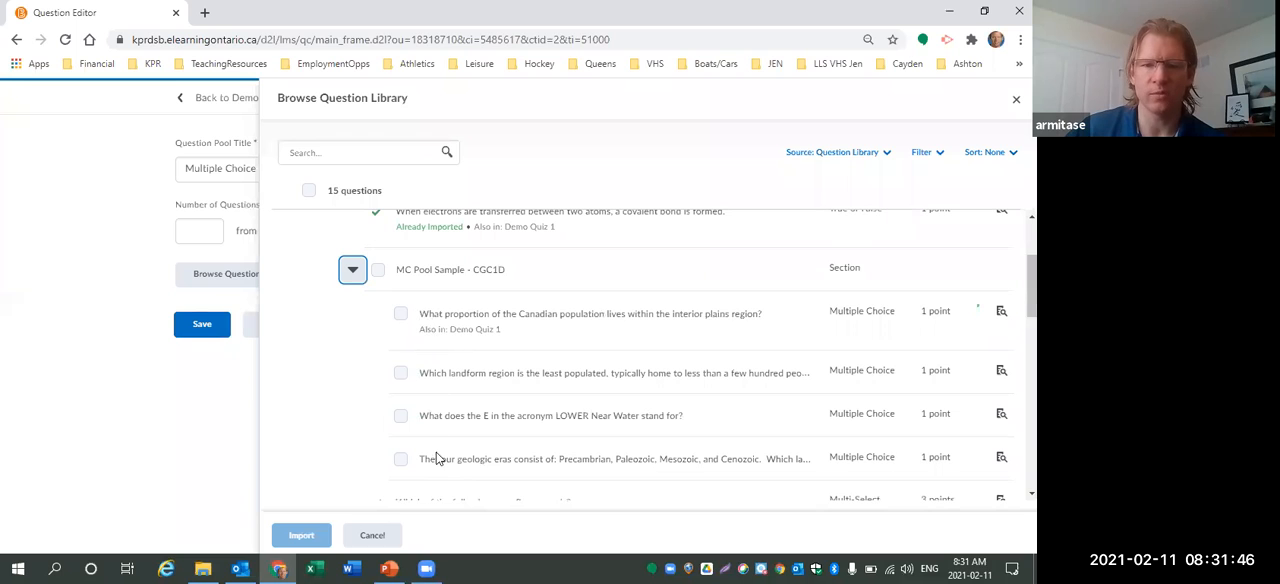
left_click(377, 270)
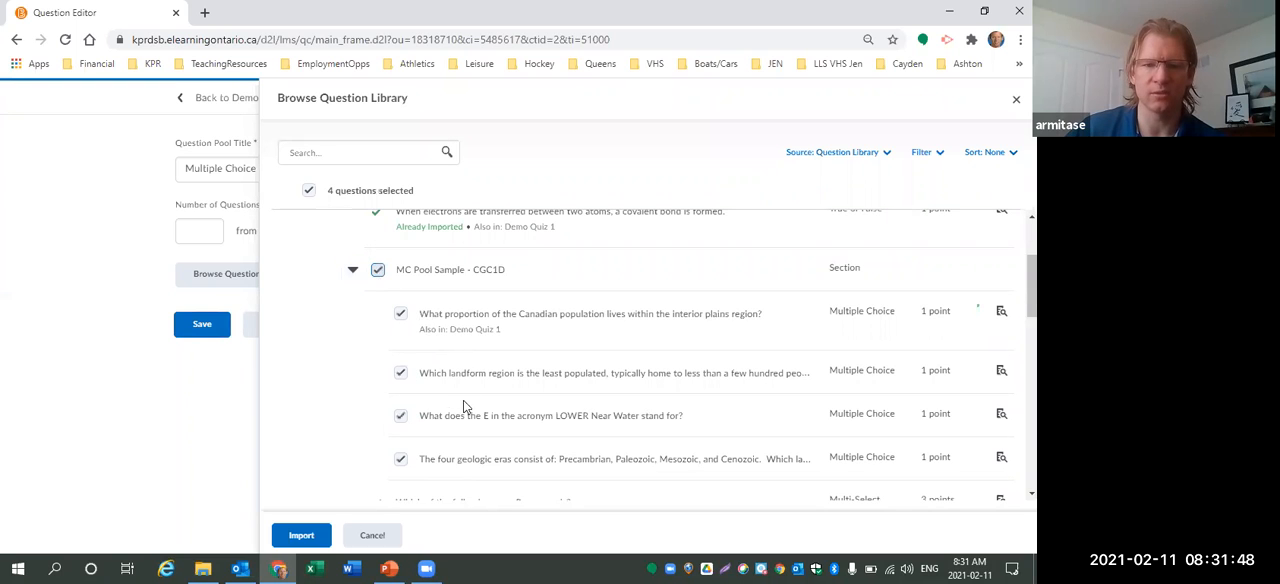
left_click(297, 537)
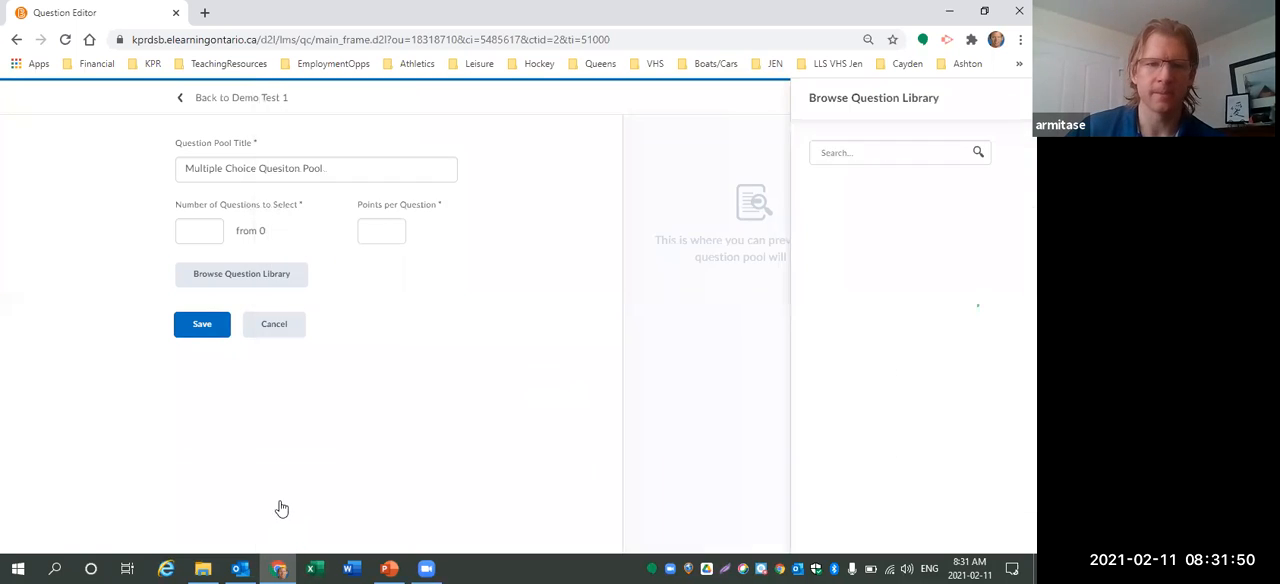
Set the pool to select 1 question and save the question pool.
left_click(198, 231)
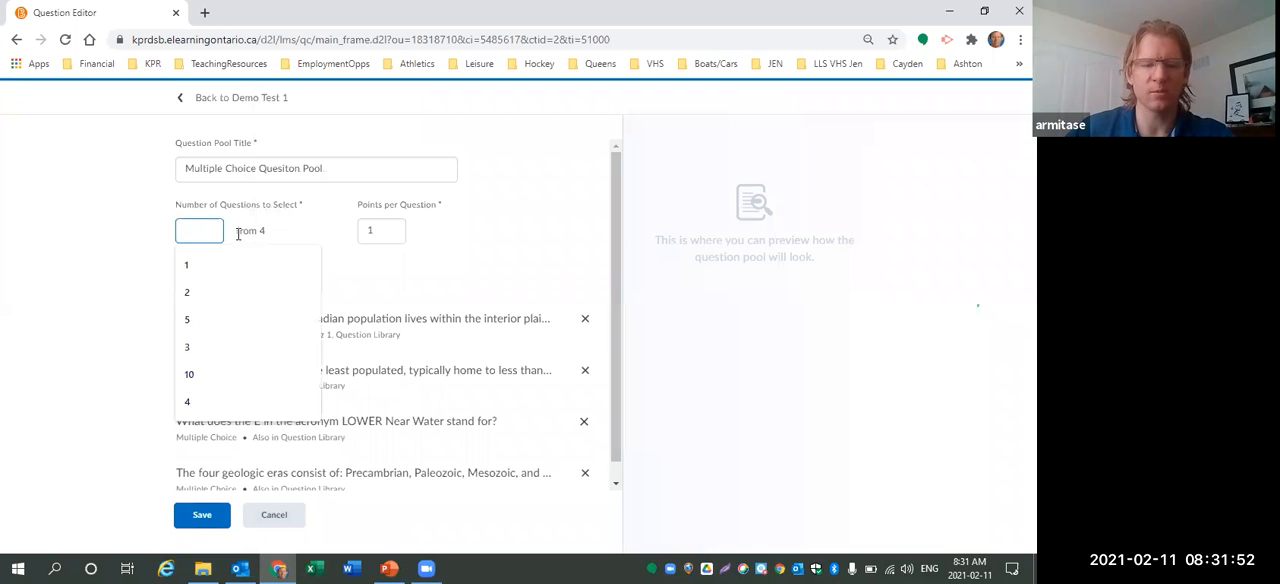
type("1")
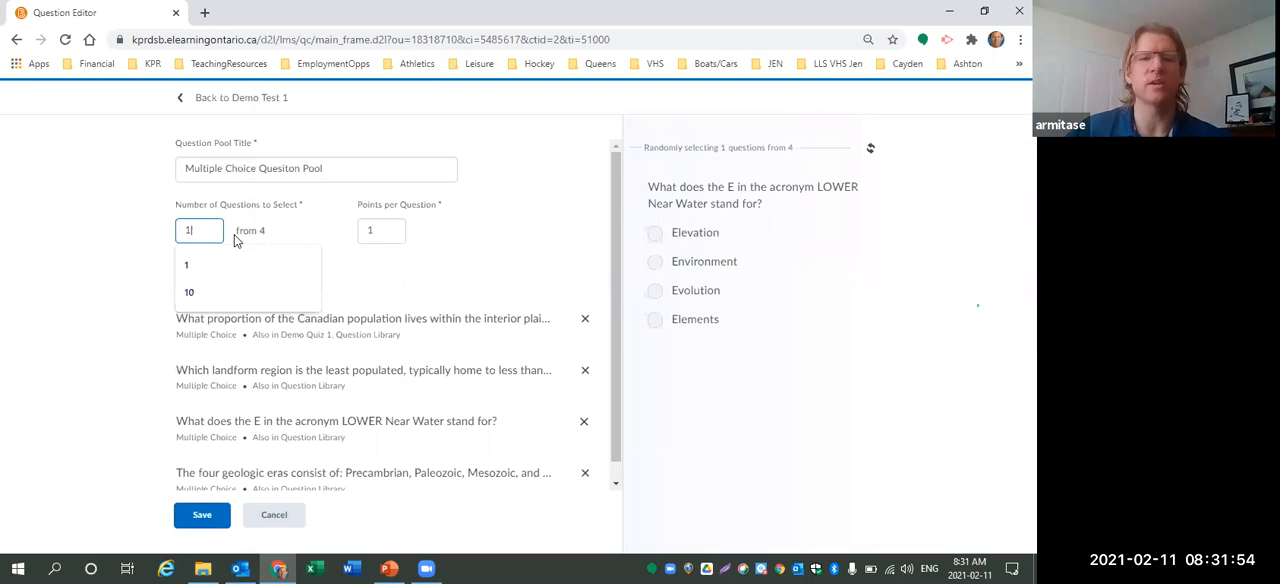
left_click(359, 259)
left_click(201, 518)
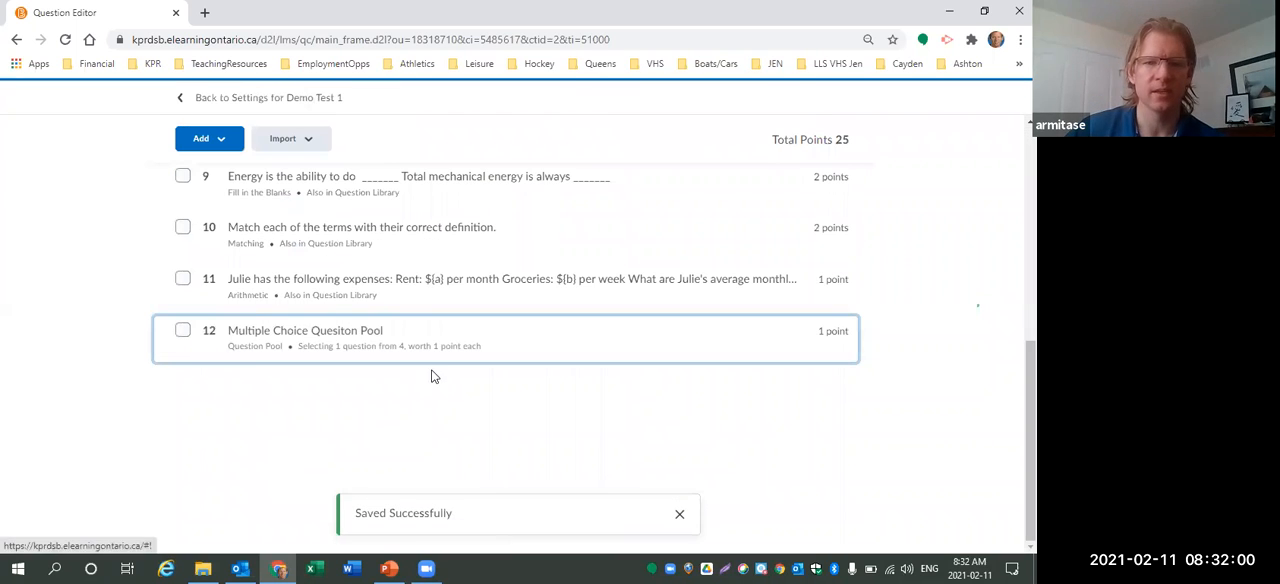
Return to the settings for Demo Test 1 and enable Allow hints in the optional advanced properties.
scroll(363, 372, "up", 2)
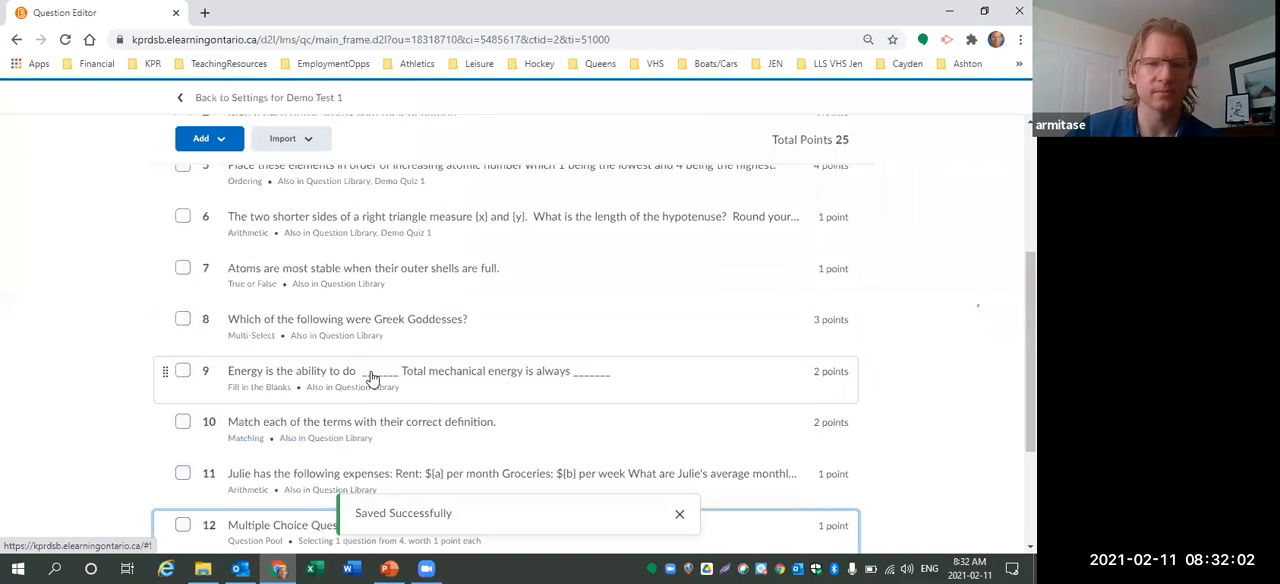
scroll(370, 375, "up", 3)
left_click(180, 98)
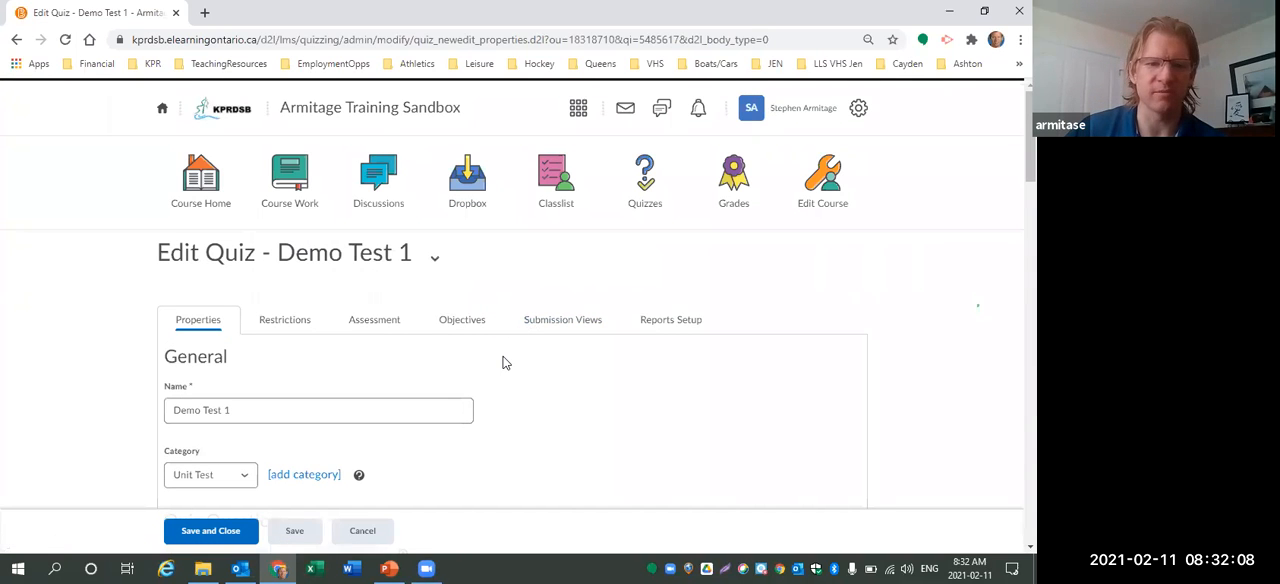
scroll(505, 363, "down", 7)
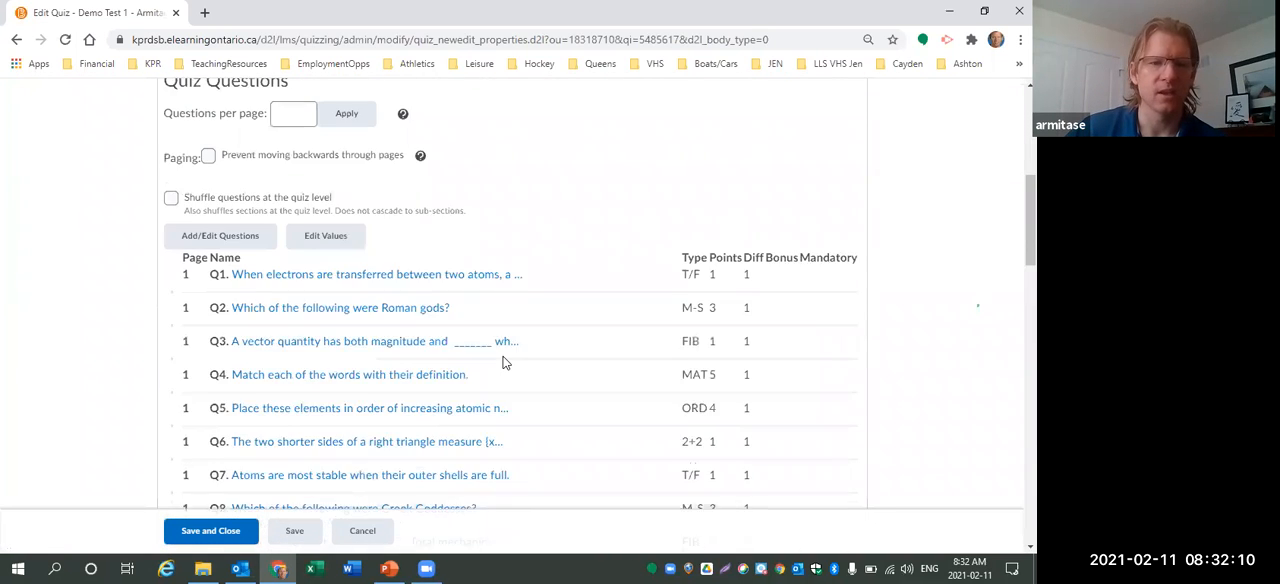
scroll(505, 363, "down", 10)
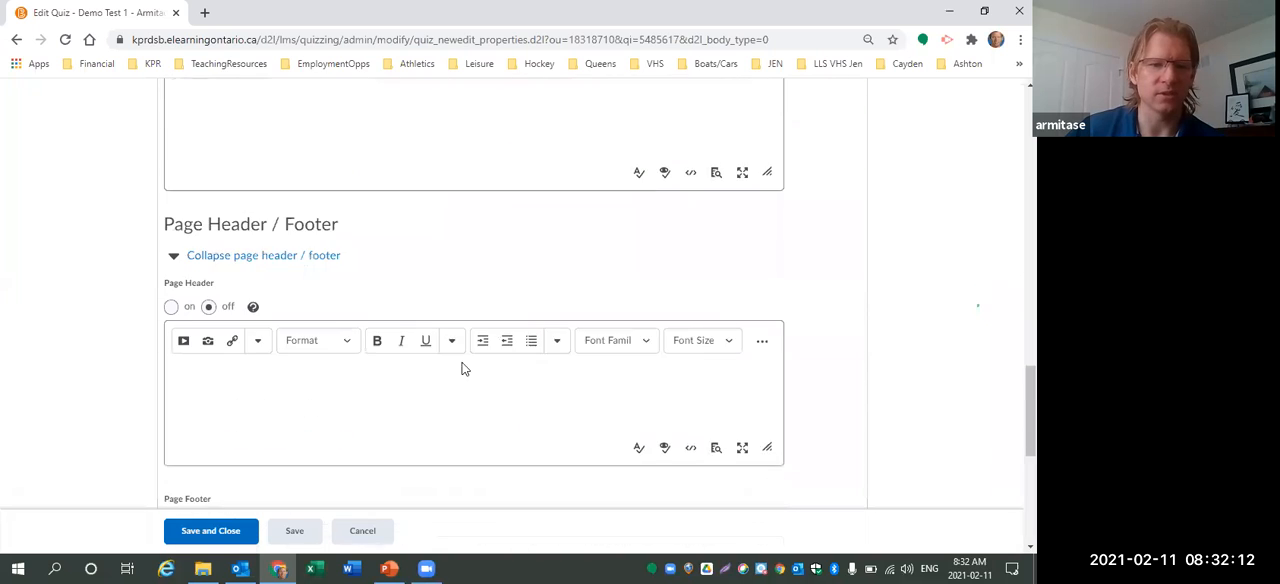
scroll(355, 421, "down", 5)
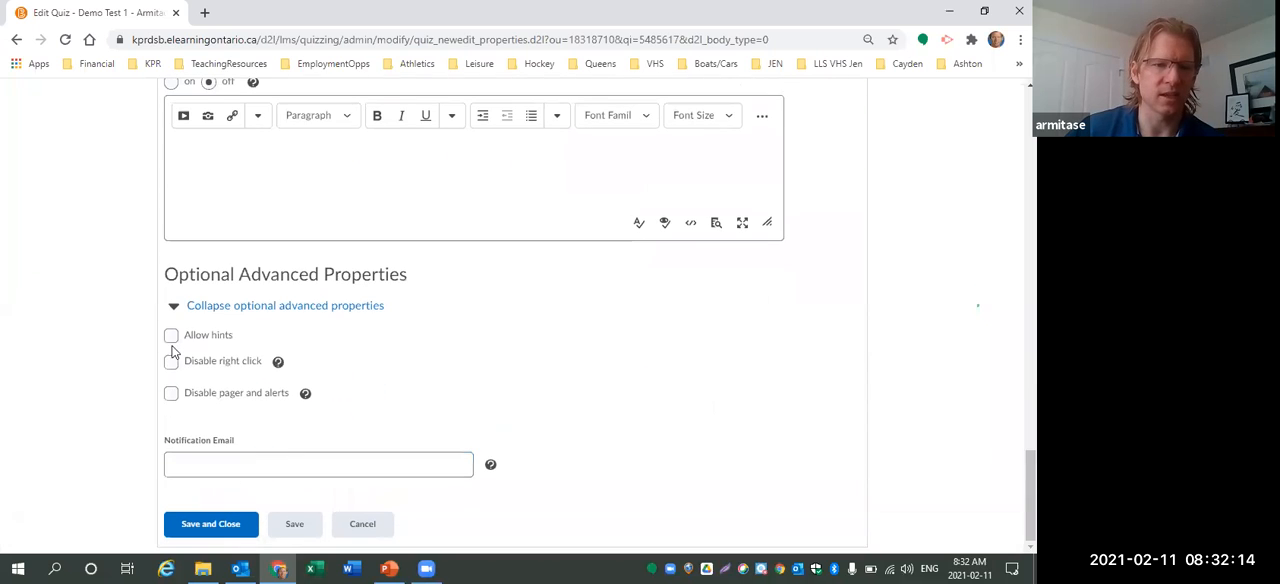
left_click(171, 337)
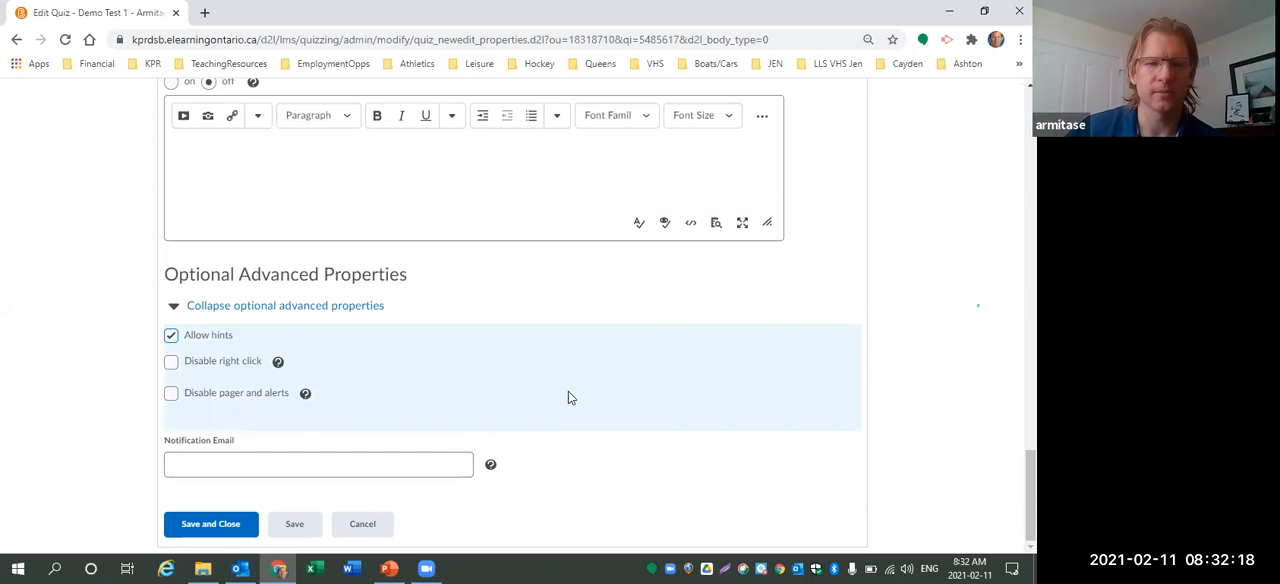
Uncheck Hide from Users in the quiz's restrictions.
scroll(565, 386, "up", 15)
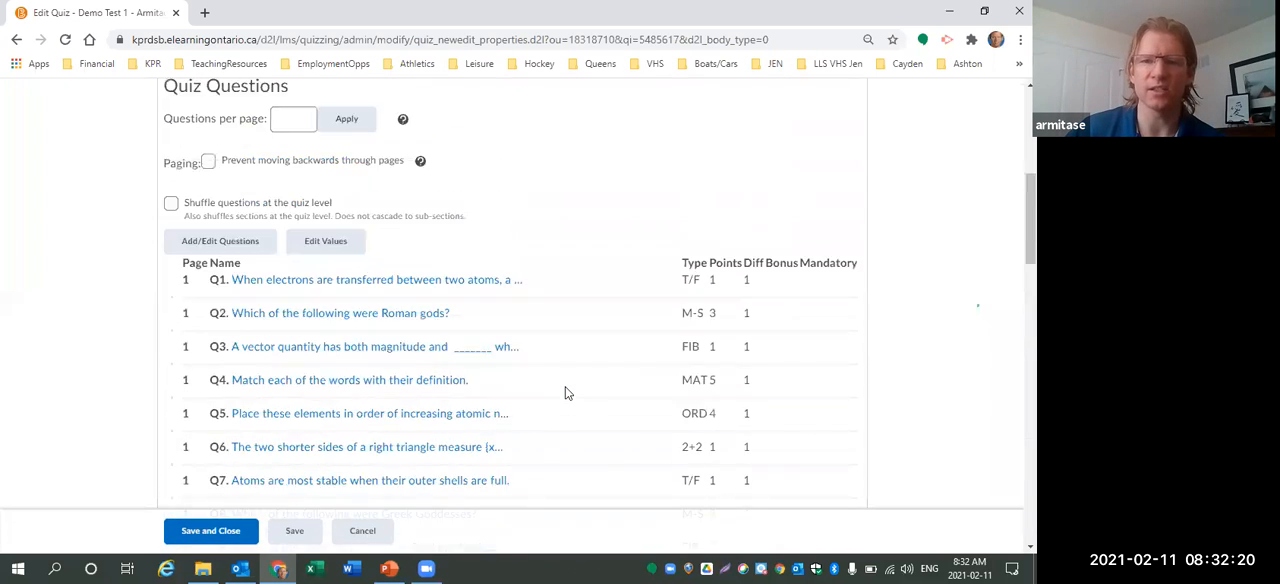
scroll(565, 392, "up", 10)
left_click(267, 325)
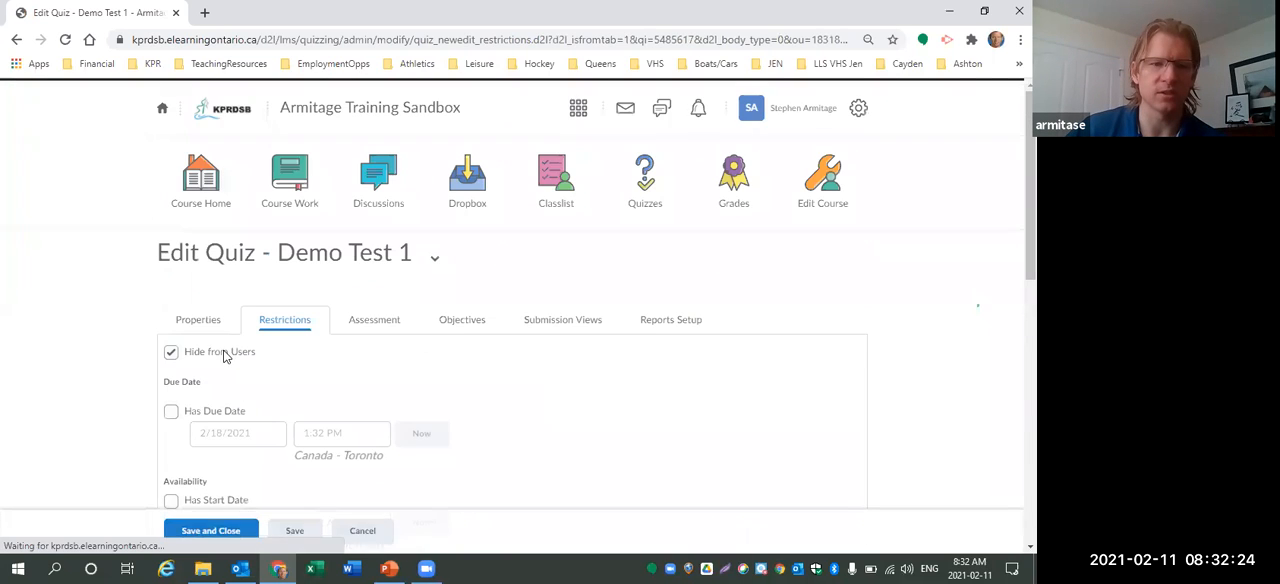
left_click(171, 358)
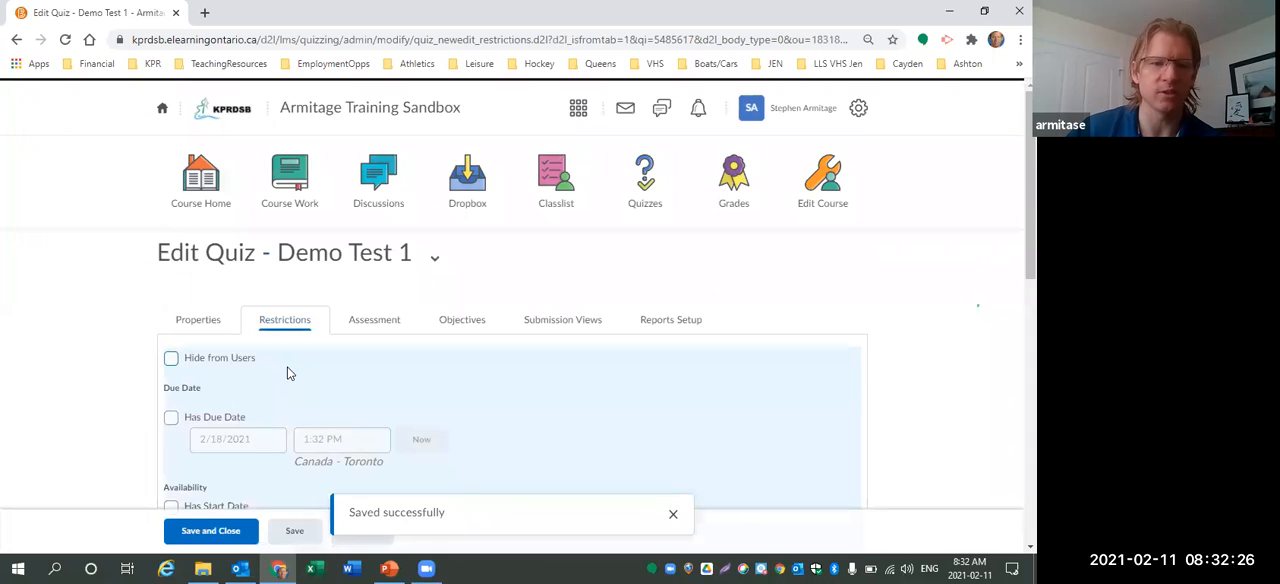
Switch the quiz timing to an enforced time limit of 60 minutes.
scroll(165, 360, "down", 2)
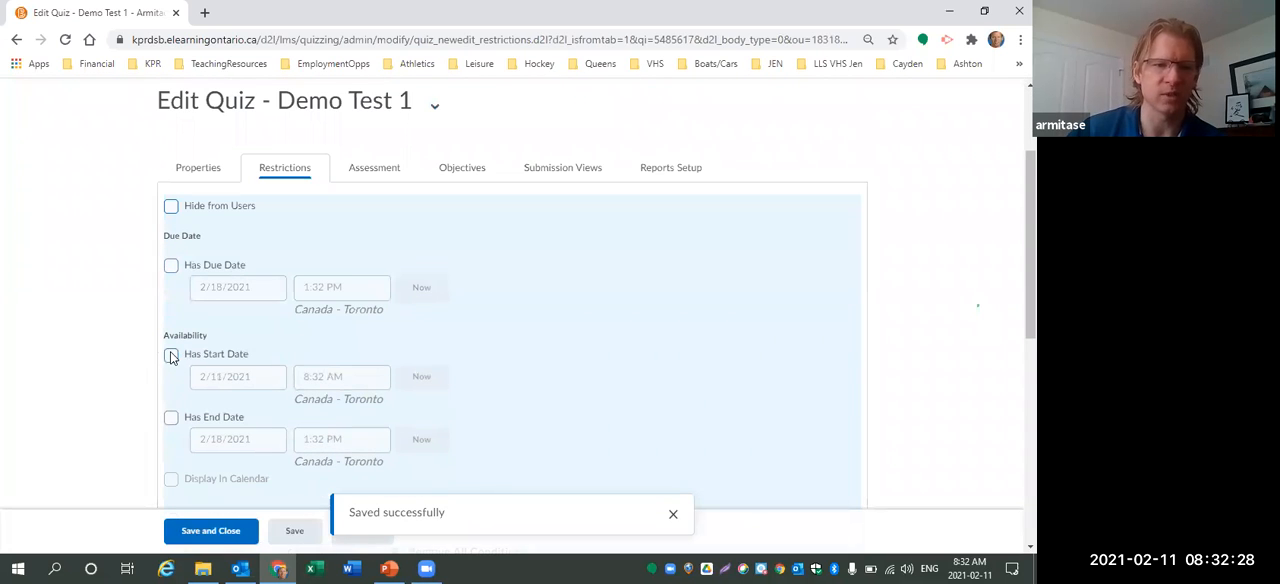
scroll(243, 428, "down", 2)
scroll(243, 428, "down", 3)
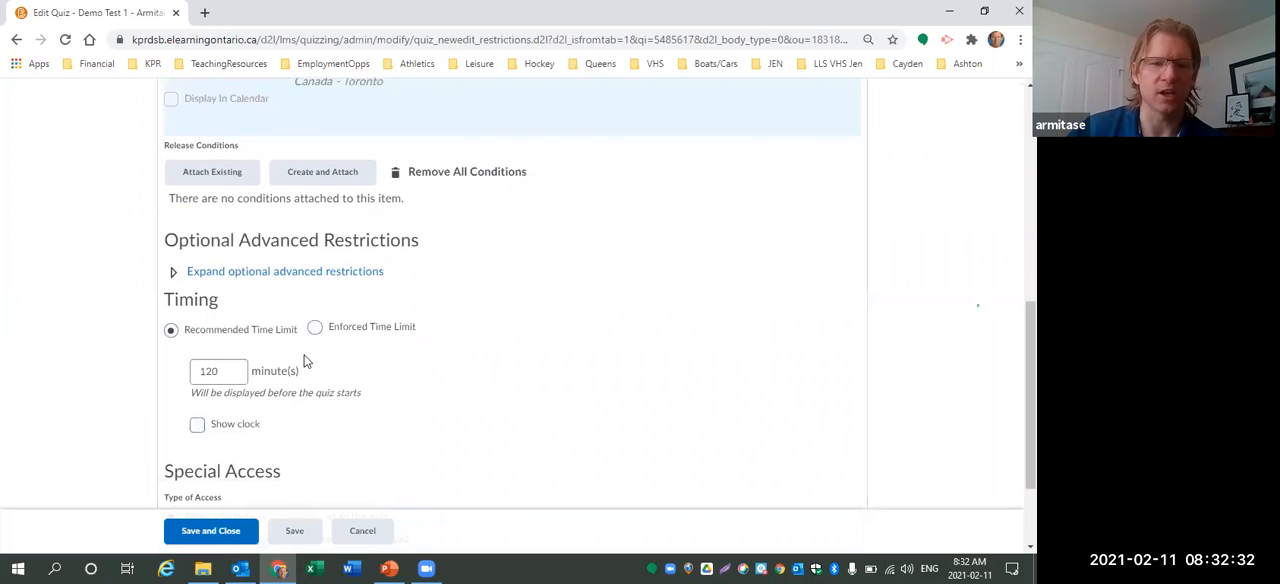
left_click(315, 327)
left_click_drag(245, 387, 155, 399)
type("60")
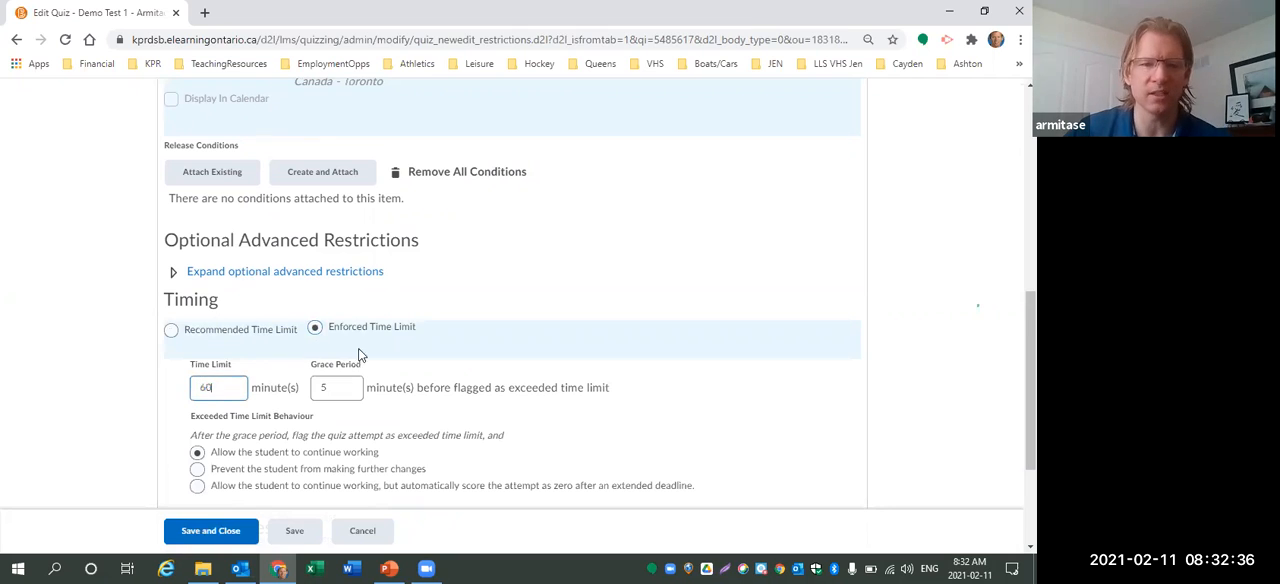
Set the exceeded time limit behaviour to prevent the student from making further changes.
scroll(410, 340, "down", 2)
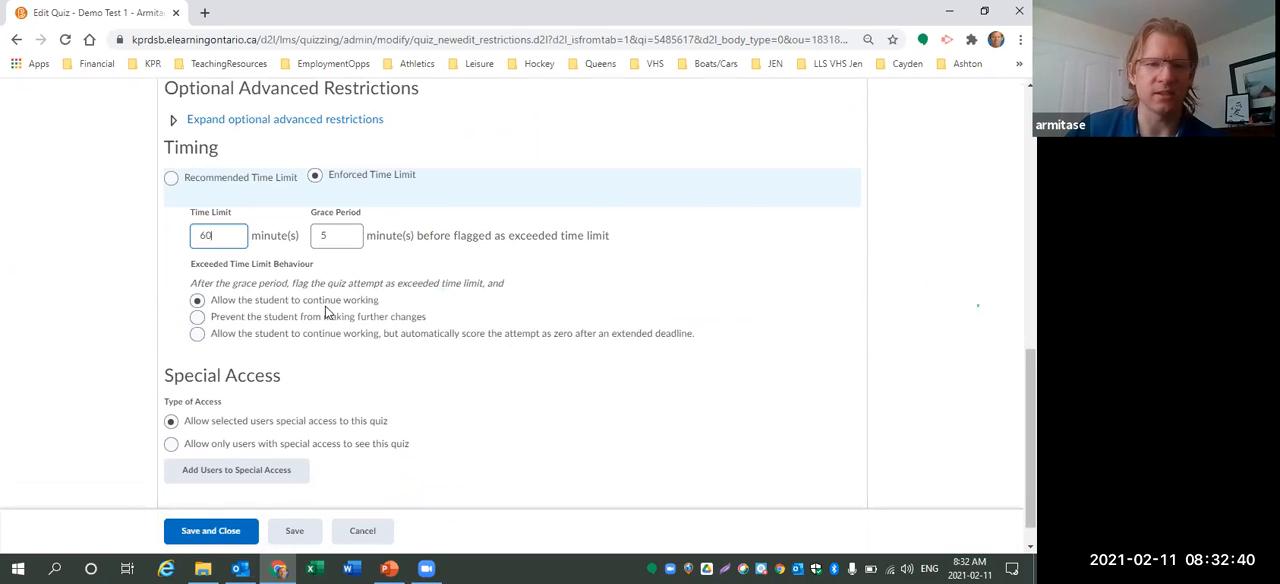
left_click(197, 335)
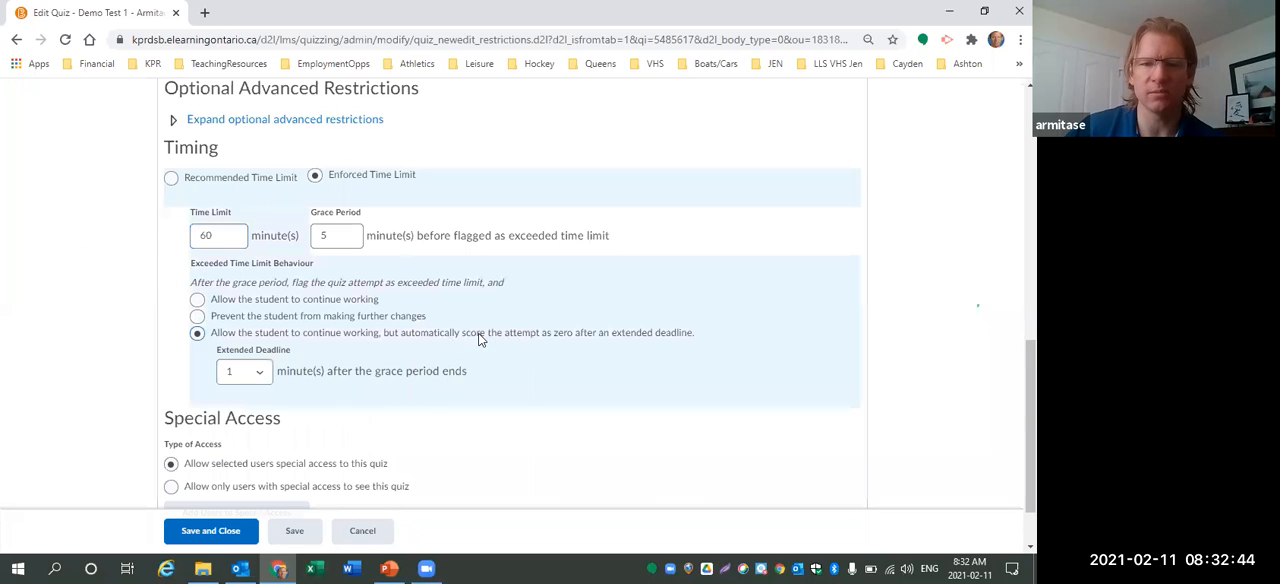
left_click(194, 320)
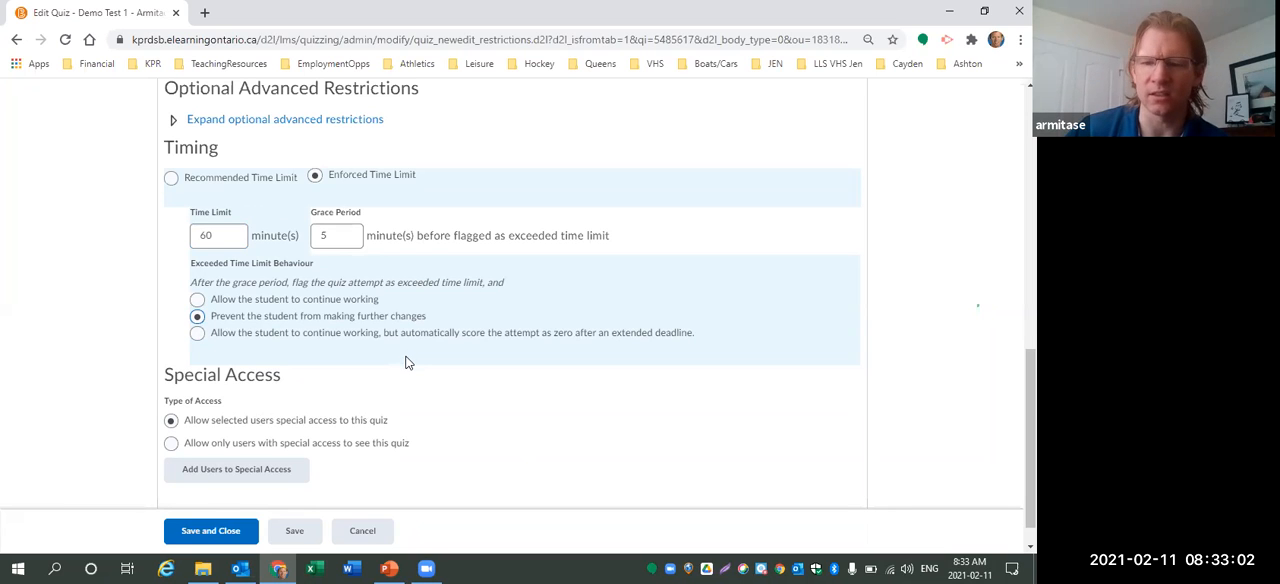
Open the quiz's assessment settings and allow attempts to be set as graded immediately upon completion.
scroll(407, 388, "up", 10)
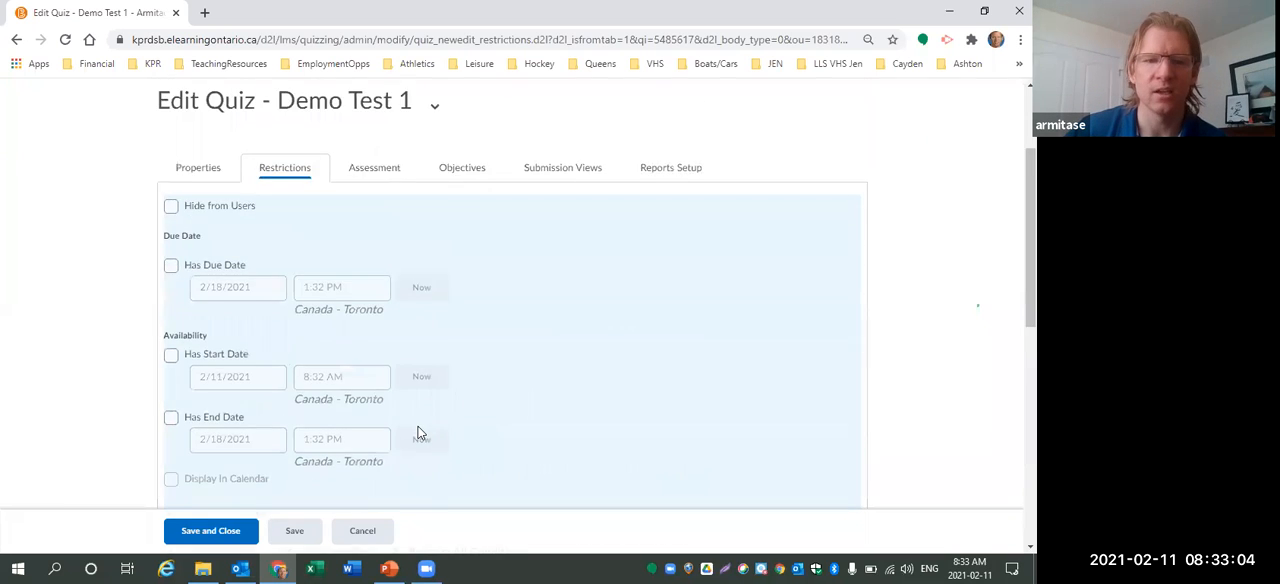
left_click(362, 332)
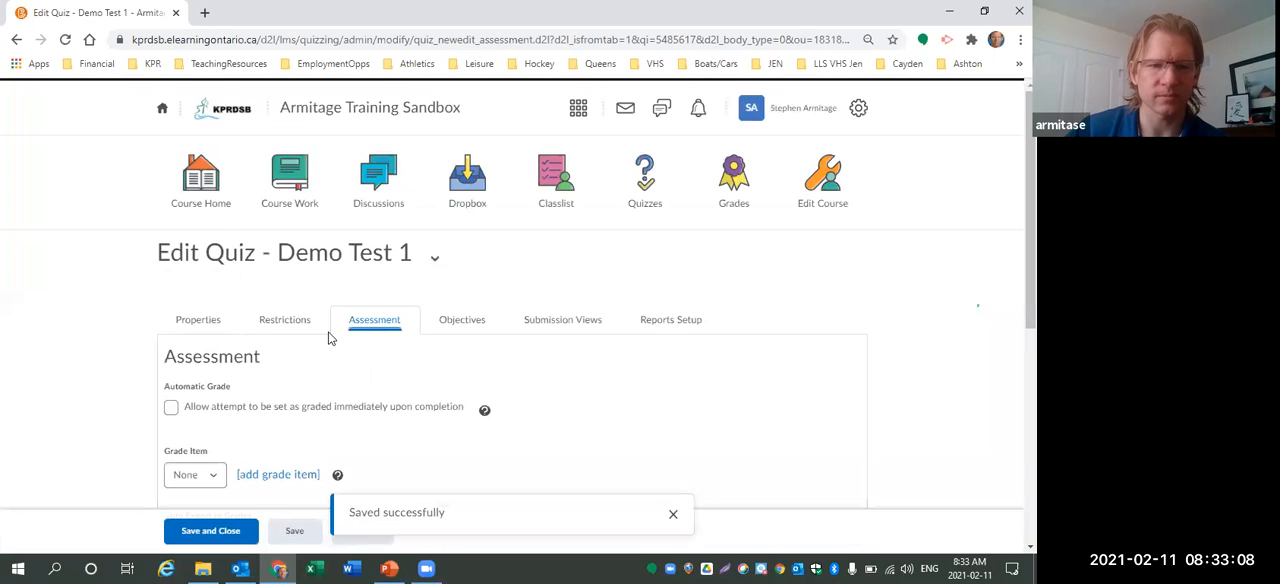
left_click(171, 410)
Add a grade item named Demo Unit Test, short name DT1, worth 25 maximum points, and allow automatic export to grades.
scroll(345, 392, "down", 2)
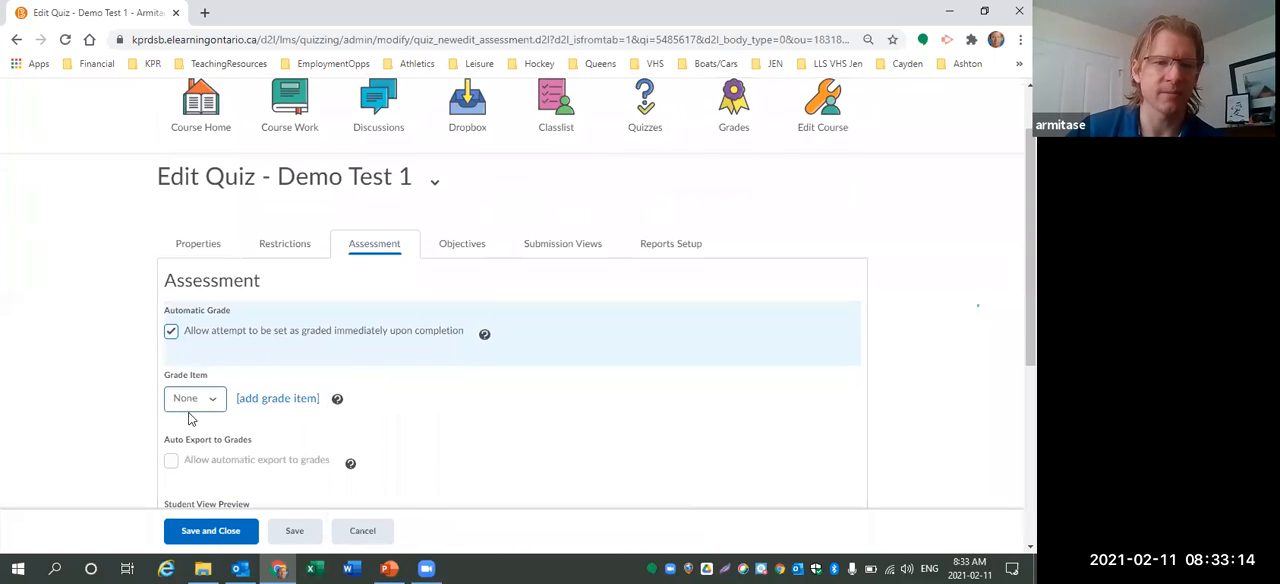
left_click(268, 399)
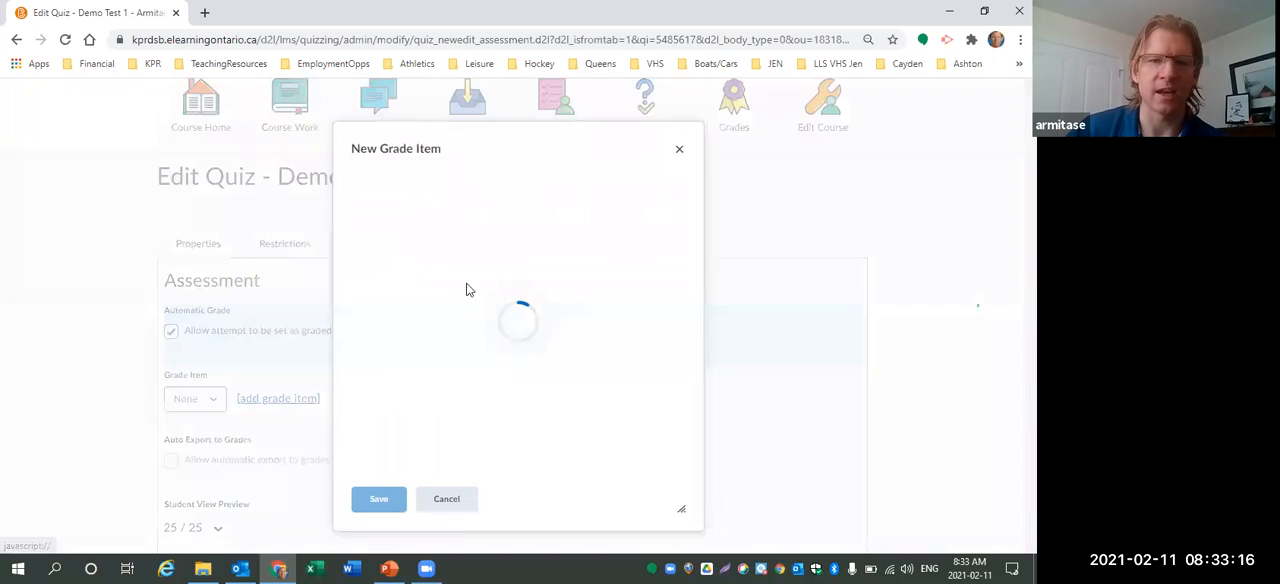
left_click(448, 292)
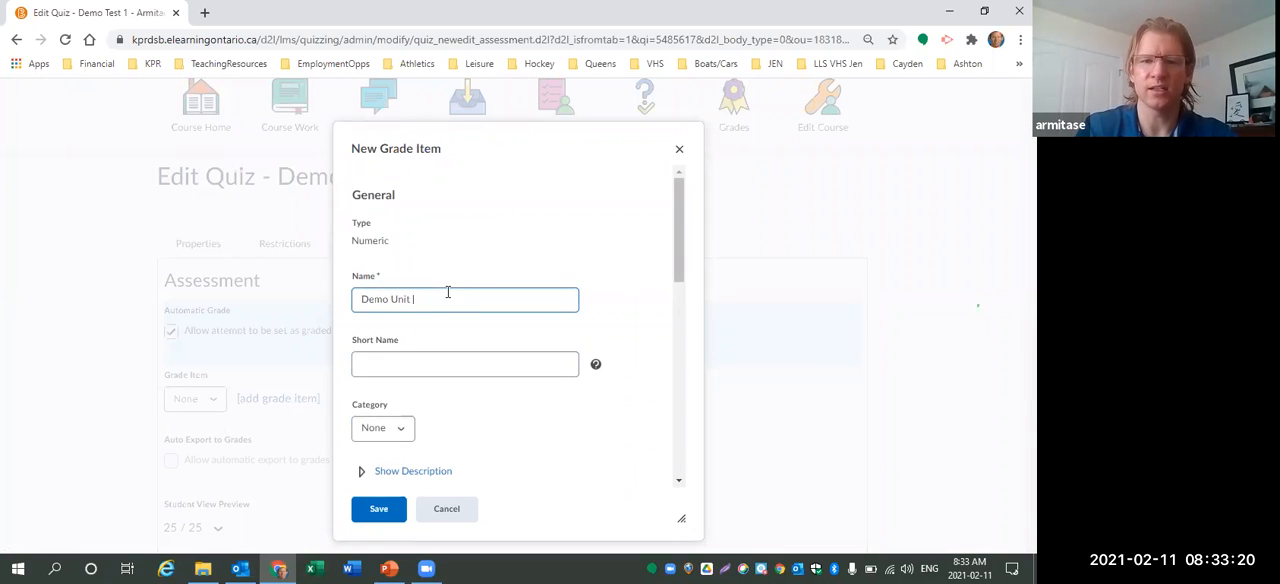
type("Demo Unit Test")
left_click(432, 366)
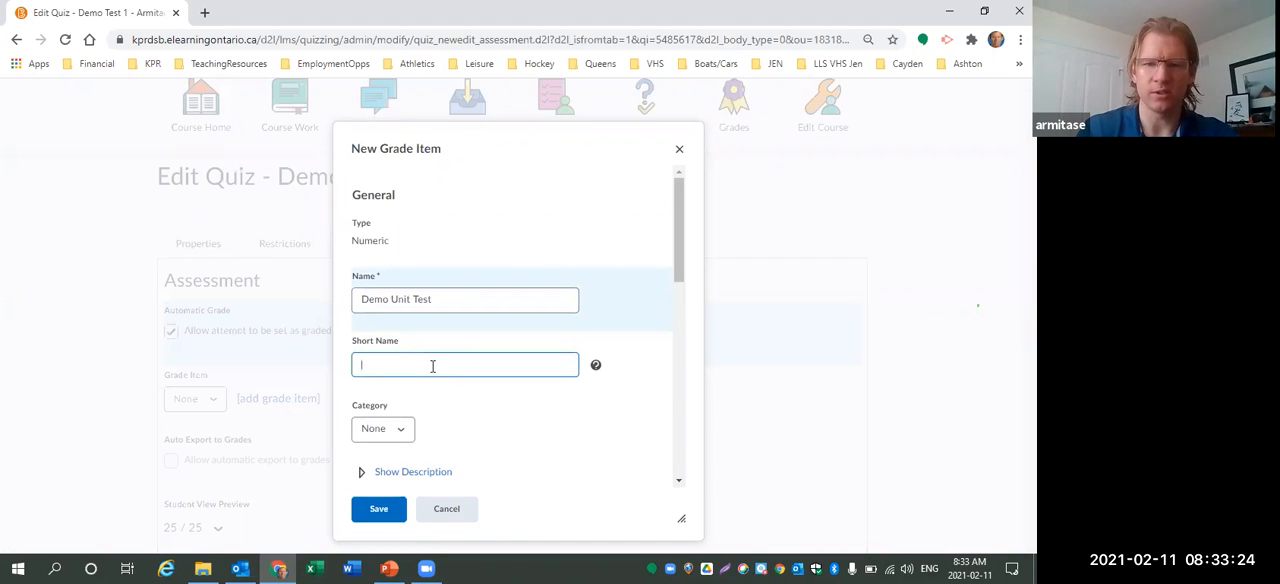
type("DT1")
key("Tab")
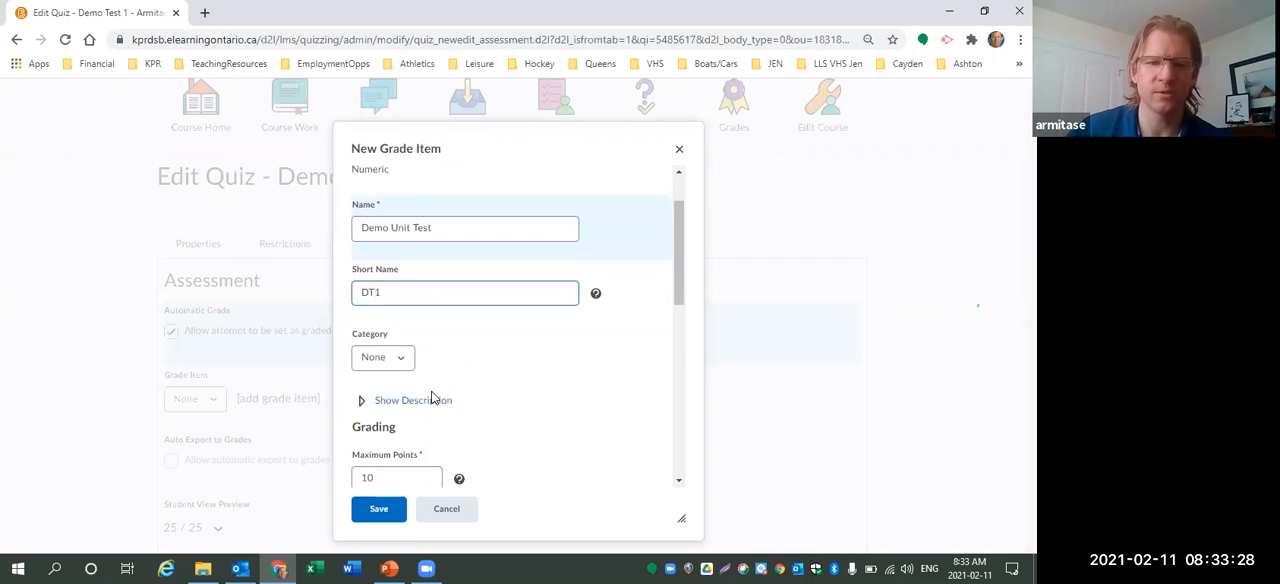
type("25")
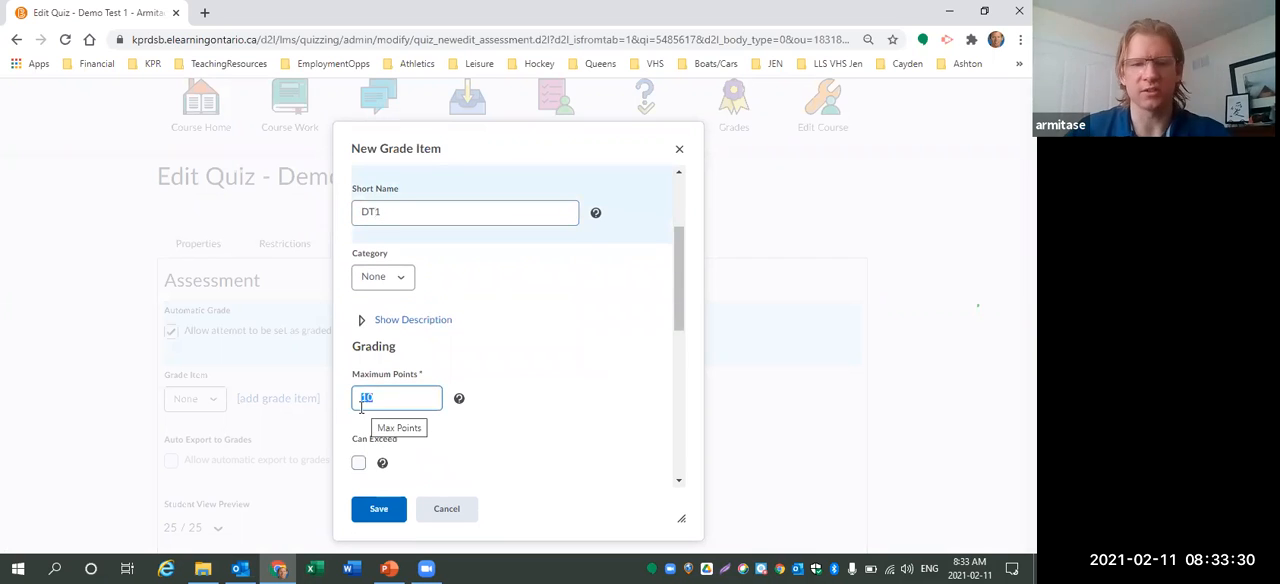
left_click(379, 508)
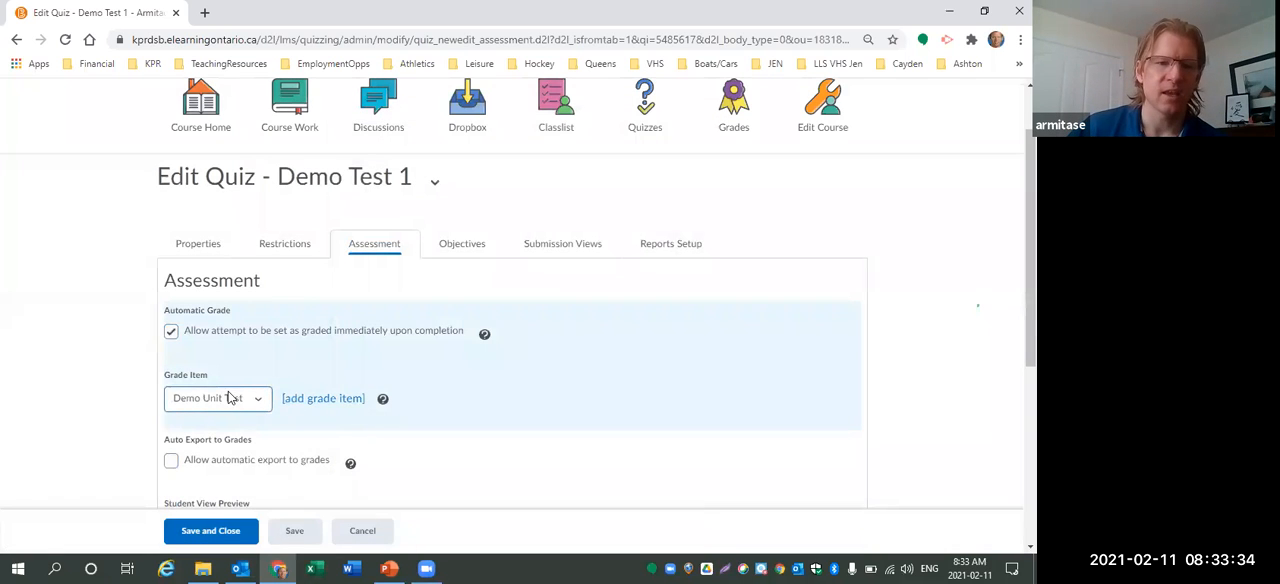
left_click(171, 463)
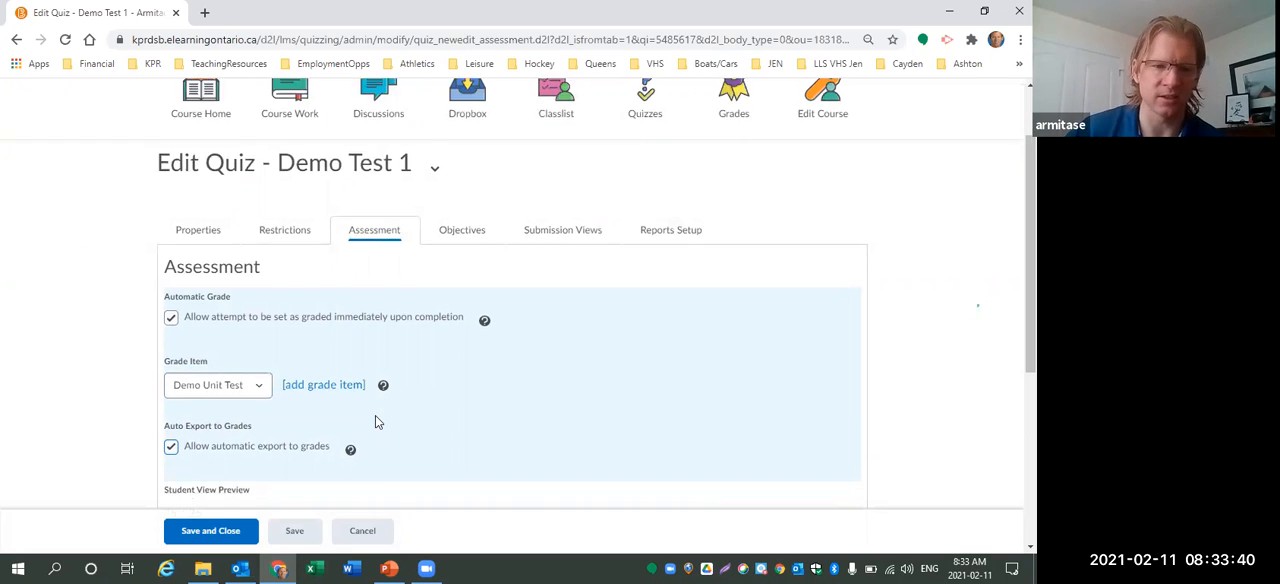
Try switching the allowed attempts to Unlimited, then set attempts allowed back to 1.
scroll(375, 421, "down", 3)
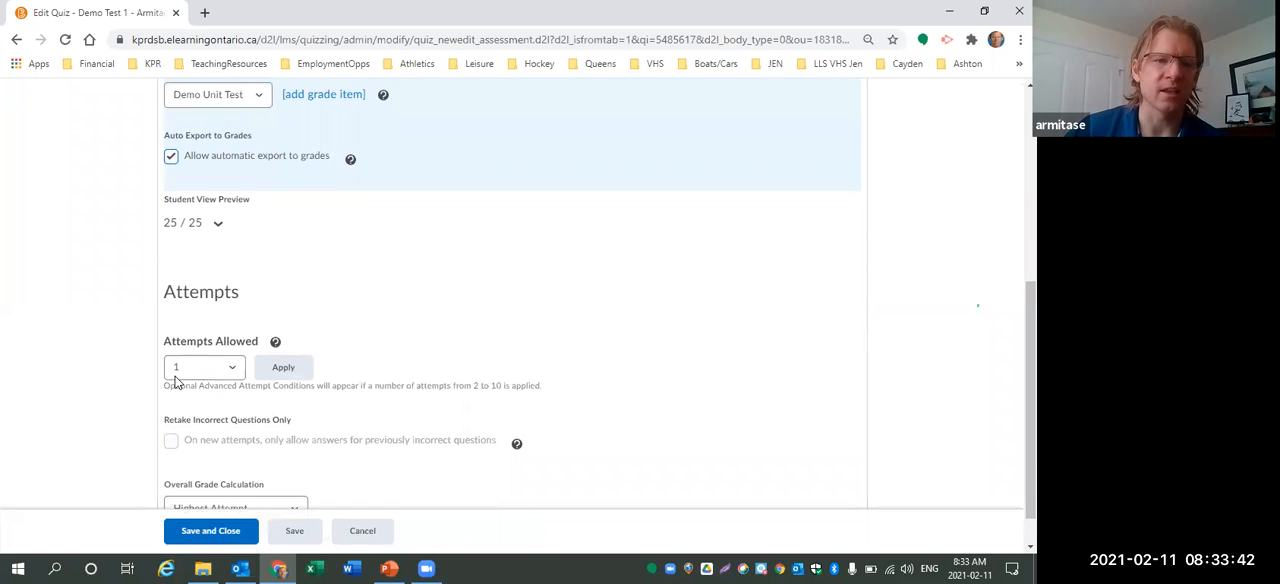
left_click(231, 373)
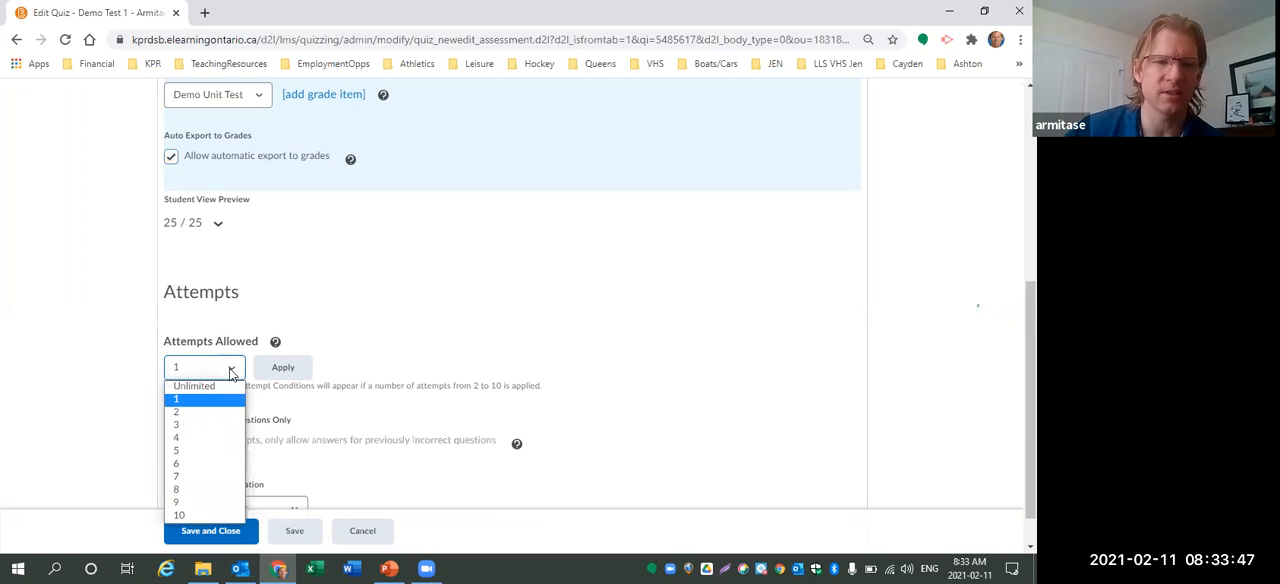
left_click(178, 387)
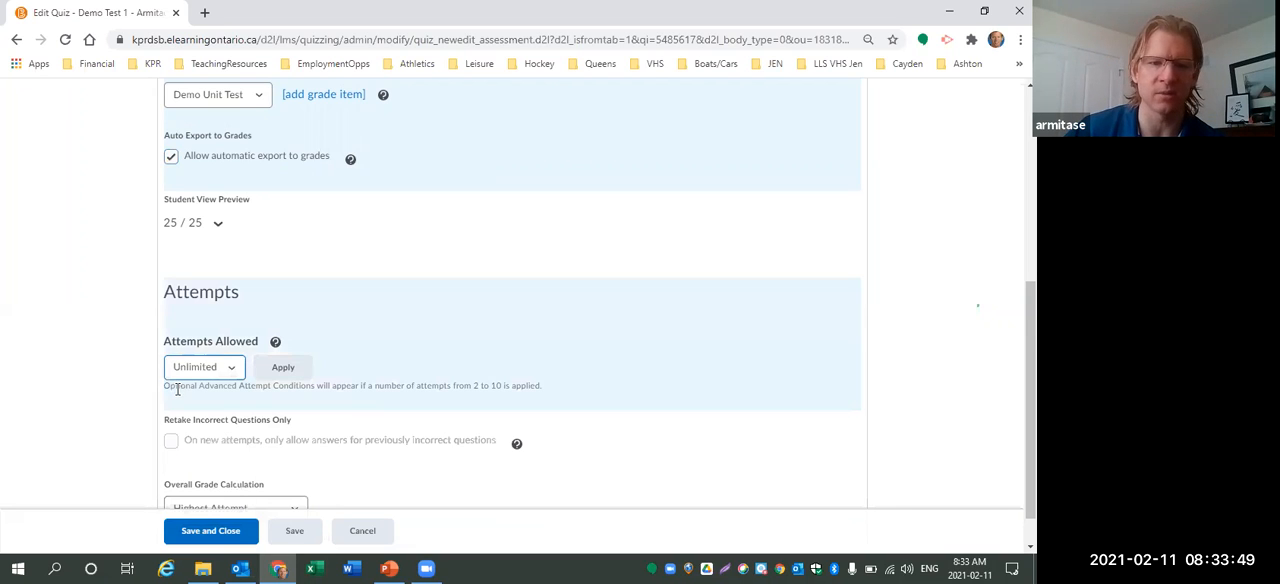
left_click(231, 368)
left_click(197, 402)
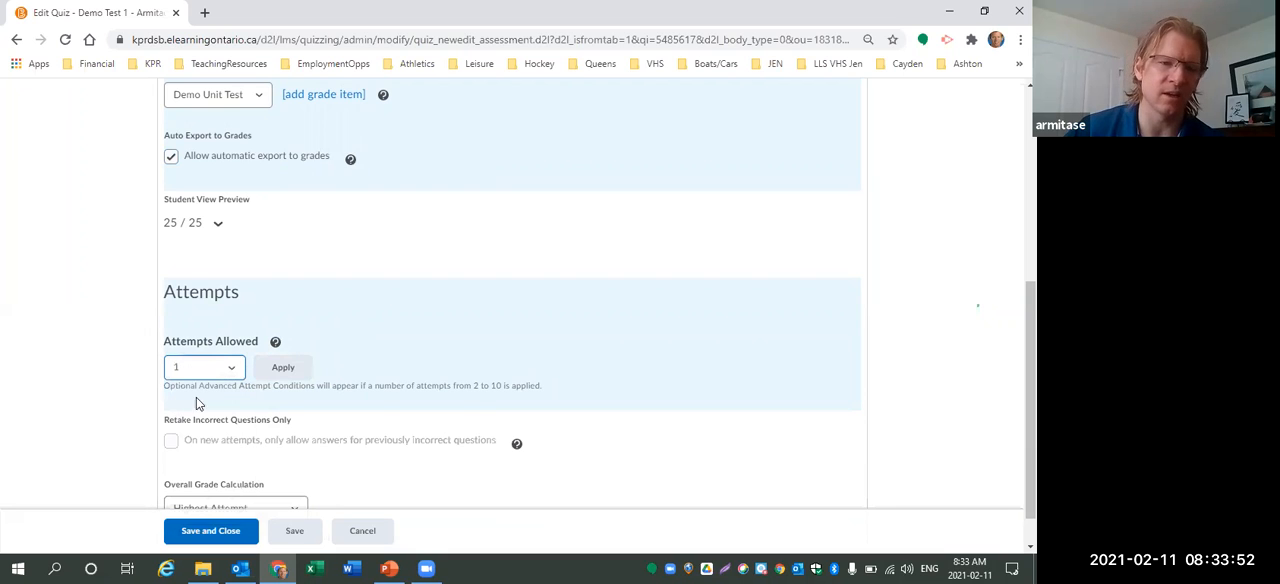
scroll(475, 400, "down", 1)
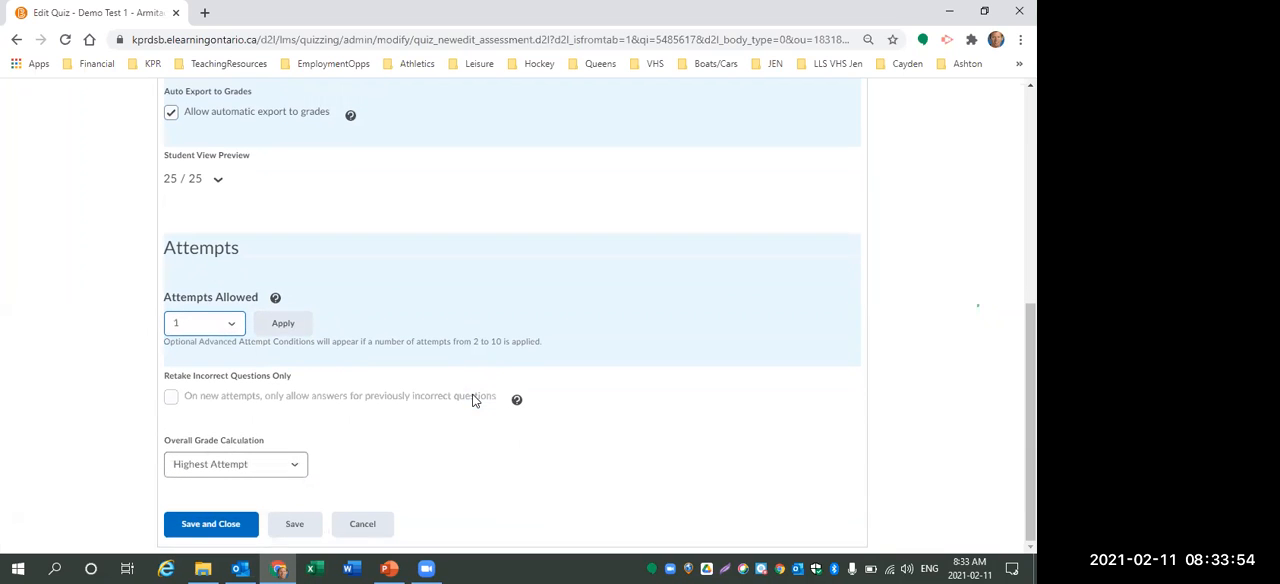
scroll(445, 370, "up", 5)
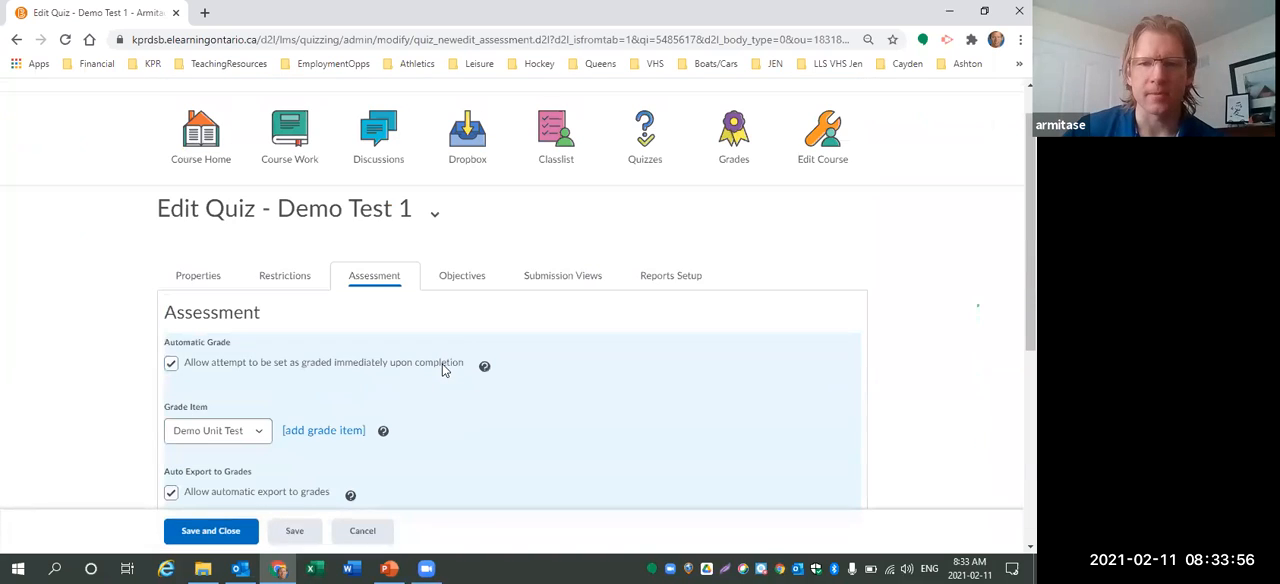
Add a new submission view for the quiz with the message Congratulations!
left_click(541, 281)
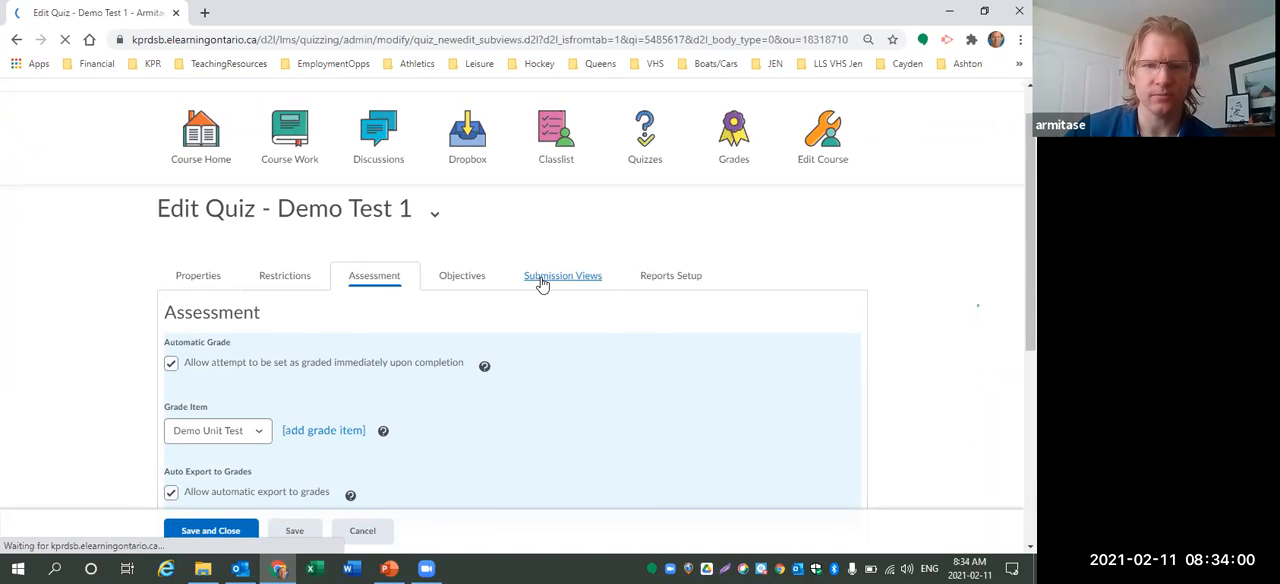
left_click(191, 413)
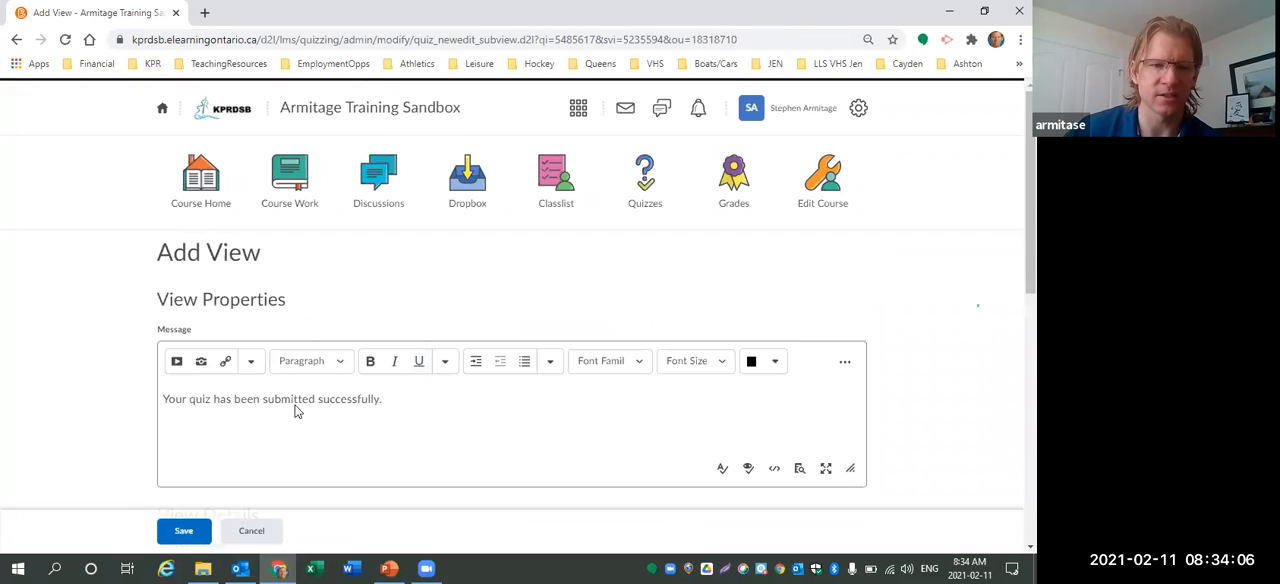
left_click_drag(403, 401, 118, 408)
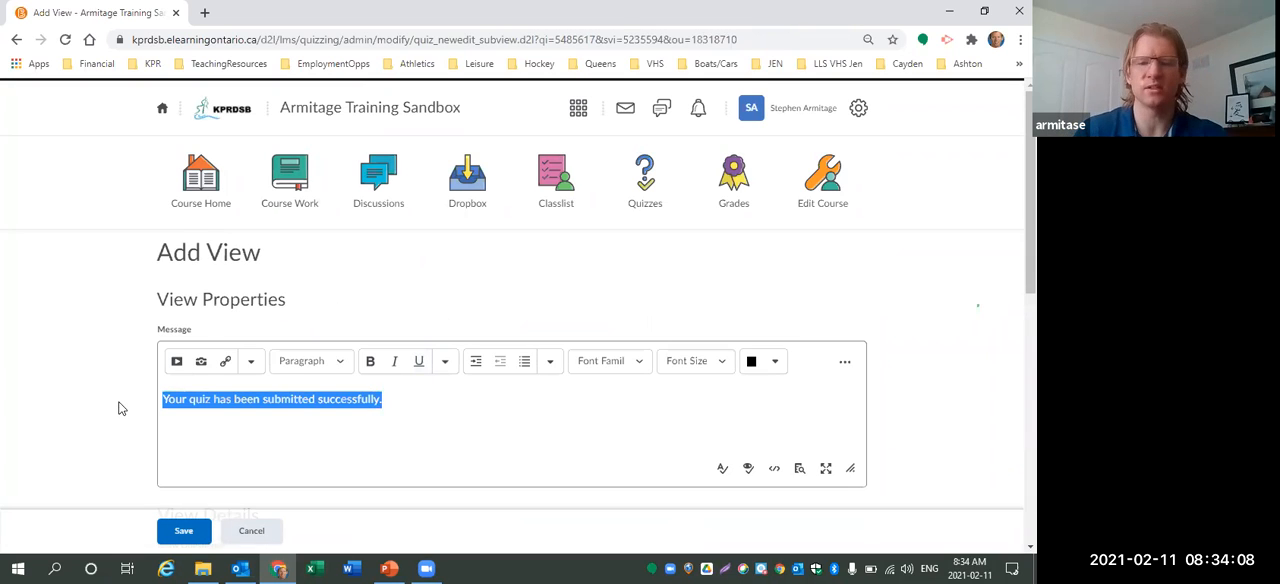
type("Congratulat")
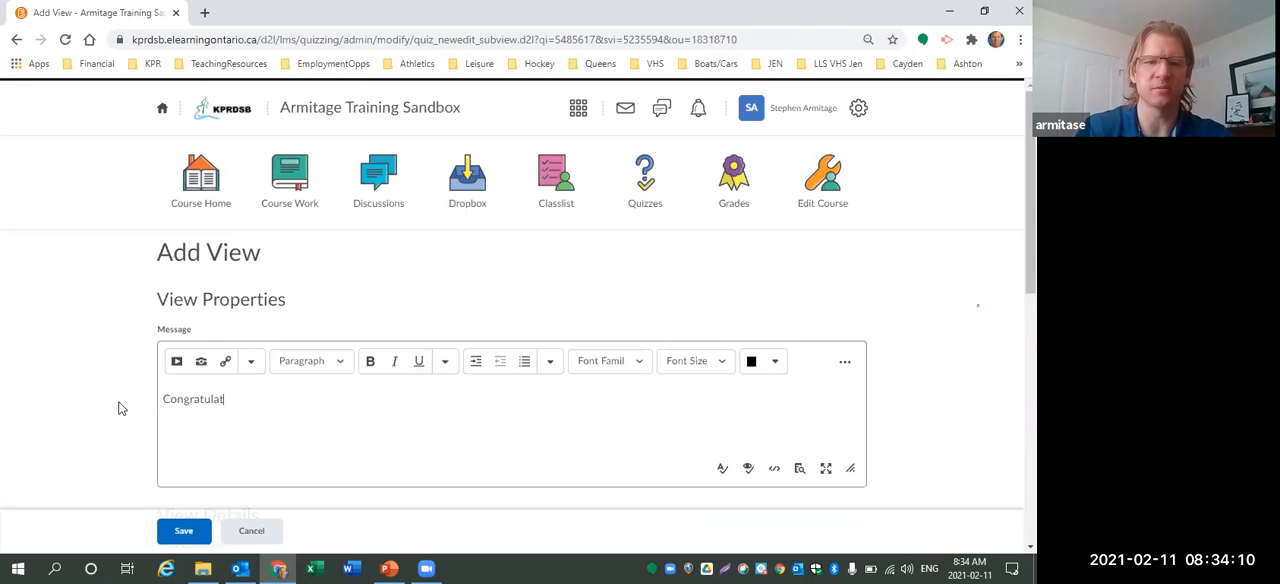
type("ions!")
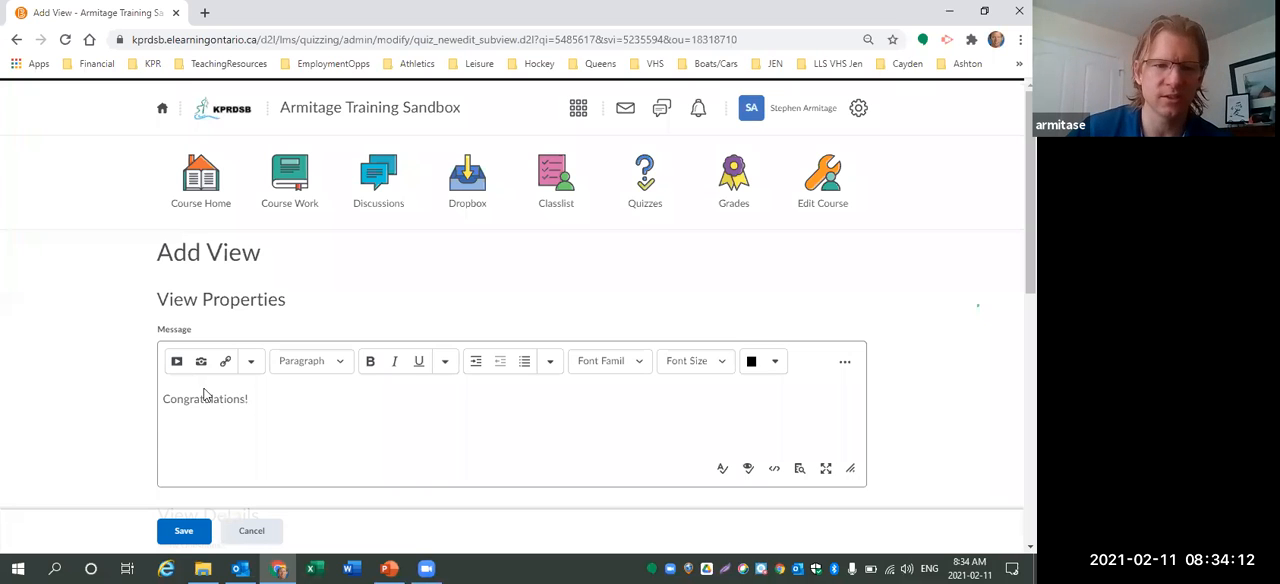
Set the view to show questions, all questions with user responses and question answers, and save it.
scroll(203, 395, "down", 3)
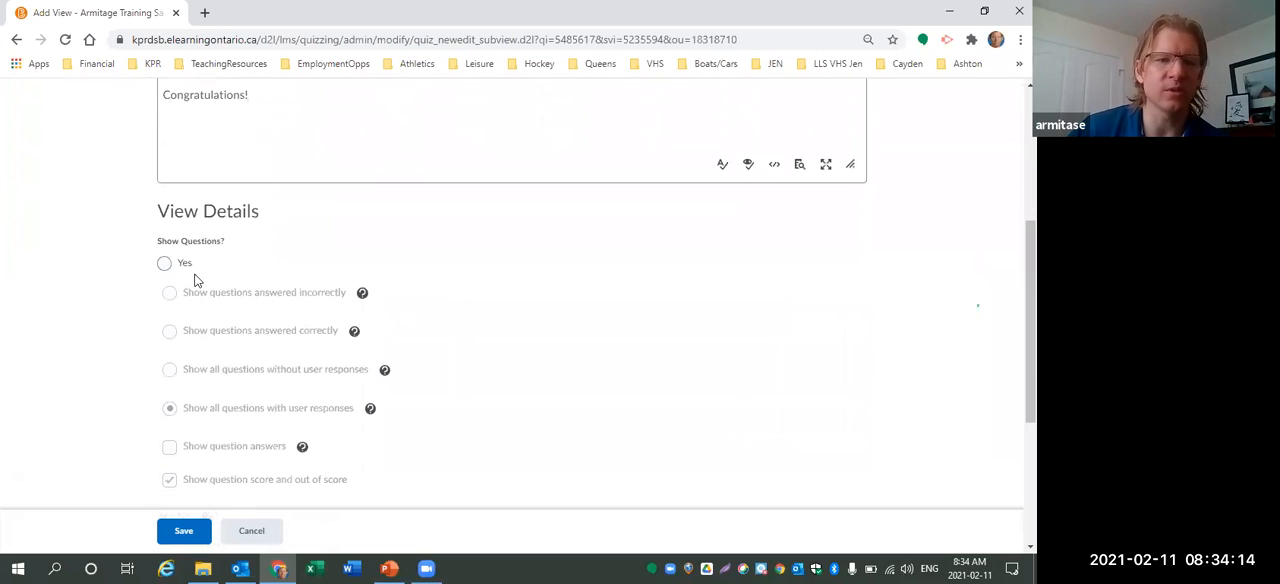
left_click(164, 264)
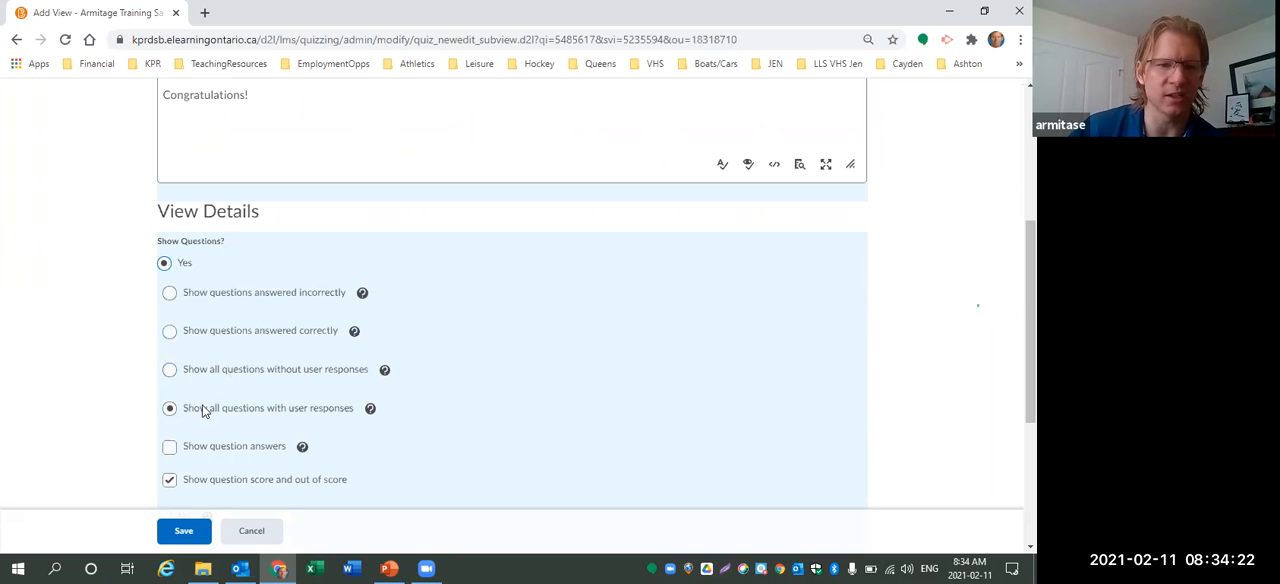
left_click(170, 294)
left_click(169, 449)
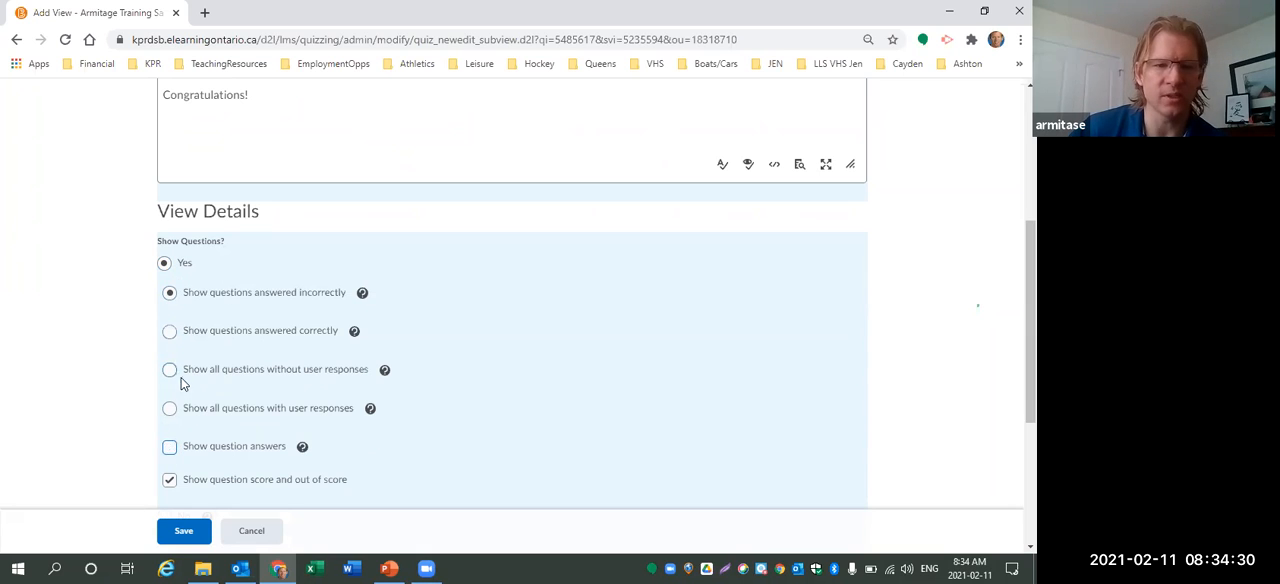
left_click(170, 409)
left_click(169, 447)
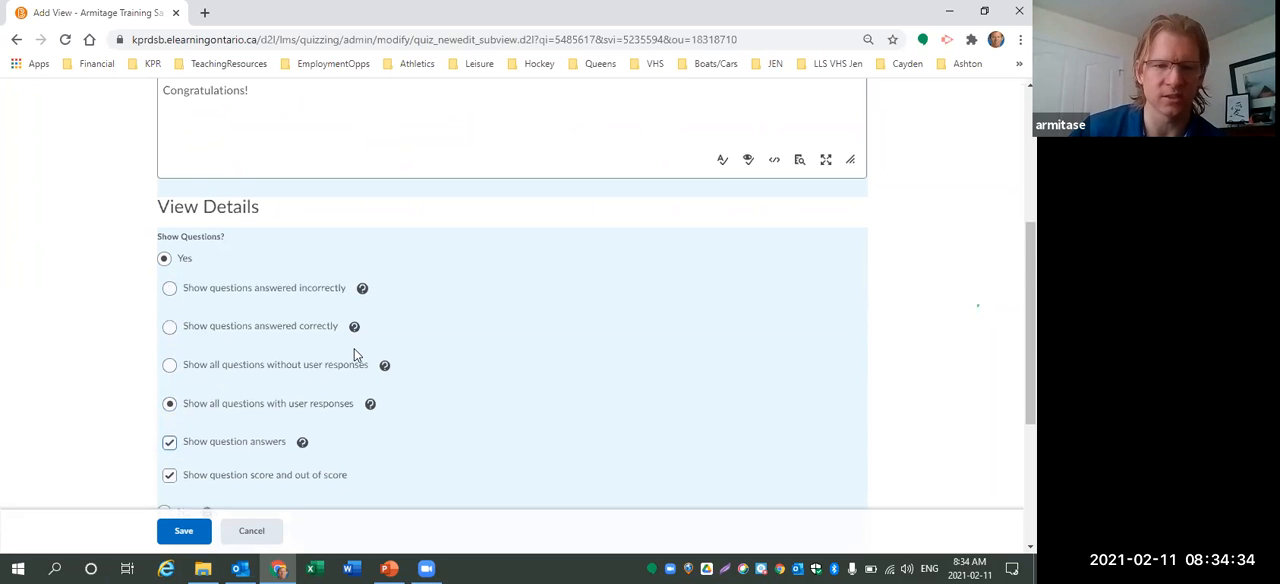
scroll(354, 348, "down", 2)
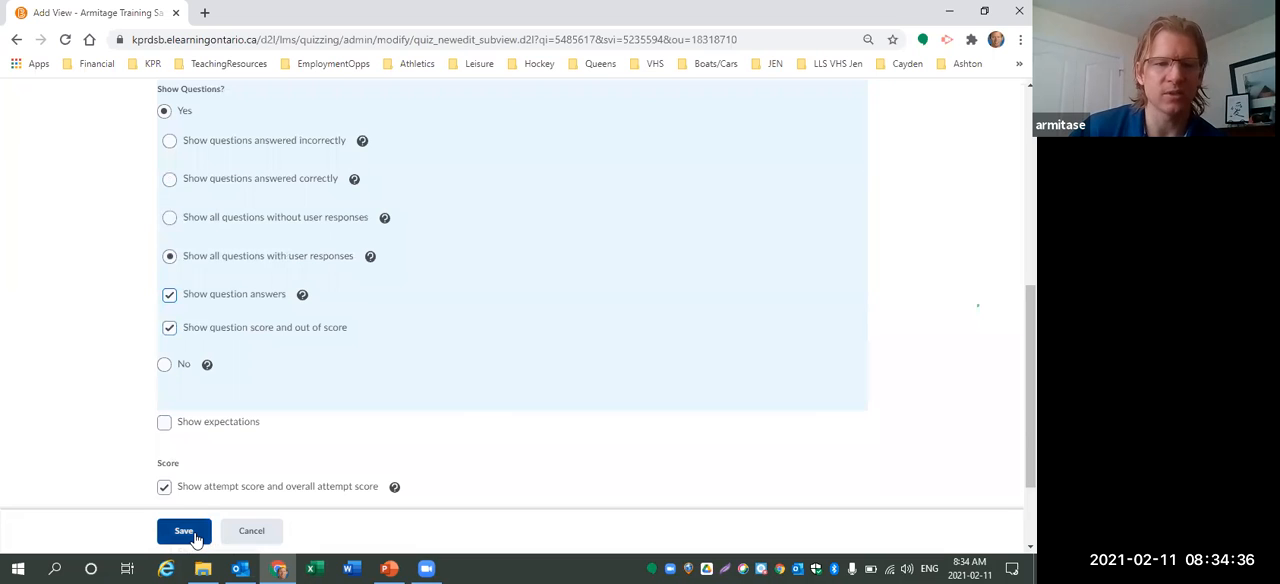
left_click(190, 534)
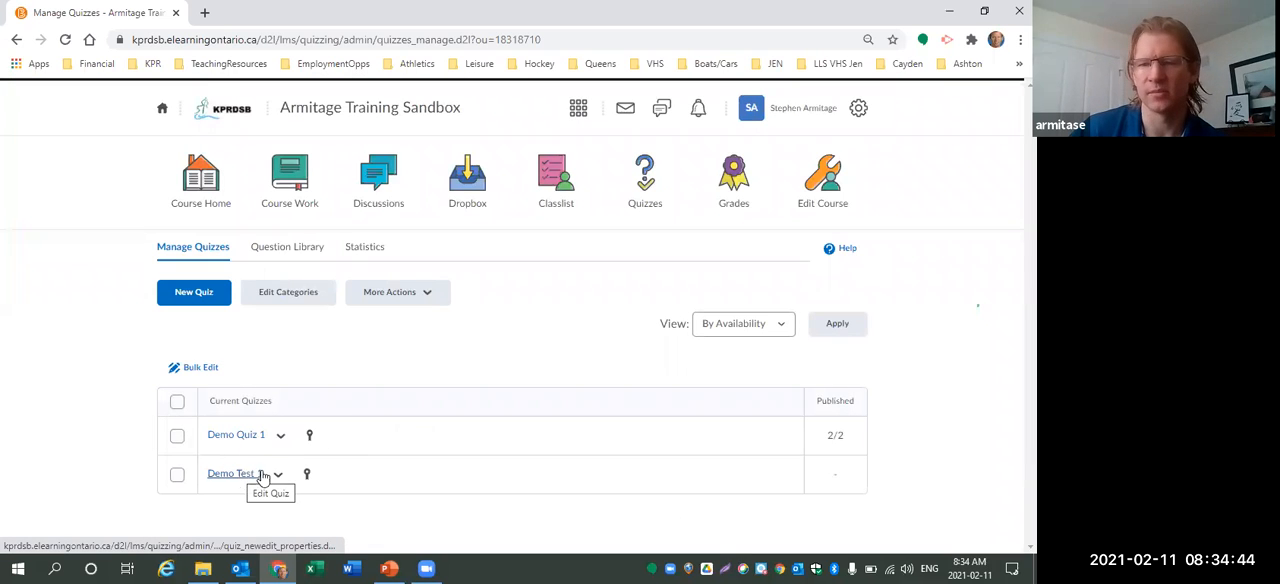
left_click(735, 190)
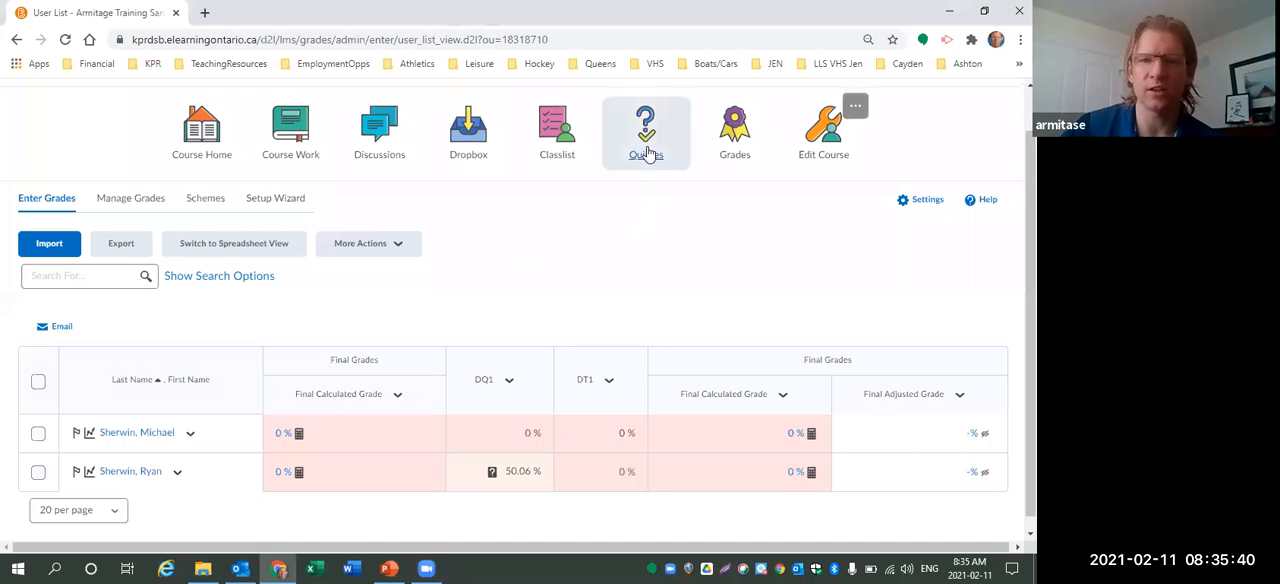
left_click(647, 150)
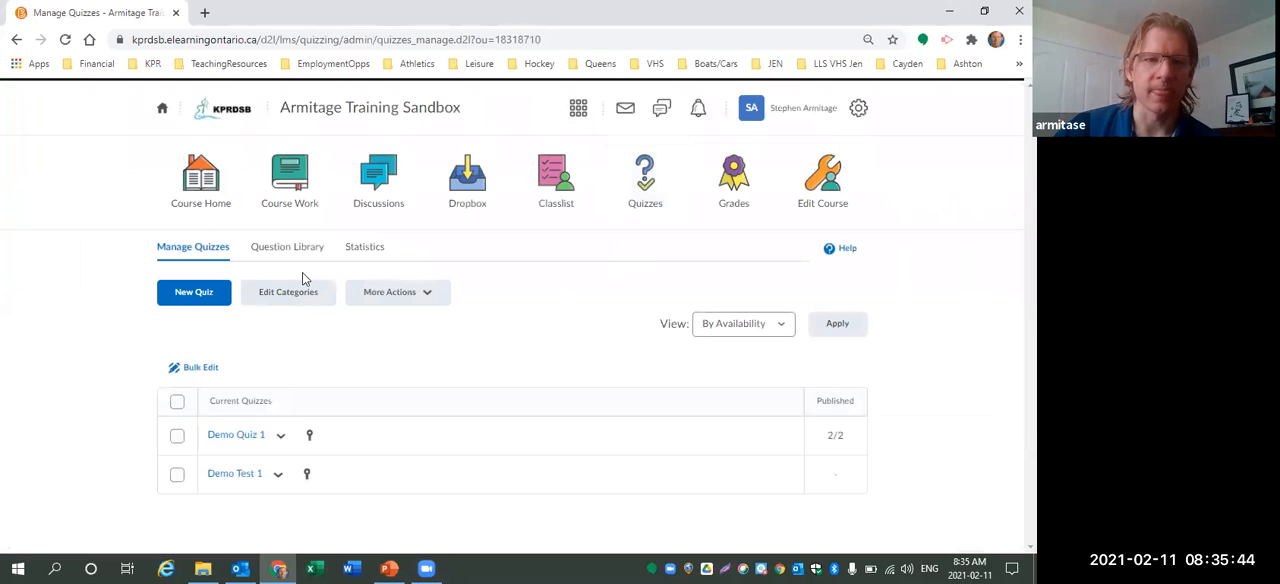
Browse the question library's Unit 1 AFL Quiz 1.1 folder and its MC Pool Sample - CGC1D section.
left_click(288, 250)
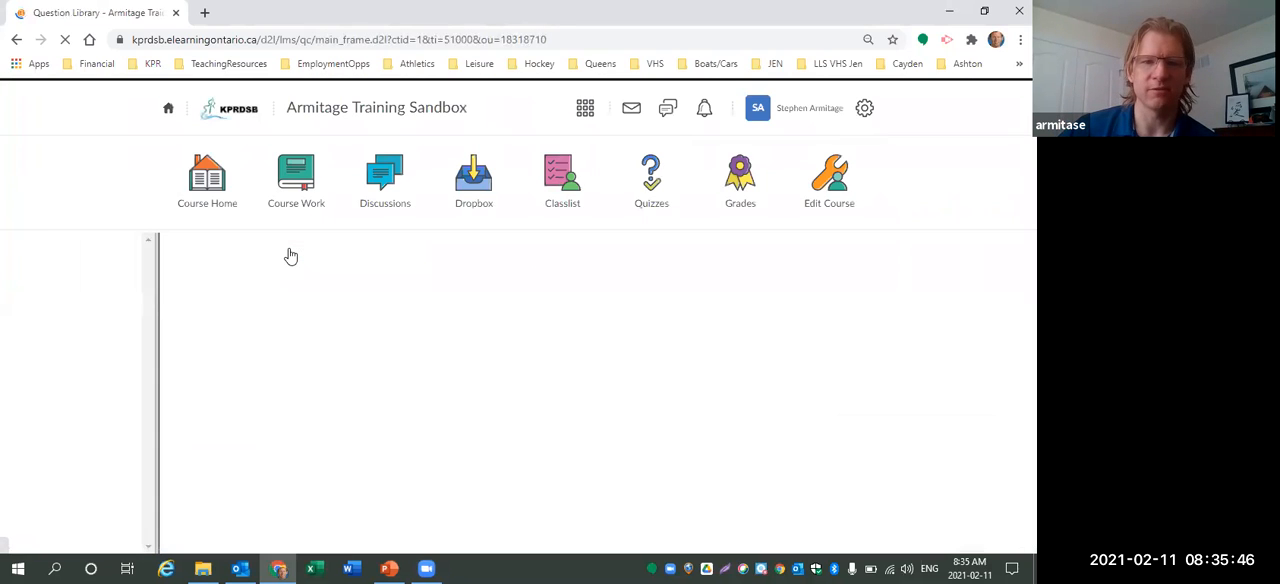
left_click(300, 413)
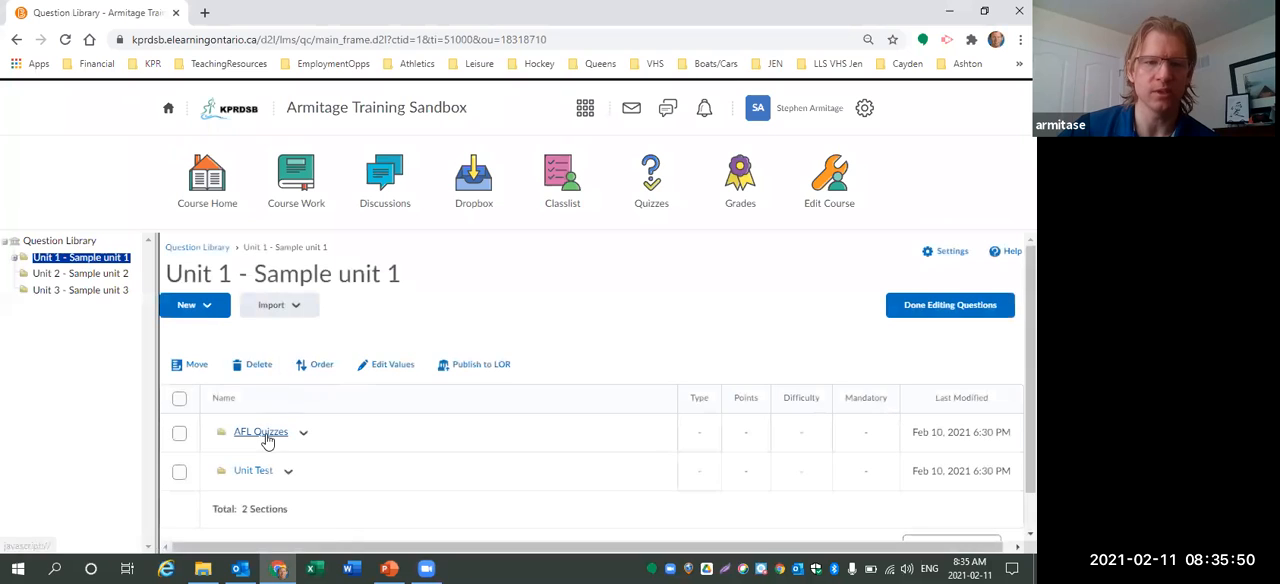
left_click(268, 437)
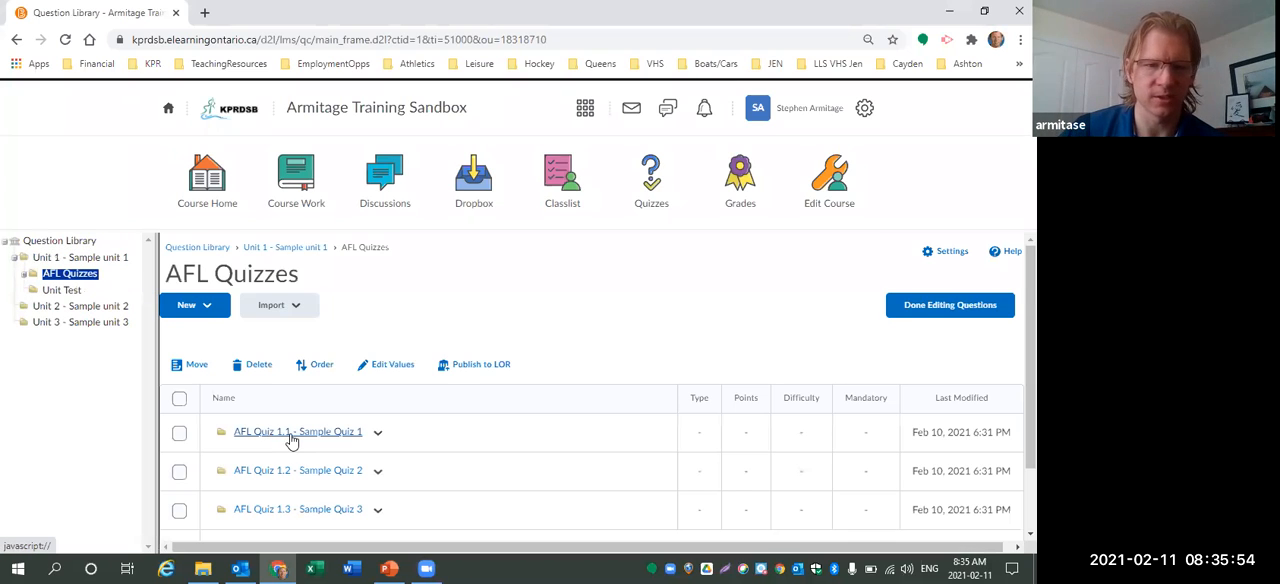
left_click(290, 438)
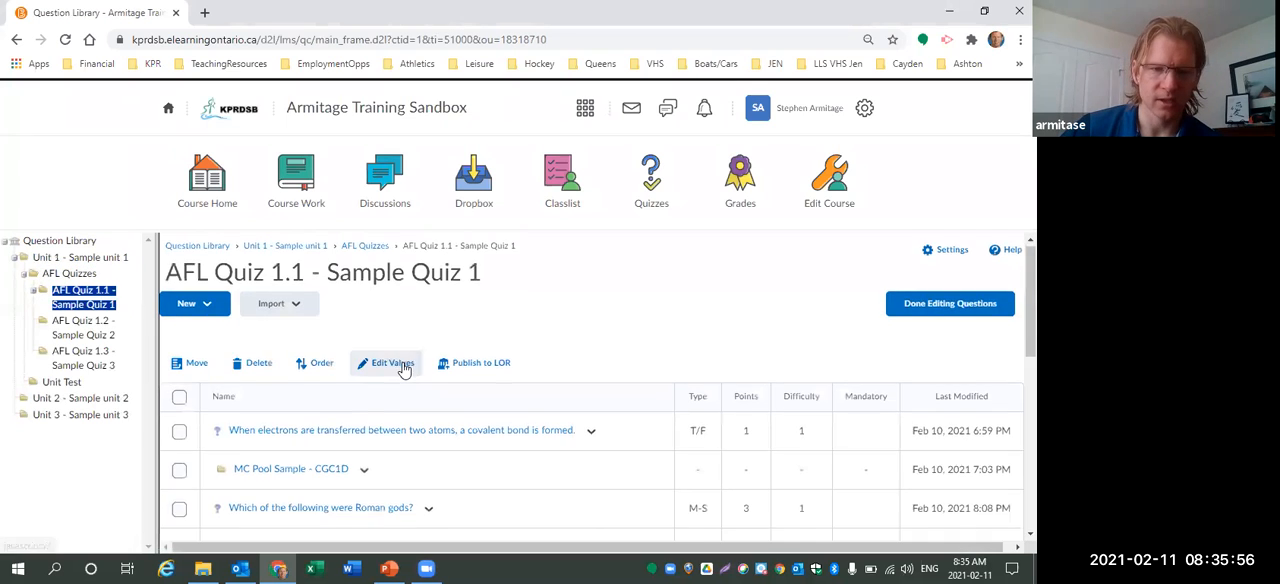
scroll(400, 366, "down", 2)
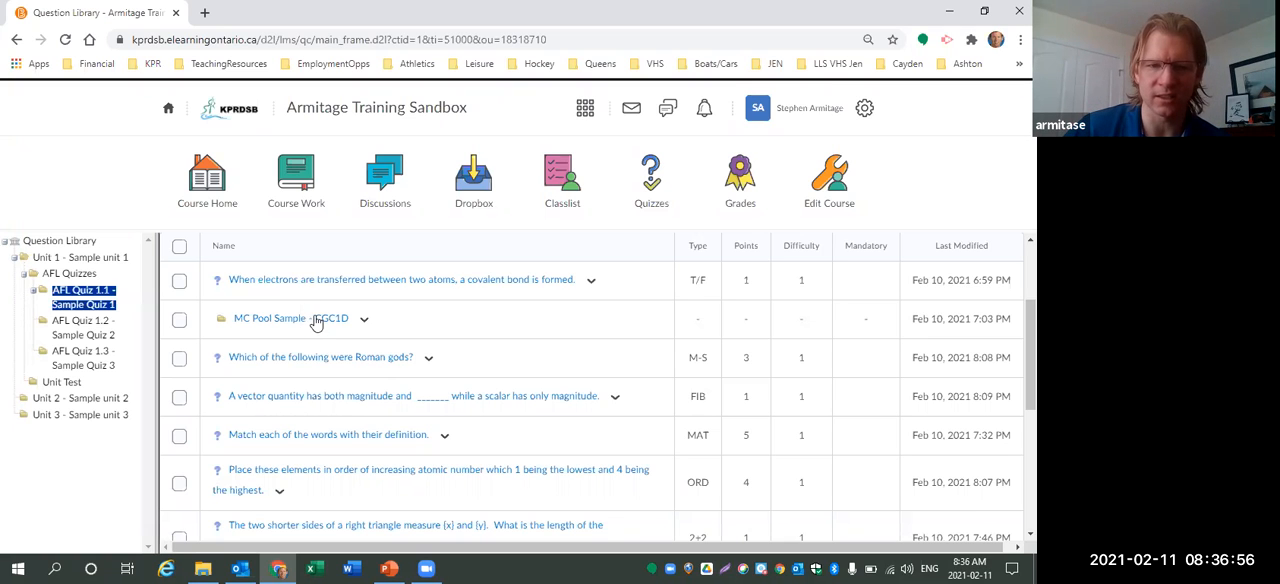
left_click(315, 320)
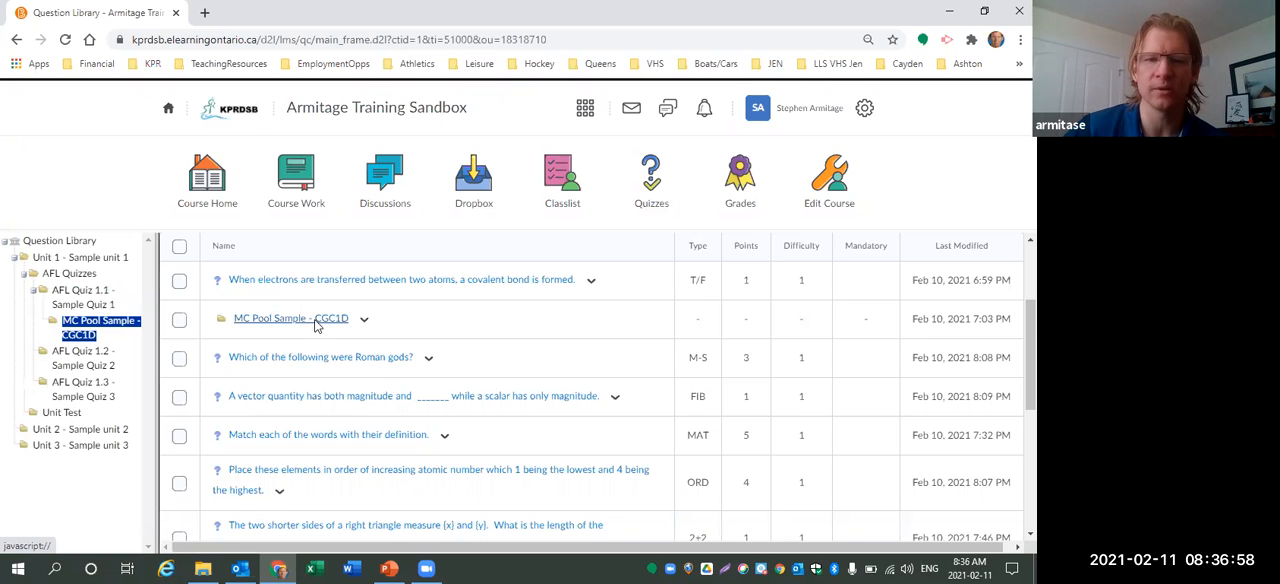
scroll(437, 378, "down", 3)
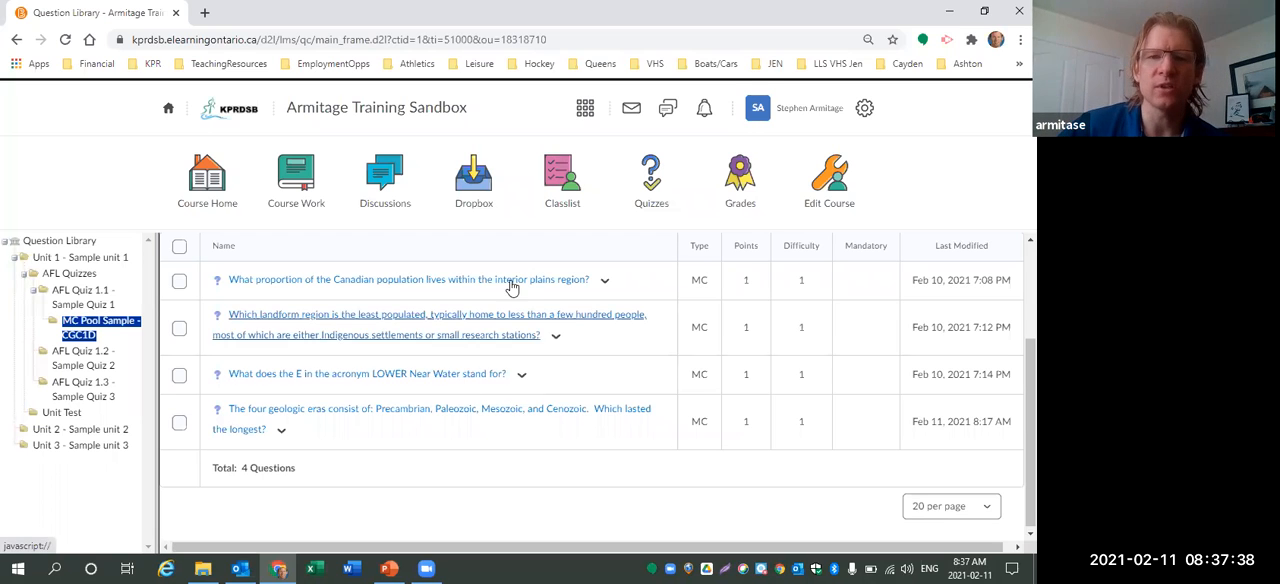
scroll(368, 305, "up", 3)
left_click(479, 253)
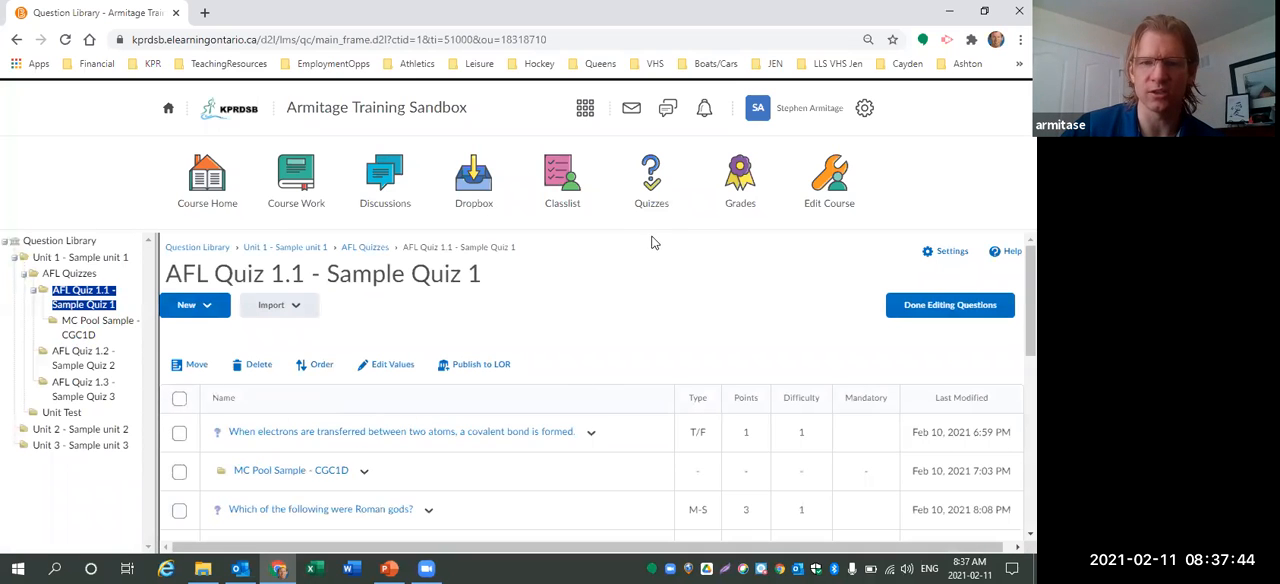
Return to Demo Test 1's edit page and open its questions for adding and editing.
left_click(651, 178)
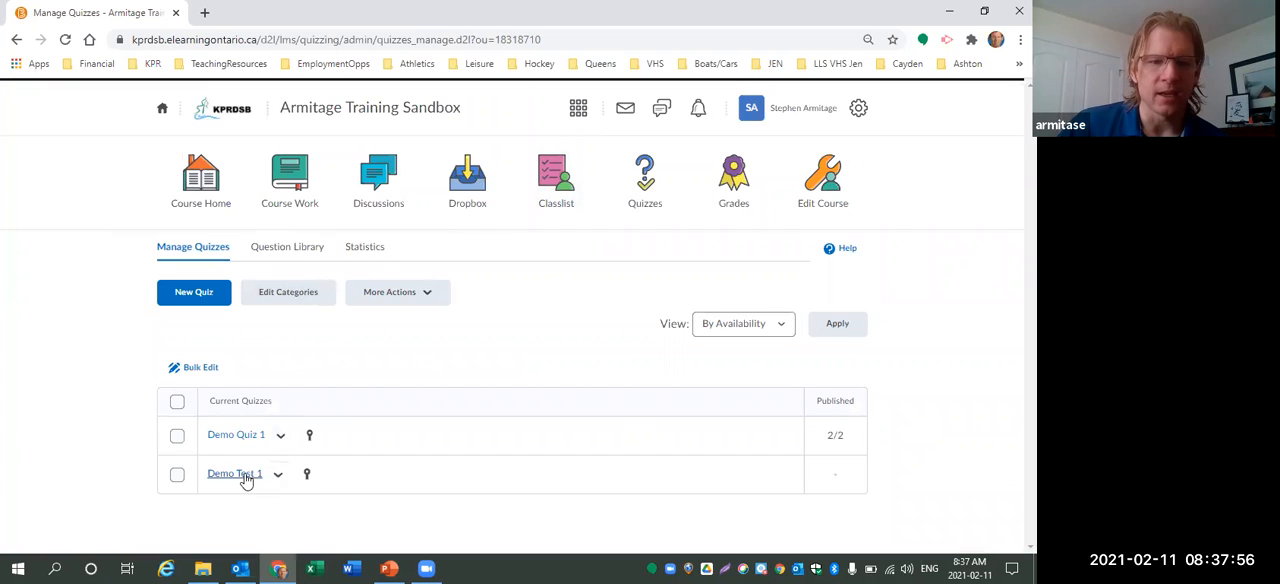
left_click(280, 473)
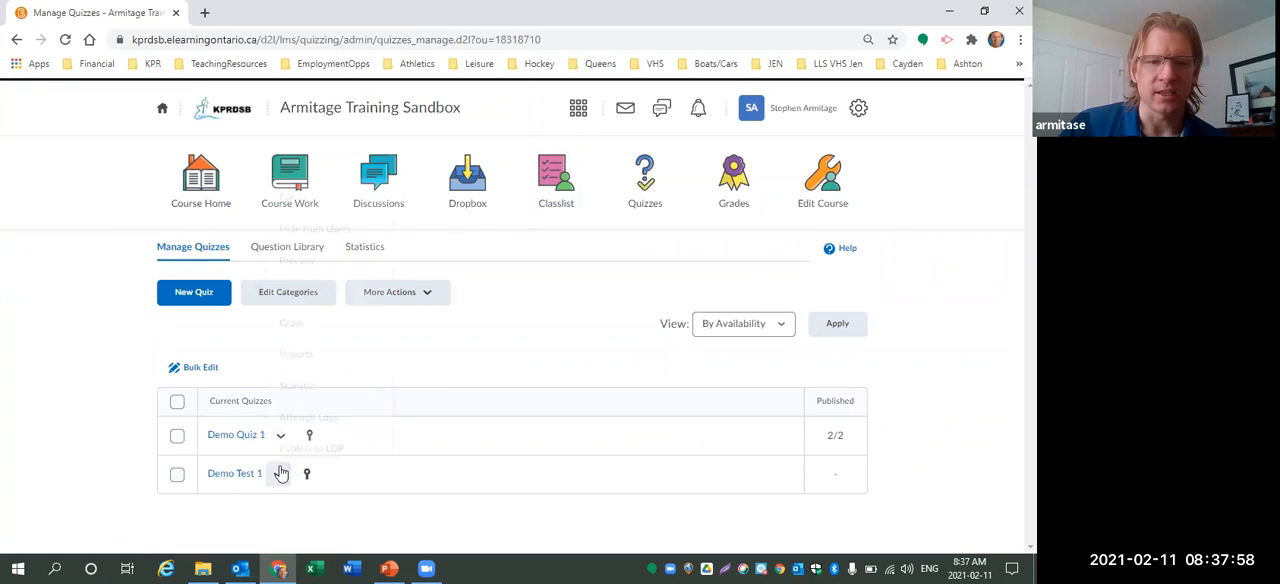
left_click(302, 187)
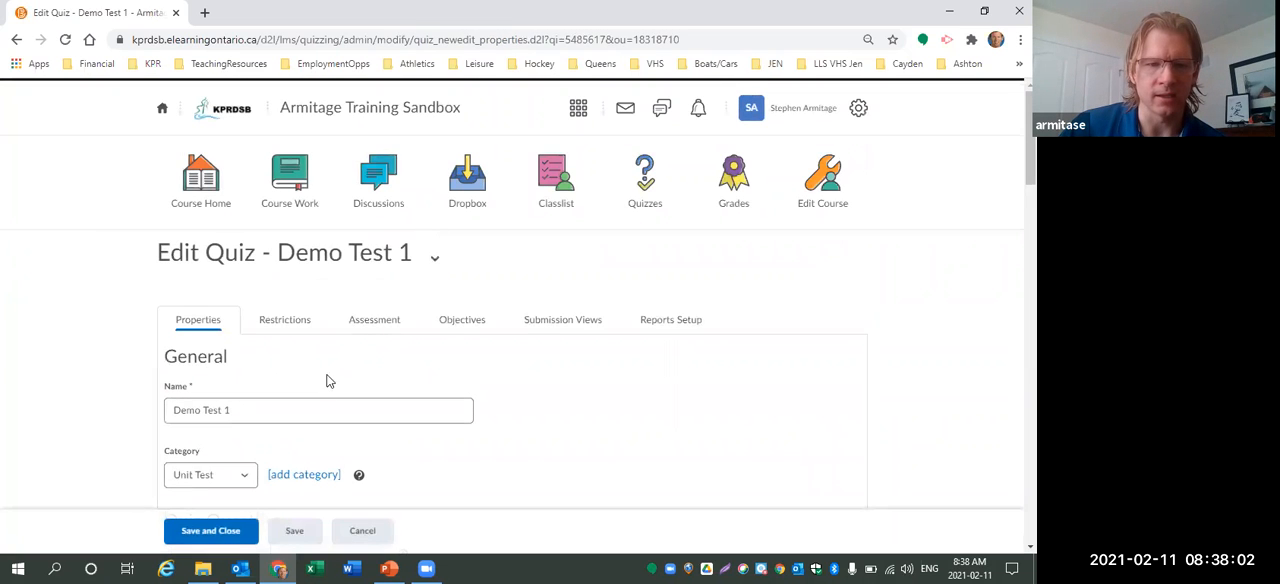
left_click(325, 412)
scroll(278, 280, "down", 4)
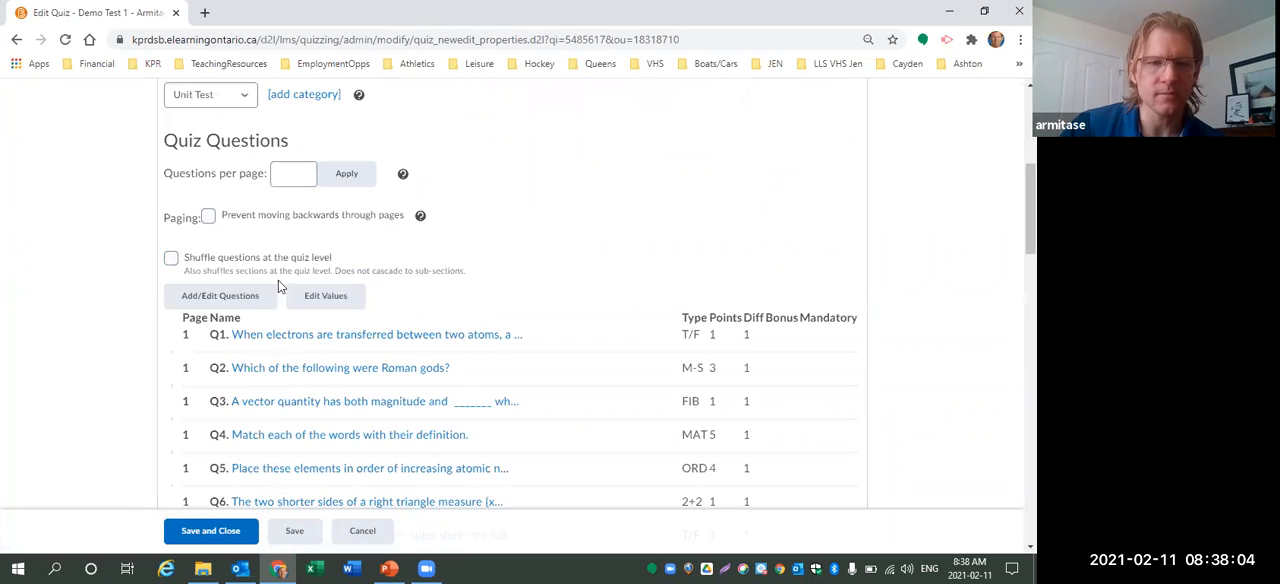
left_click(215, 299)
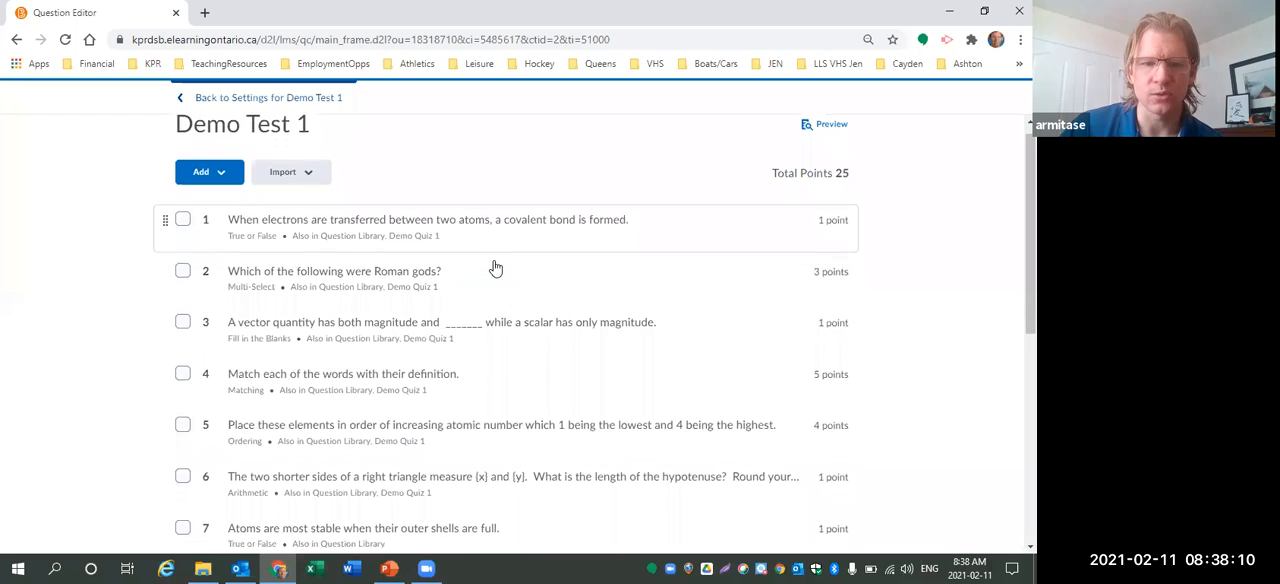
Start adding a new question pool to Demo Test 1 titled Multiple Choice Pool 2.
scroll(495, 268, "down", 5)
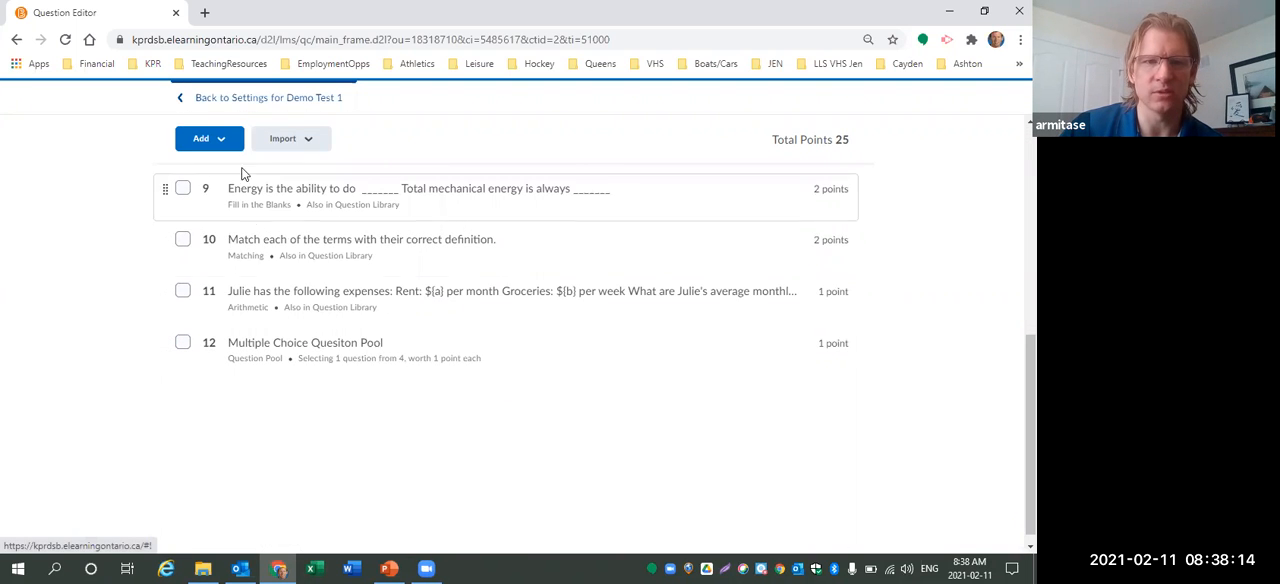
left_click(226, 142)
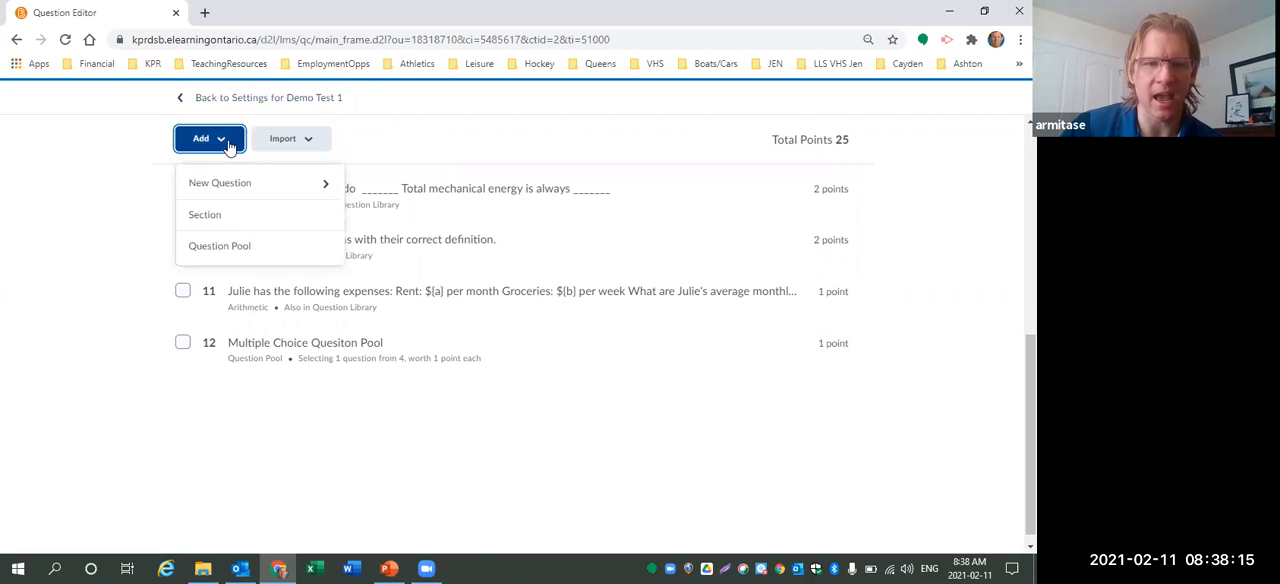
left_click(221, 248)
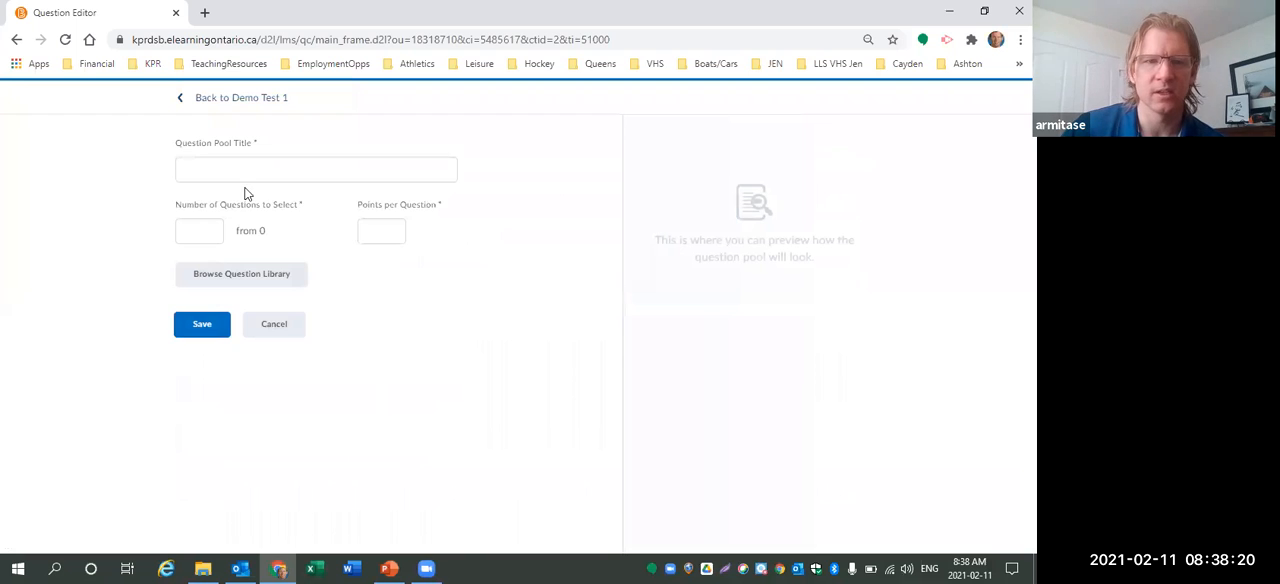
left_click(245, 178)
type("Multiple Choice Pool 2")
Browse the question library down to Unit 1's AFL Quiz 1.1 folder and its MC Pool Sample - CGC1D section.
left_click(208, 231)
left_click(228, 280)
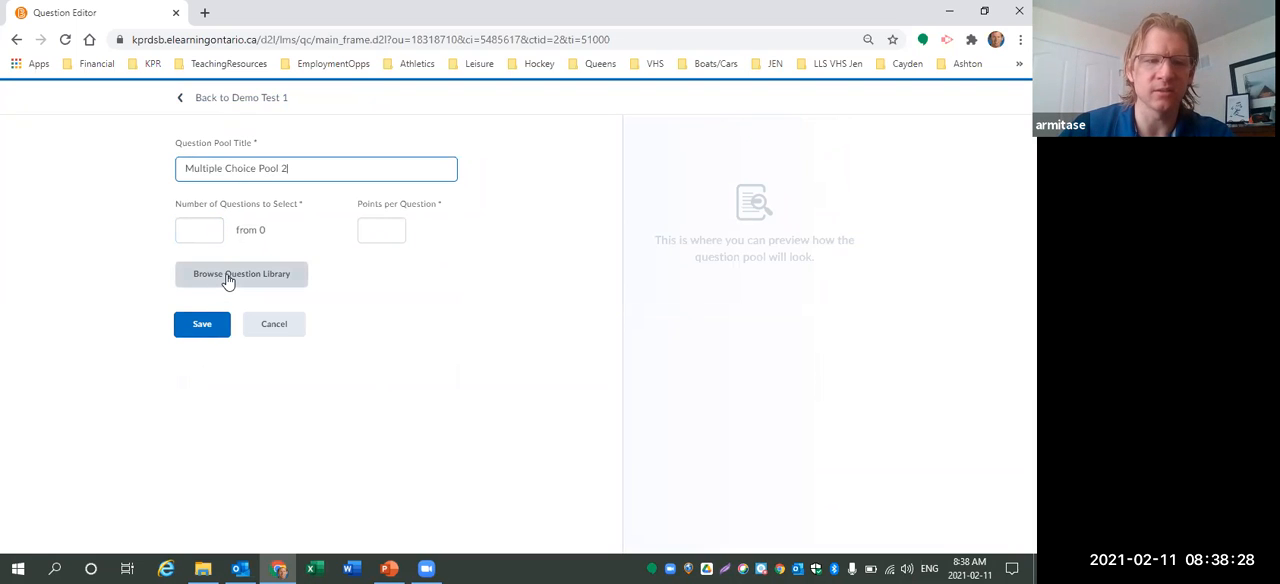
left_click(228, 281)
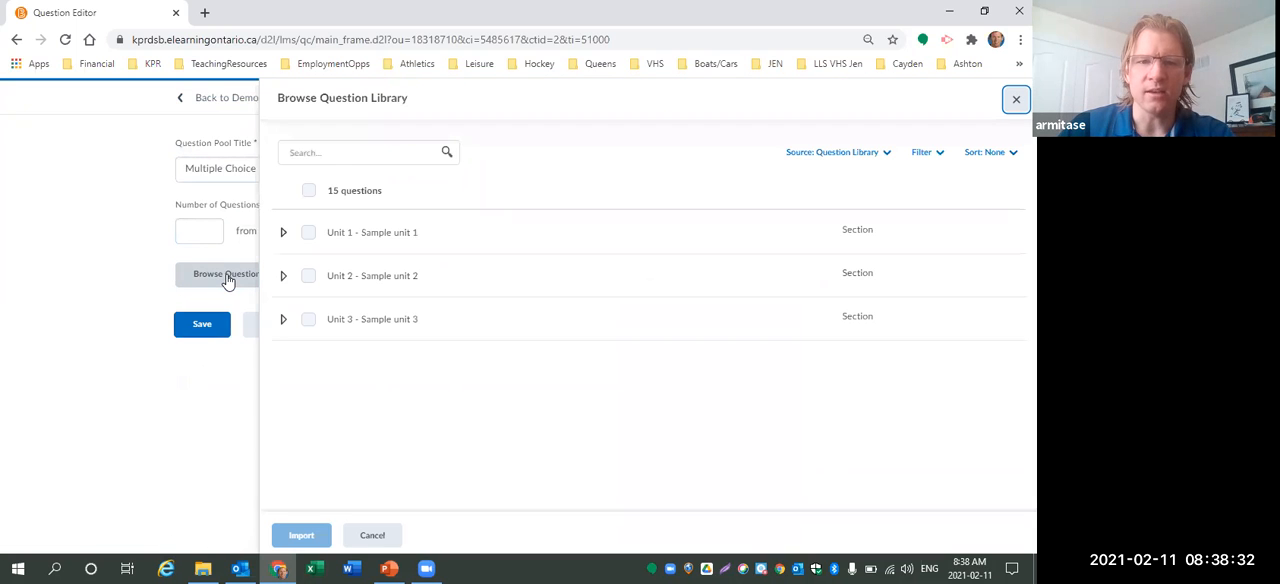
left_click(283, 232)
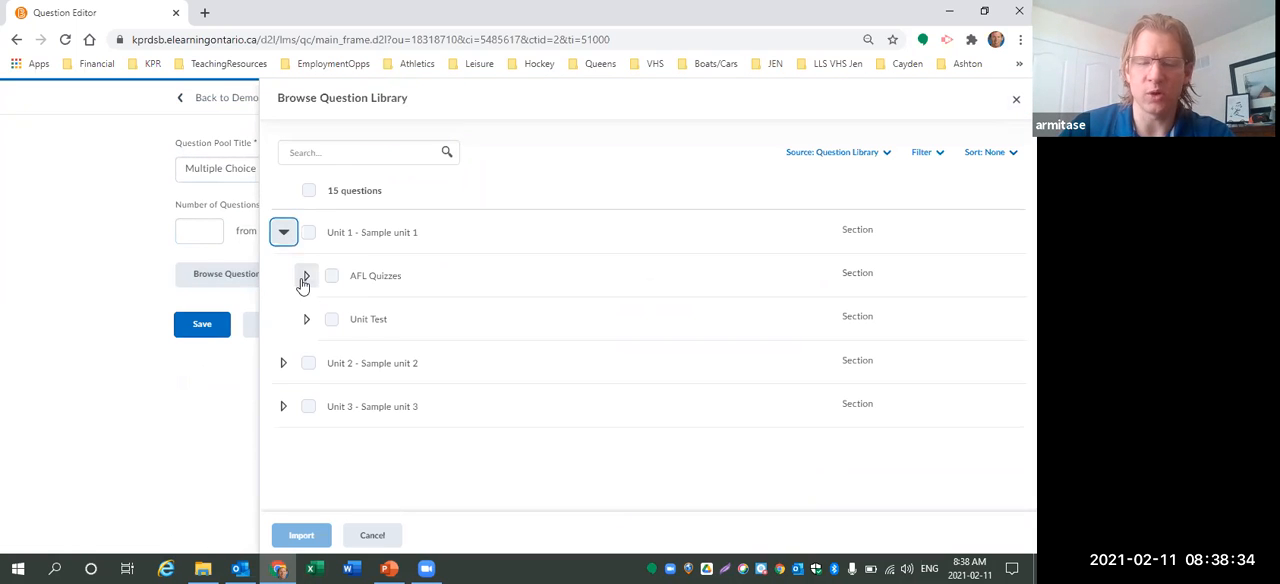
left_click(306, 276)
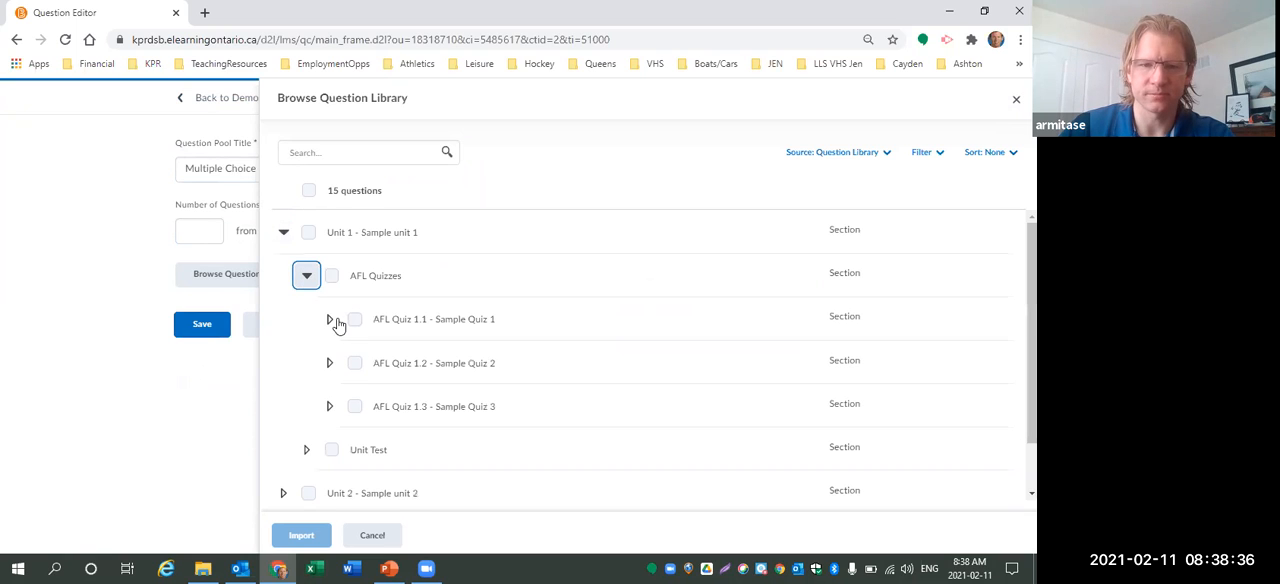
left_click(330, 320)
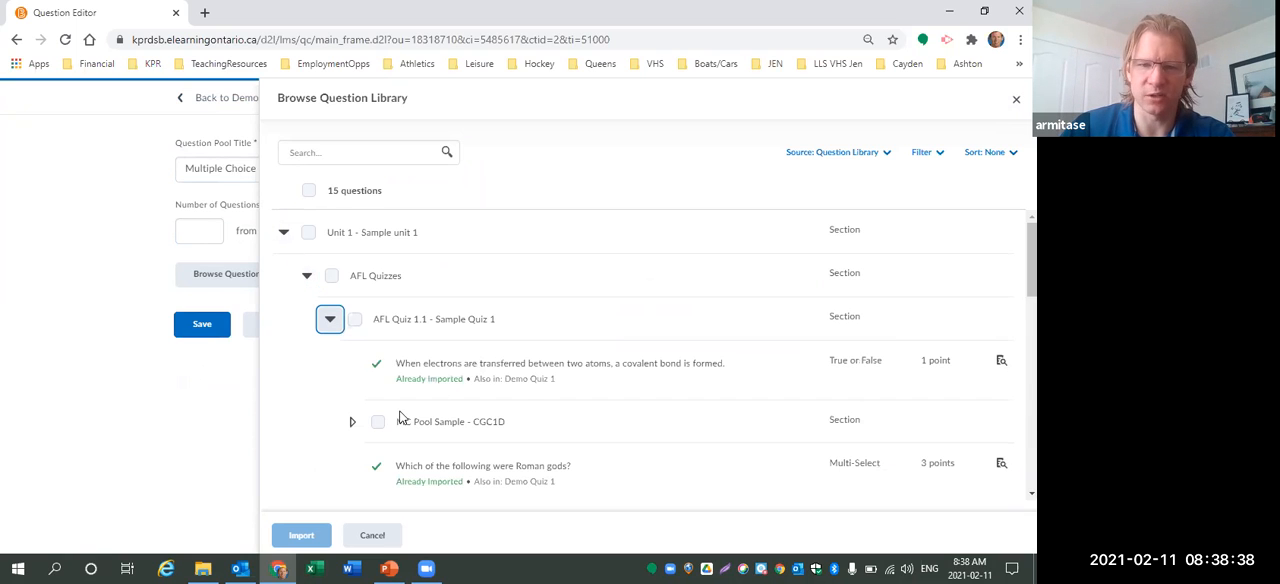
left_click(353, 424)
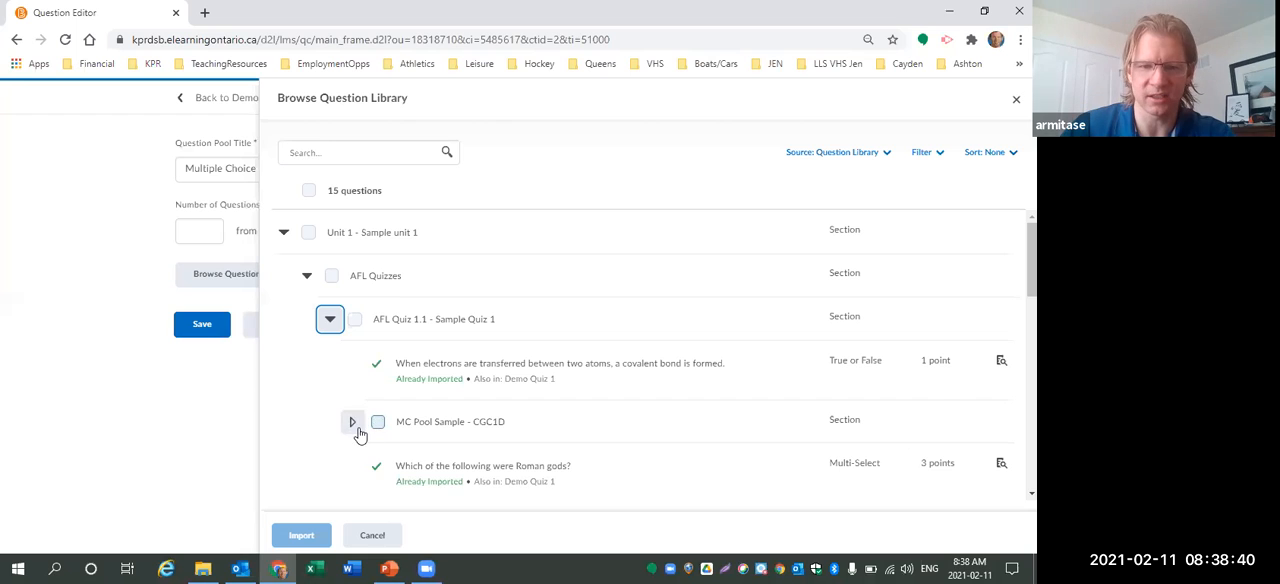
Tick the MC Pool Sample - CGC1D section, review its questions, and close the library without importing.
scroll(492, 391, "down", 1)
scroll(492, 391, "down", 2)
left_click(378, 270)
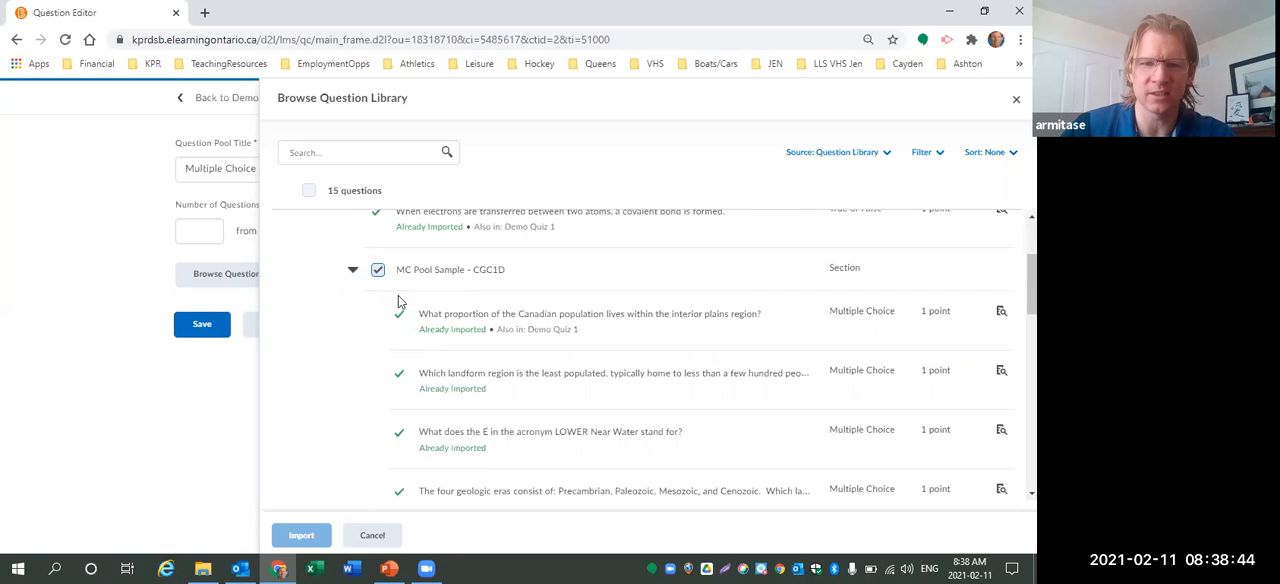
scroll(420, 293, "down", 1)
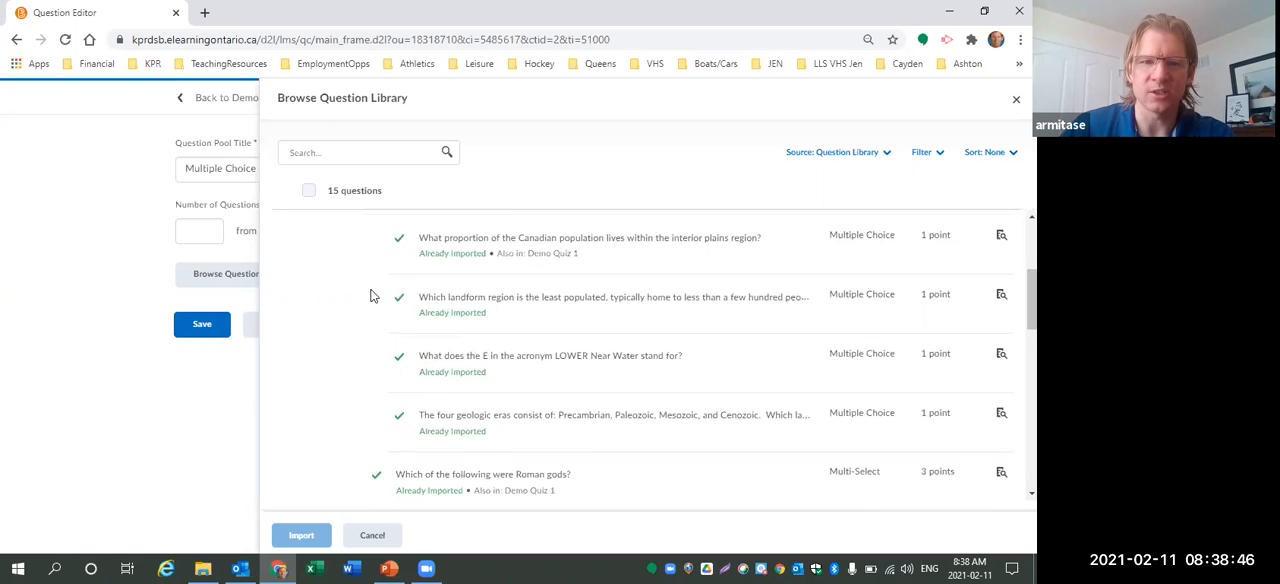
scroll(334, 466, "up", 1)
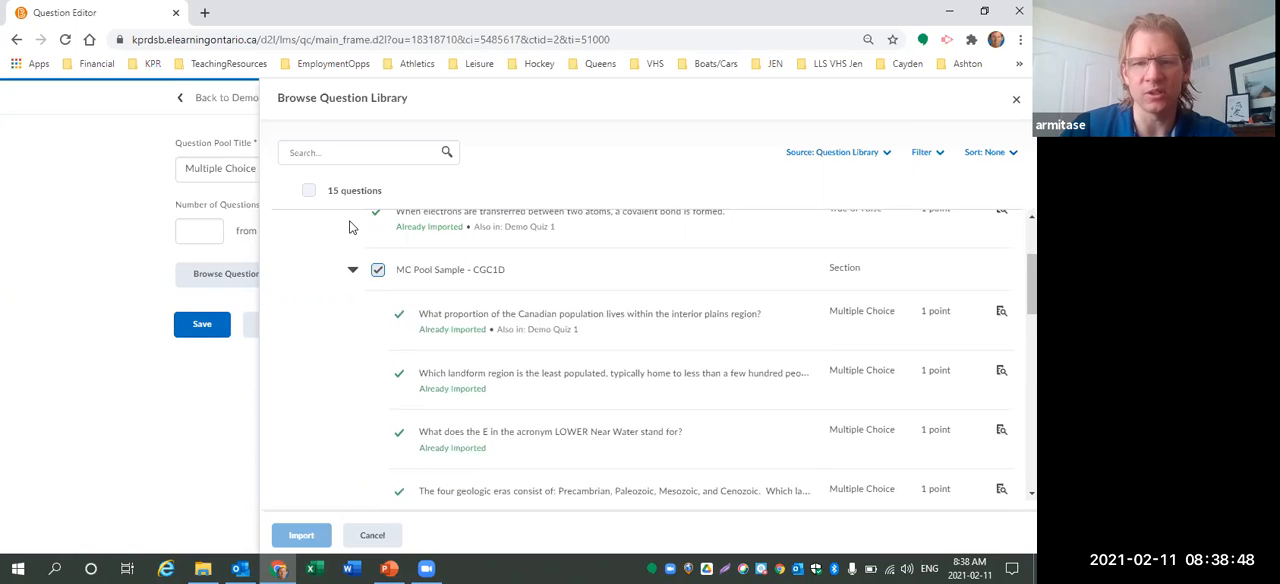
left_click(372, 535)
Set the number of questions to select to 1, then cancel the new question pool.
left_click(194, 231)
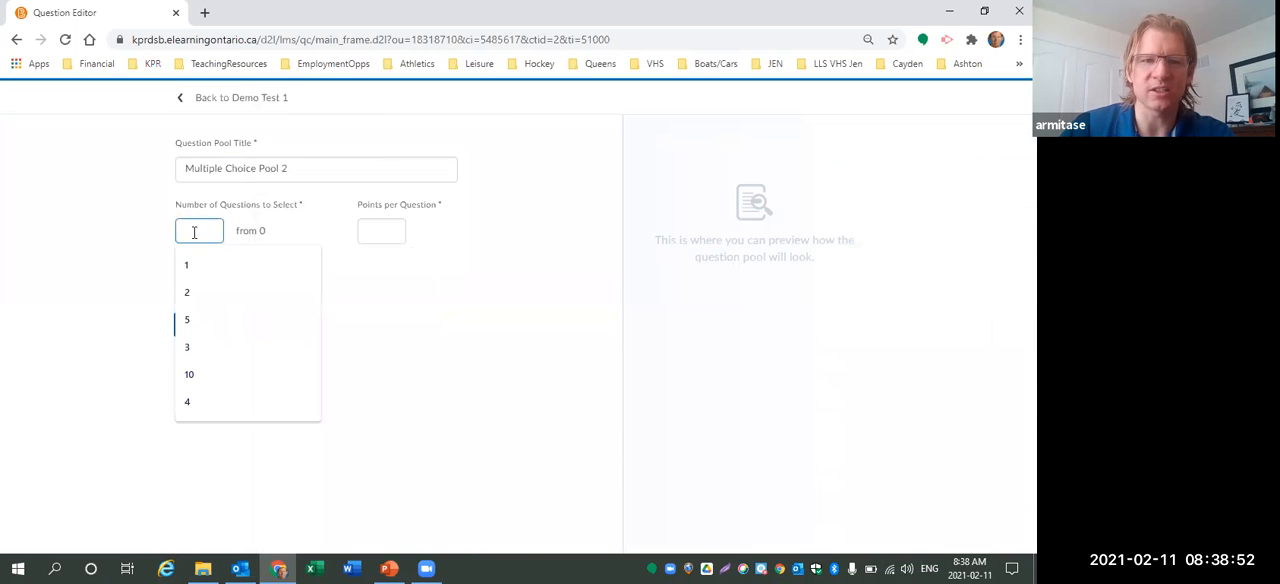
type("1")
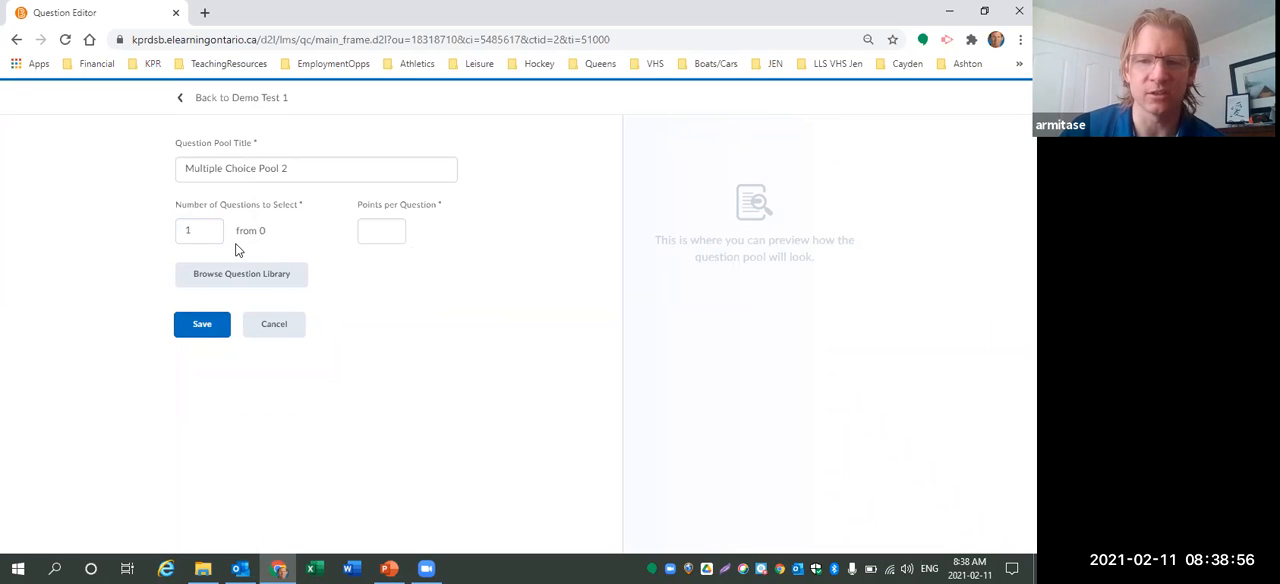
left_click(272, 330)
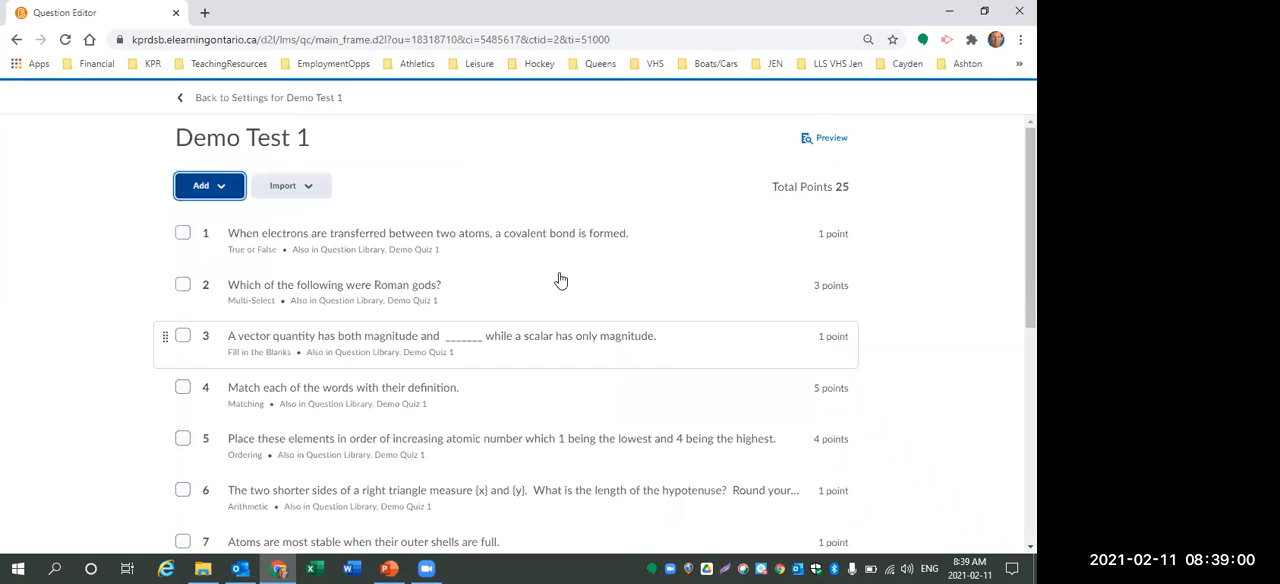